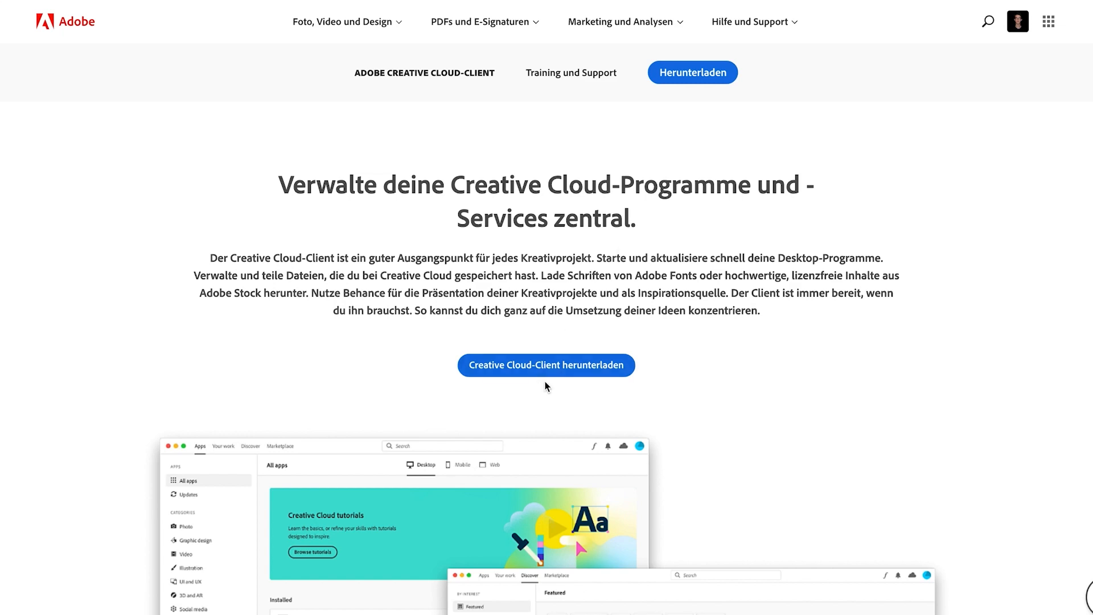
# Download the Creative Cloud client for desktop and launch the downloaded installer
pyautogui.click(573, 364)
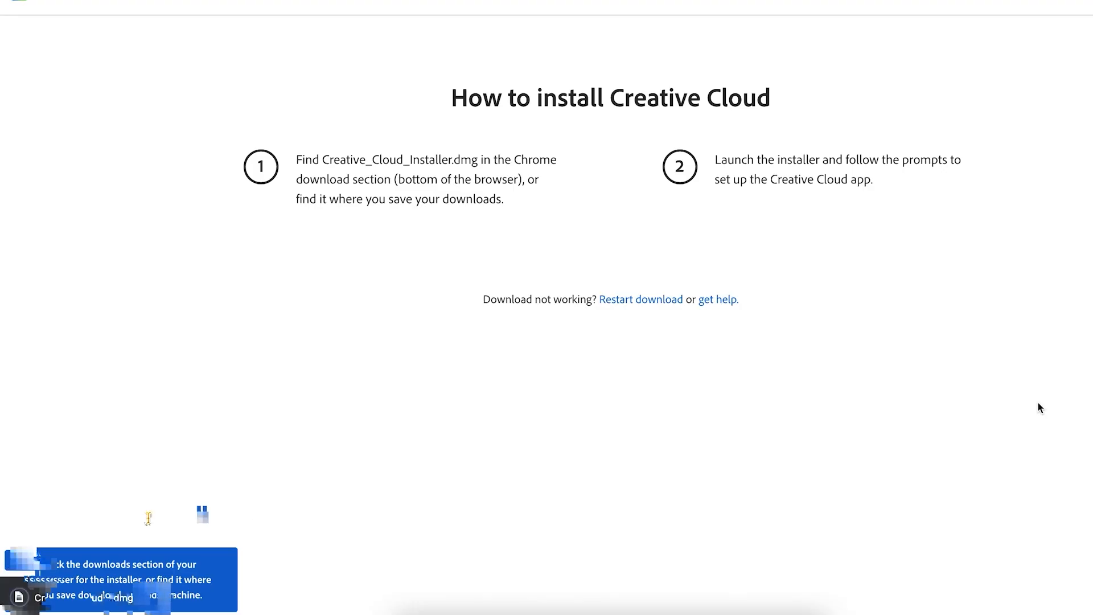
pyautogui.click(87, 599)
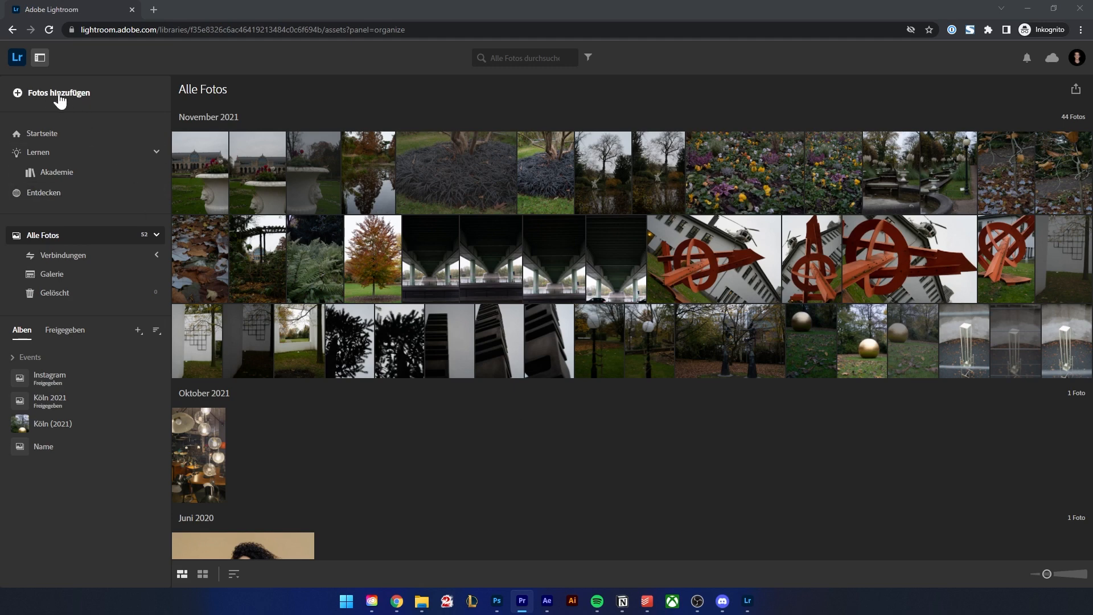
# Open the first November 2021 photo in Lightroom web and load its editing tools
pyautogui.doubleClick(194, 169)
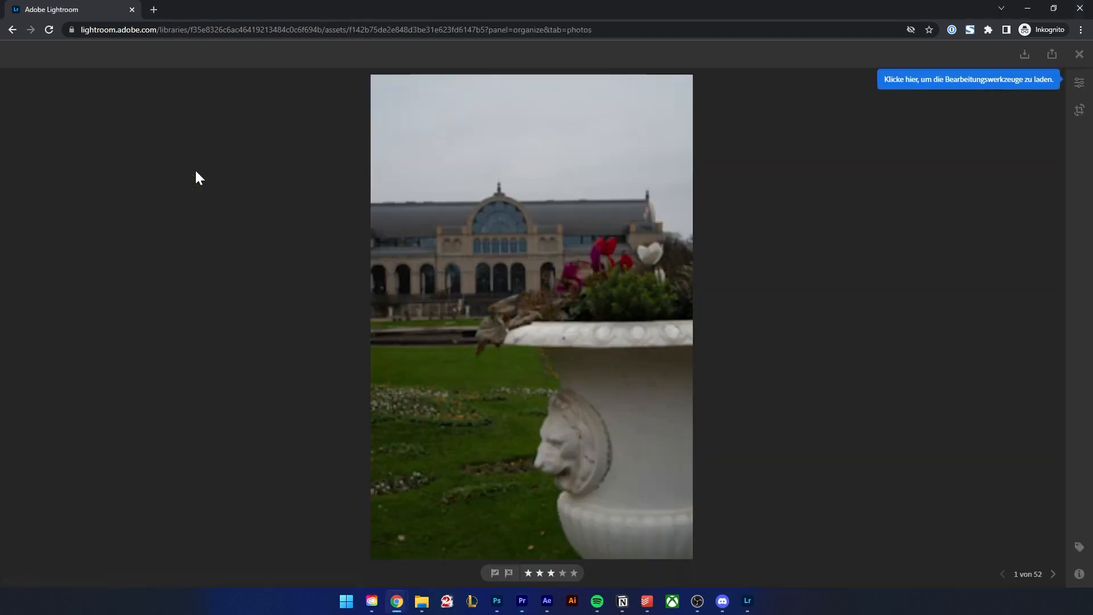
pyautogui.click(1079, 84)
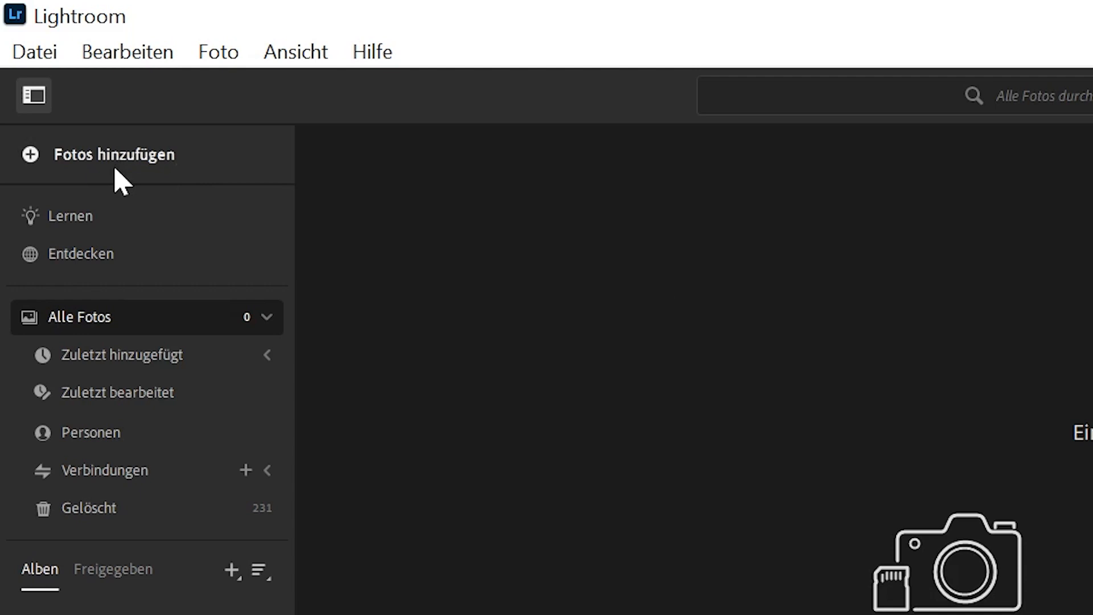
pyautogui.click(119, 181)
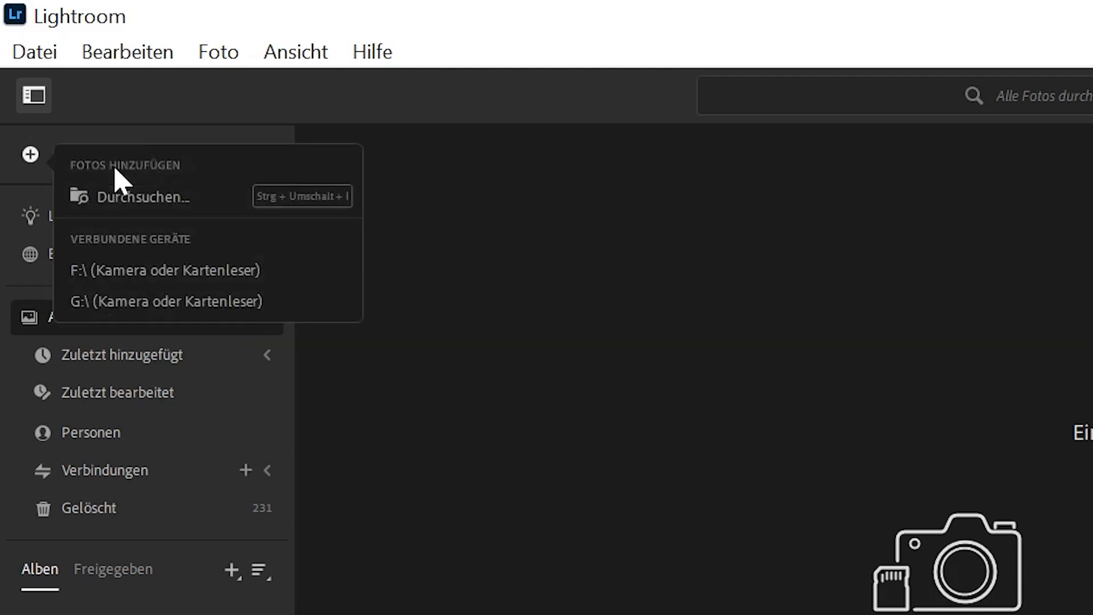
pyautogui.click(171, 209)
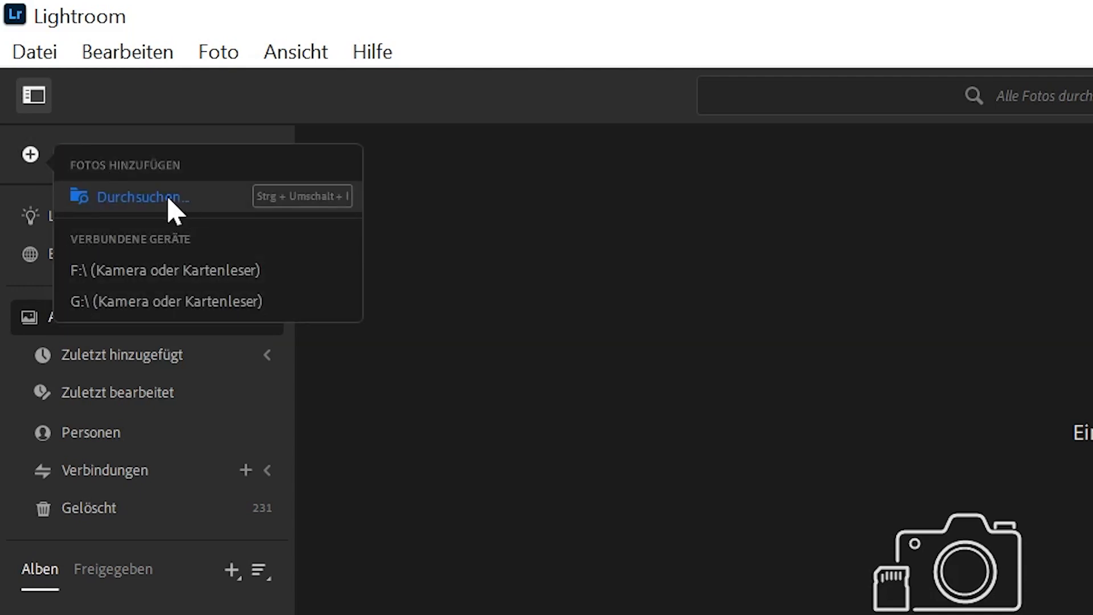
pyautogui.click(814, 350)
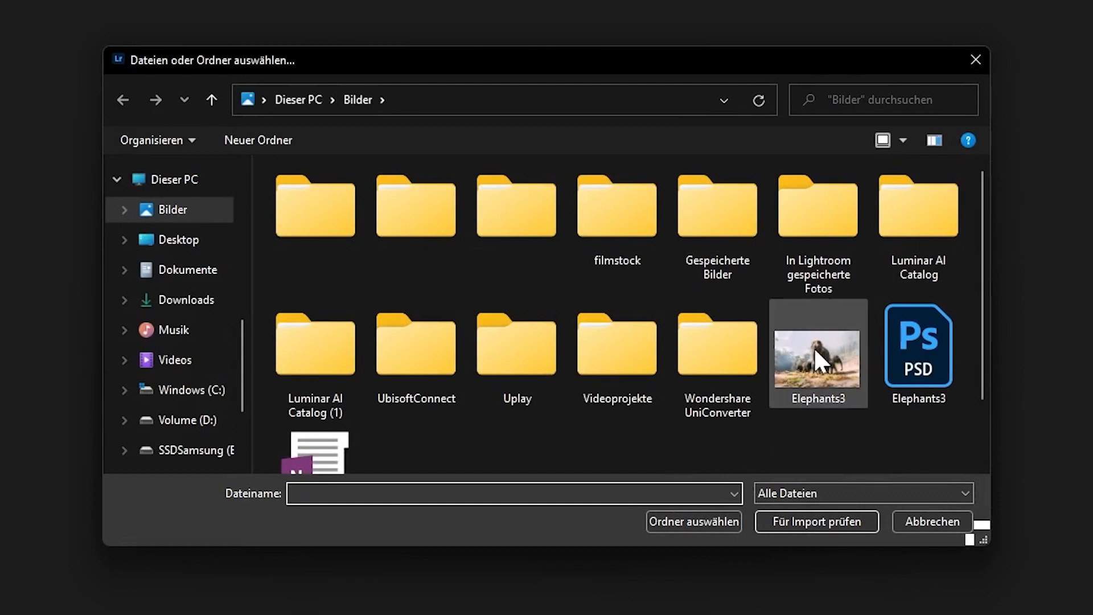
pyautogui.moveTo(836, 347)
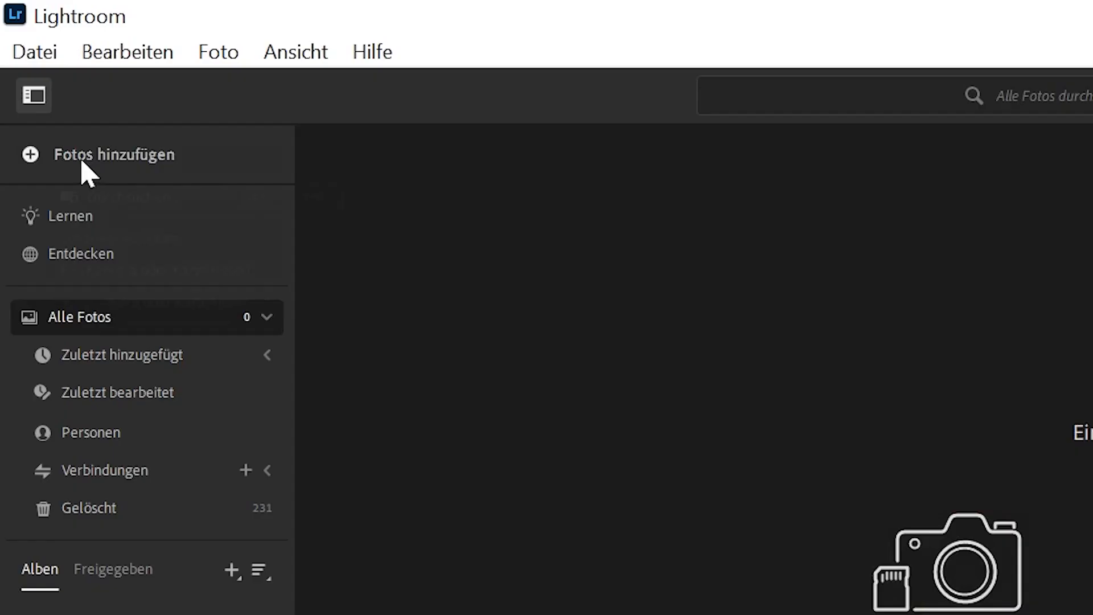
# Open the photos on the F:\ camera or card reader for import and look through them
pyautogui.click(83, 159)
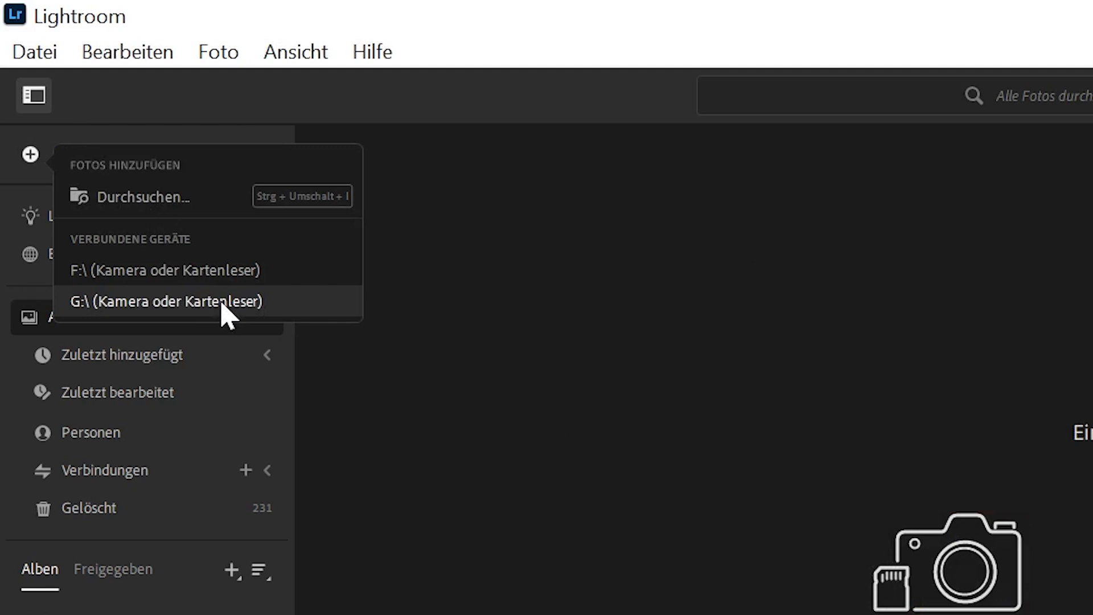
pyautogui.click(231, 279)
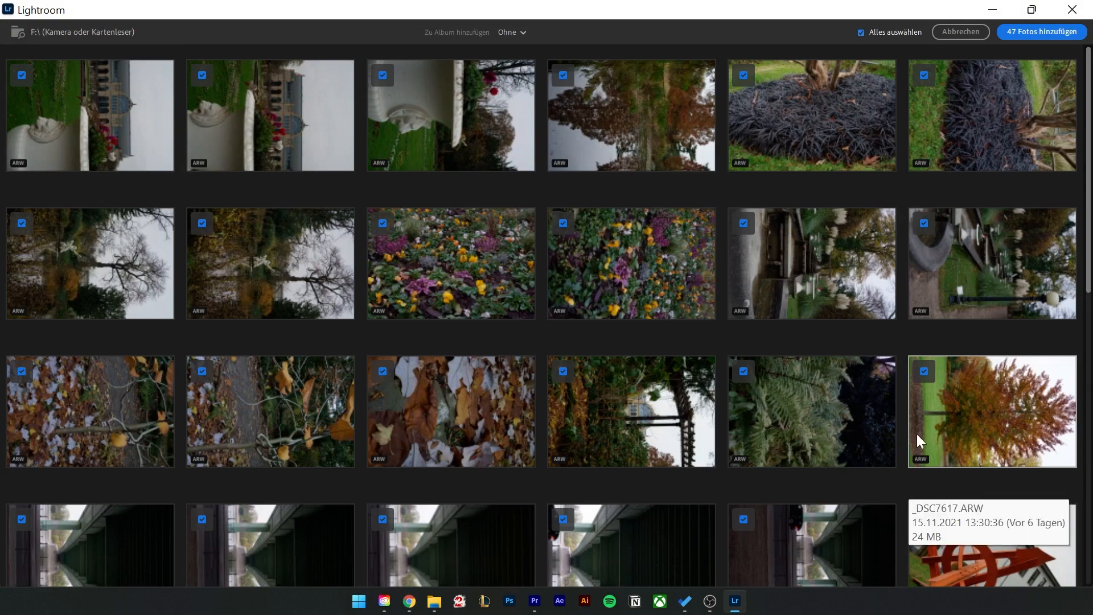
pyautogui.scroll(-3, 840, 199)
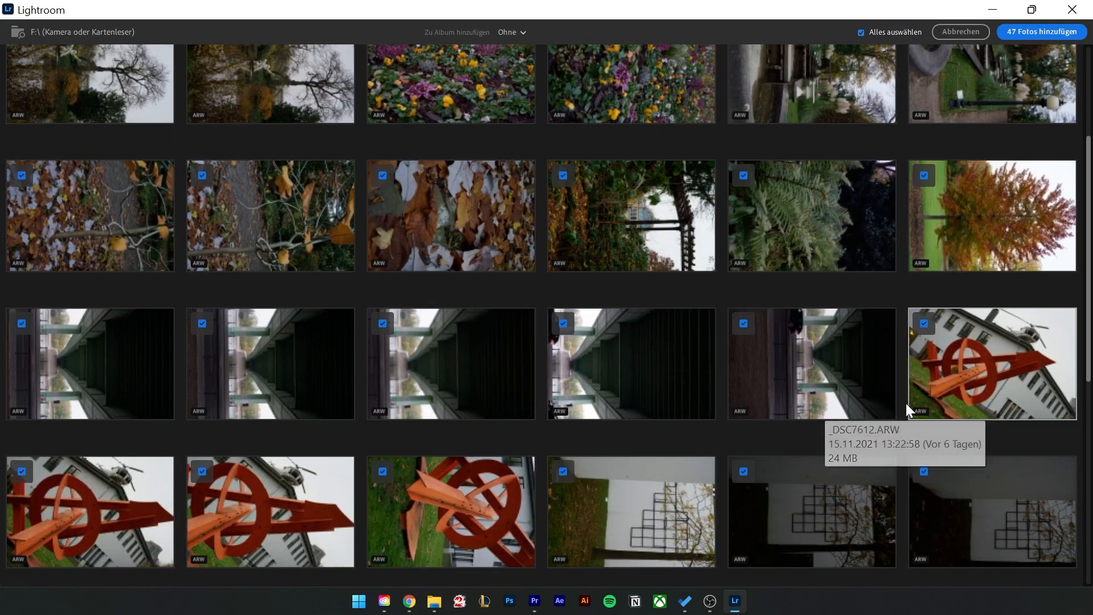
pyautogui.scroll(3, 906, 402)
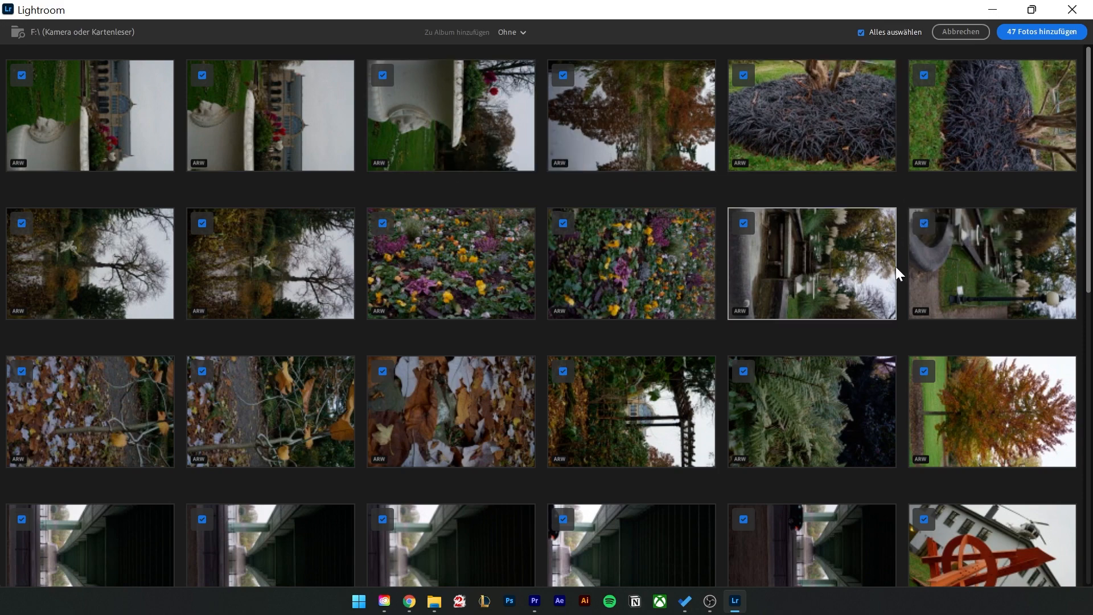
# Exclude the dark photo of the grid on the white wall from the import and reselect all photos
pyautogui.scroll(-3, 897, 266)
pyautogui.scroll(-2, 898, 265)
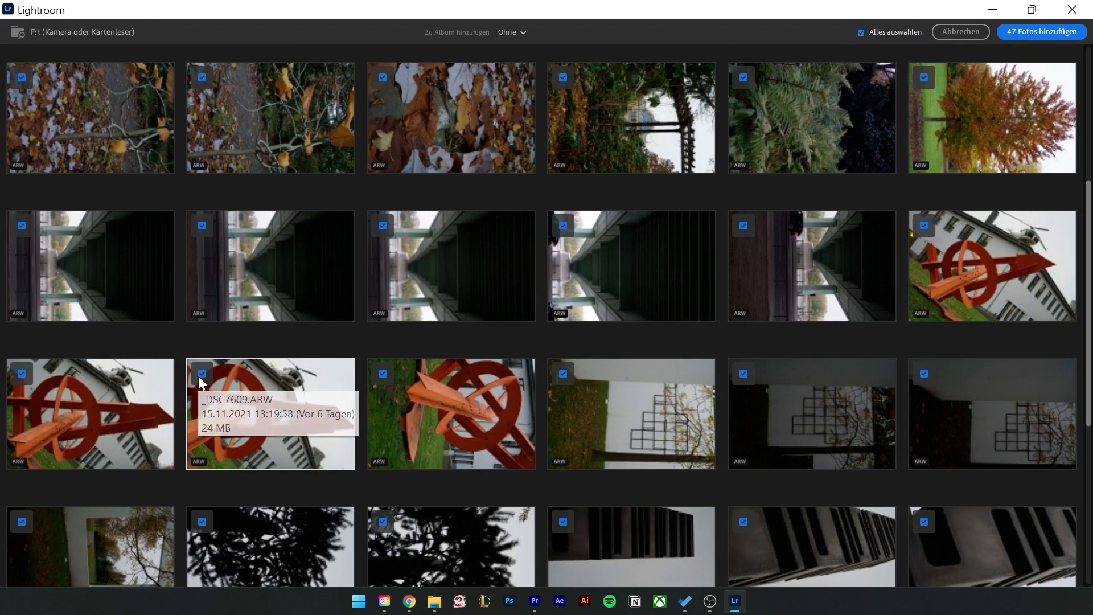
pyautogui.click(923, 375)
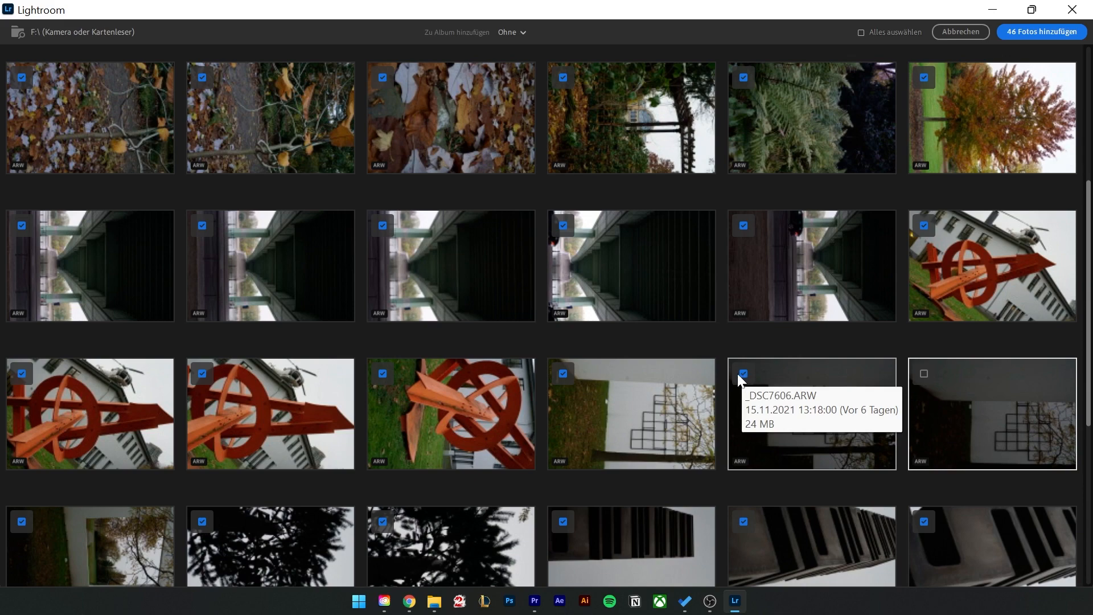
pyautogui.scroll(-2, 292, 344)
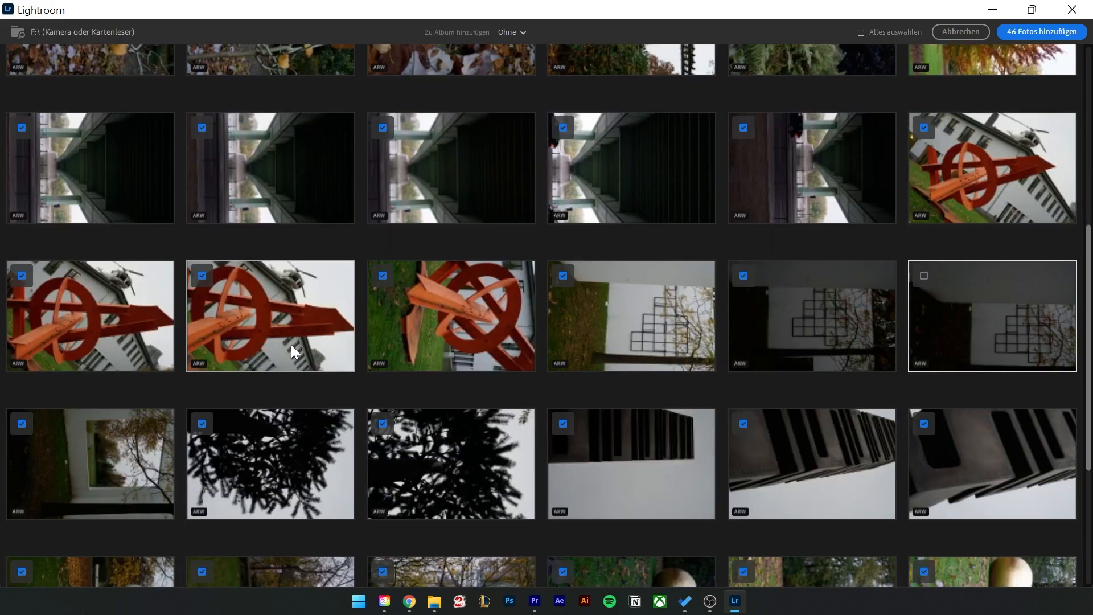
pyautogui.scroll(-2, 289, 343)
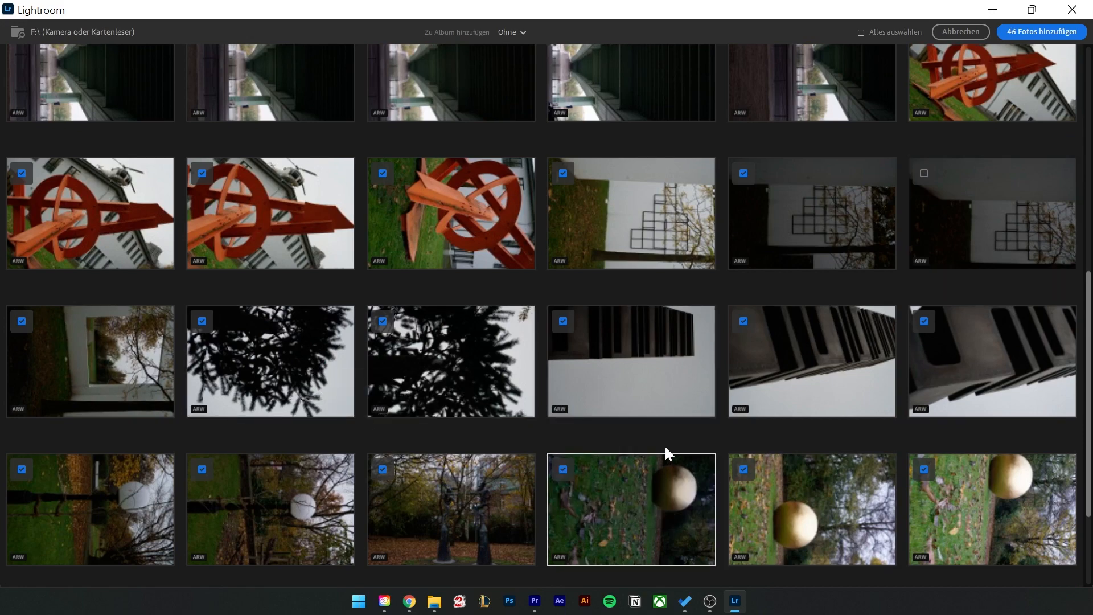
pyautogui.scroll(10, 666, 447)
pyautogui.click(884, 34)
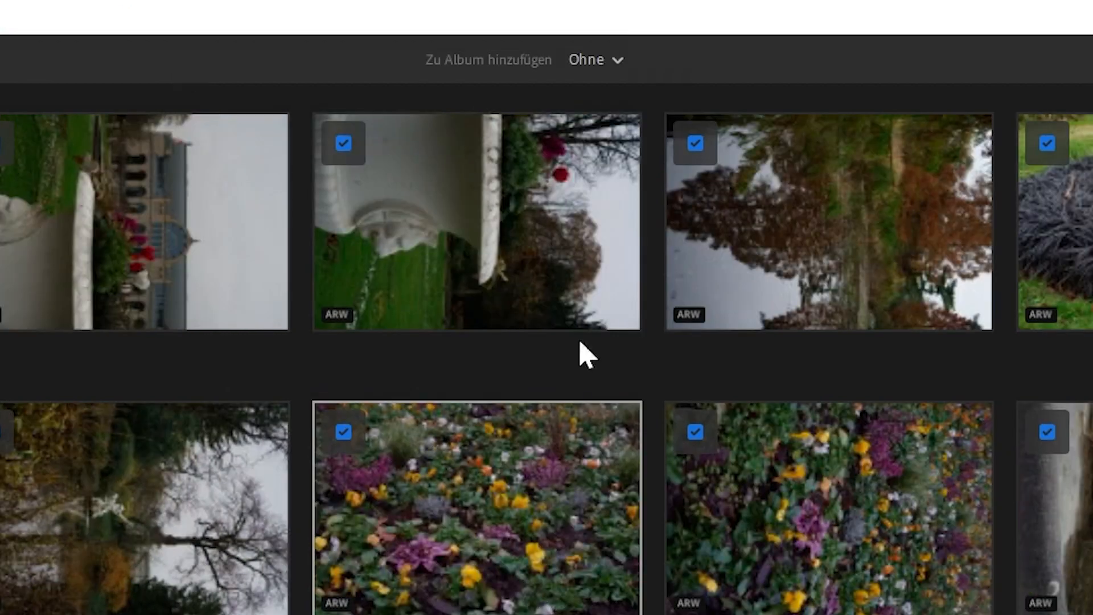
# Add all 47 photos to the library with the album left at Ohne, and check the cloud sync status
pyautogui.click(1003, 60)
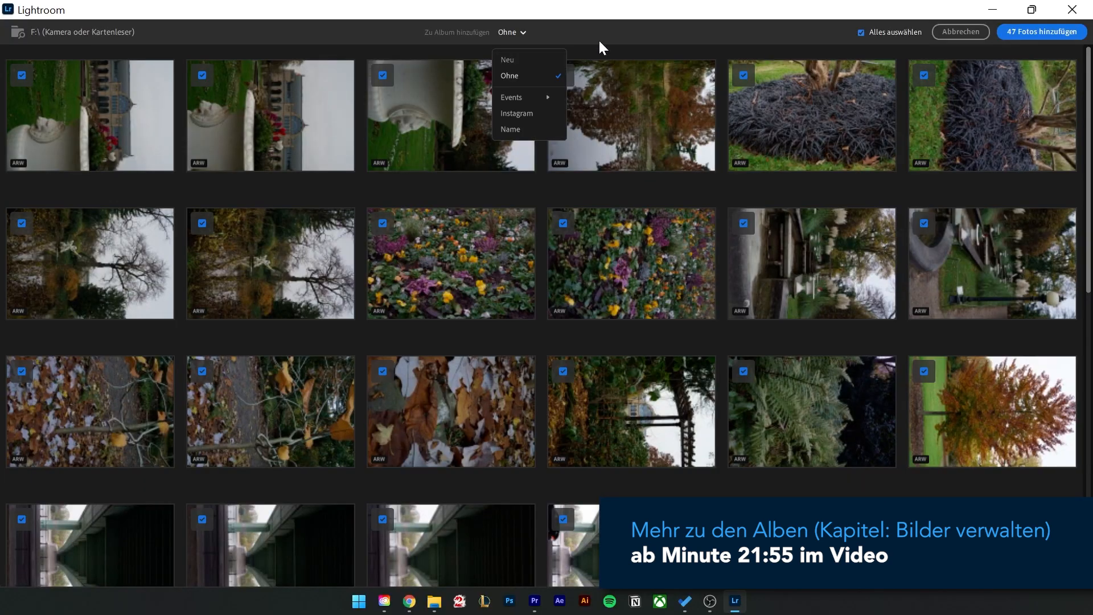
pyautogui.click(766, 60)
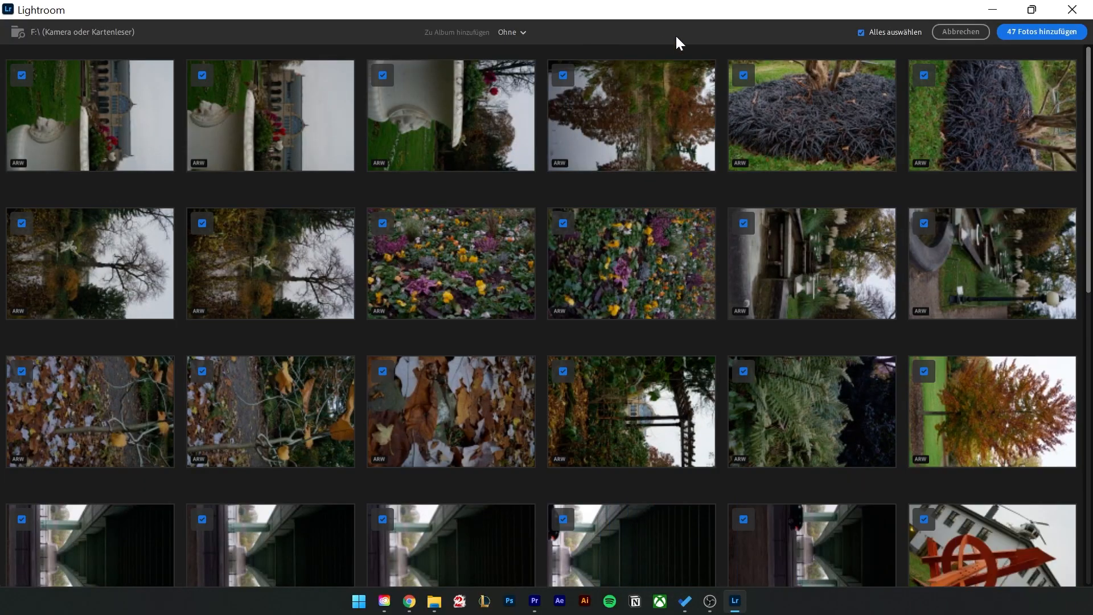
pyautogui.click(1043, 33)
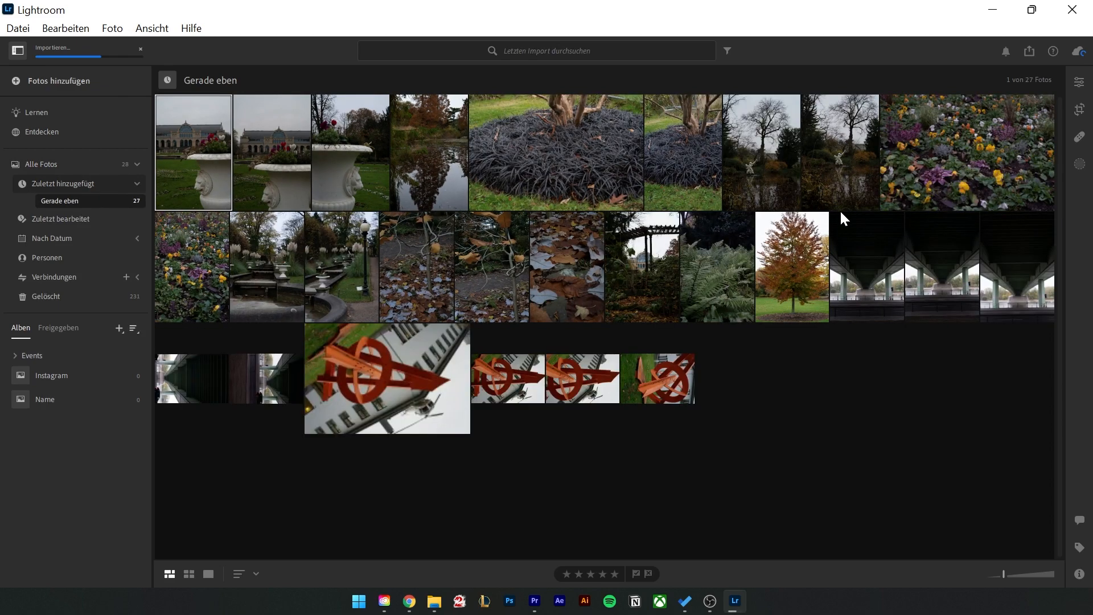
pyautogui.click(1079, 52)
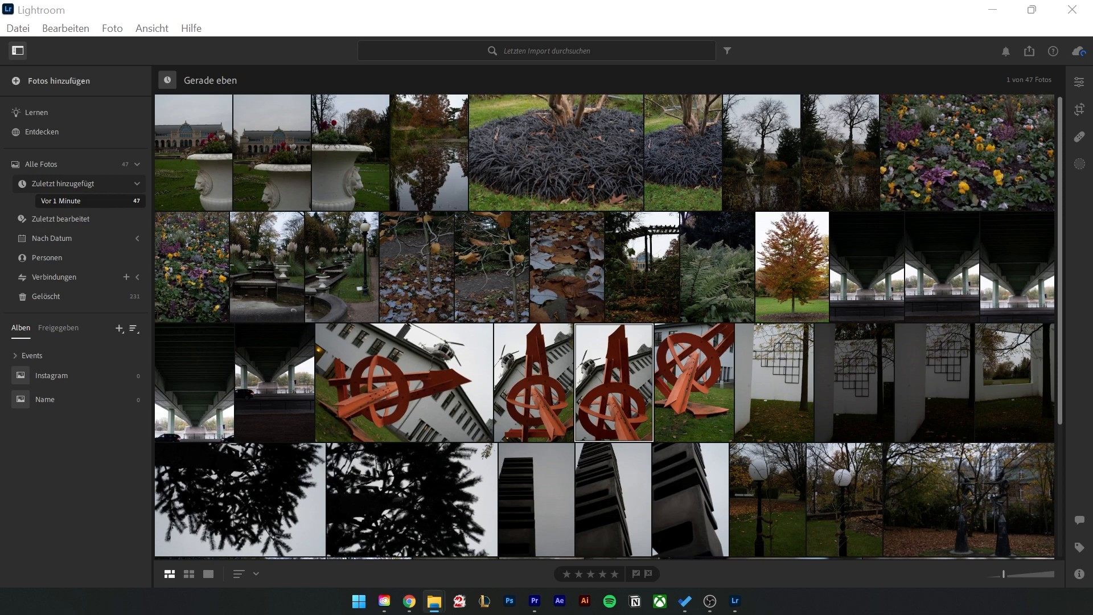
# Import today's Pexels JPG of dark leaves from the Downloads folder into Lightroom without assigning an album
pyautogui.moveTo(794, 614); pyautogui.dragTo(795, 171)
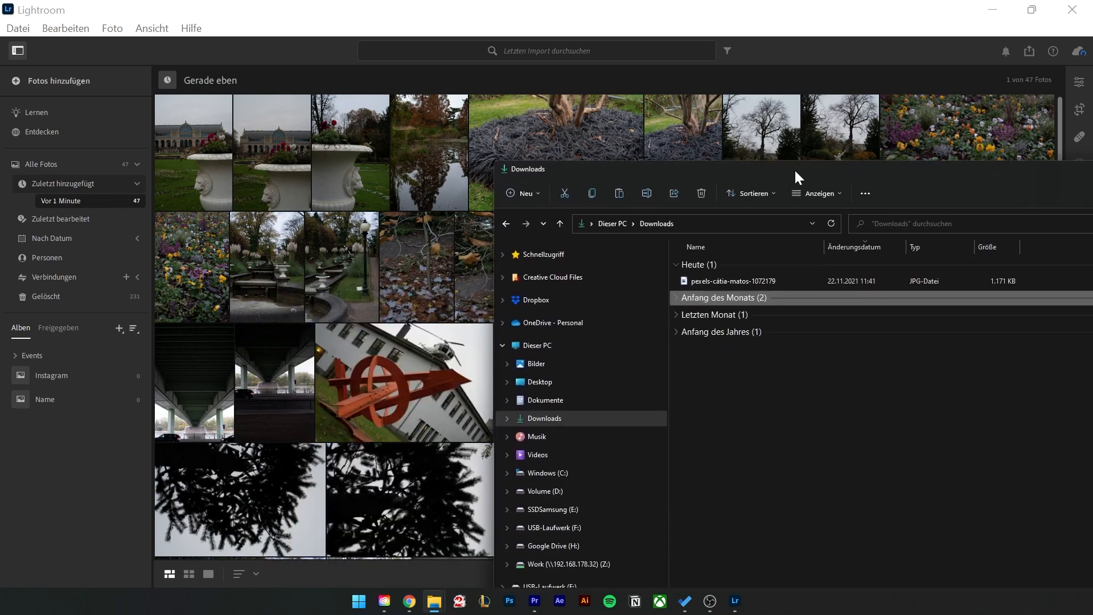
pyautogui.moveTo(714, 285); pyautogui.dragTo(210, 162)
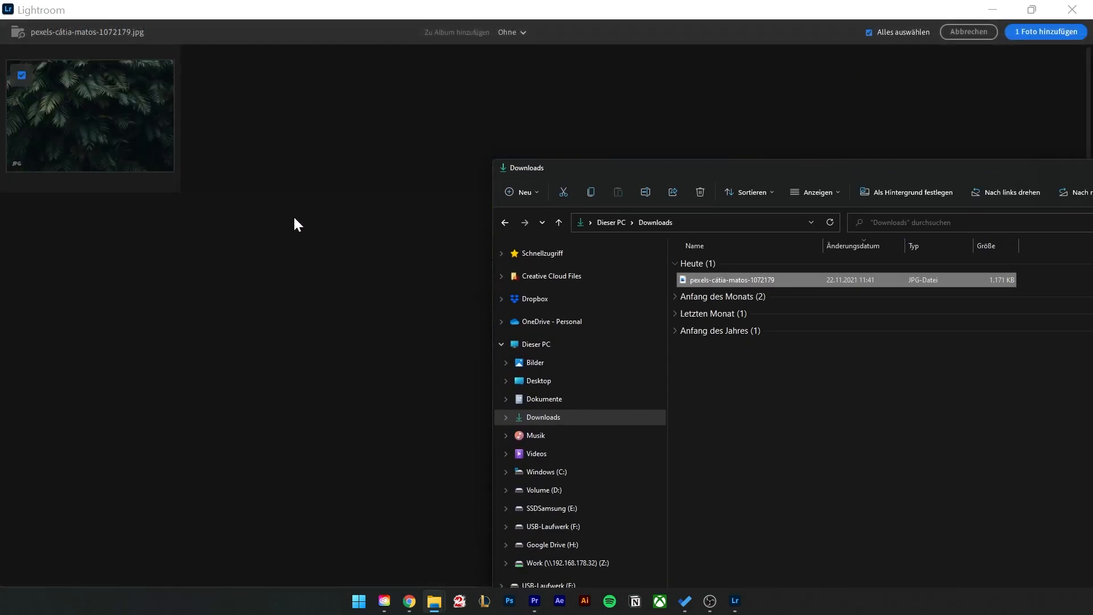
pyautogui.click(298, 223)
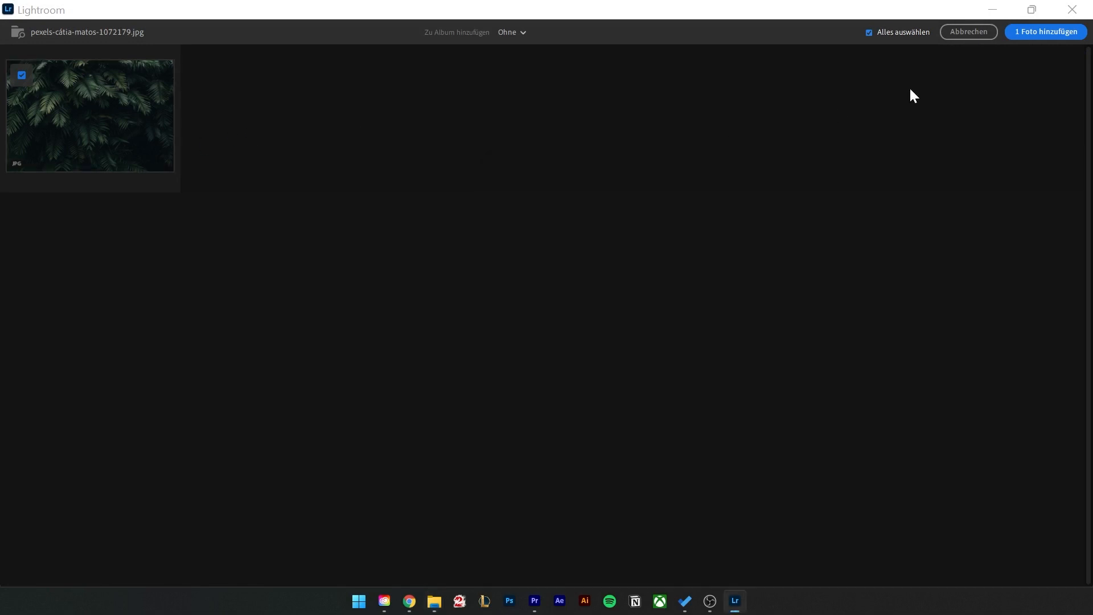
pyautogui.click(1044, 31)
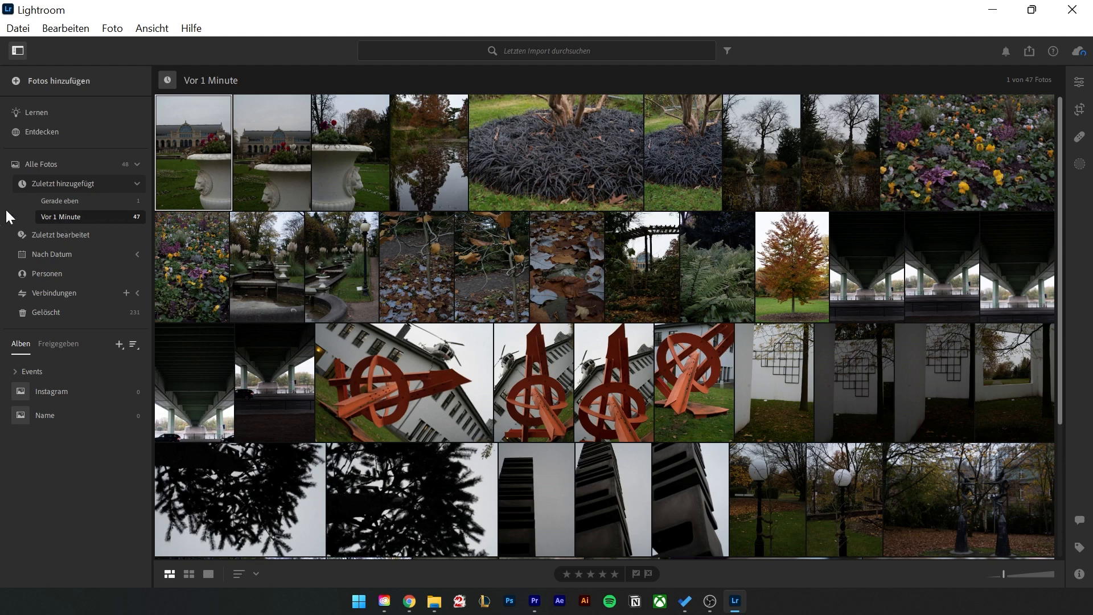
# Look up the command for migrating an existing photo library from another program
pyautogui.click(25, 27)
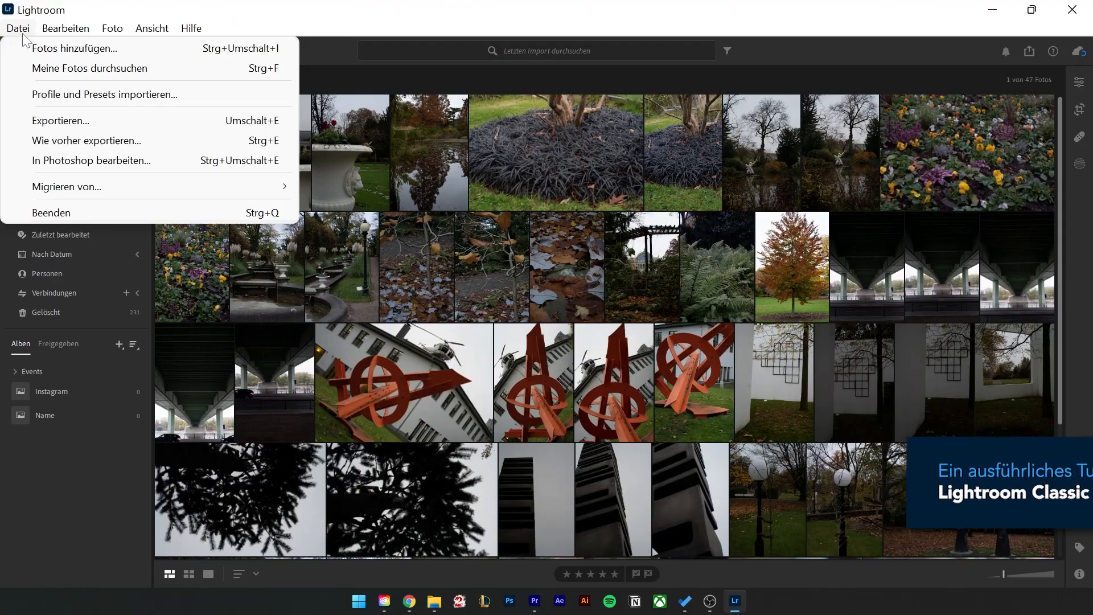
pyautogui.moveTo(111, 192)
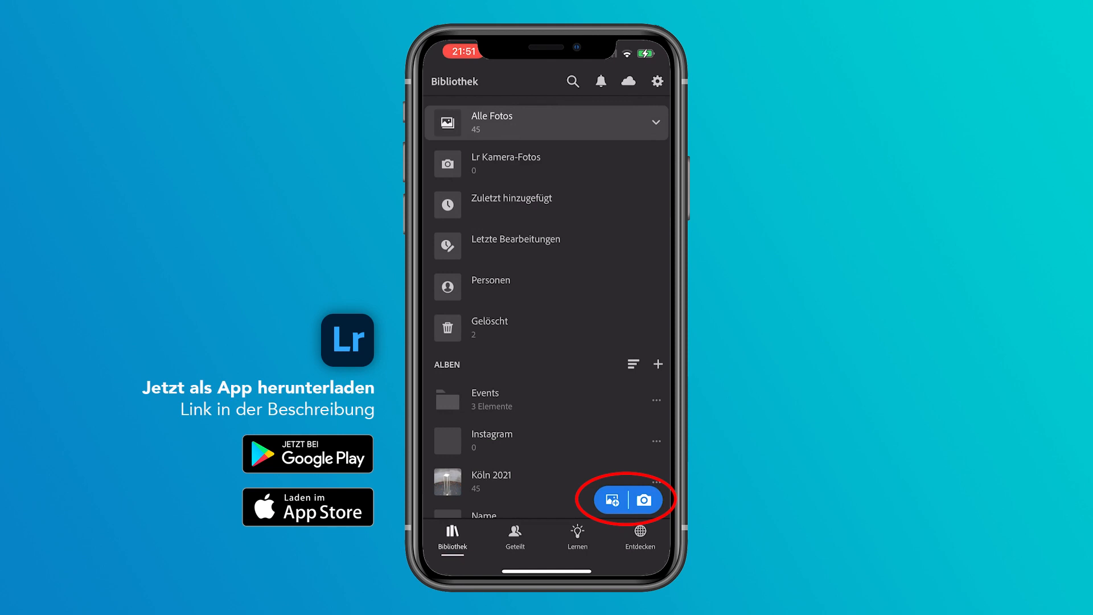
# In the Lightroom mobile app, open the built-in camera for a look and close it again
pyautogui.click(644, 500)
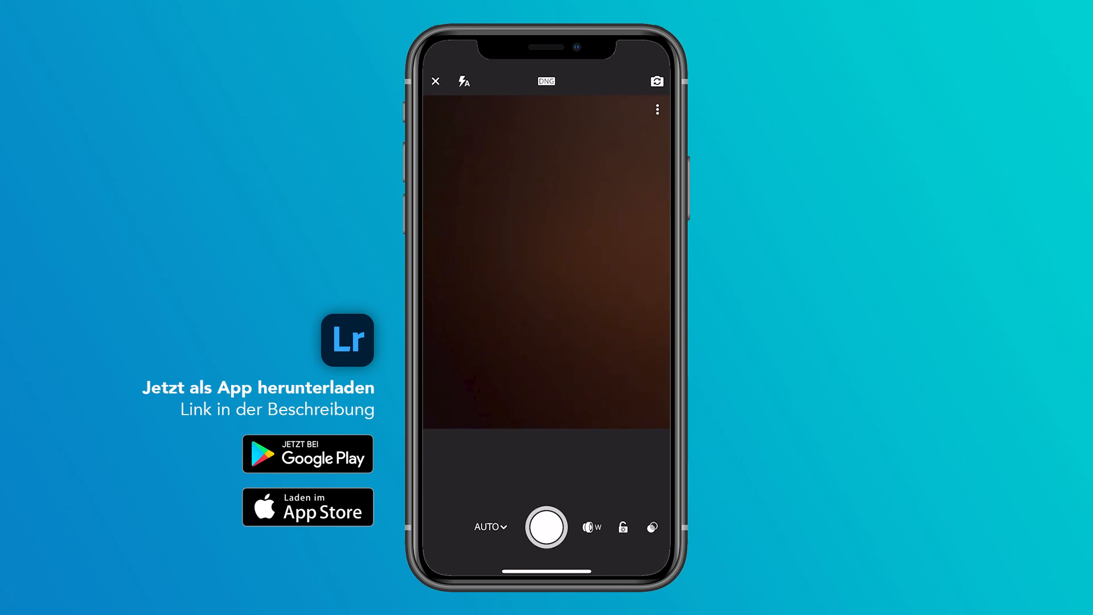
pyautogui.click(436, 82)
# Choose Aufnahmen as the source for adding photos and preview the lamp photo stored on the device
pyautogui.click(613, 500)
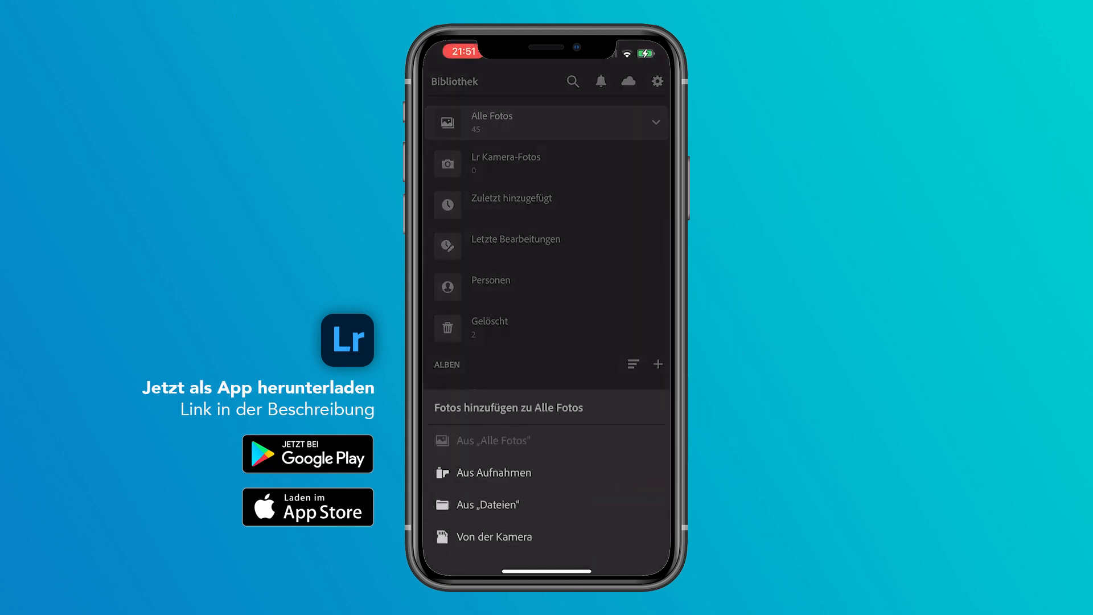
pyautogui.click(494, 472)
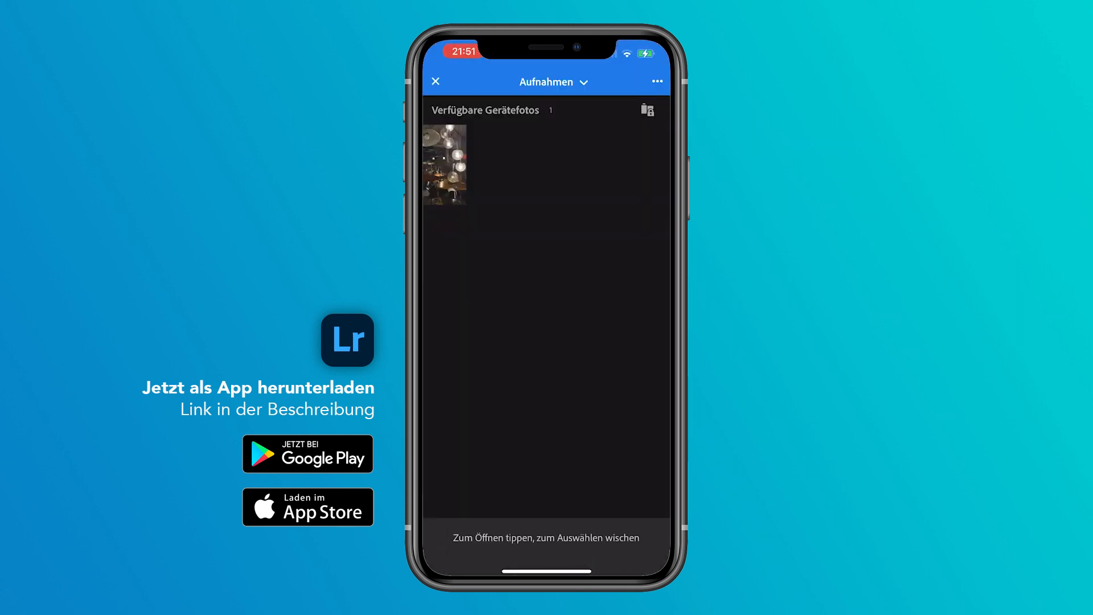
pyautogui.click(445, 165)
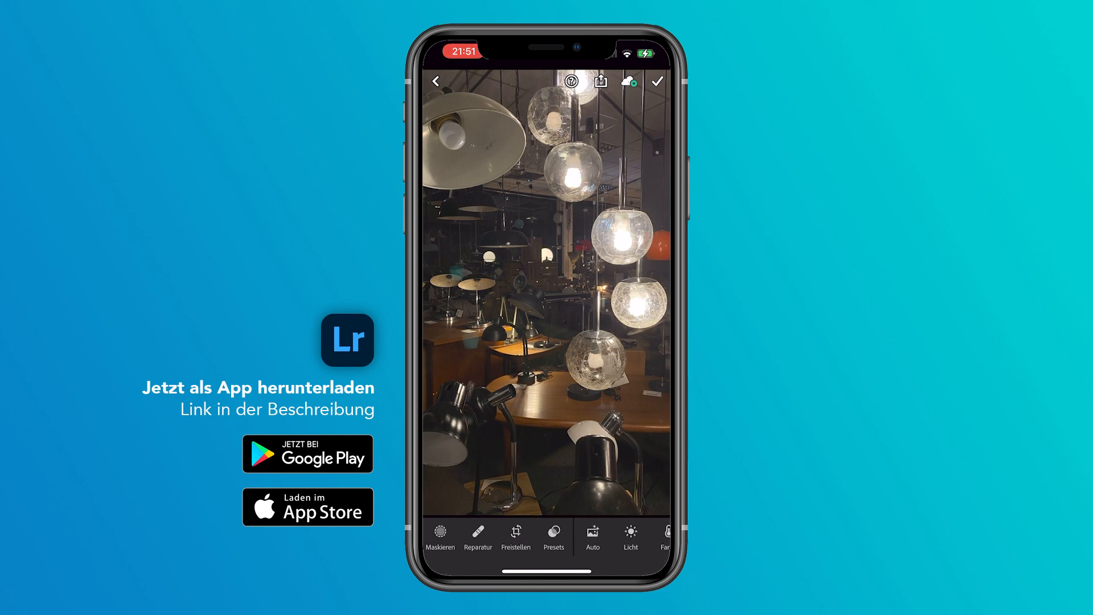
pyautogui.click(436, 81)
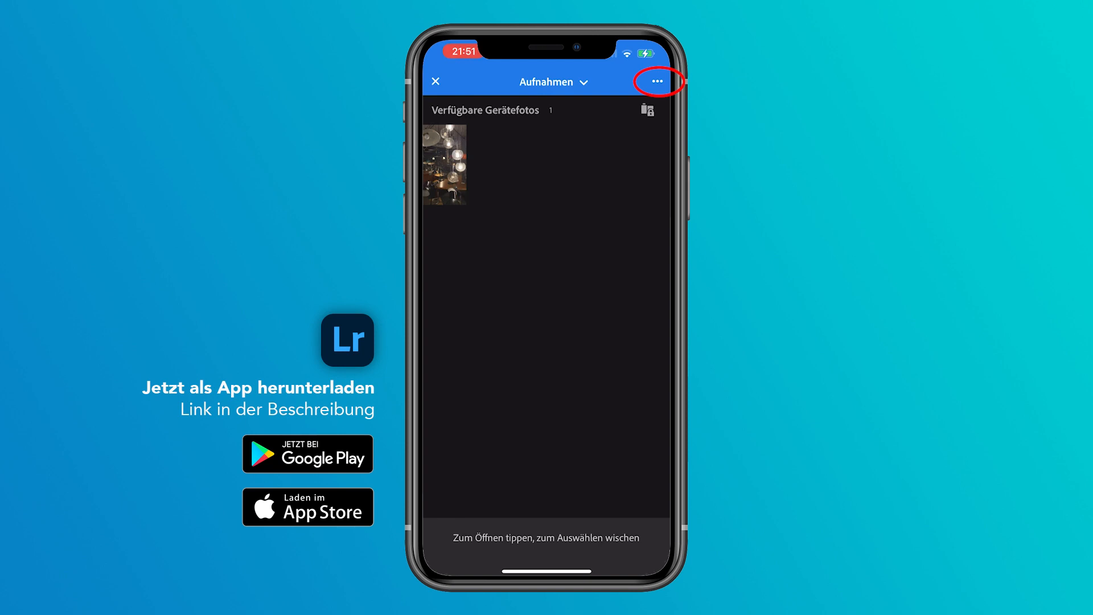
# Look over the display and selection options, add the lamp photo to the mobile library, and open the cloud status
pyautogui.click(657, 81)
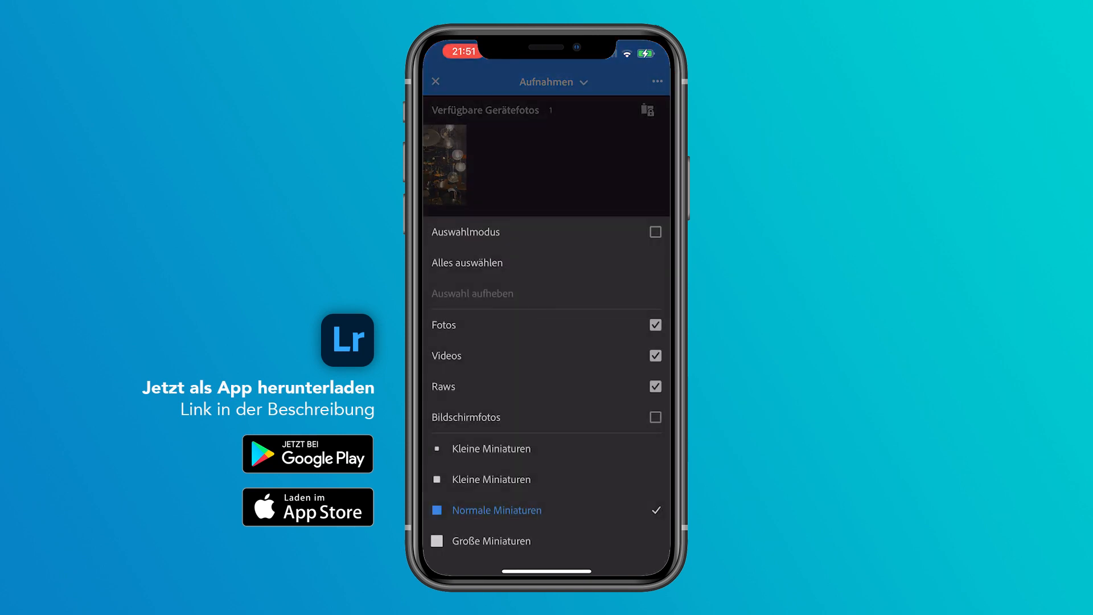
pyautogui.click(546, 165)
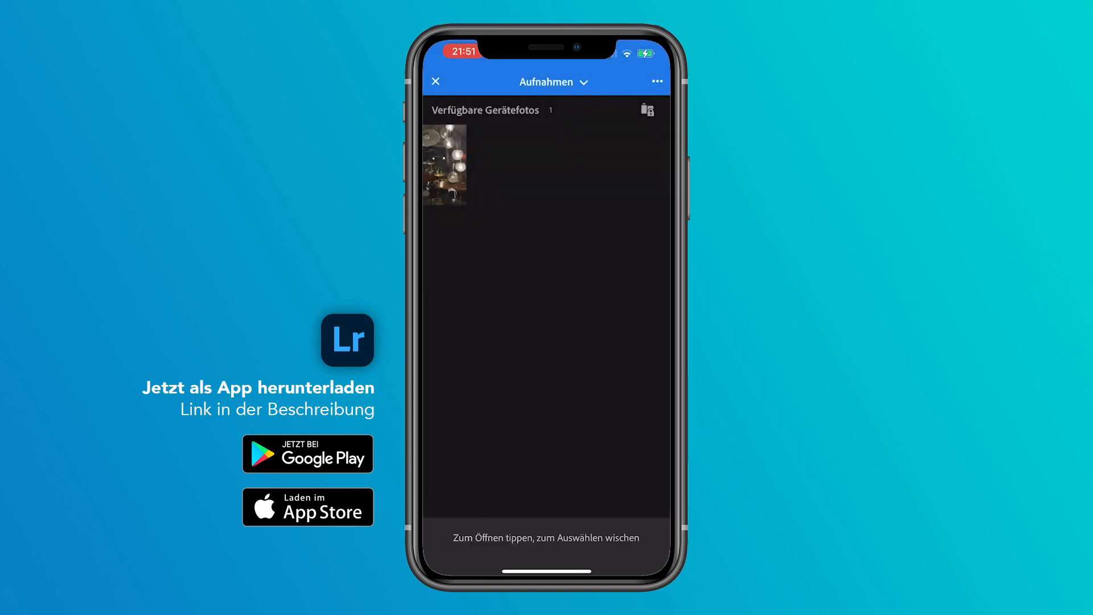
pyautogui.click(444, 165)
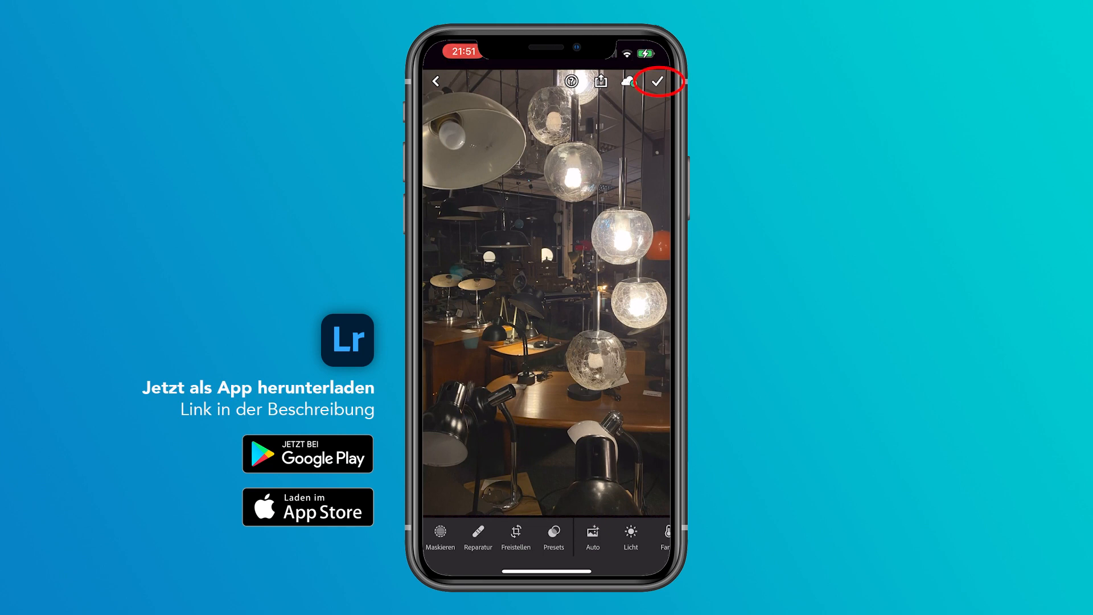
pyautogui.click(657, 81)
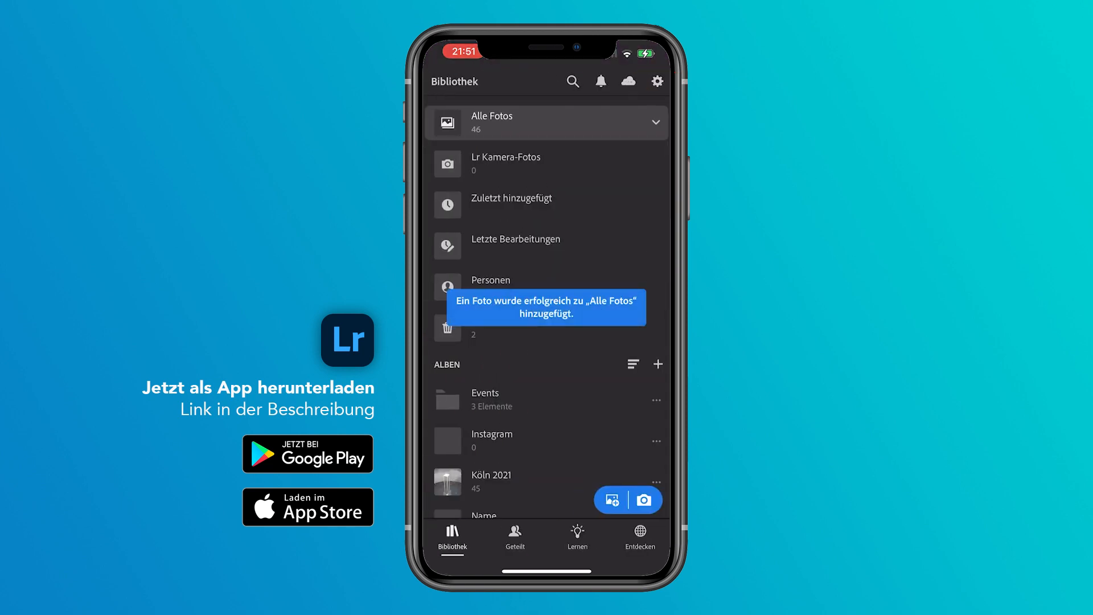
pyautogui.click(629, 82)
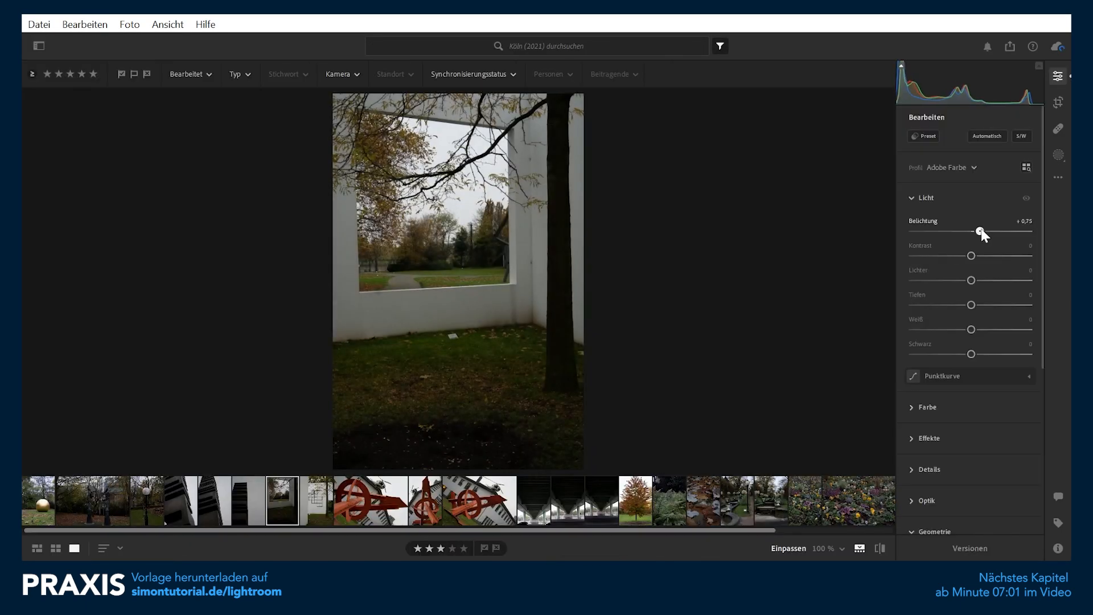
# Raise the exposure (Belichtung) of the park photo with the white wall opening
pyautogui.moveTo(979, 237); pyautogui.dragTo(993, 234)
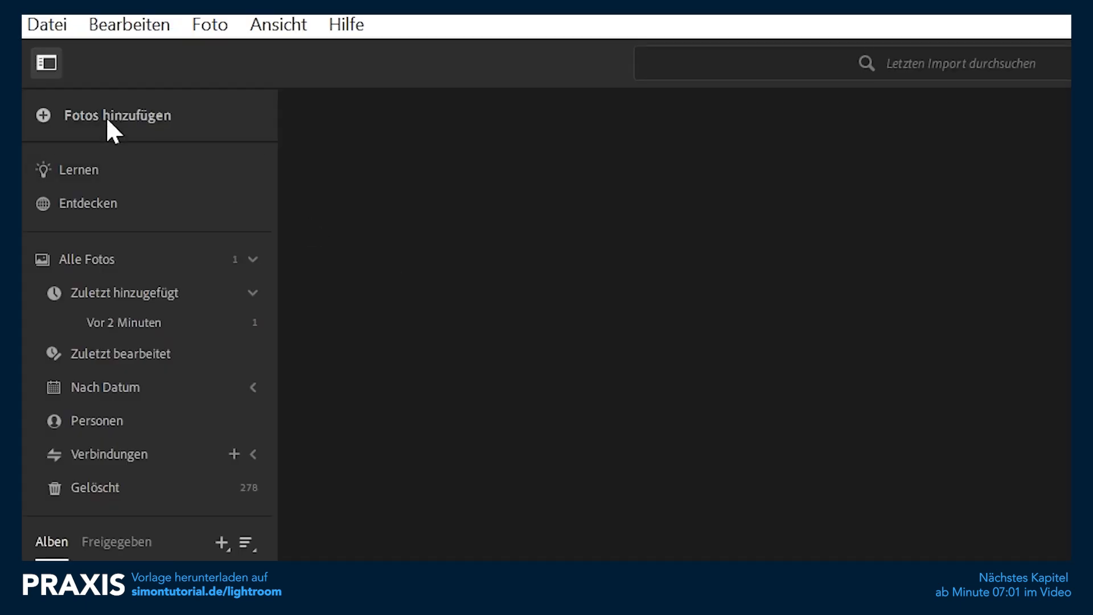
# Load the photos from card F:\ for import and exclude the two blurred blanket shots and _DSC7612.ARW
pyautogui.click(70, 113)
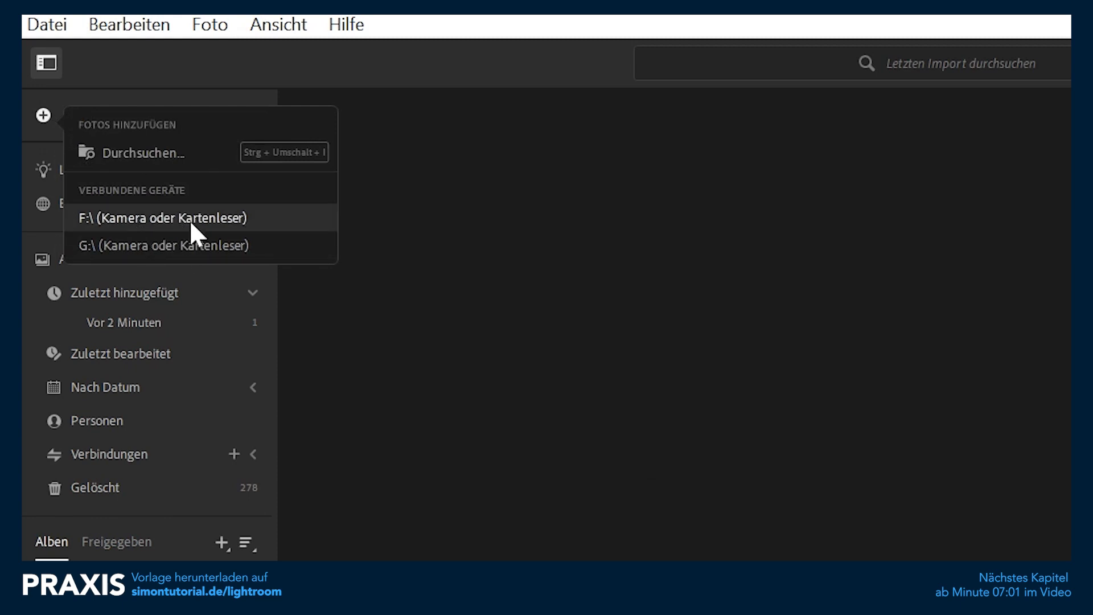
pyautogui.click(168, 222)
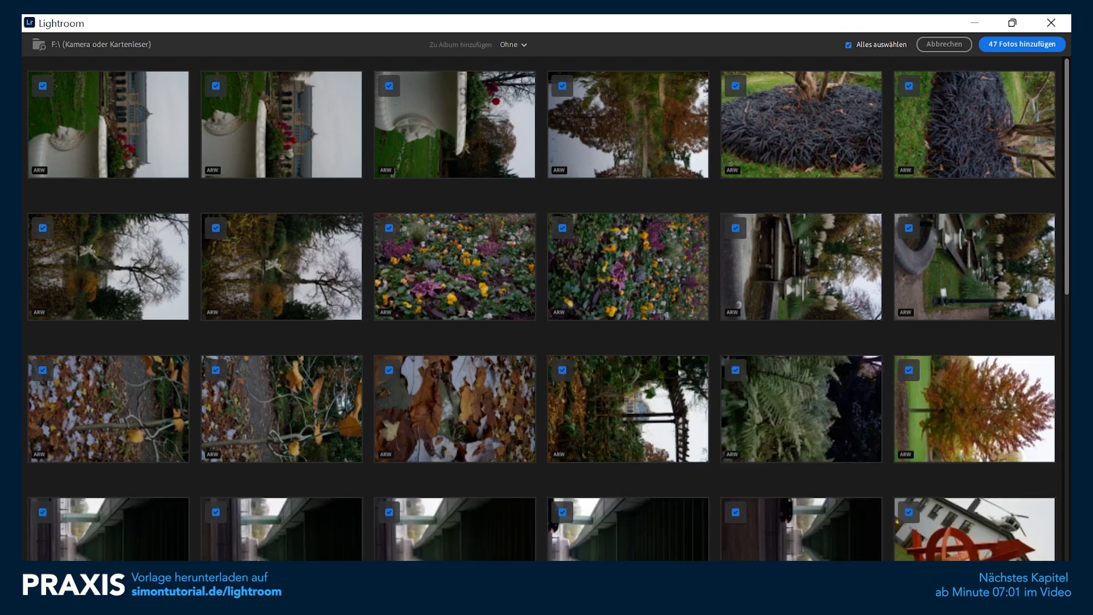
pyautogui.scroll(-10, 929, 321)
pyautogui.click(736, 464)
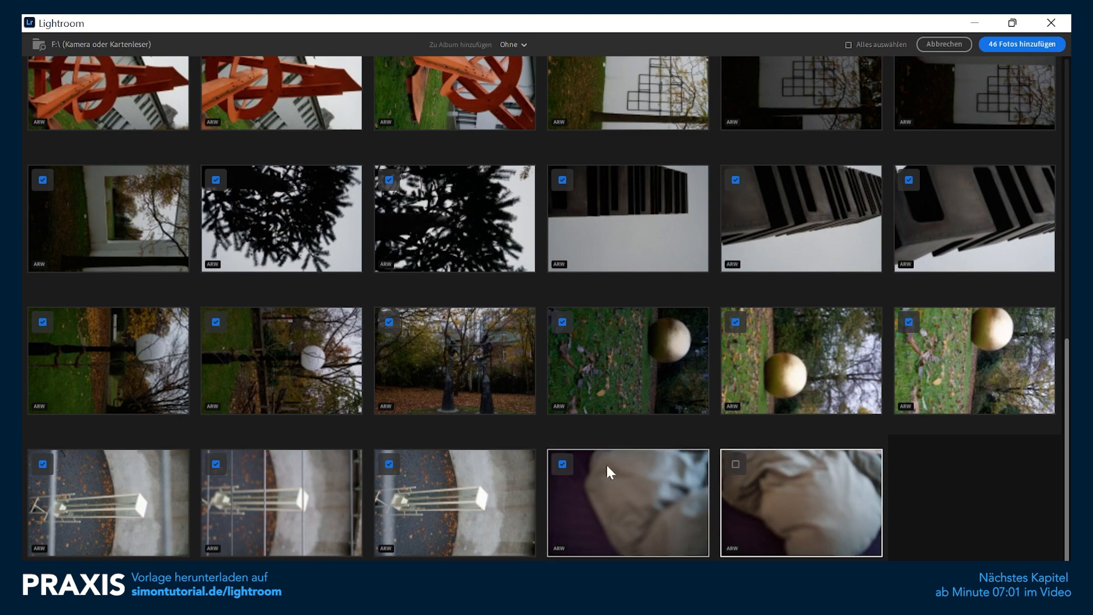
pyautogui.click(563, 464)
pyautogui.scroll(5, 740, 288)
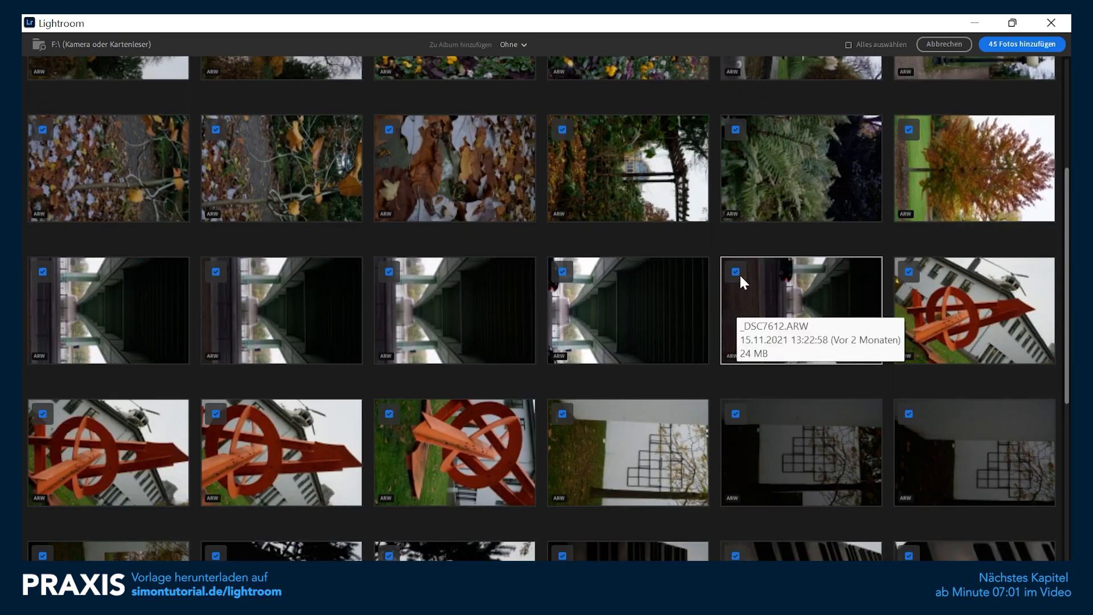
pyautogui.click(734, 271)
pyautogui.scroll(3, 843, 353)
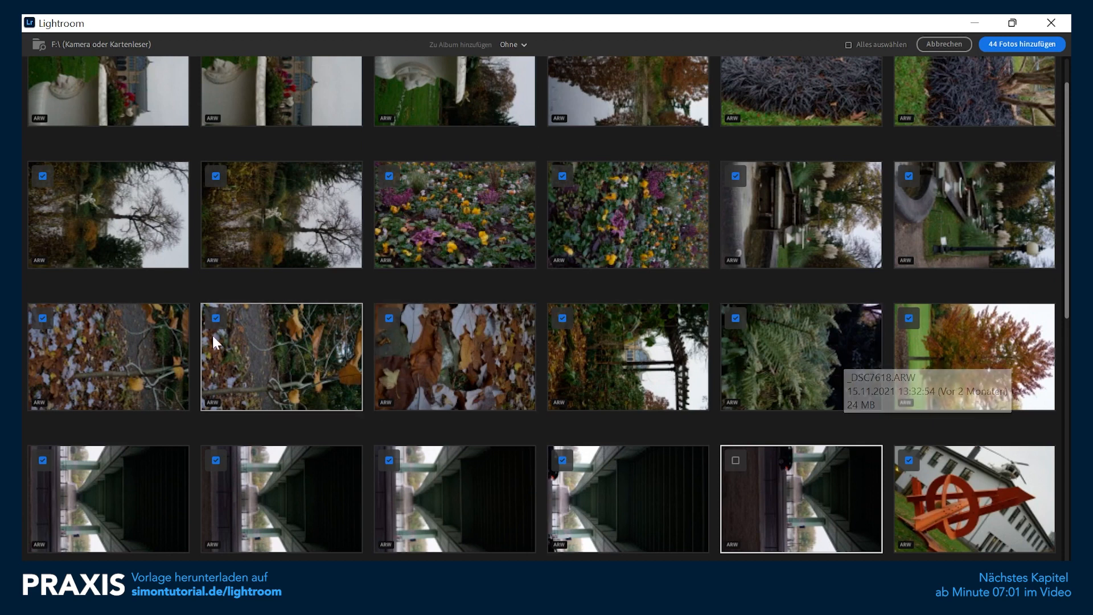
pyautogui.scroll(1, 336, 348)
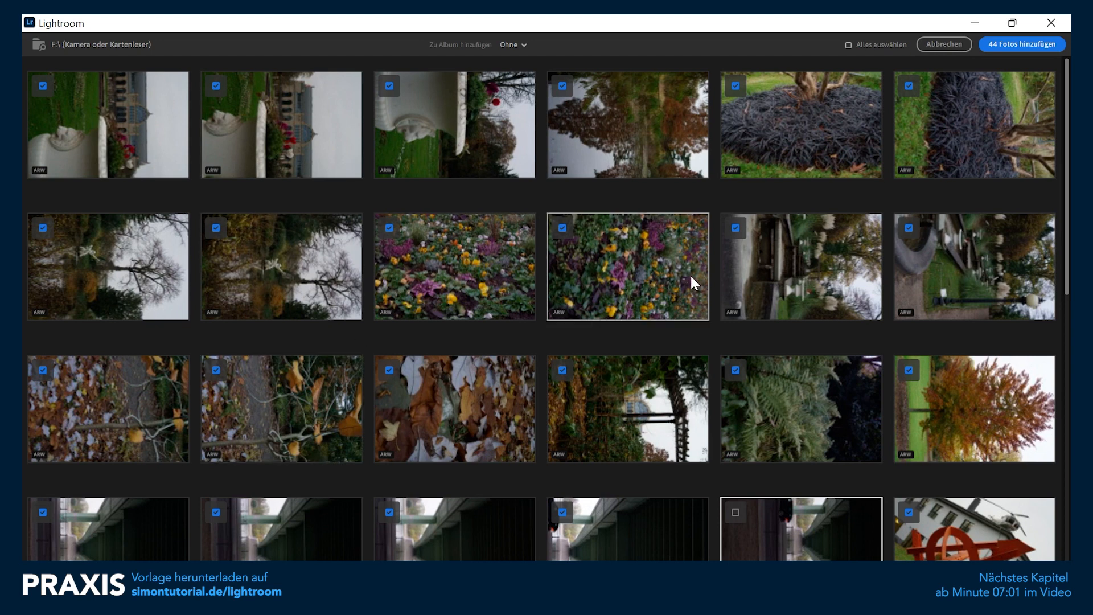
# Assign the photos being imported to a new album named "Köln (2021)"
pyautogui.click(522, 43)
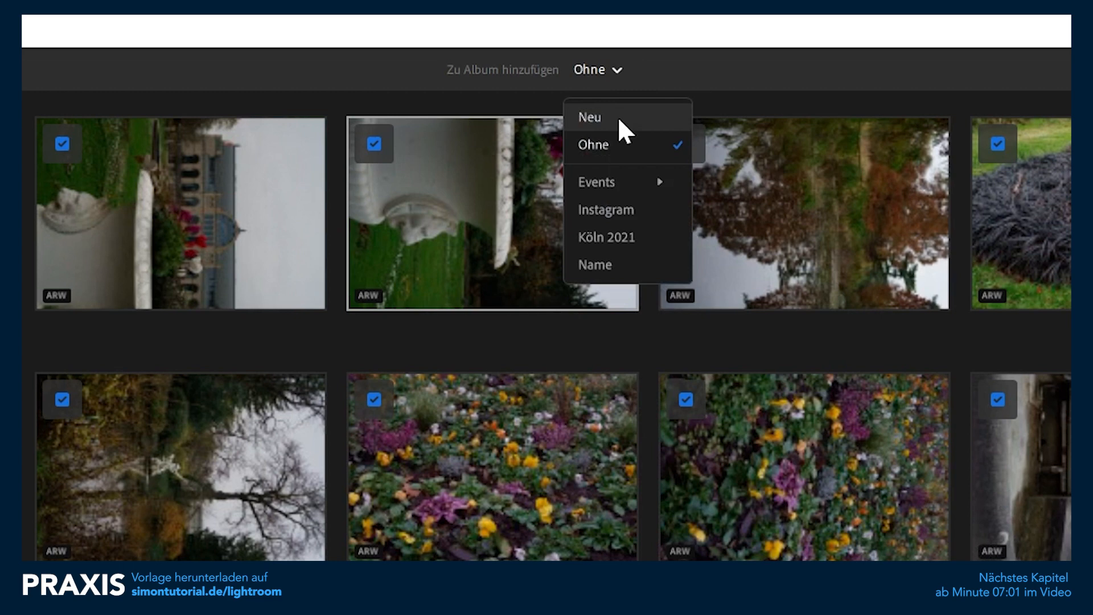
pyautogui.click(622, 121)
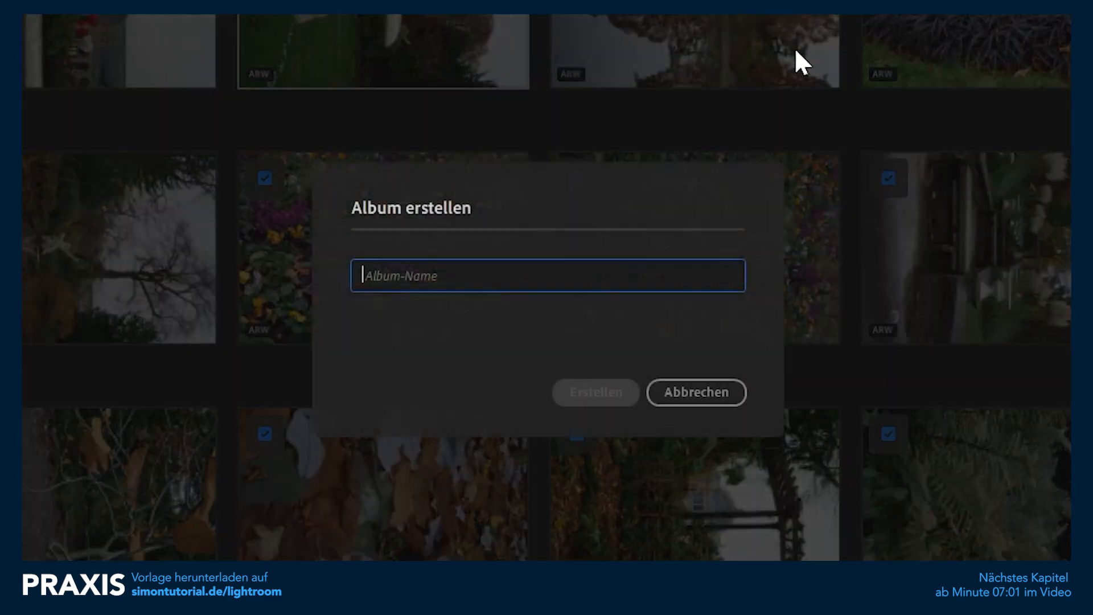
pyautogui.write('Köln 2')
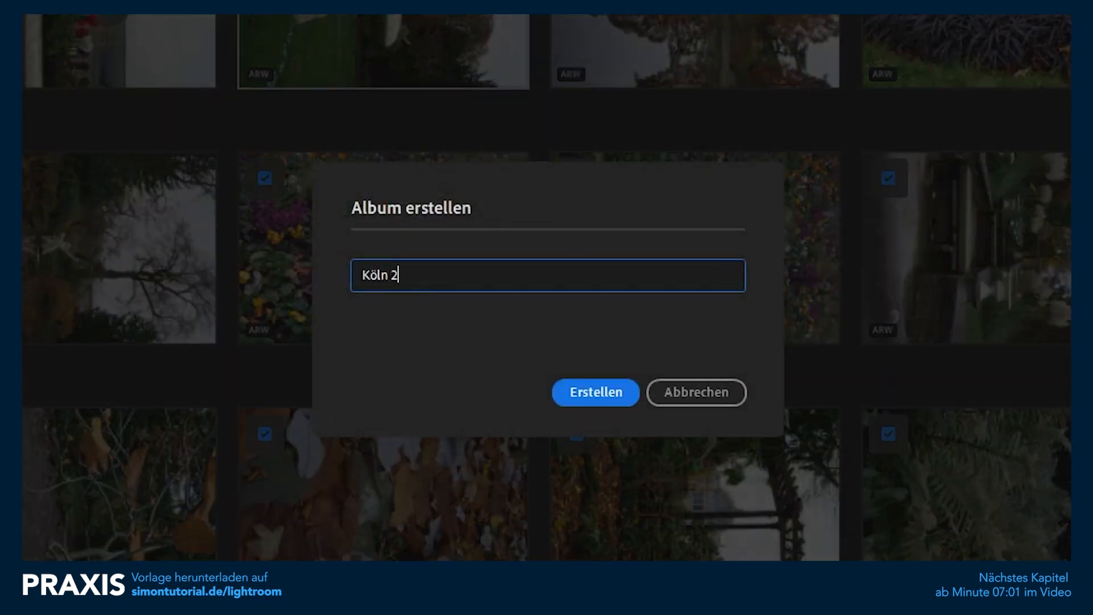
pyautogui.press('BackSpace')
pyautogui.write('(2021')
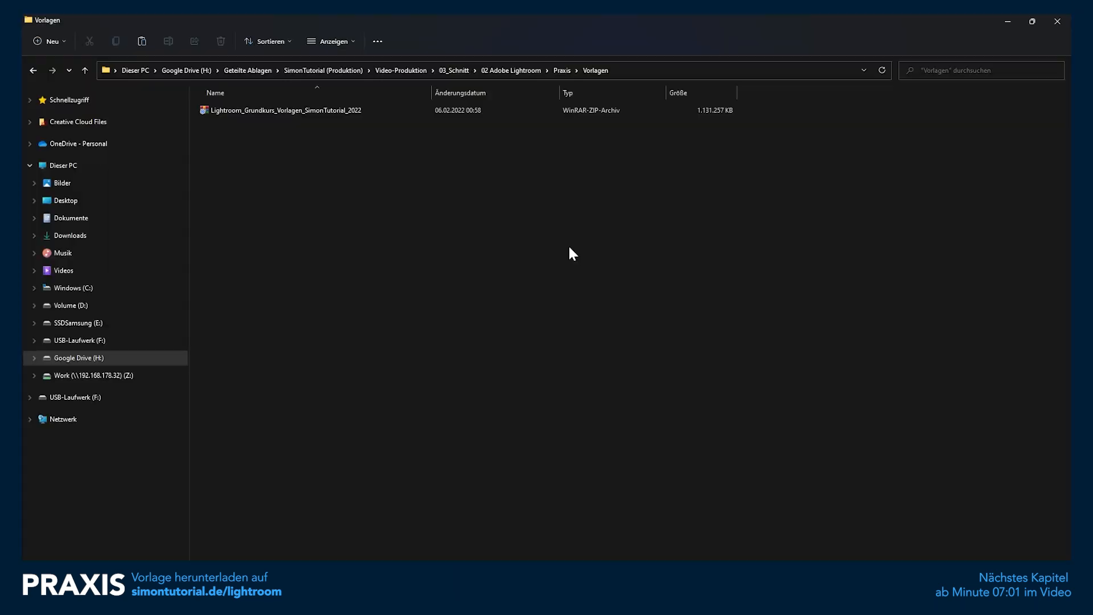
# Extract the Lightroom_Grundkurs_Vorlagen_SimonTutorial_2022 archive, switch to Lightroom and submit its Bilder folder for import review
pyautogui.click(276, 114)
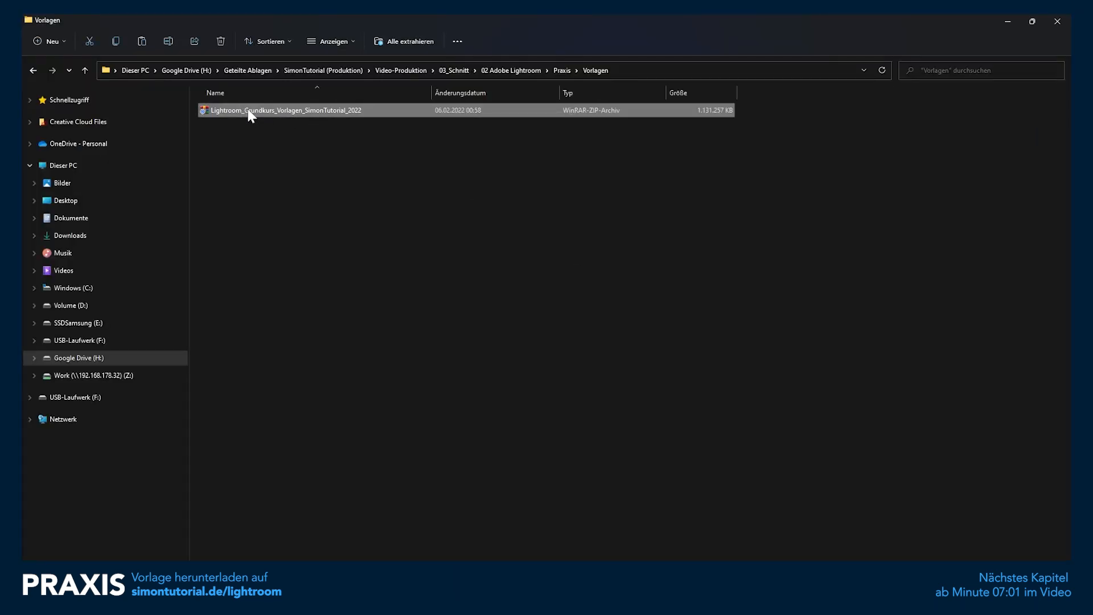
pyautogui.rightClick(255, 113)
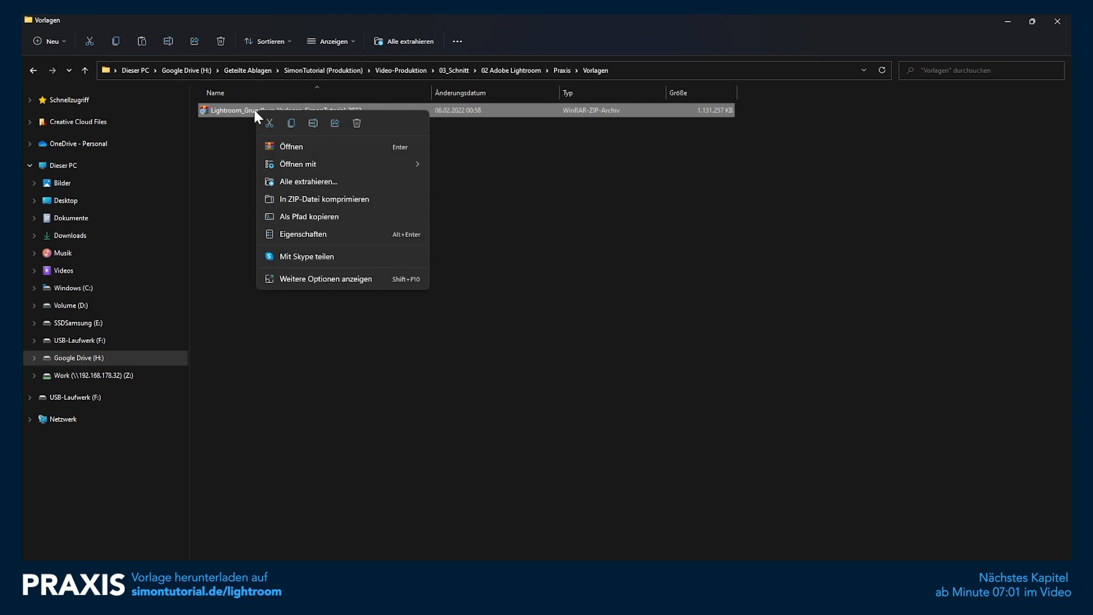
pyautogui.click(303, 181)
pyautogui.click(591, 421)
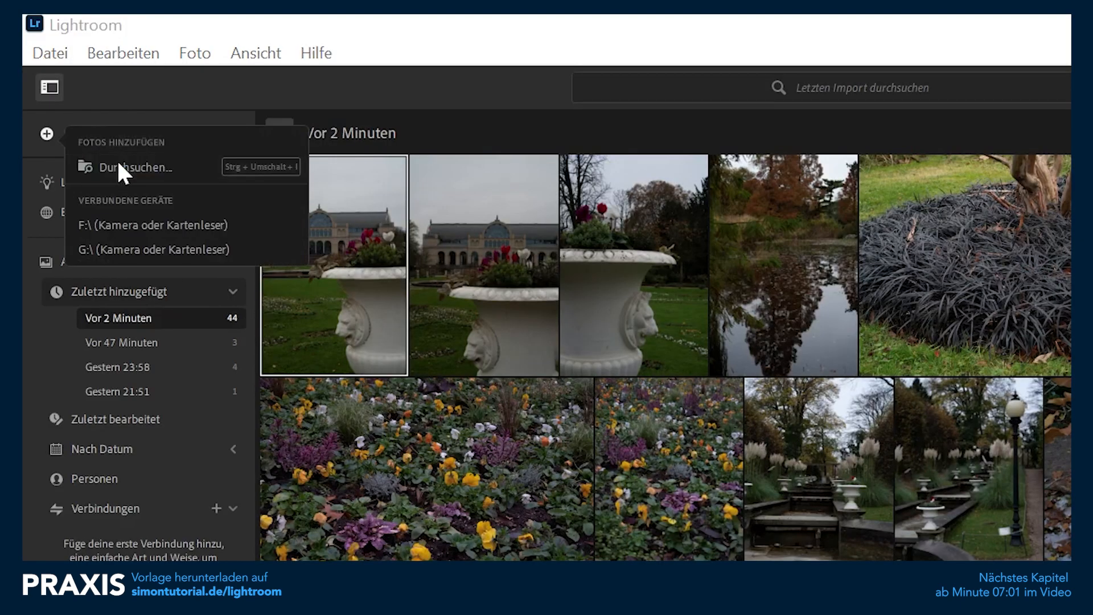
pyautogui.click(117, 159)
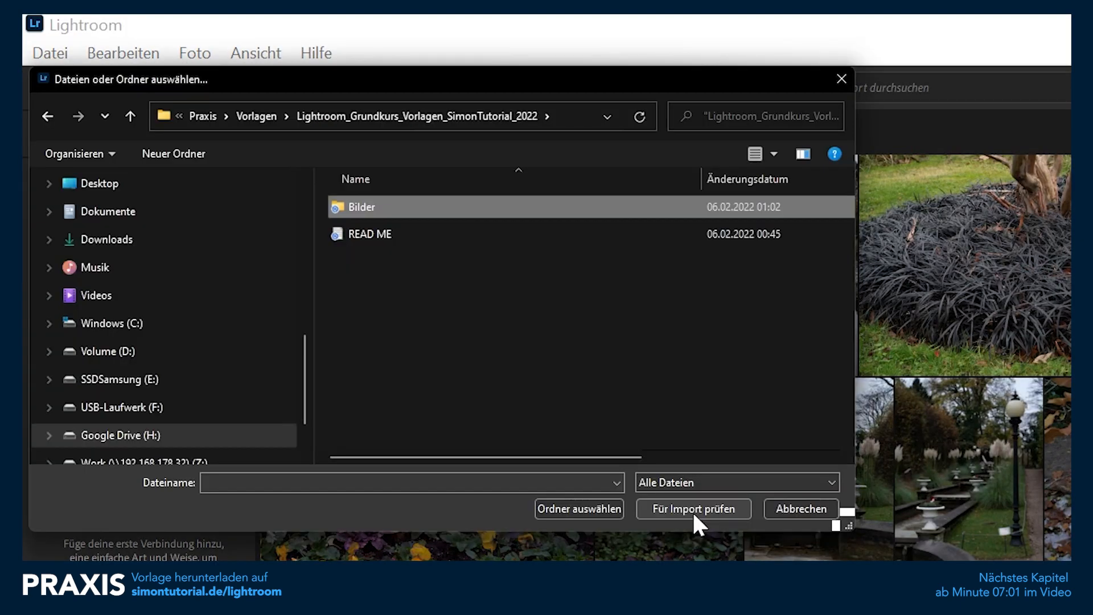
pyautogui.click(693, 509)
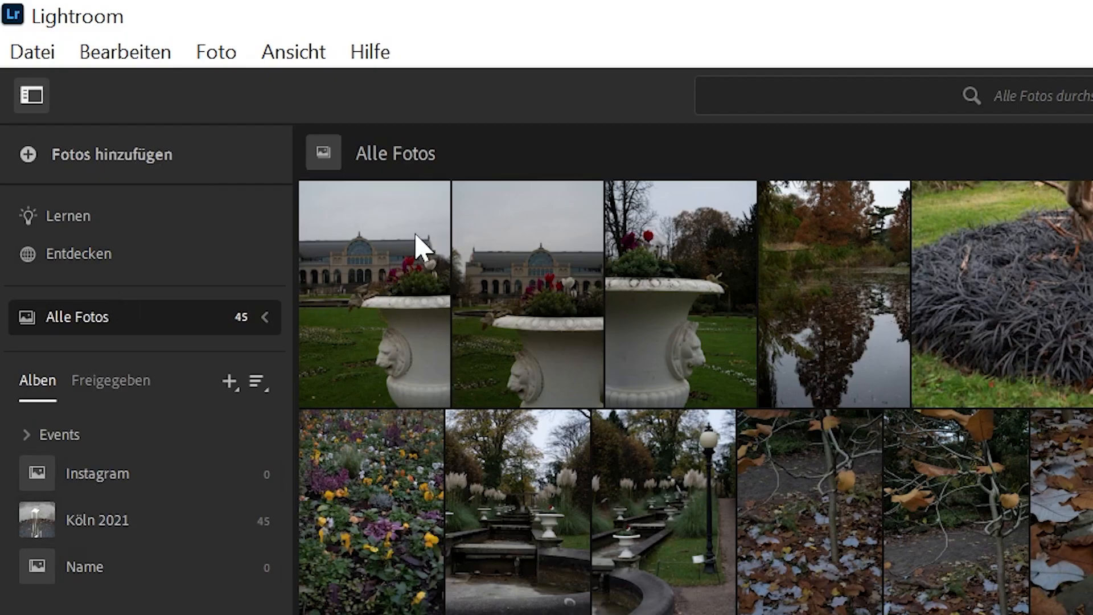
# Hide the sidebar and show it again
pyautogui.click(37, 100)
pyautogui.click(37, 100)
# Start the interactive tutorial "Improving a Studio Portrait" from Lernen and draw its linear gradient mask upward from the portrait's lower edge
pyautogui.click(70, 216)
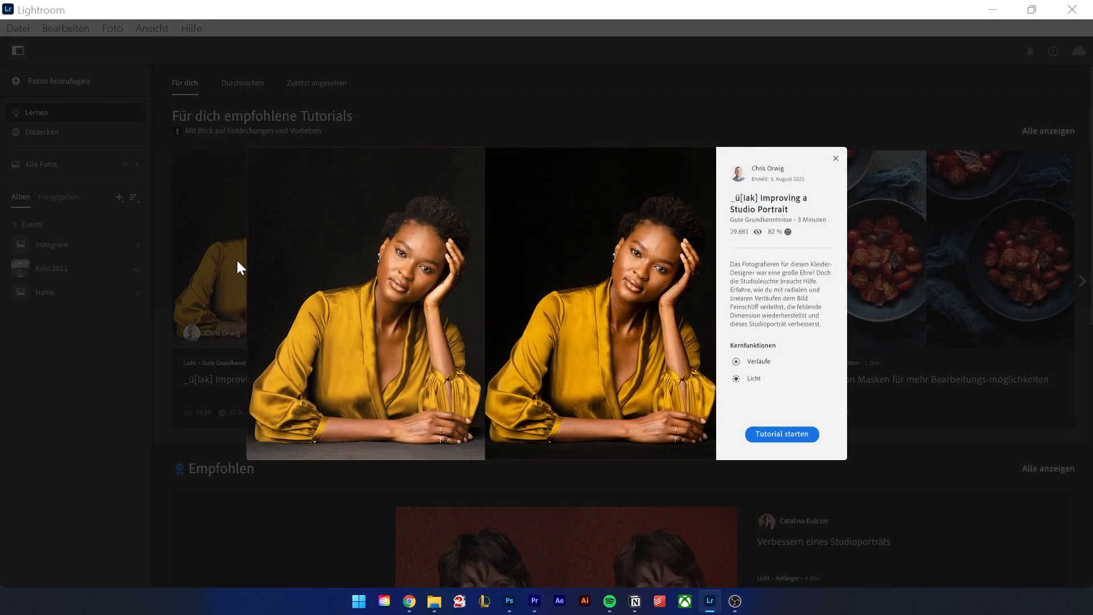
pyautogui.click(785, 434)
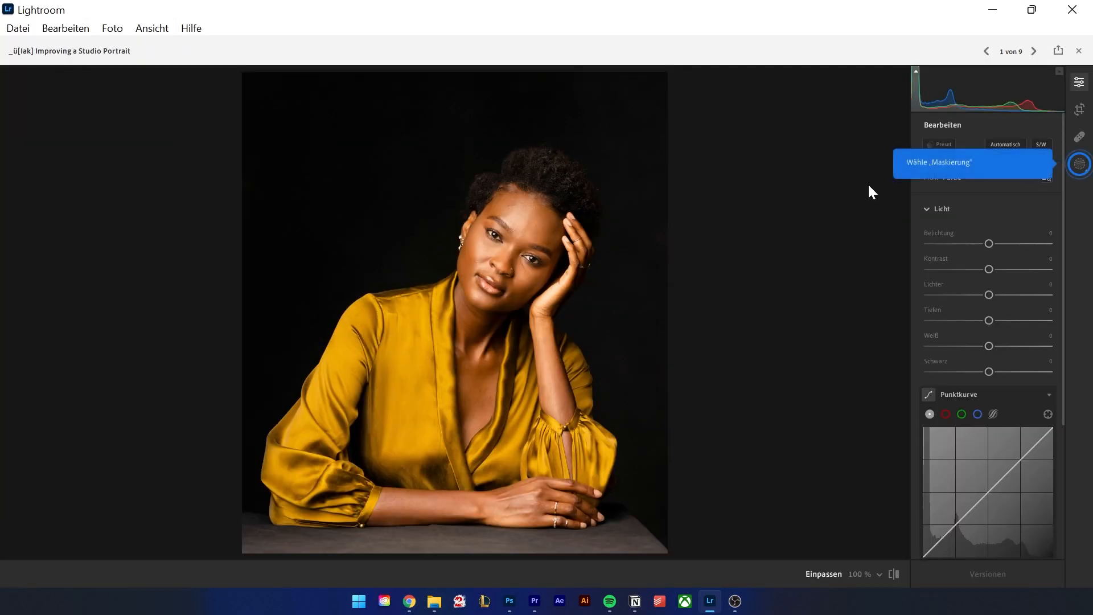
pyautogui.click(1079, 164)
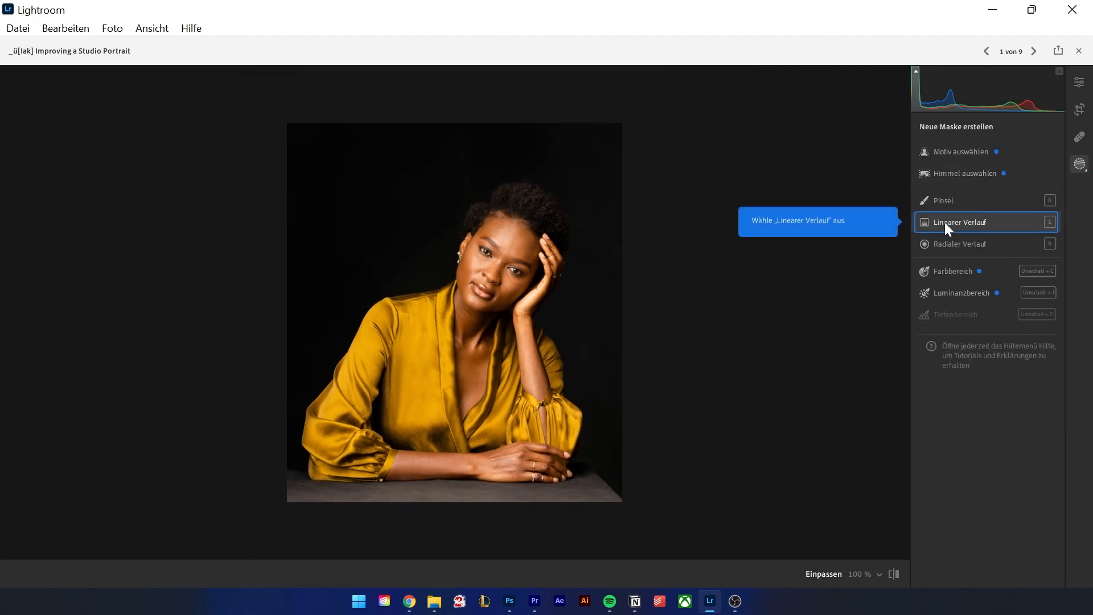
pyautogui.click(945, 222)
pyautogui.moveTo(458, 505); pyautogui.dragTo(461, 433)
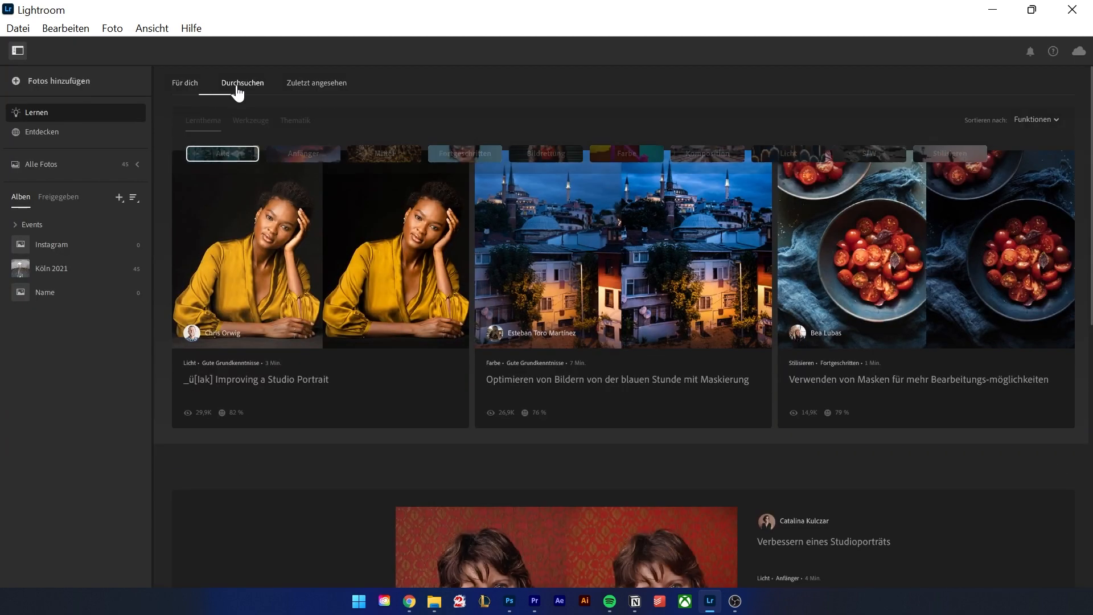
# Browse the full tutorial catalogue by learning topic and check the recently viewed tutorials
pyautogui.click(238, 91)
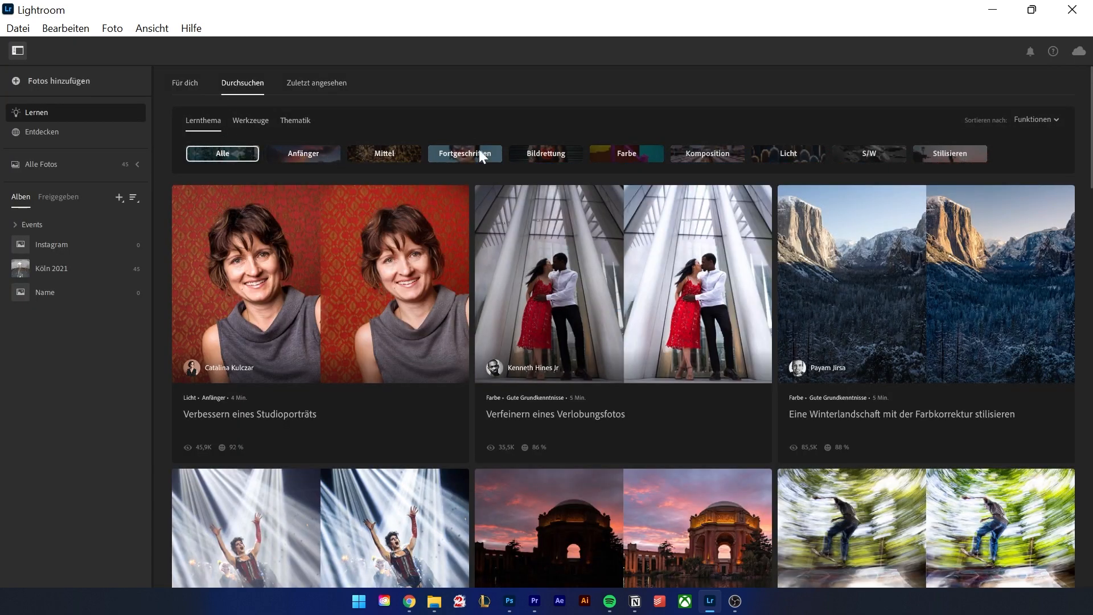
pyautogui.click(311, 85)
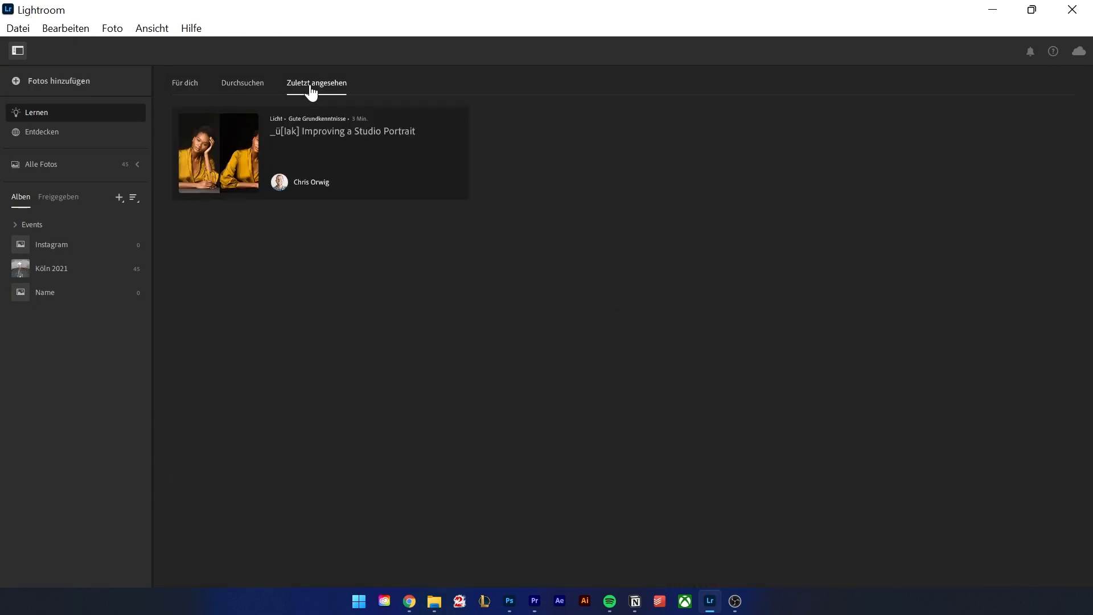
# Browse the daily inspiration and recommended community photos in Entdecken
pyautogui.click(51, 132)
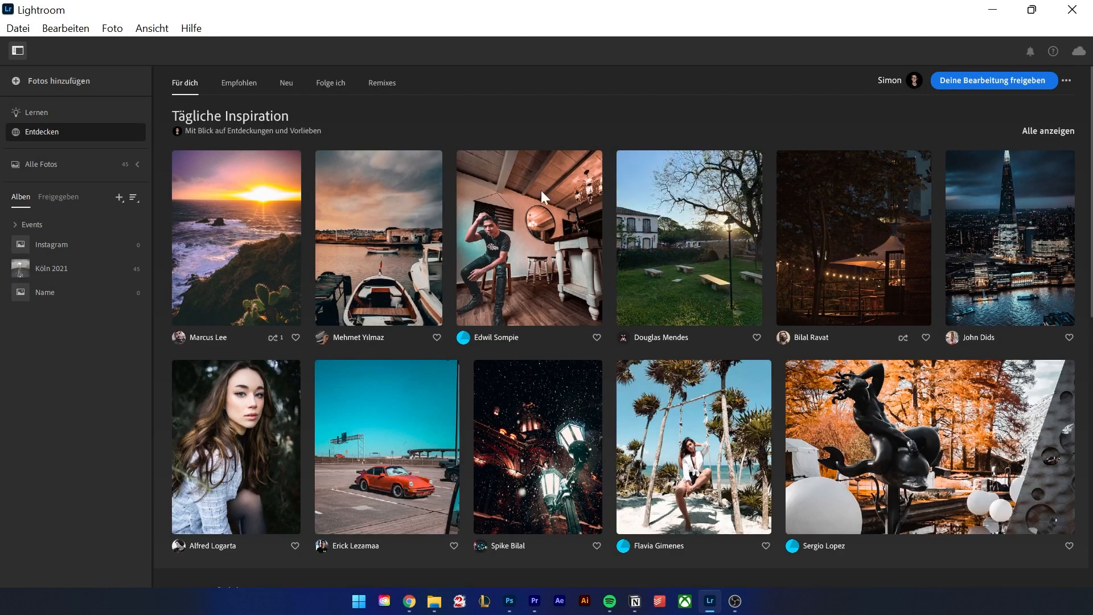
pyautogui.scroll(-7, 956, 344)
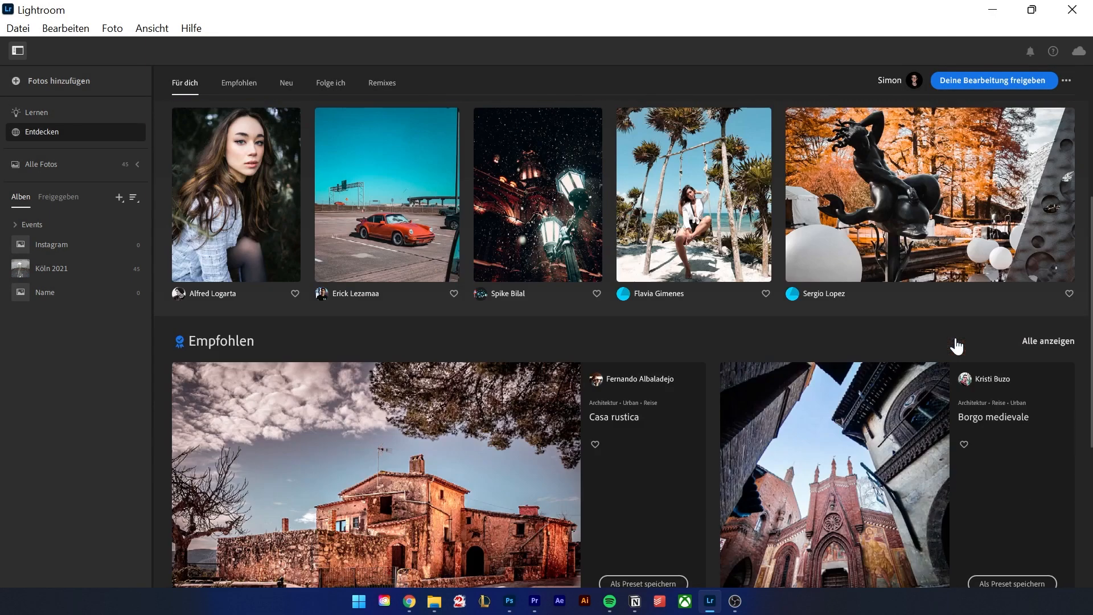
pyautogui.scroll(5, 956, 344)
pyautogui.scroll(1, 957, 345)
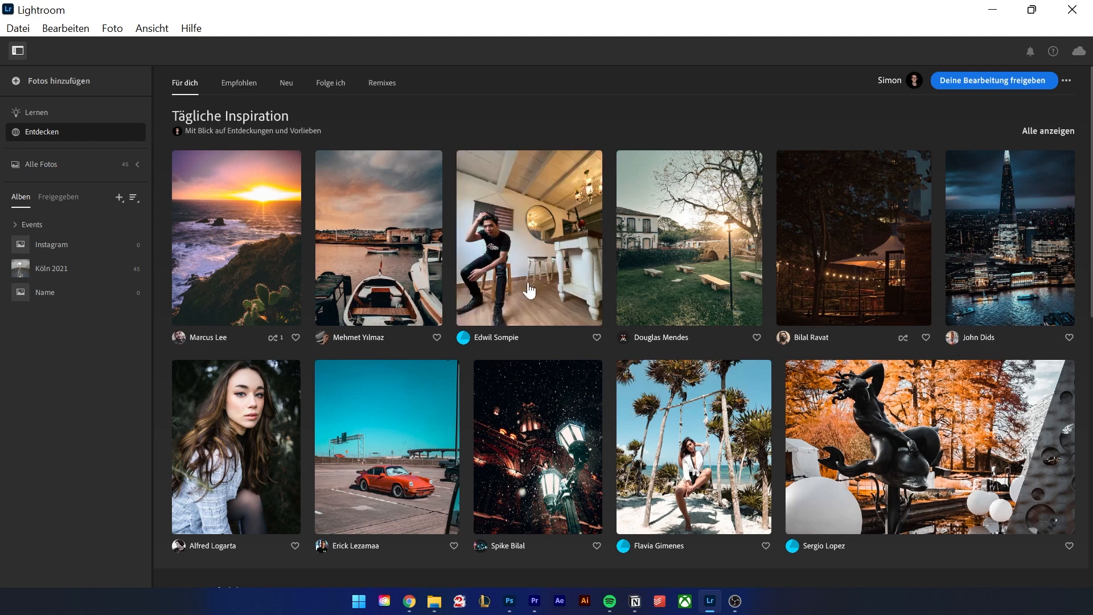
# Open the Büyükçekmece harbour boat photo, examine its edit settings, and visit its photographer's profile
pyautogui.click(370, 268)
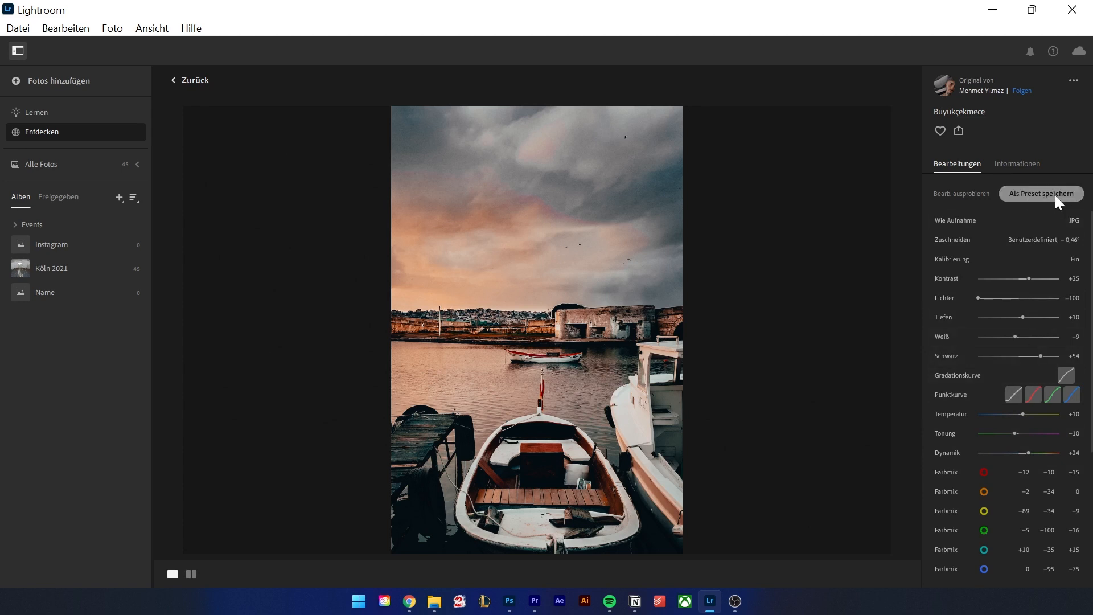
pyautogui.click(534, 327)
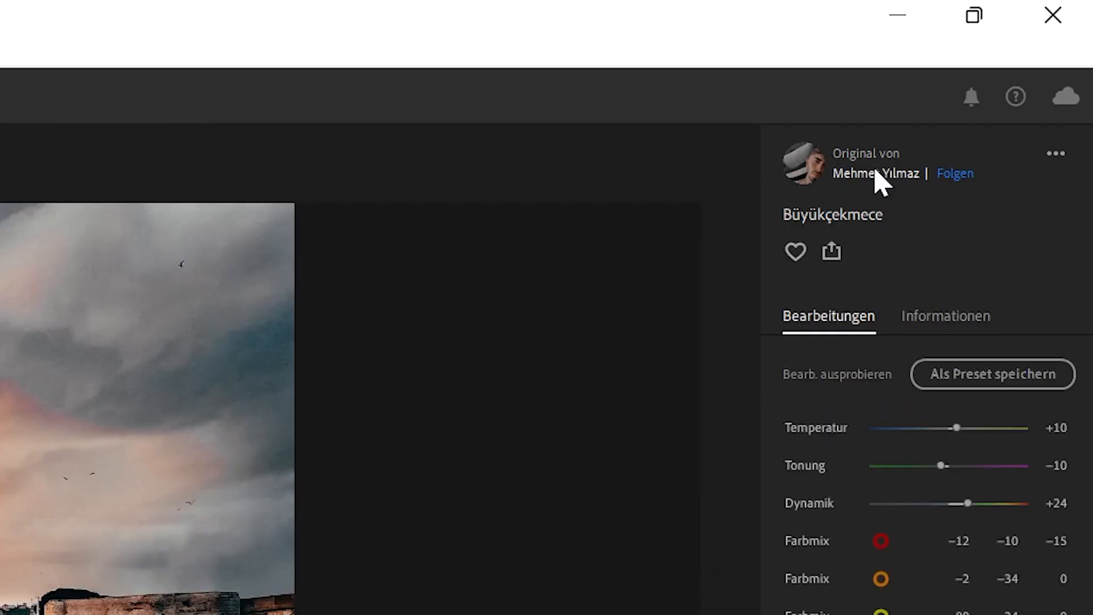
pyautogui.click(872, 172)
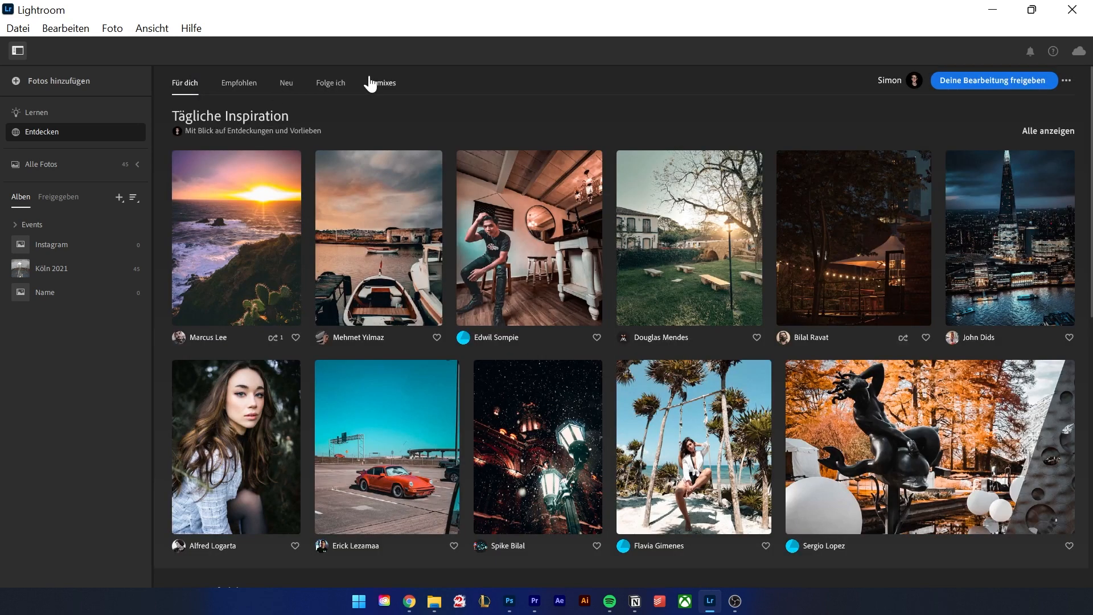
# Look through the community remixes and the photos available for remixing
pyautogui.click(382, 83)
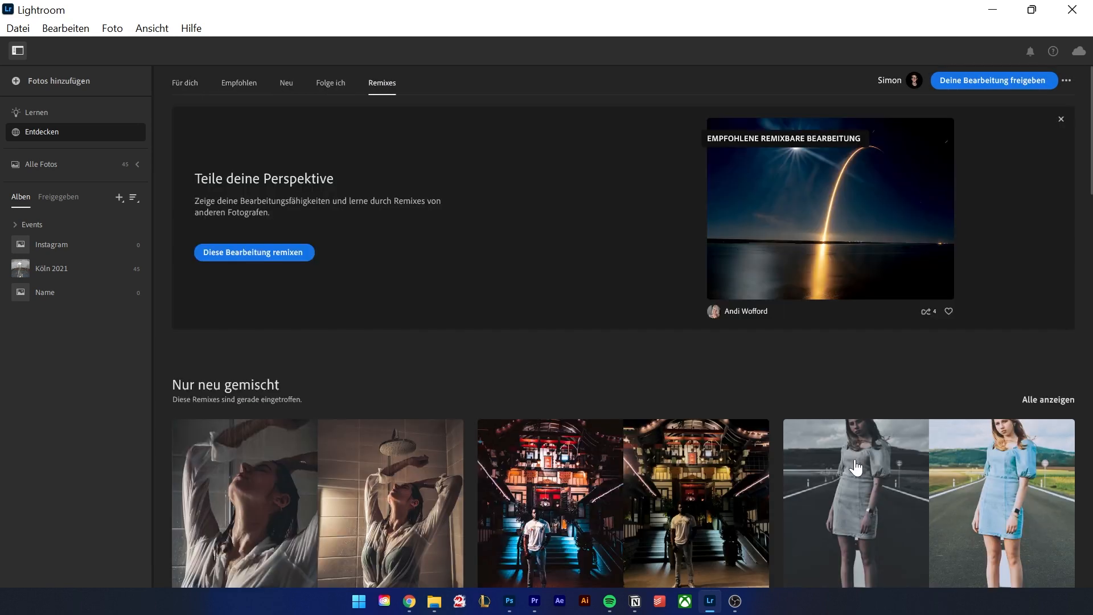
pyautogui.scroll(-6, 821, 436)
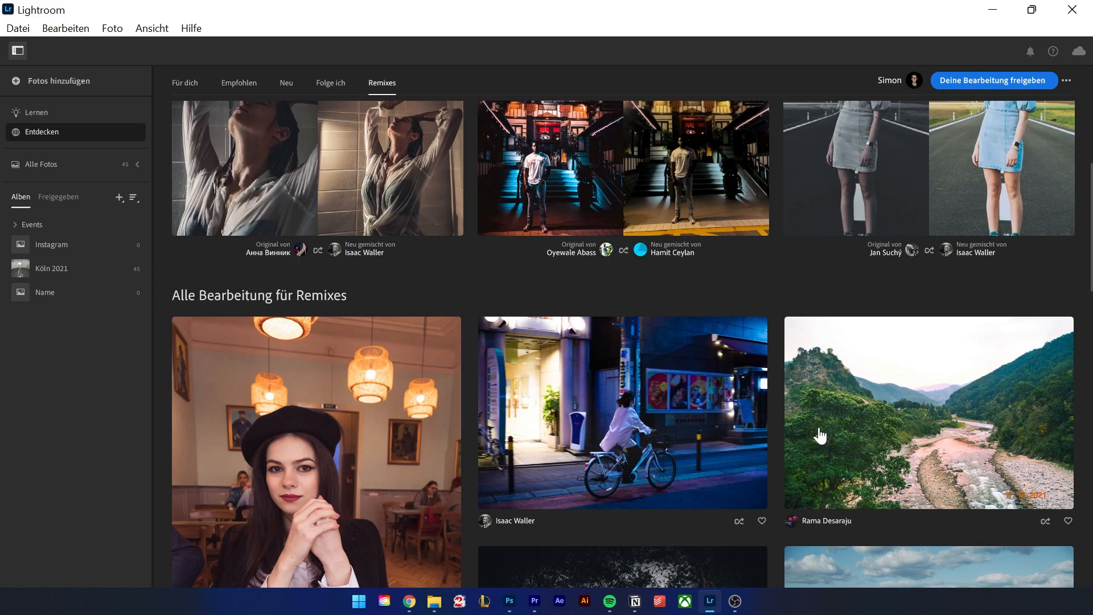
# Remix the community photo Neon Dreams with exposure +0.75, contrast +39 and an adjusted blue tone curve, and submit the remix
pyautogui.click(634, 401)
pyautogui.click(1061, 135)
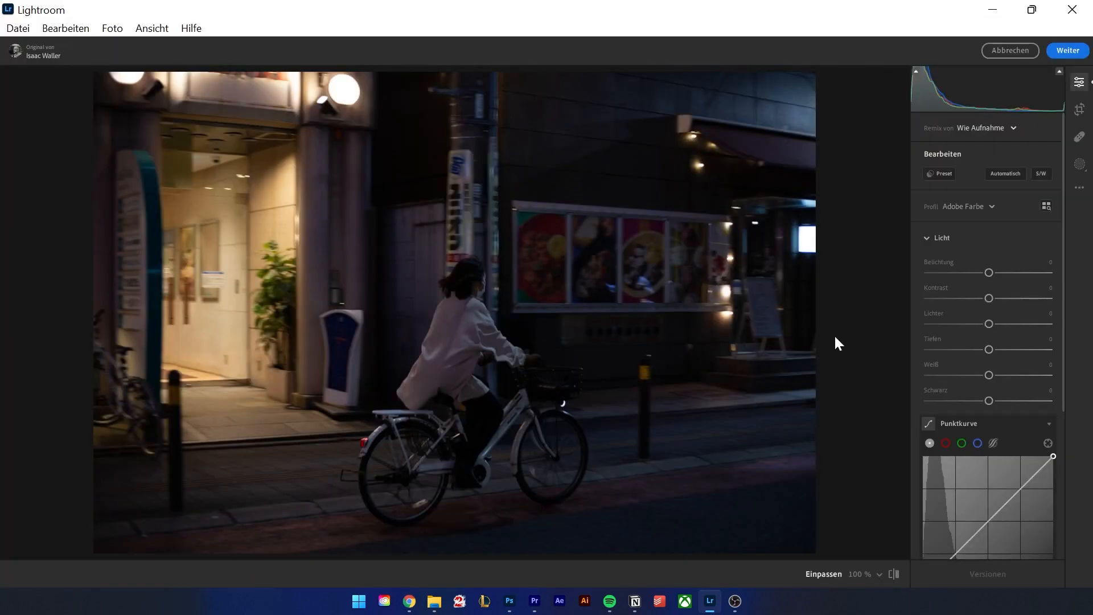
pyautogui.moveTo(992, 274); pyautogui.dragTo(971, 302)
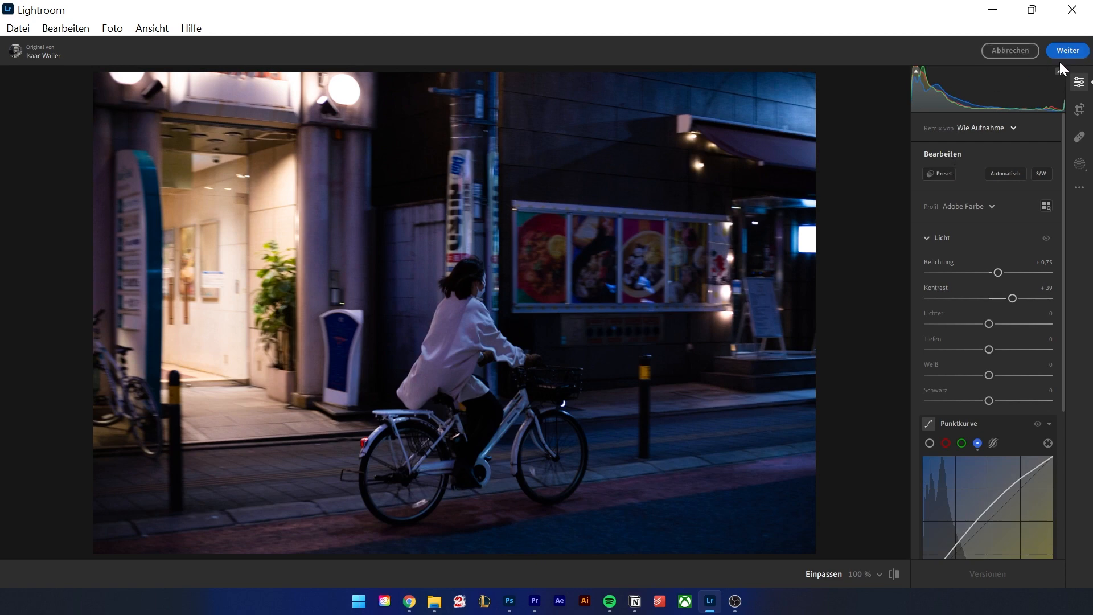
pyautogui.click(1058, 51)
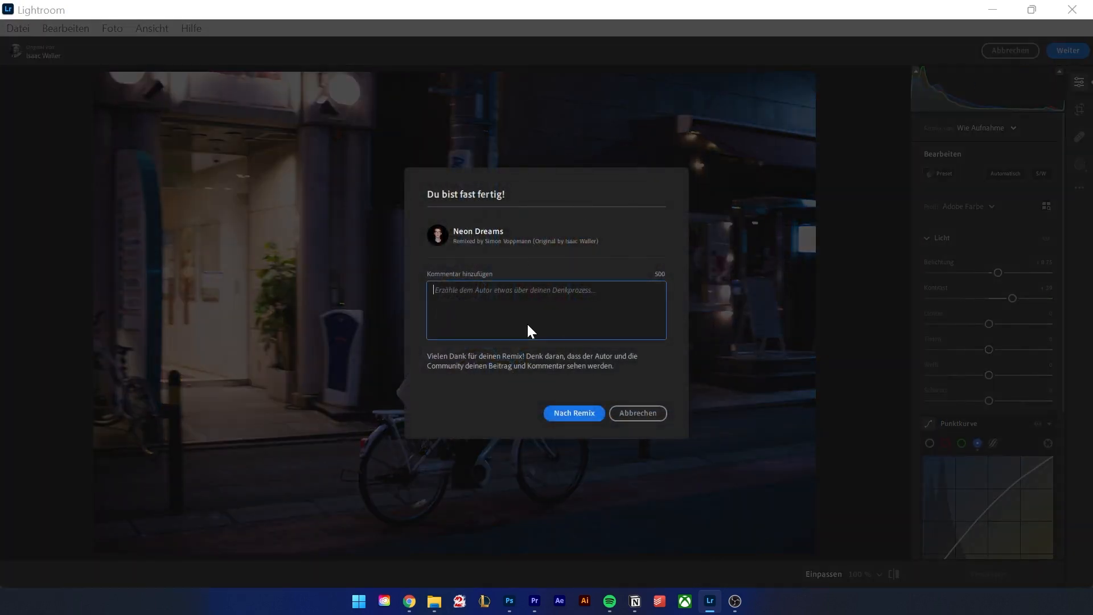
pyautogui.click(574, 413)
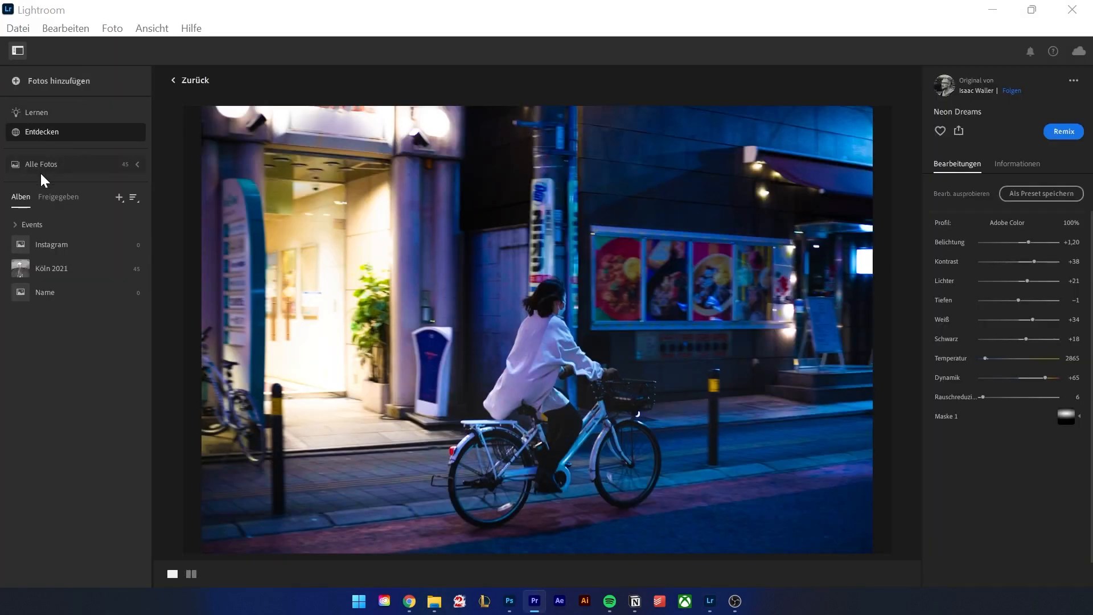
# Show all photos with their library categories expanded, and look through the Events folder and the shared albums
pyautogui.click(43, 165)
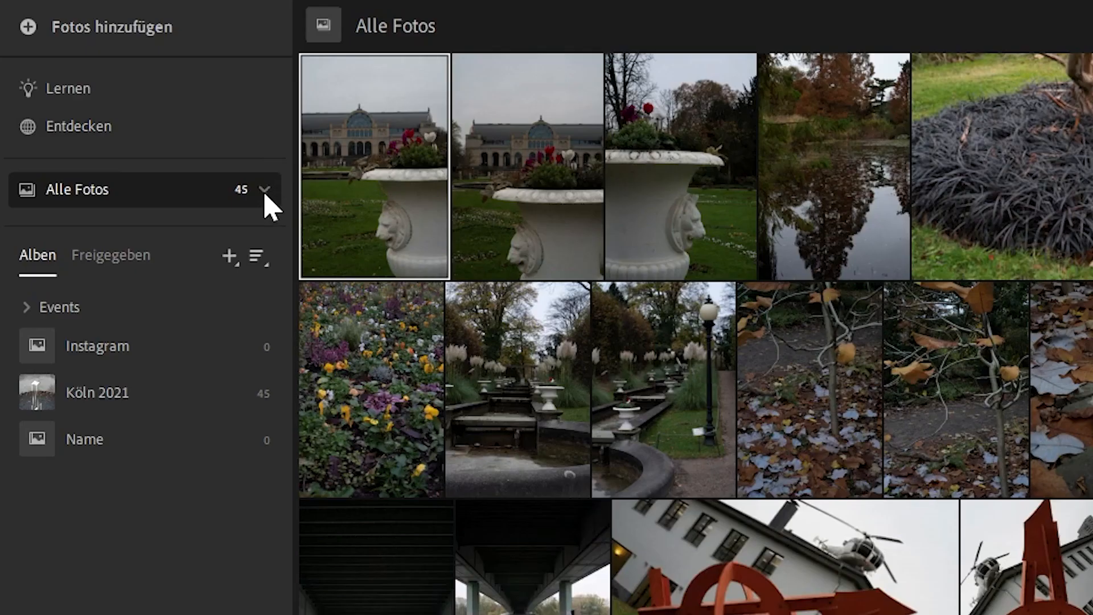
pyautogui.click(137, 165)
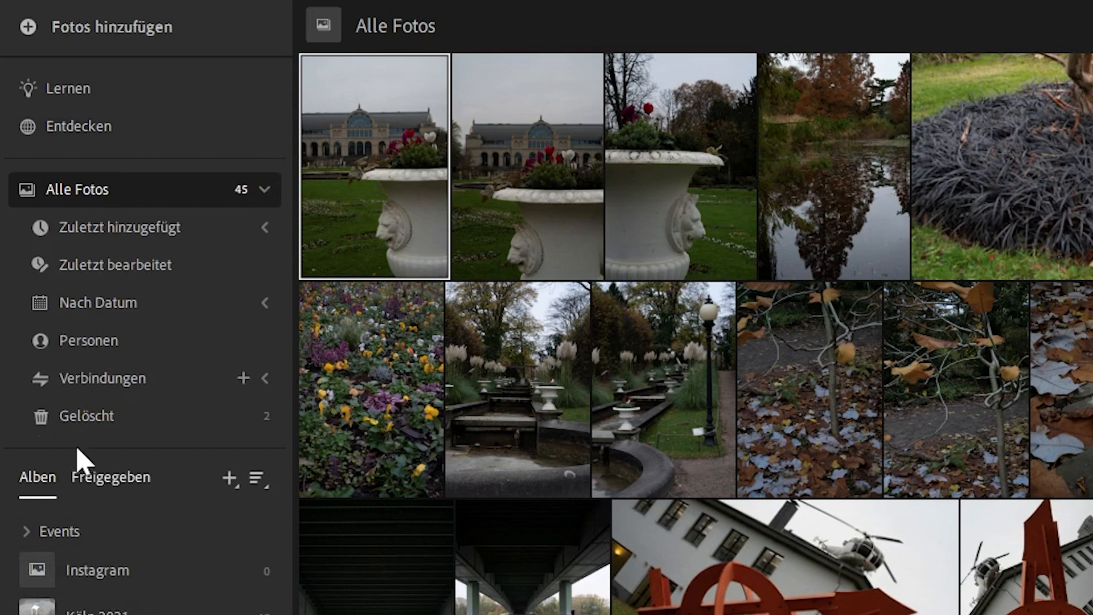
pyautogui.click(26, 533)
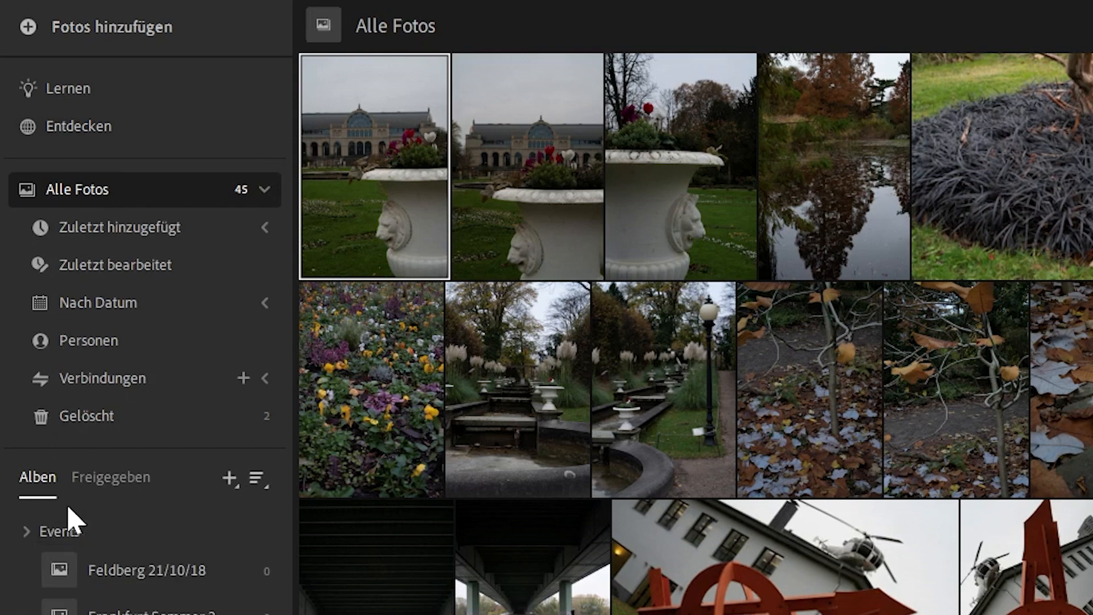
pyautogui.click(111, 481)
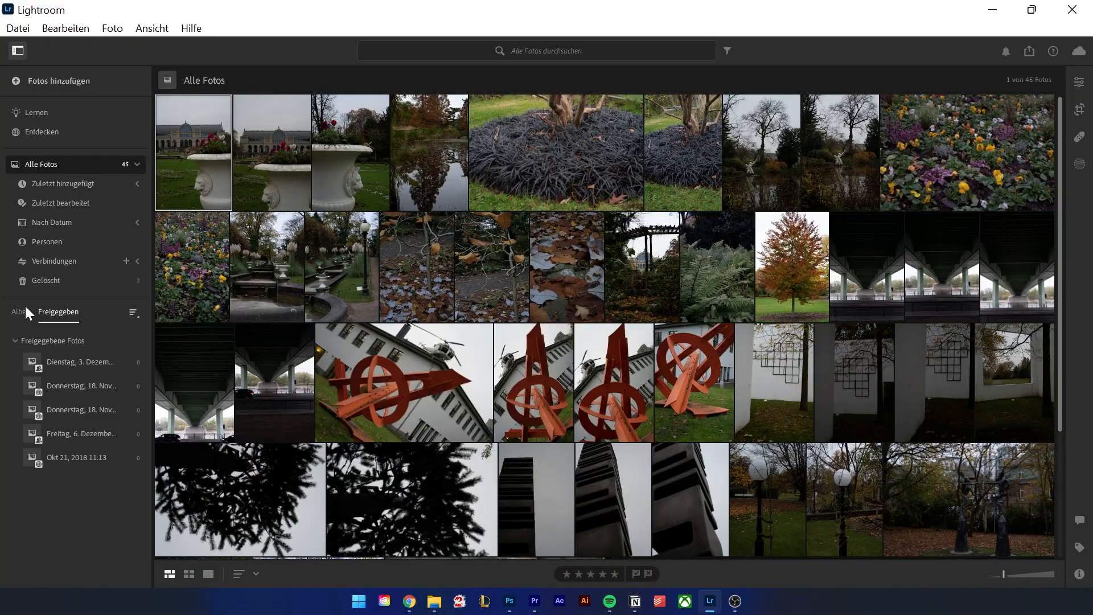
pyautogui.click(38, 477)
# Search all photos for "blätter", select the photo of fallen leaves, and clear the search
pyautogui.hotkey('ctrl', 'f')
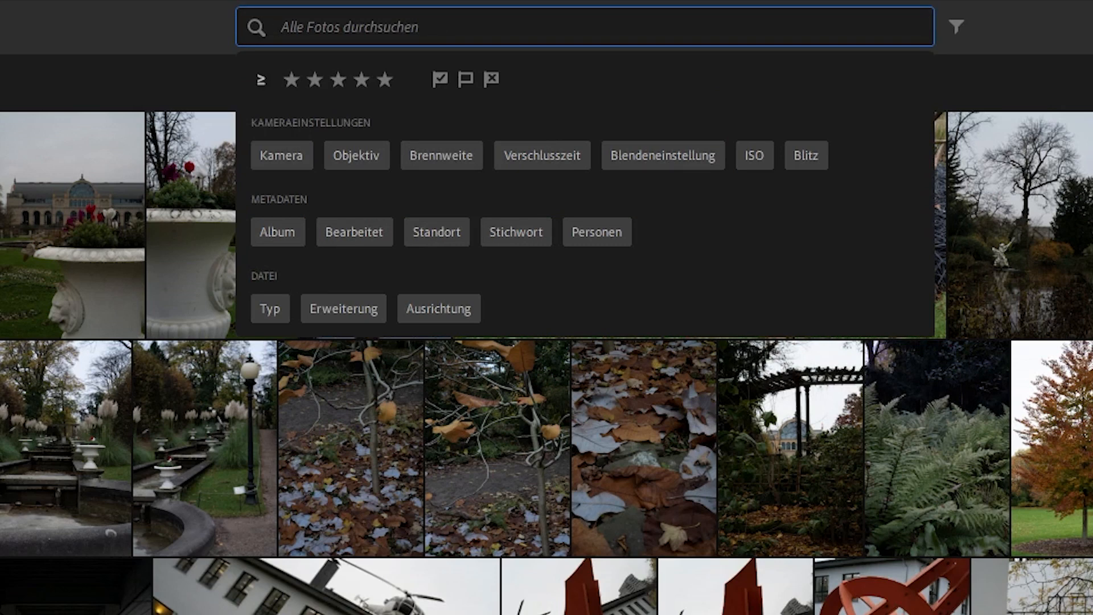
pyautogui.write('blätter')
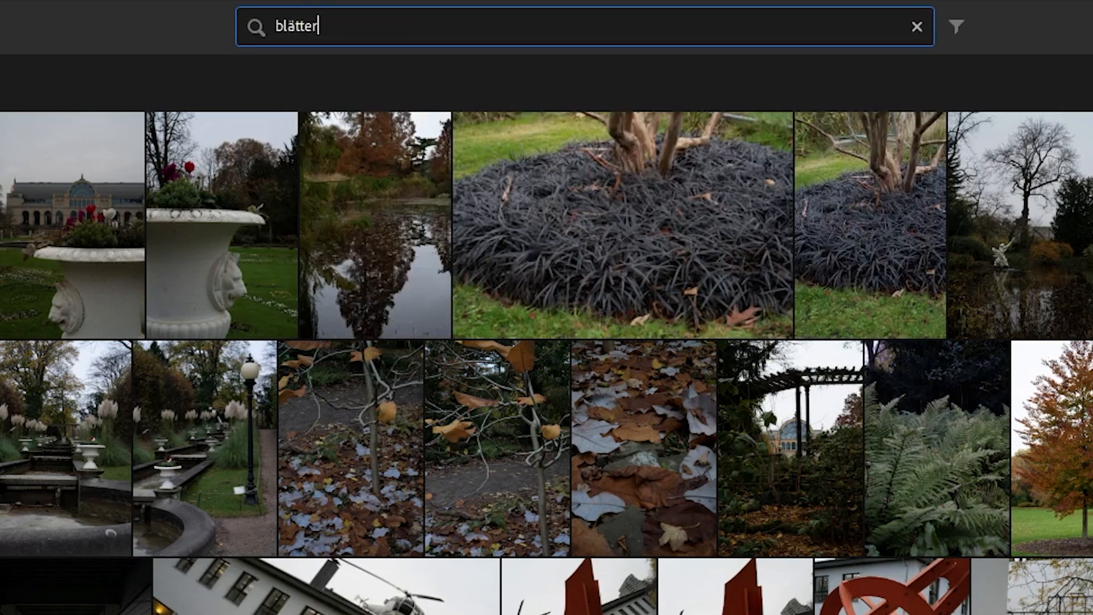
pyautogui.press('Return')
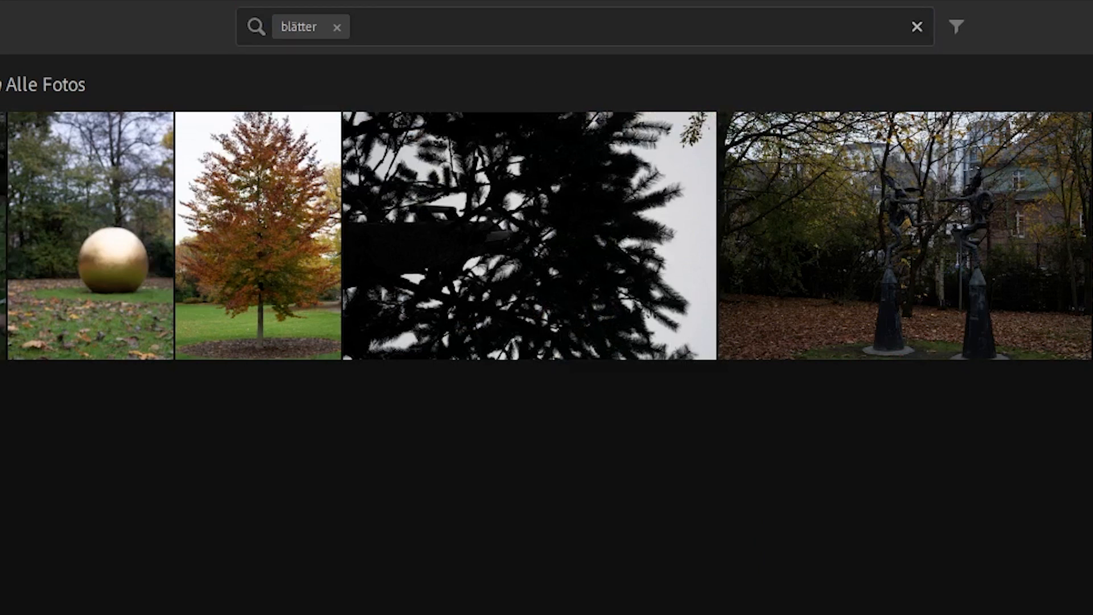
pyautogui.click(894, 240)
pyautogui.press('Right')
pyautogui.click(917, 27)
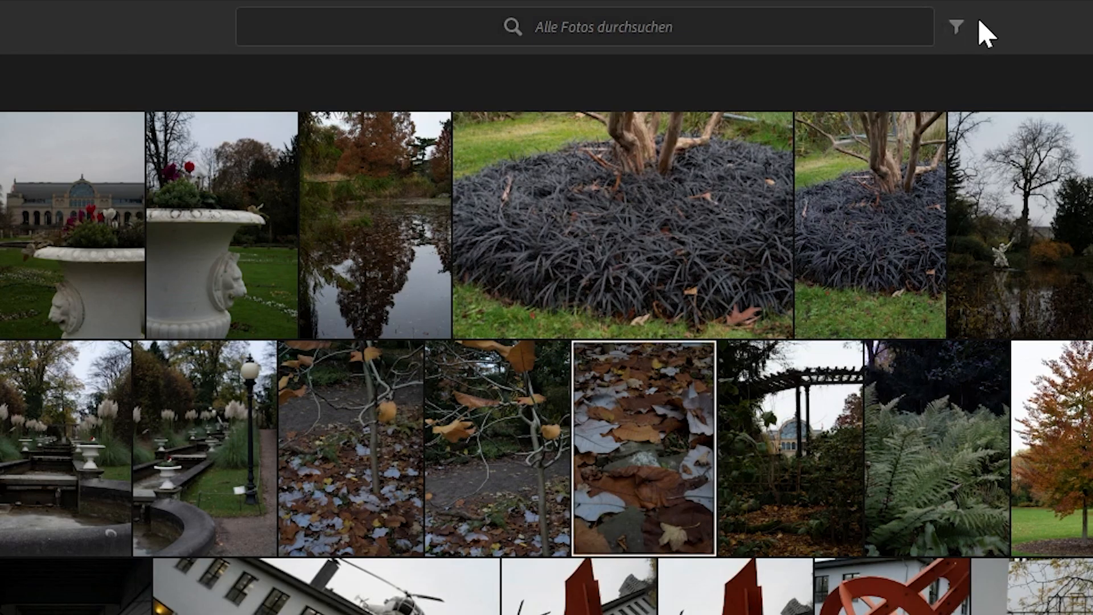
# Check the available photo filter criteria and the notifications
pyautogui.click(957, 28)
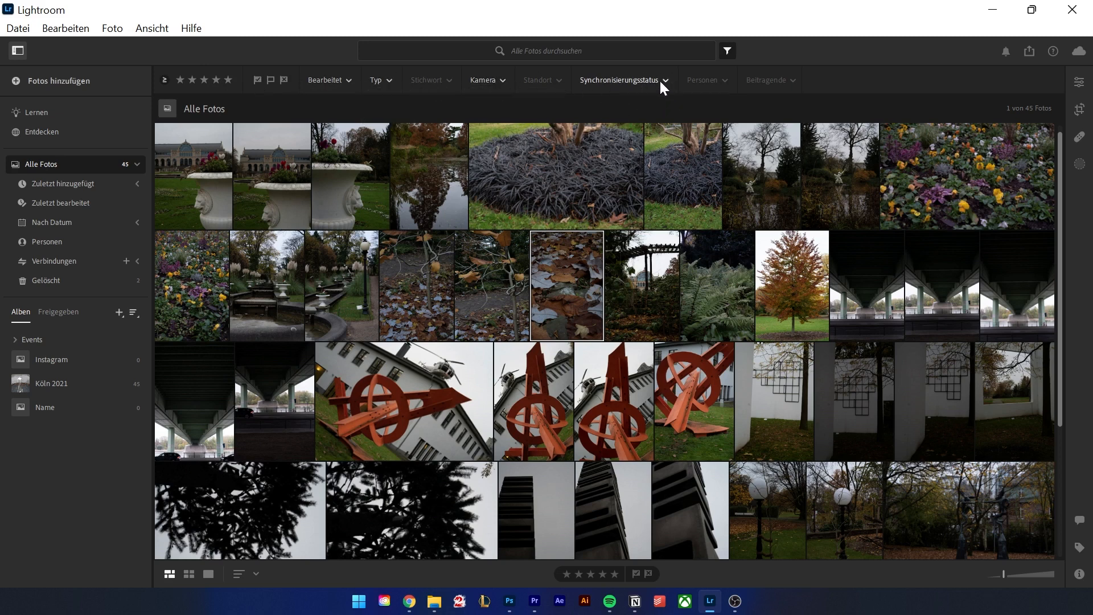
pyautogui.click(727, 50)
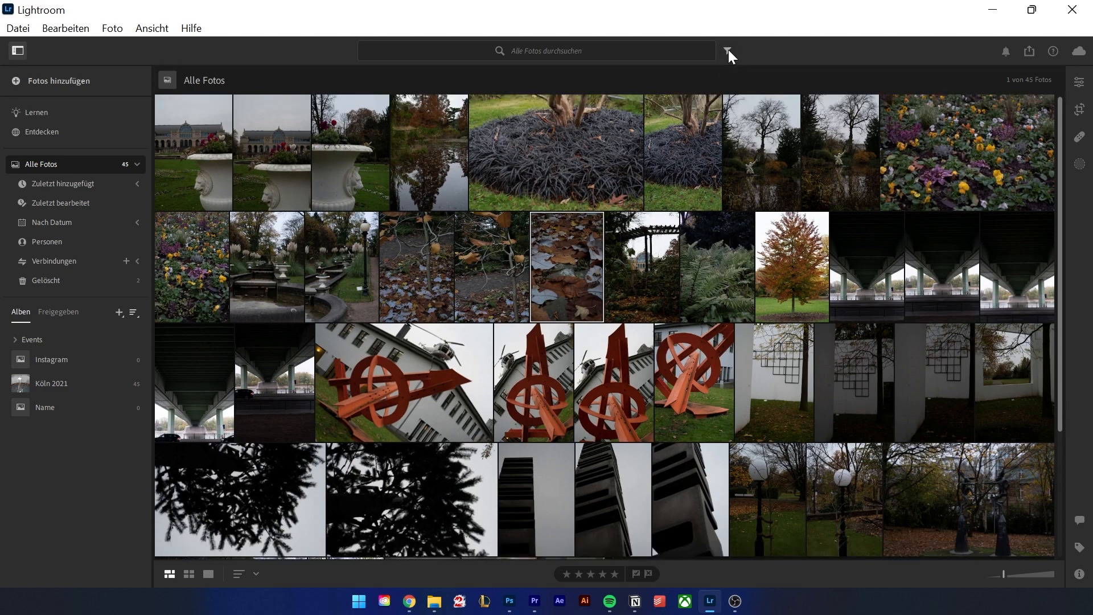
pyautogui.click(1007, 52)
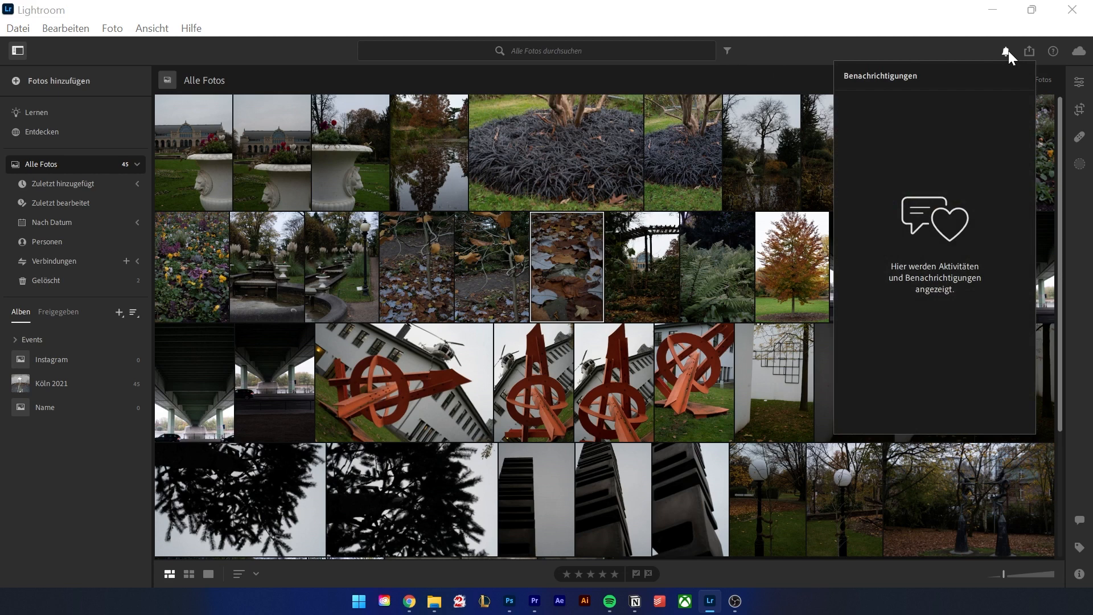
pyautogui.click(1007, 52)
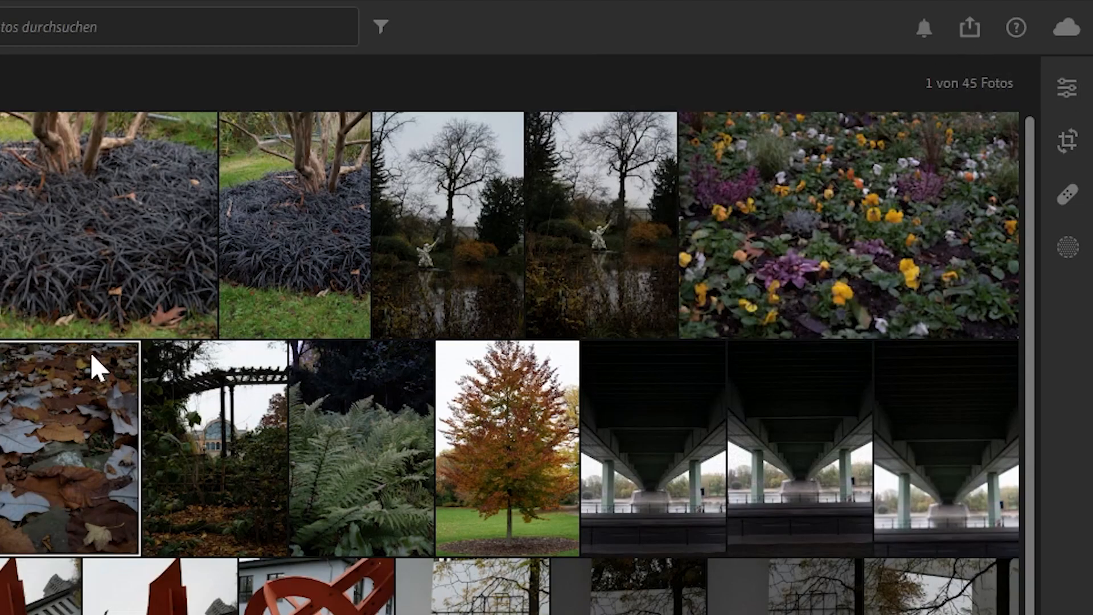
# Review the export and sharing options, the help tutorials, and the cloud storage and sync overview
pyautogui.click(970, 27)
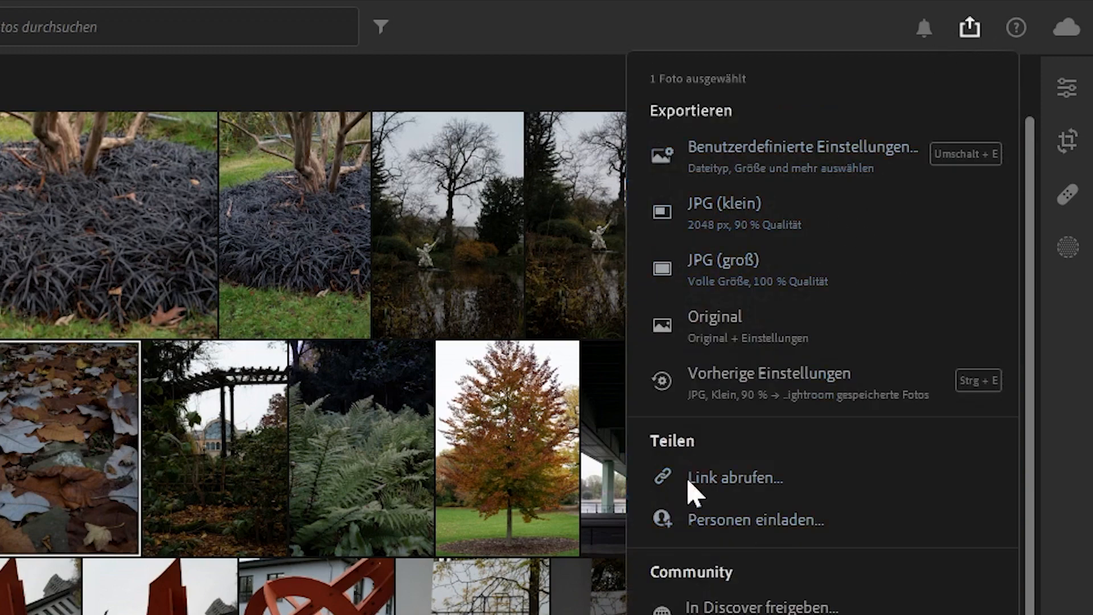
pyautogui.click(970, 27)
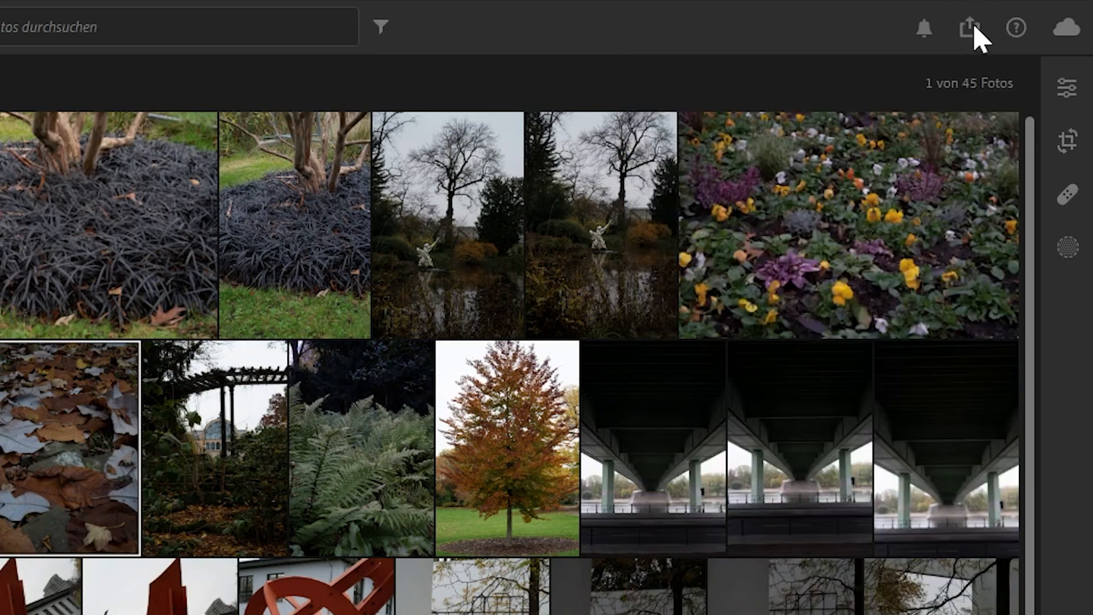
pyautogui.click(1024, 33)
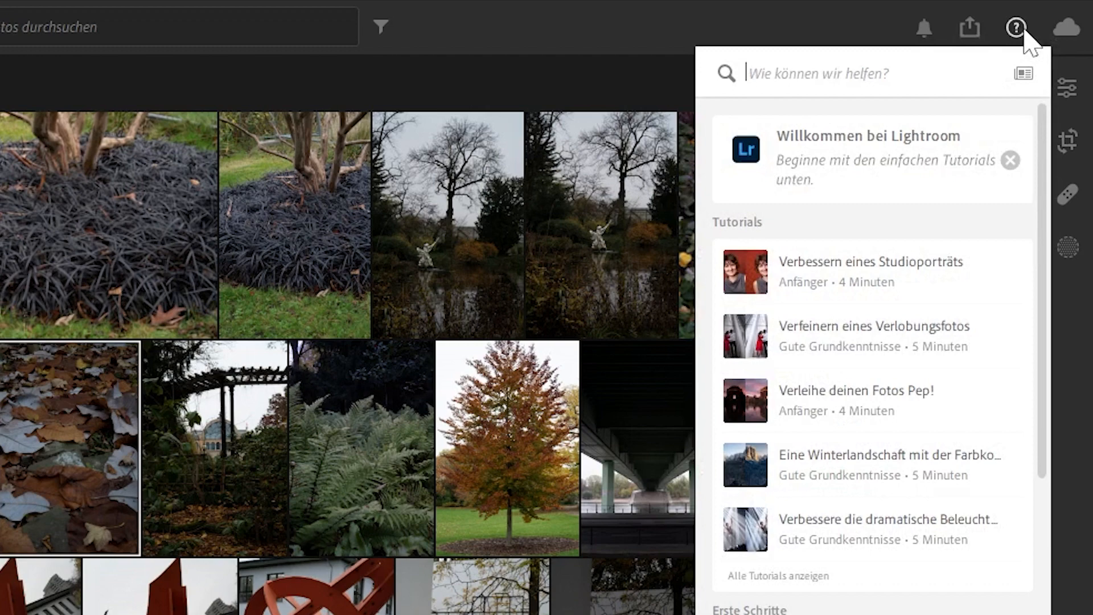
pyautogui.click(1025, 32)
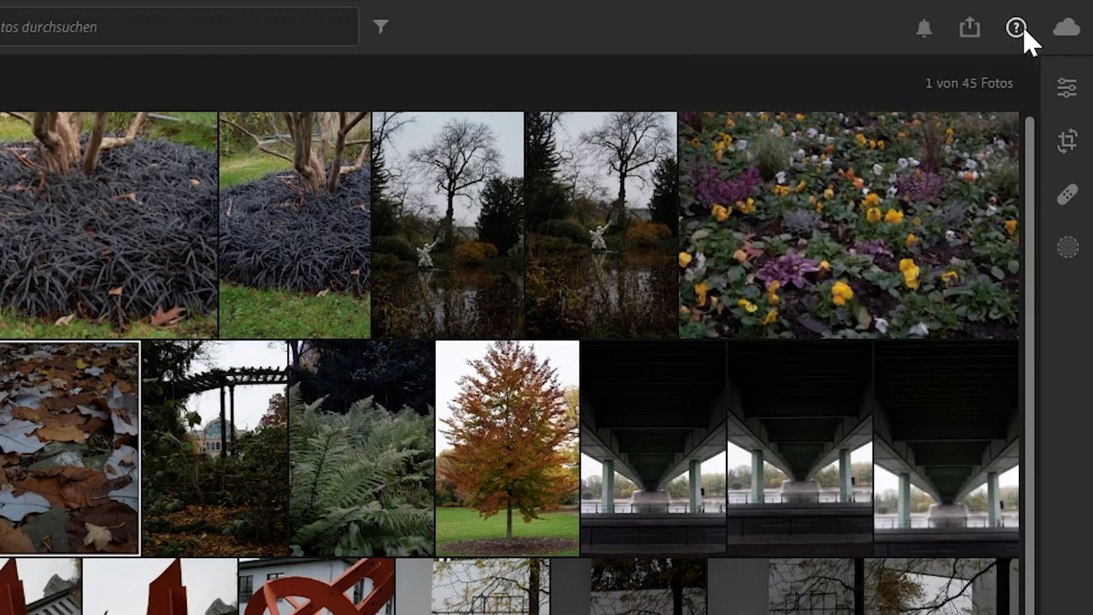
pyautogui.click(1065, 32)
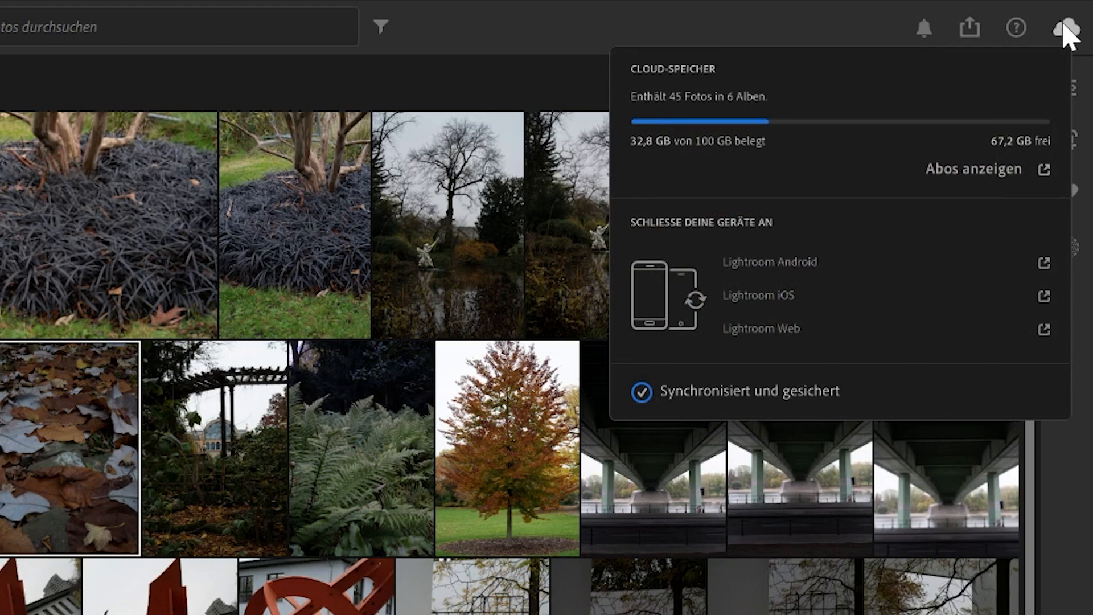
pyautogui.click(1063, 27)
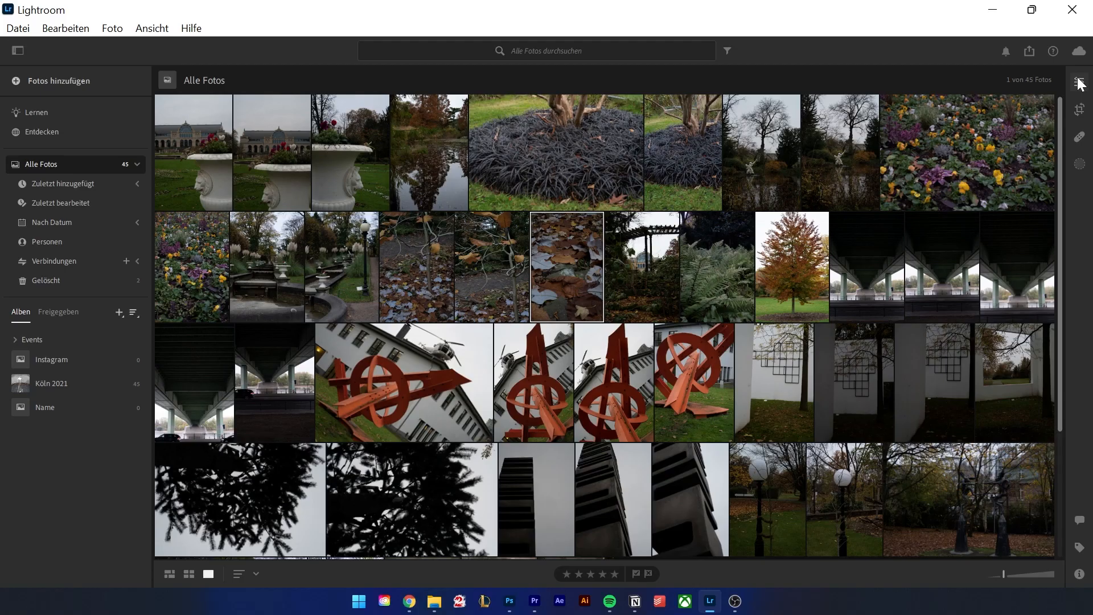
# Examine the fallen leaves photo's editing controls, information, keywords and activity, and return to the photo grid
pyautogui.click(1068, 87)
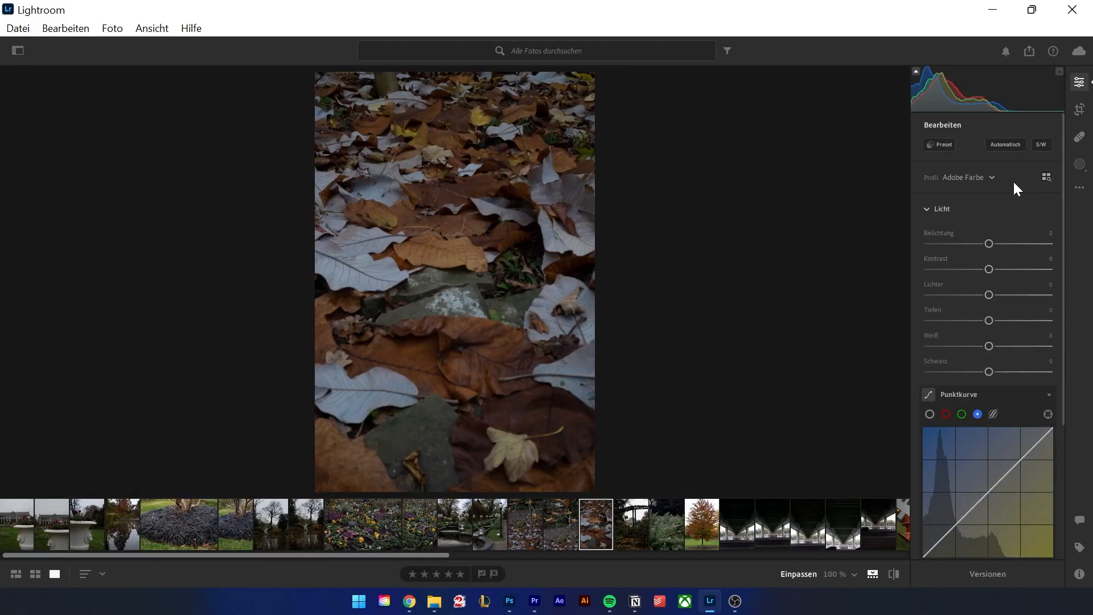
pyautogui.click(1080, 83)
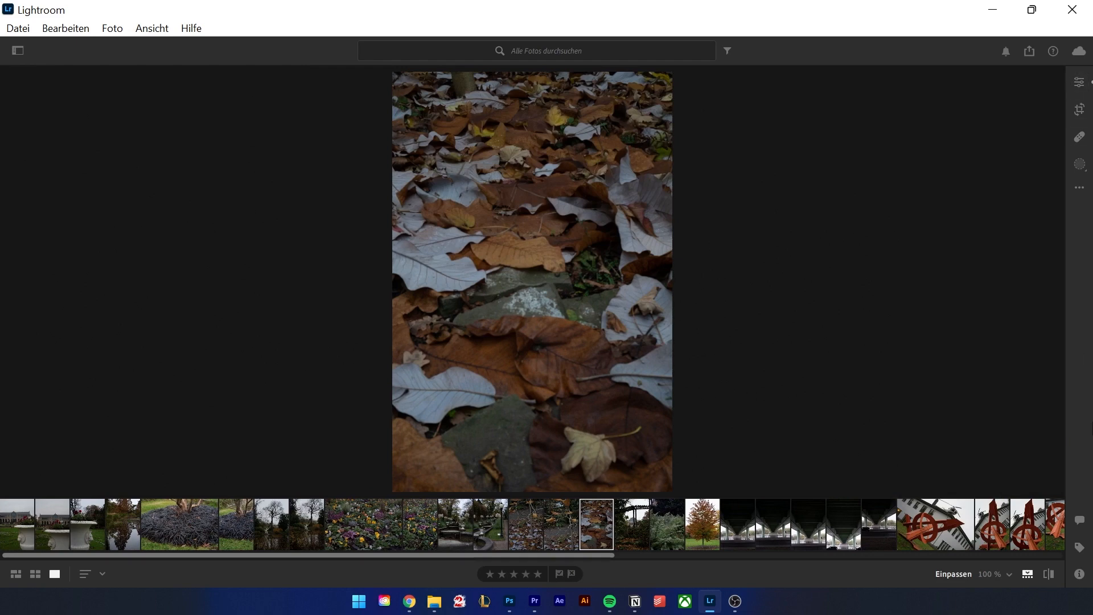
pyautogui.click(1081, 576)
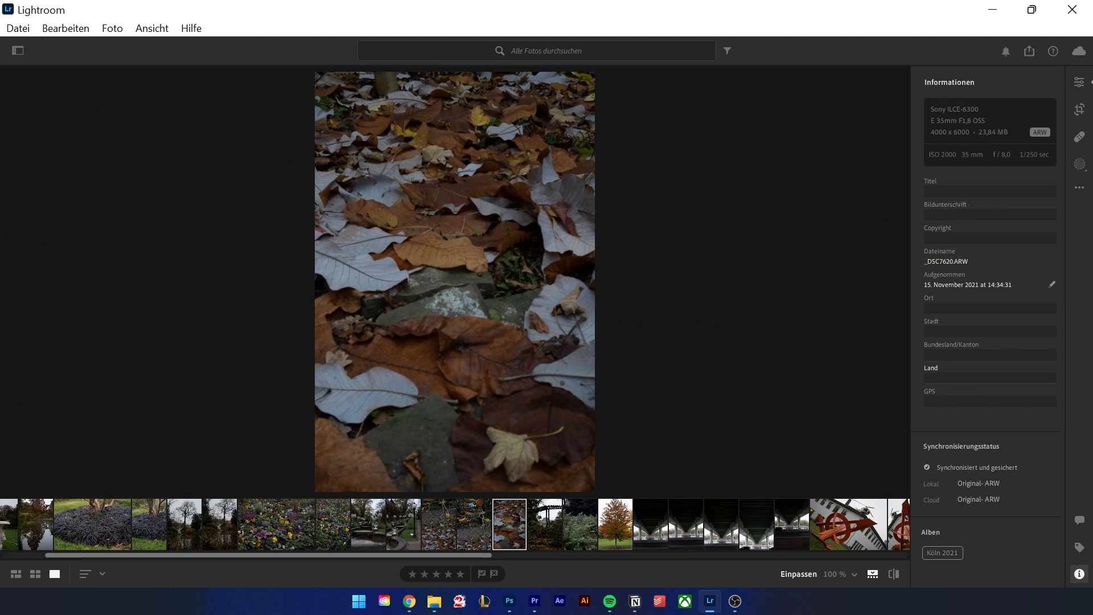
pyautogui.click(1081, 549)
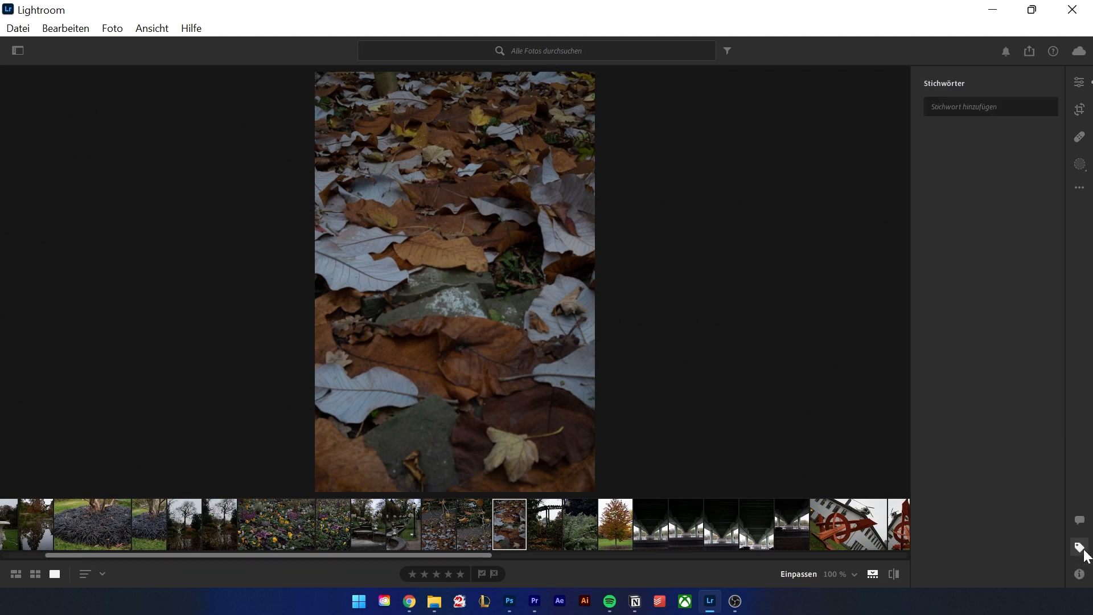
pyautogui.click(1081, 521)
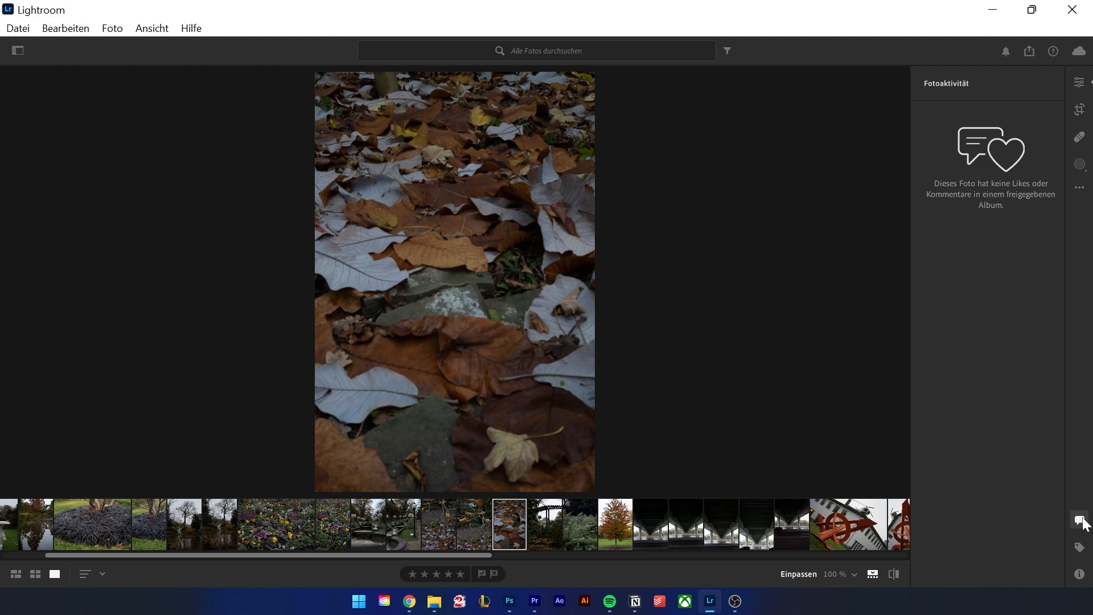
pyautogui.click(1082, 520)
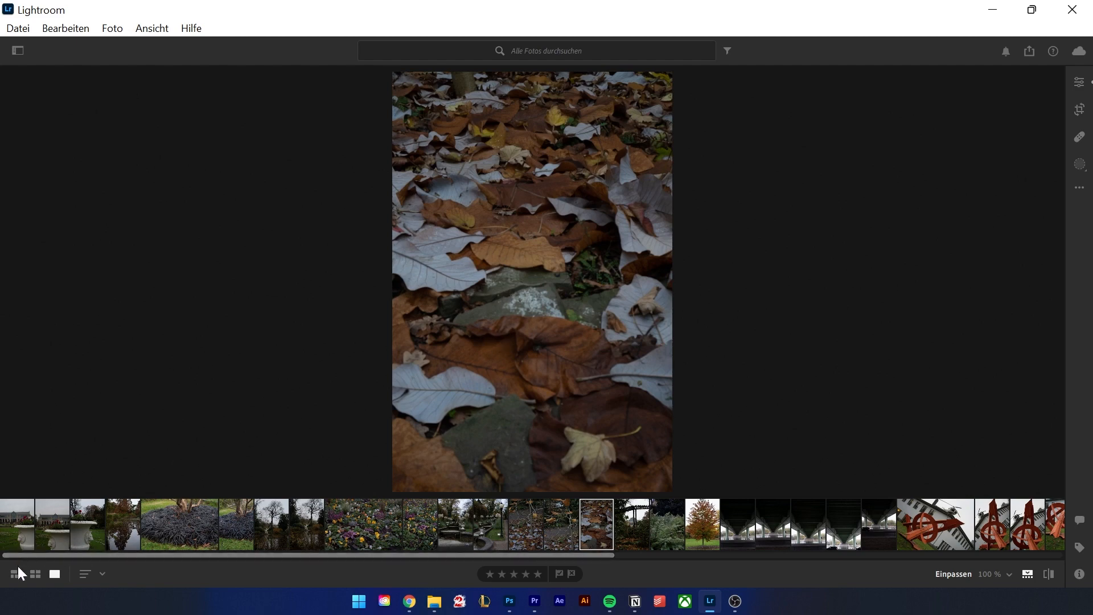
pyautogui.click(15, 574)
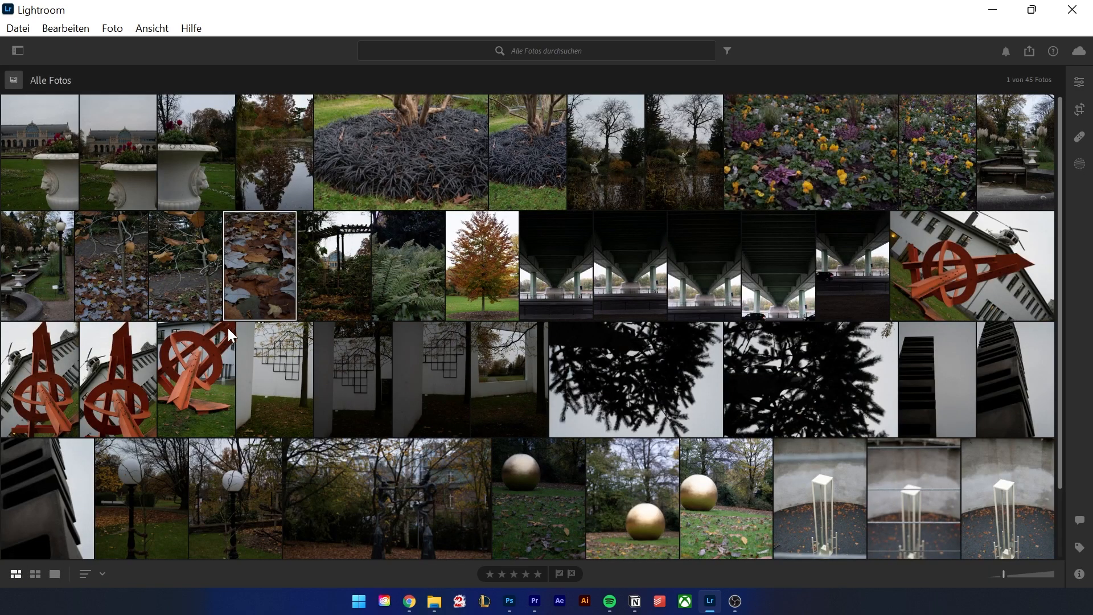
# Review the file and edit commands, and examine the account, local storage and general preferences
pyautogui.click(23, 32)
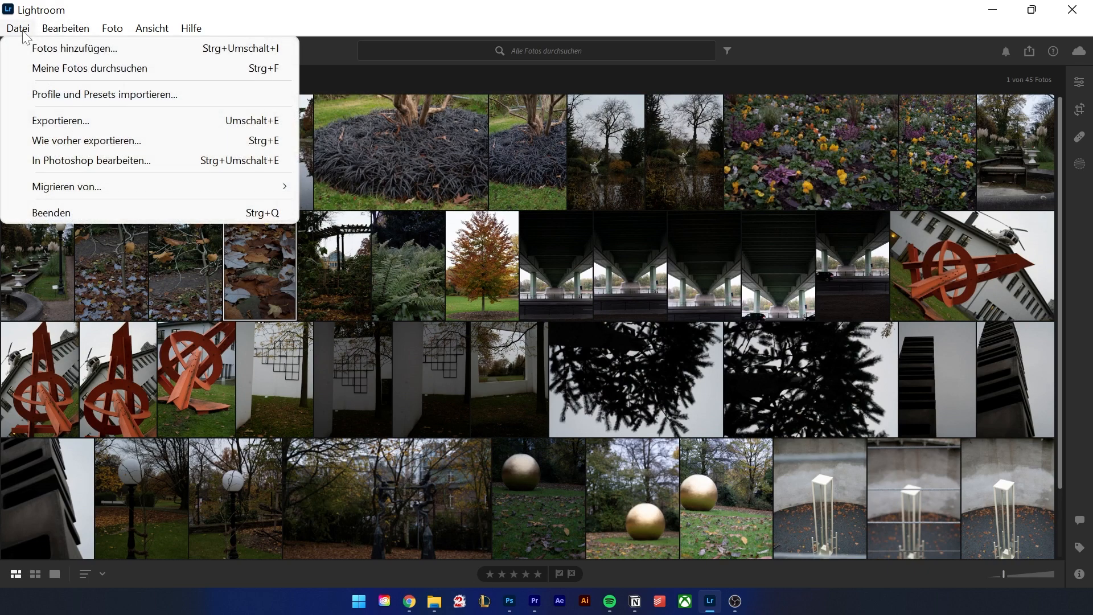
pyautogui.moveTo(58, 32)
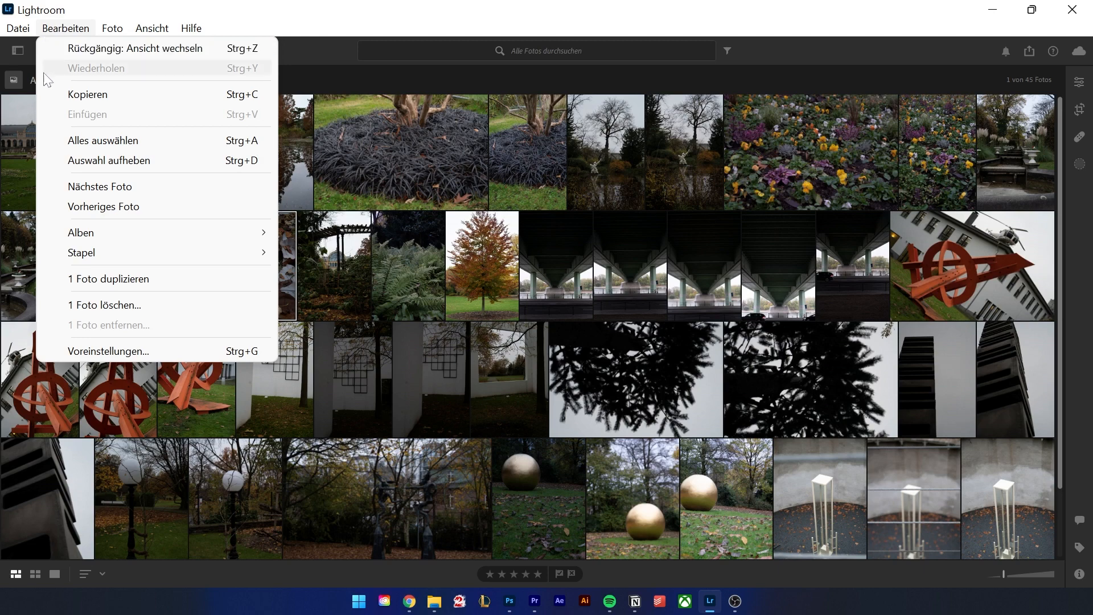
pyautogui.moveTo(67, 234)
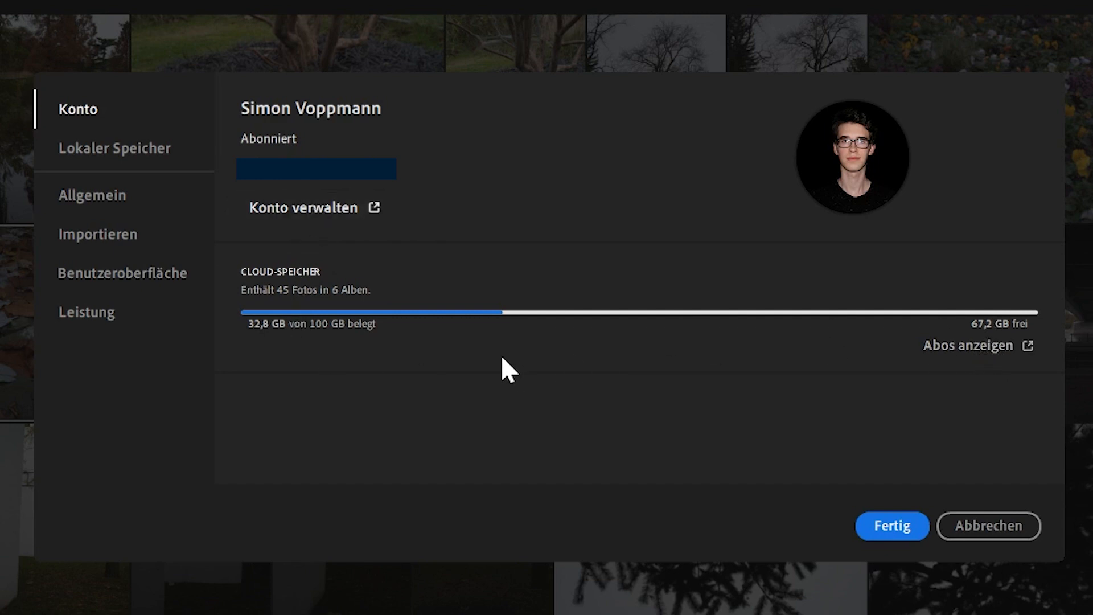
pyautogui.click(99, 162)
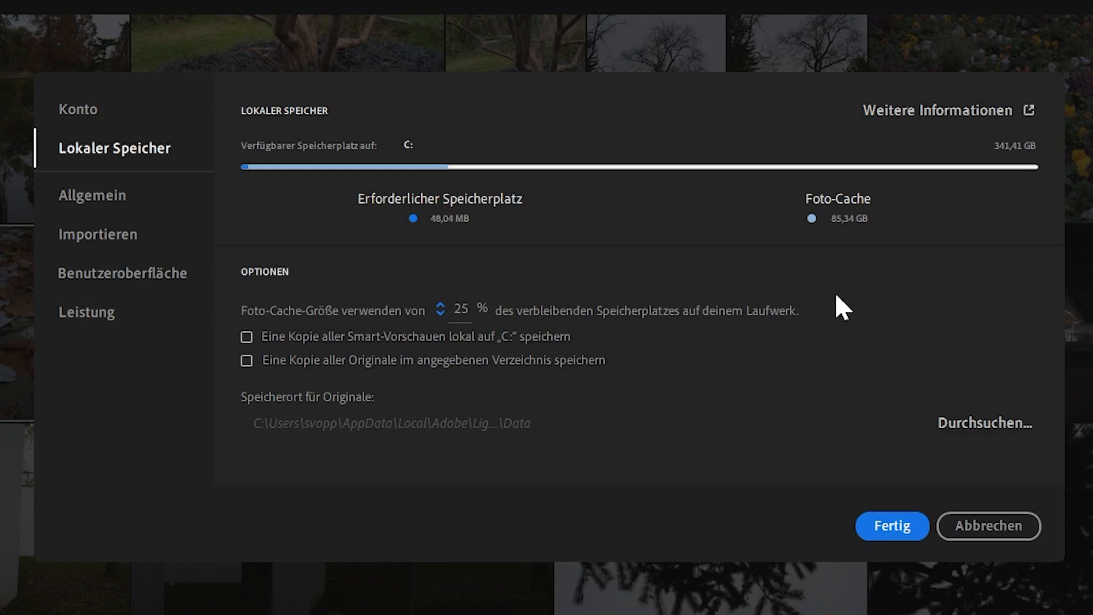
pyautogui.click(115, 209)
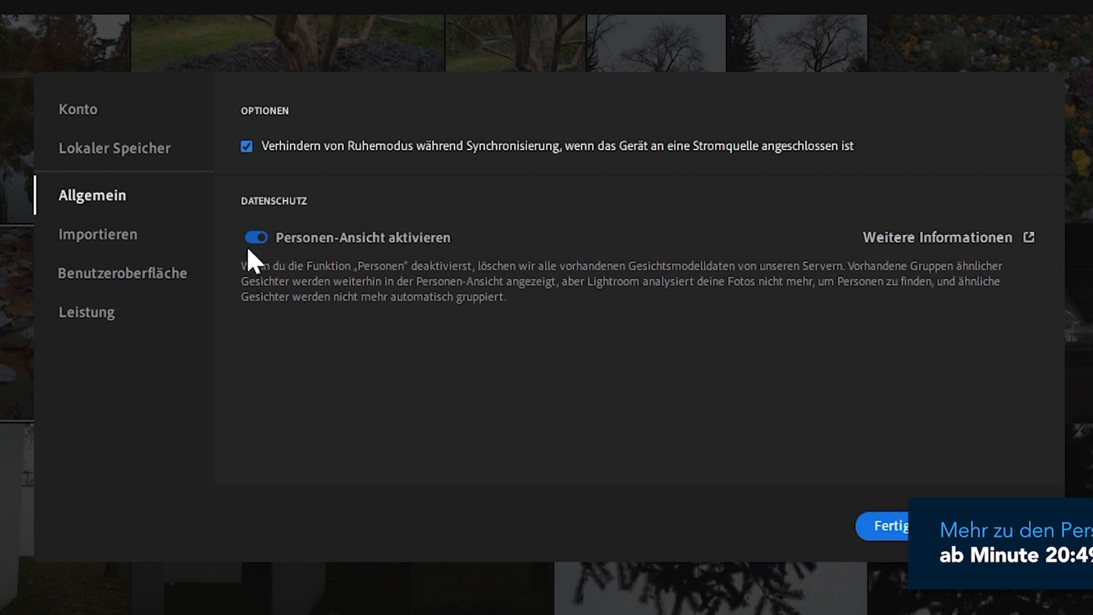
# Check the language, text size, edit panel layout and panel bar options in the user interface preferences
pyautogui.click(177, 274)
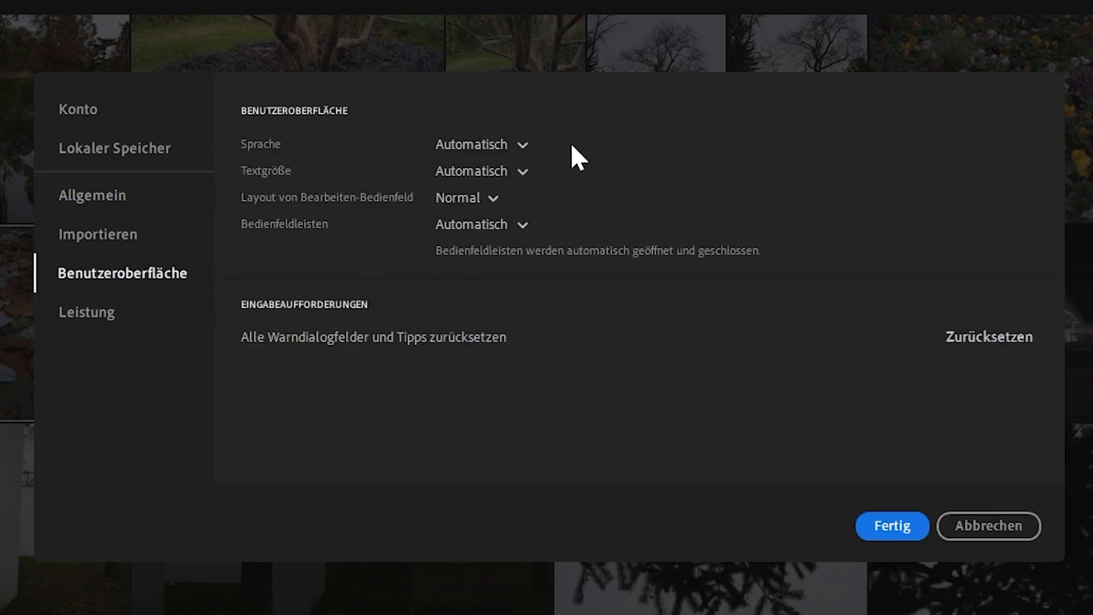
pyautogui.click(521, 144)
pyautogui.click(519, 141)
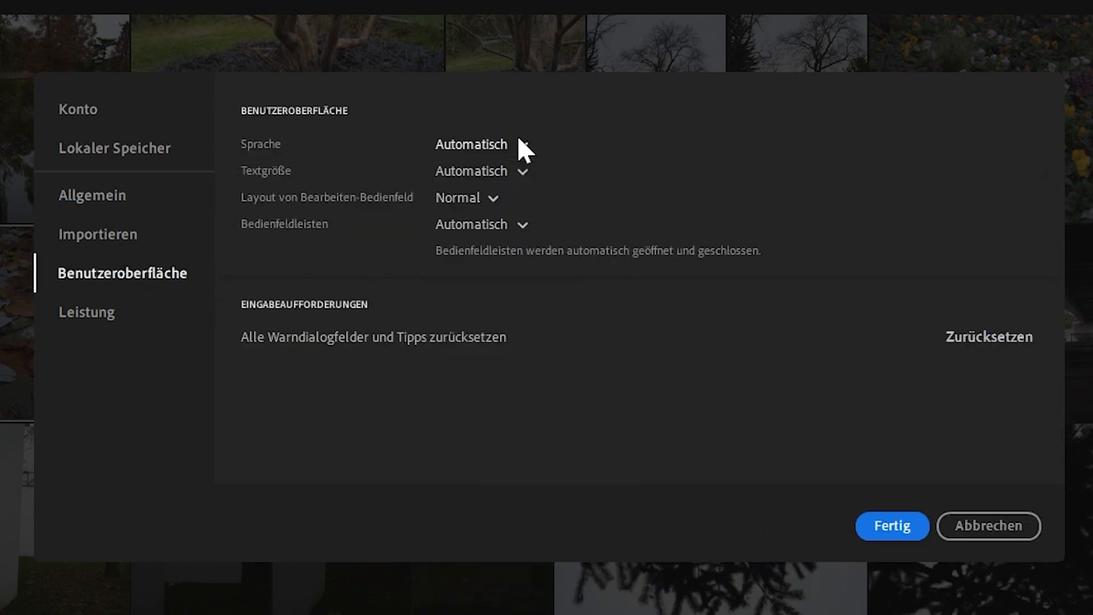
pyautogui.click(522, 173)
pyautogui.click(520, 173)
pyautogui.click(497, 201)
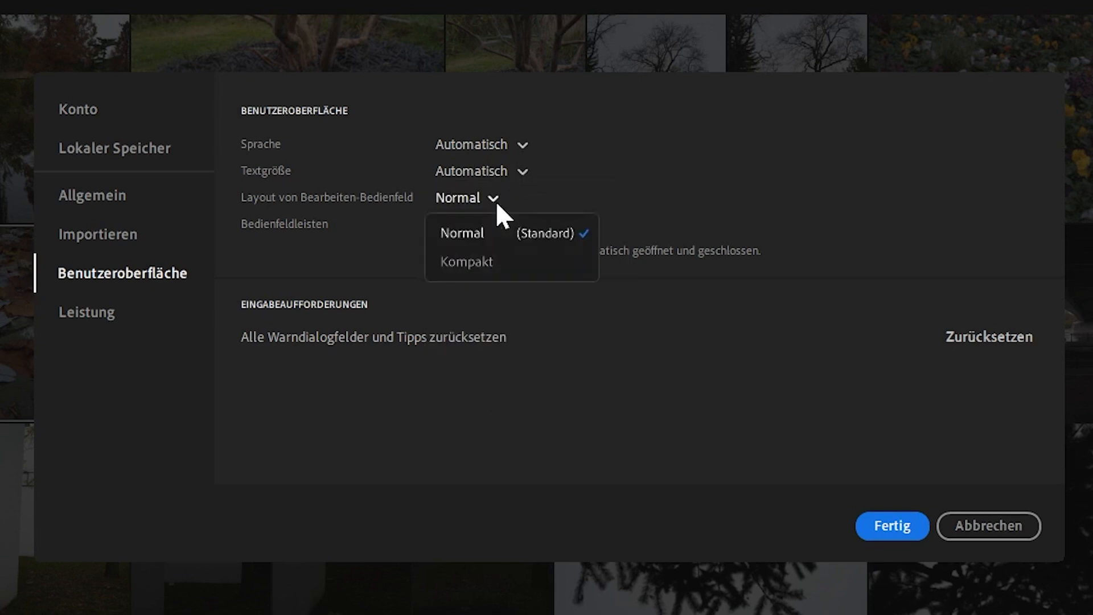
pyautogui.click(496, 201)
pyautogui.click(481, 231)
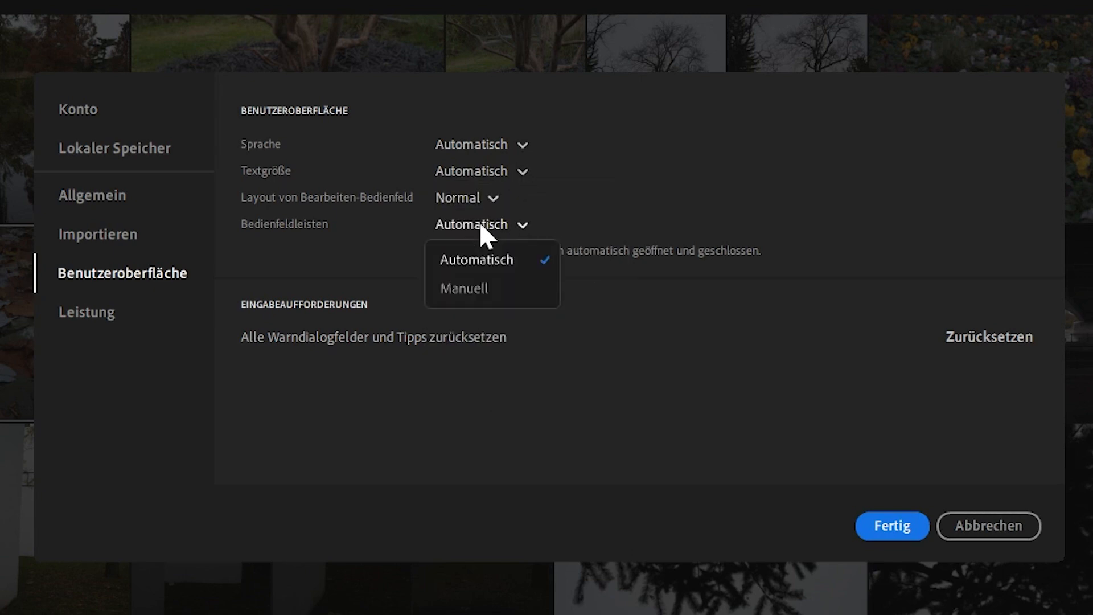
pyautogui.click(479, 222)
# Check the graphics processor options in the performance preferences
pyautogui.click(94, 313)
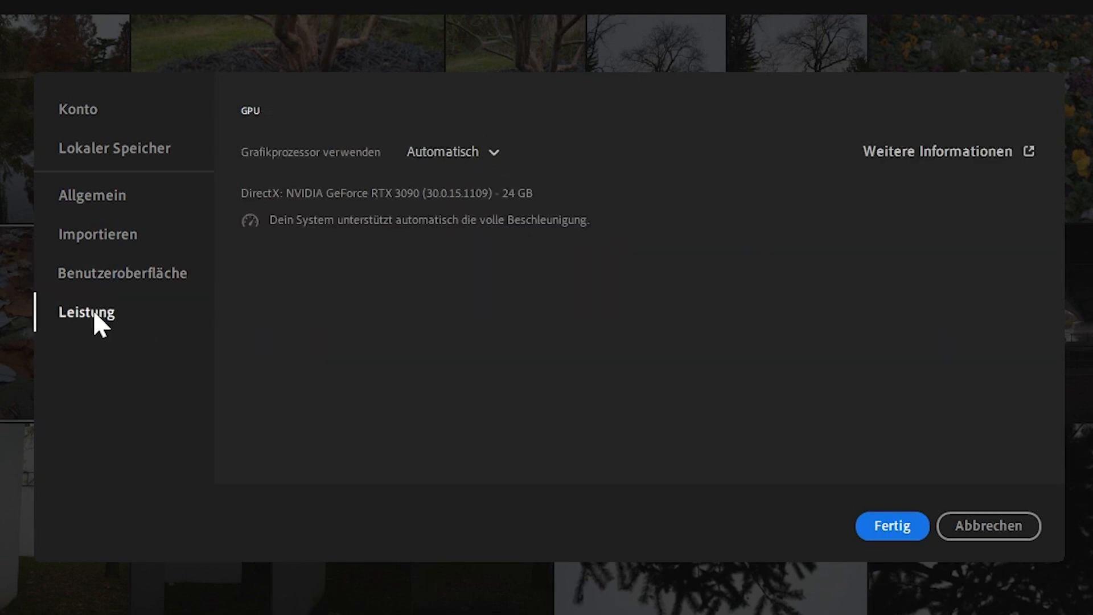
pyautogui.click(507, 146)
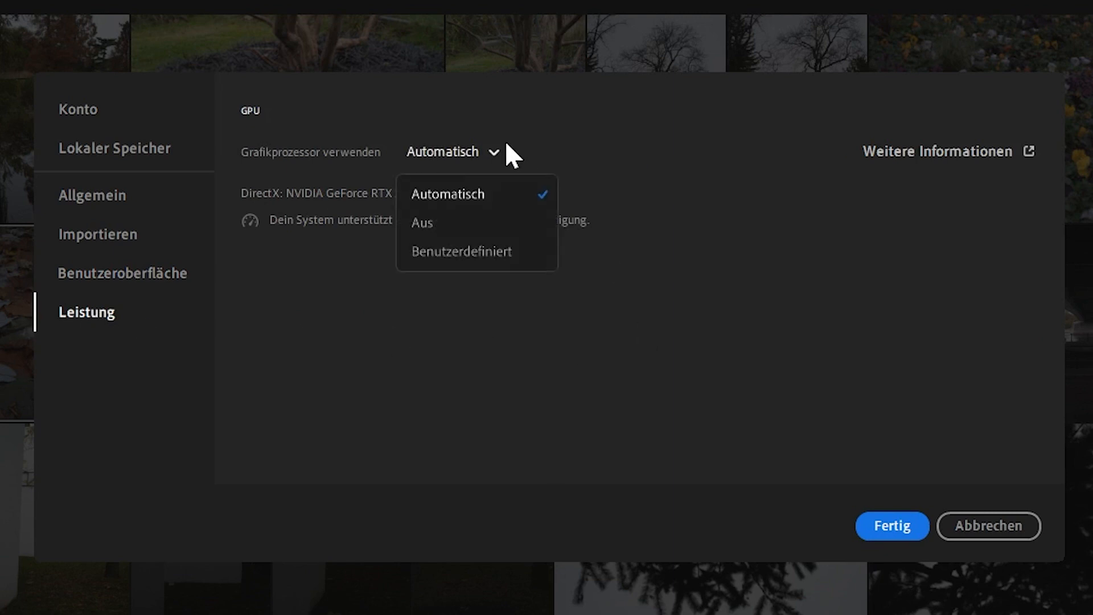
pyautogui.click(507, 146)
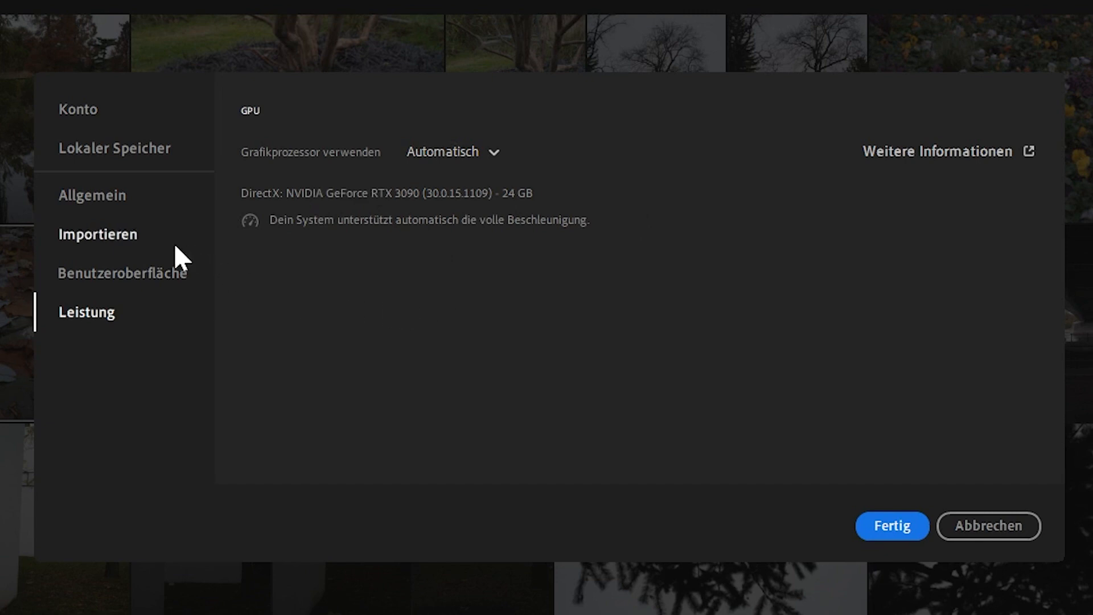
# Review the copyright and raw default options in the import preferences, and close the preferences without saving
pyautogui.click(118, 238)
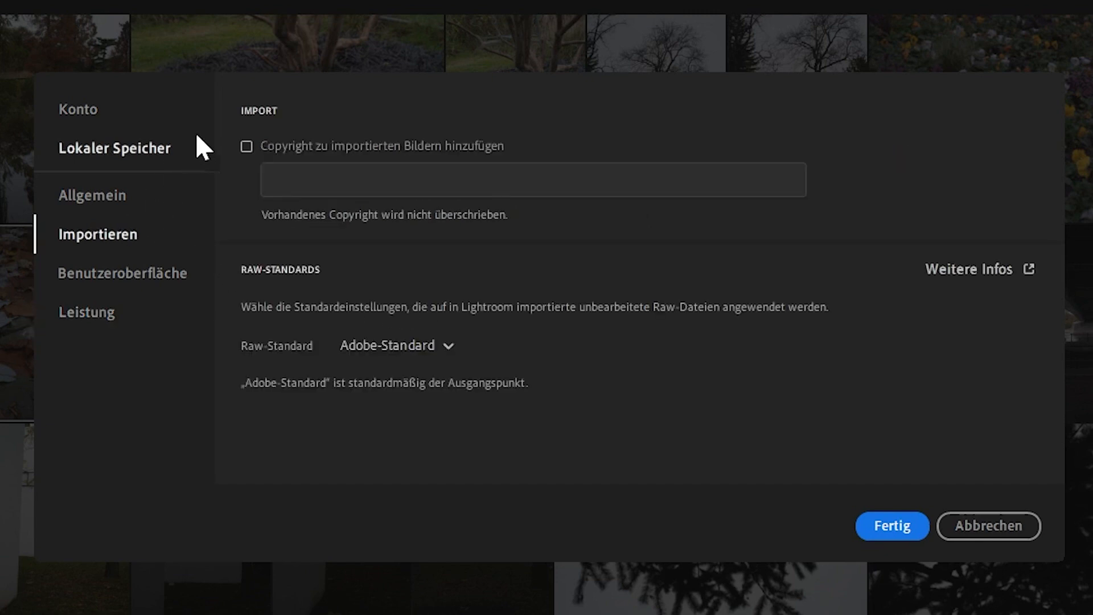
pyautogui.click(258, 146)
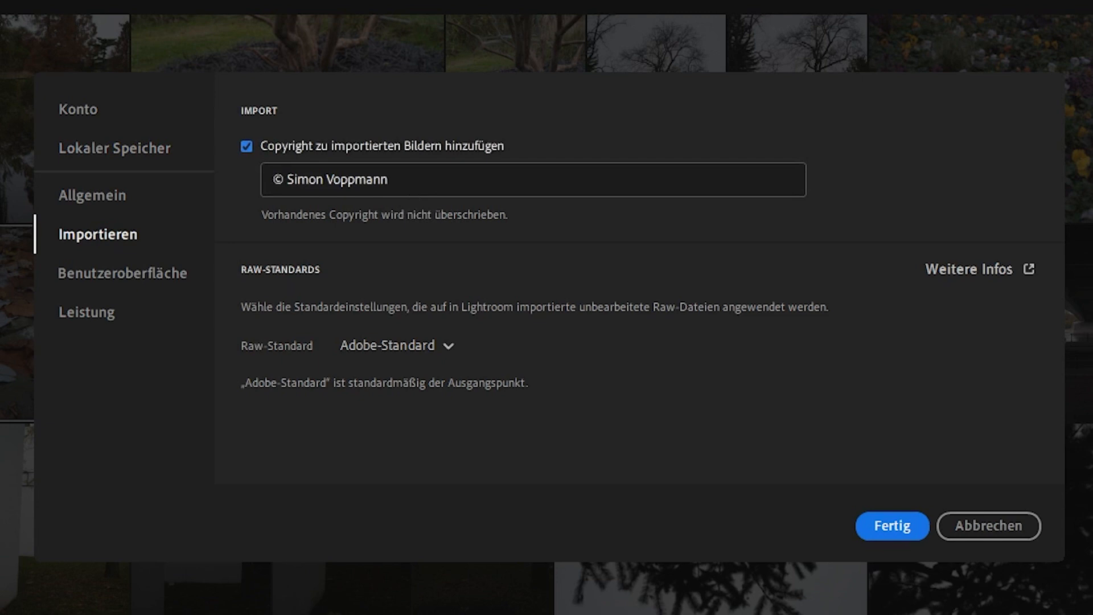
pyautogui.click(249, 145)
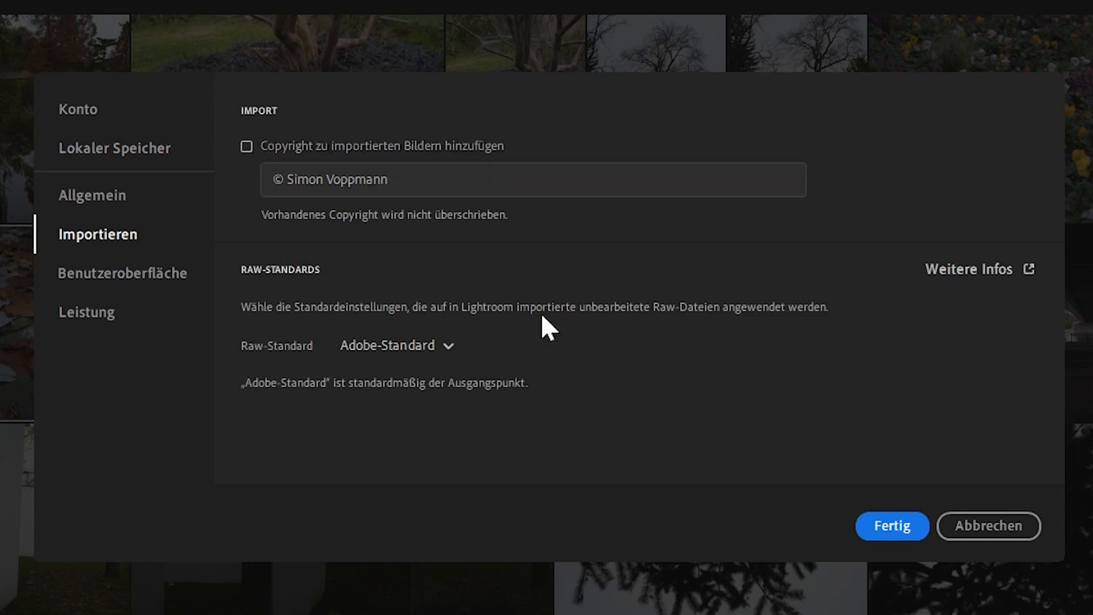
pyautogui.click(451, 345)
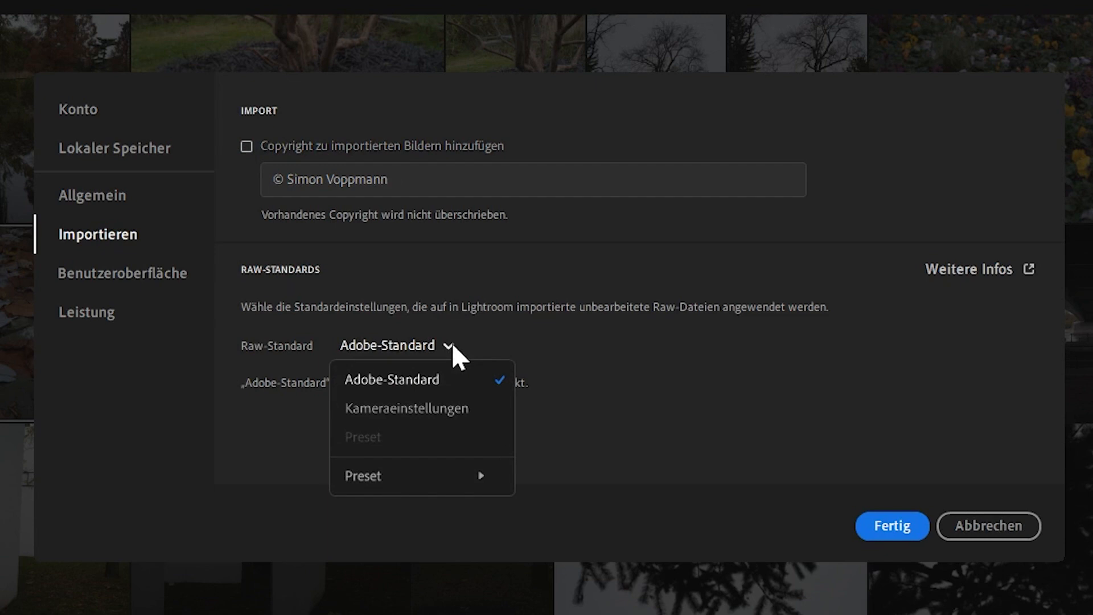
pyautogui.click(452, 342)
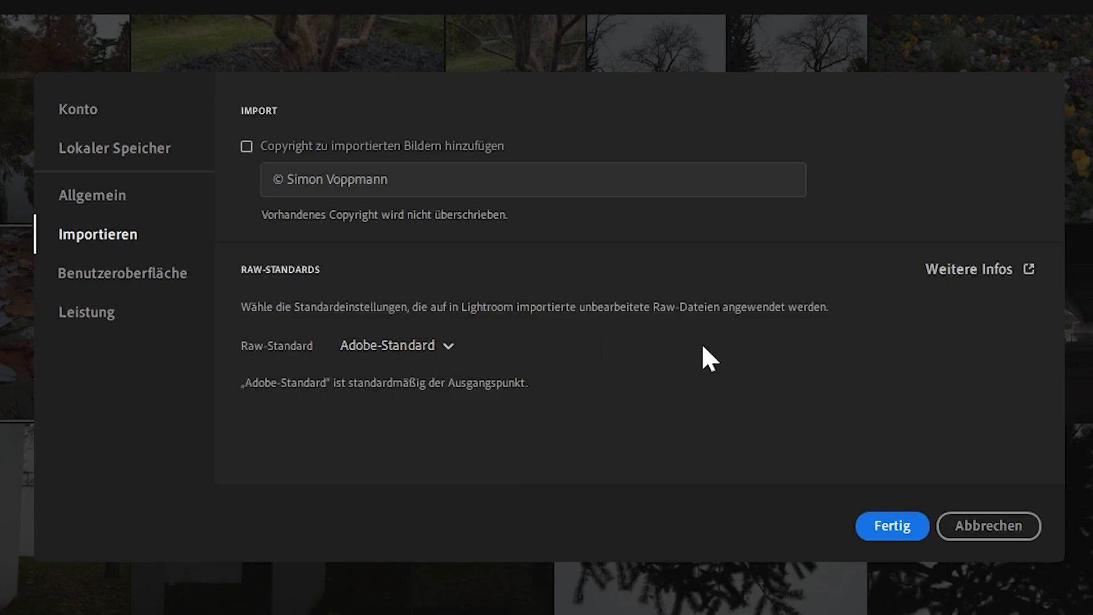
pyautogui.click(1008, 522)
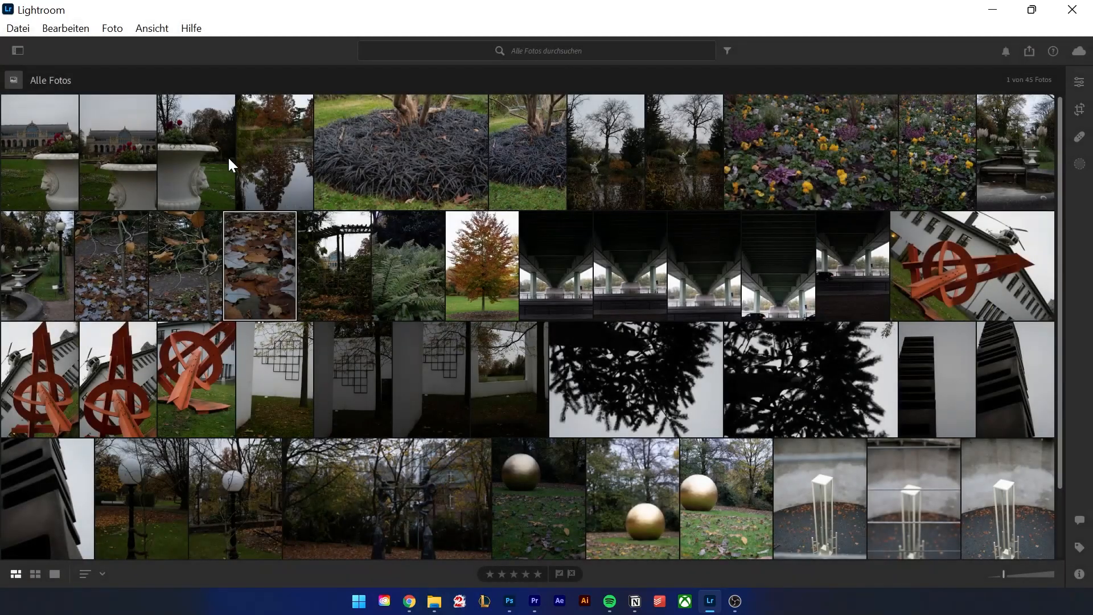
# Review the photo and view commands, and show the library sidebar with the albums
pyautogui.click(113, 29)
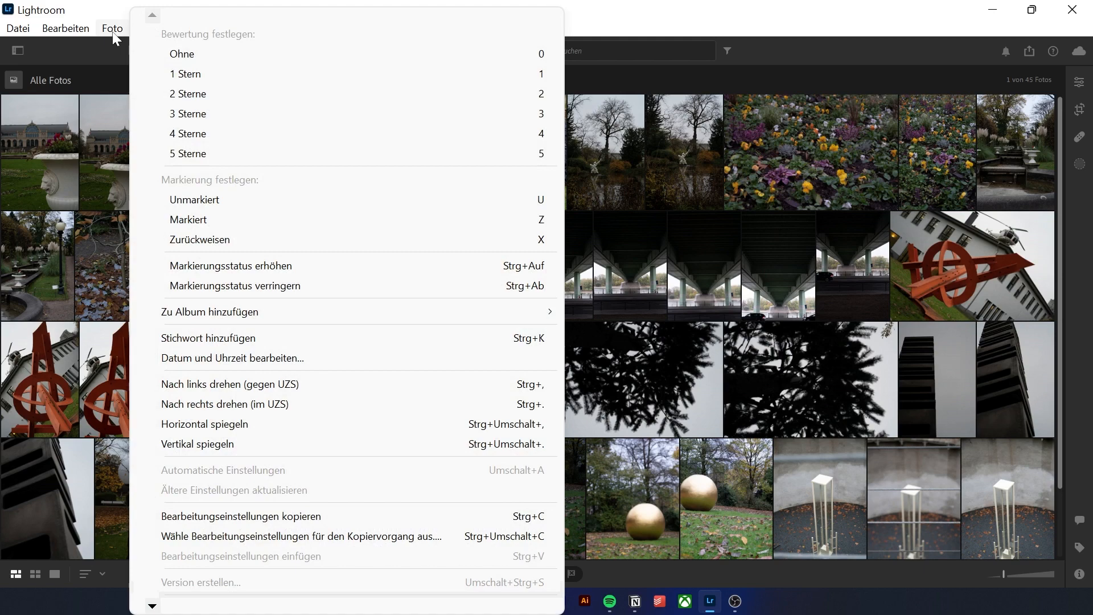
pyautogui.click(112, 32)
pyautogui.click(153, 31)
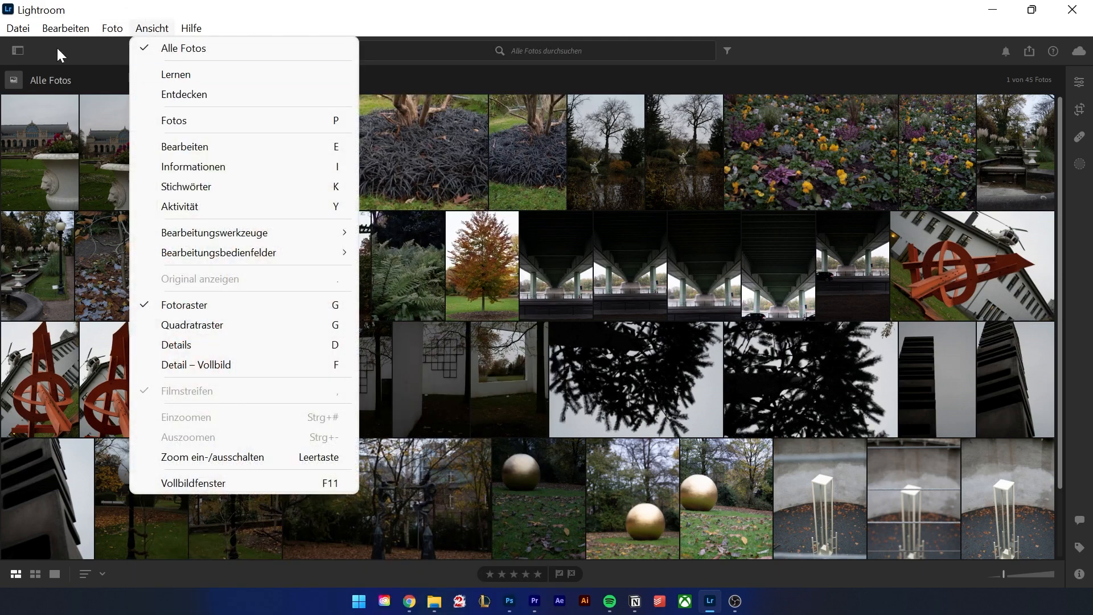
pyautogui.click(25, 49)
pyautogui.click(17, 51)
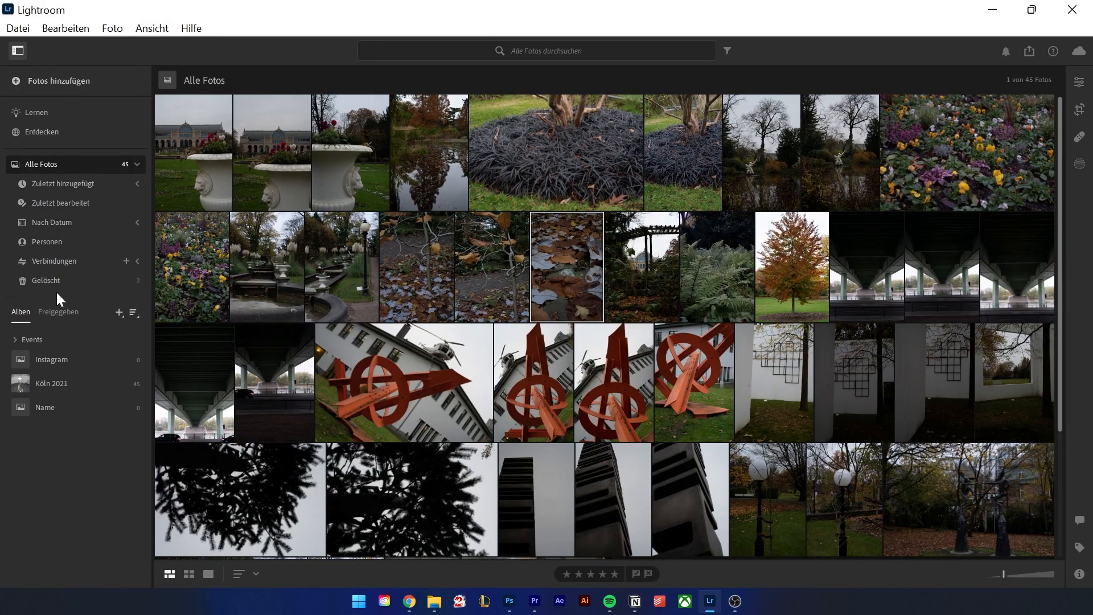
pyautogui.click(144, 33)
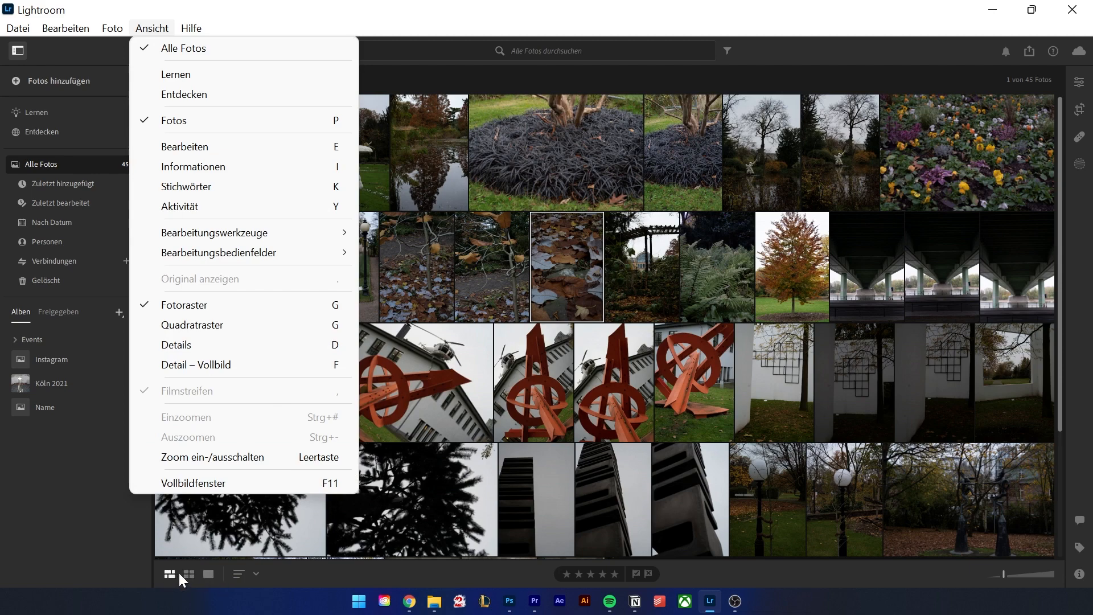
pyautogui.click(262, 544)
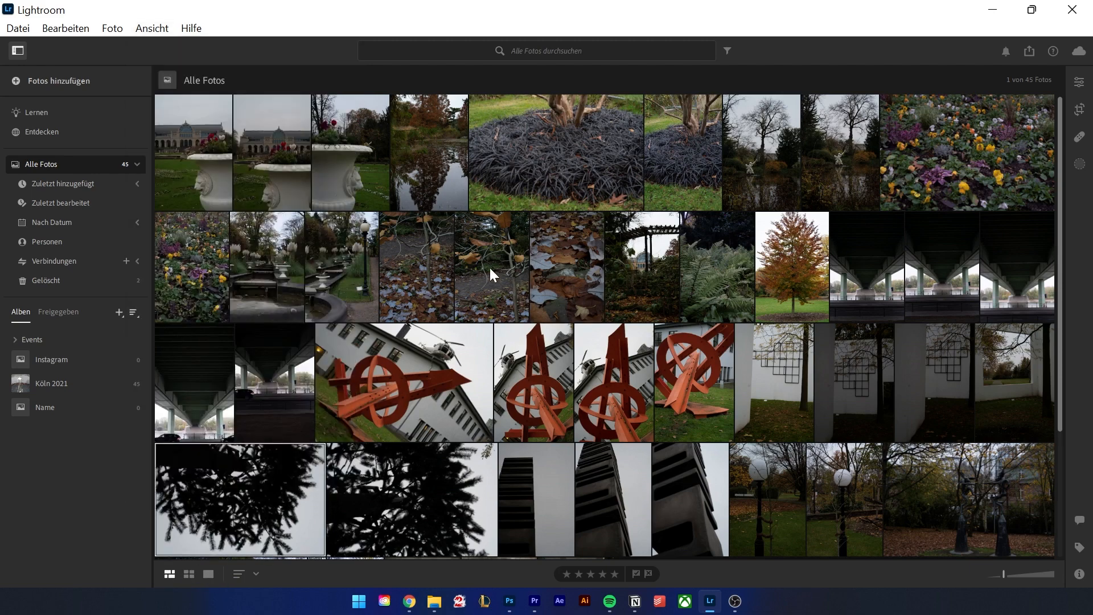
# Inspect the fallen leaves photo up close in detail view, and check the help commands from the photo grid
pyautogui.doubleClick(562, 251)
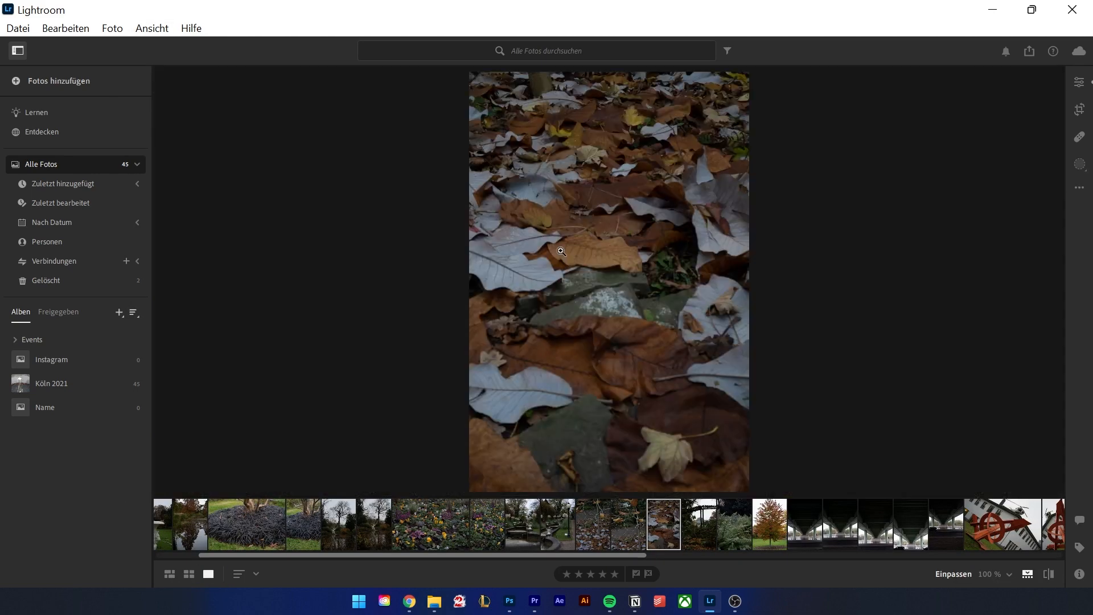
pyautogui.click(561, 251)
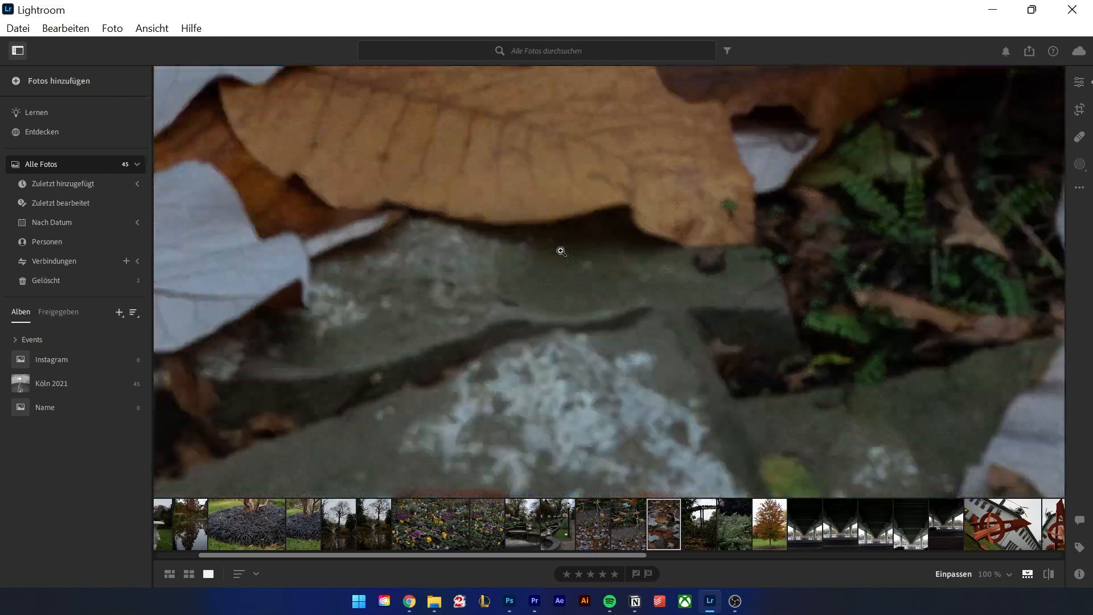
pyautogui.click(561, 251)
pyautogui.click(562, 251)
pyautogui.click(558, 249)
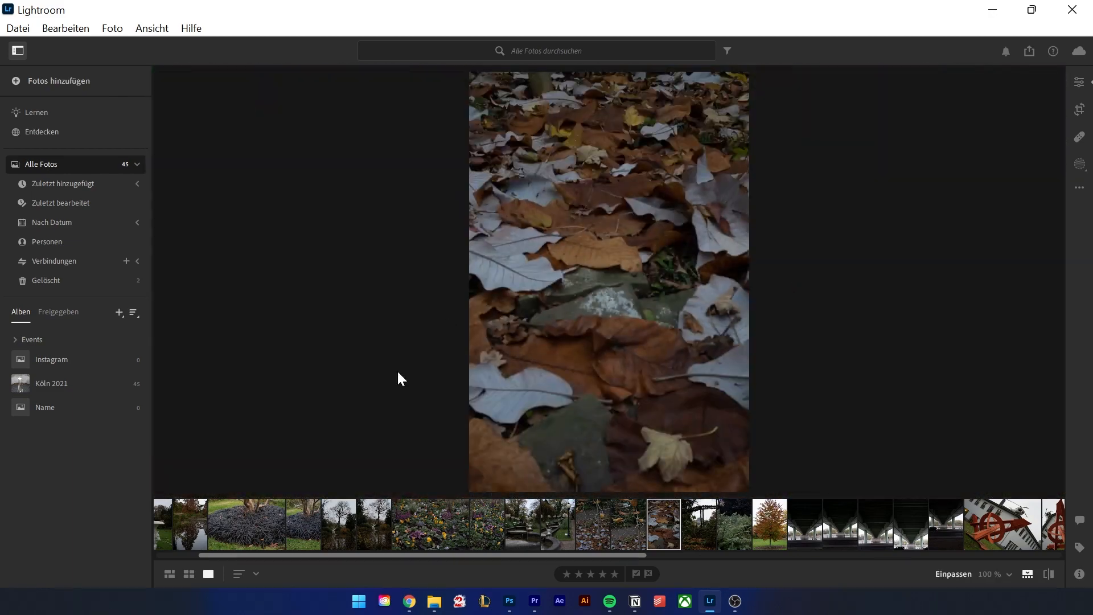
pyautogui.click(169, 573)
pyautogui.click(190, 28)
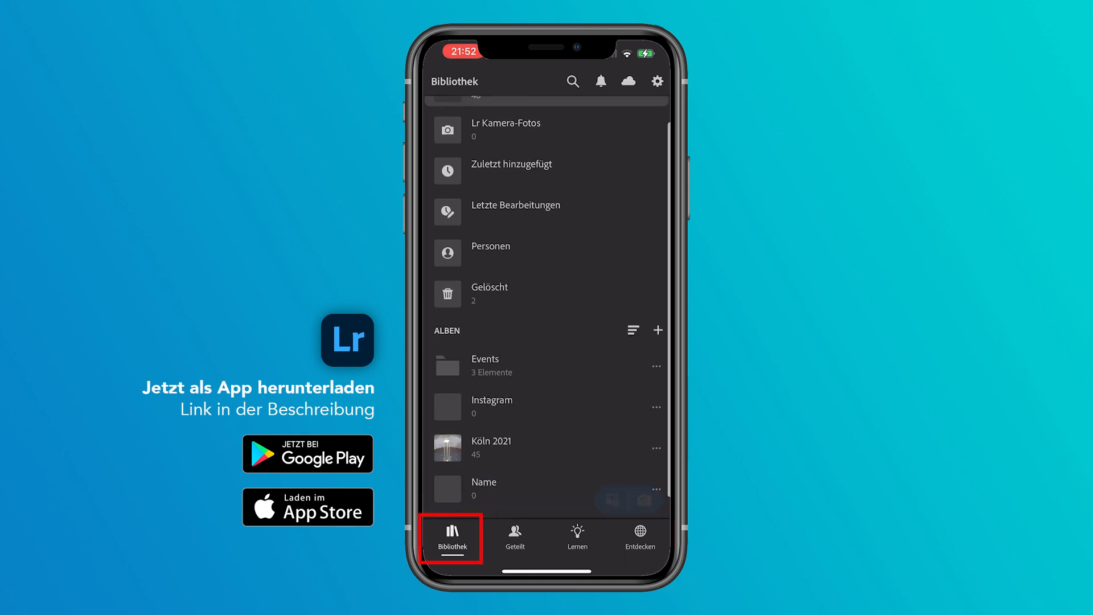
# Look through the library, shared, learn and discover areas of the Lightroom mobile app, and open its settings
pyautogui.scroll(1, 546, 302)
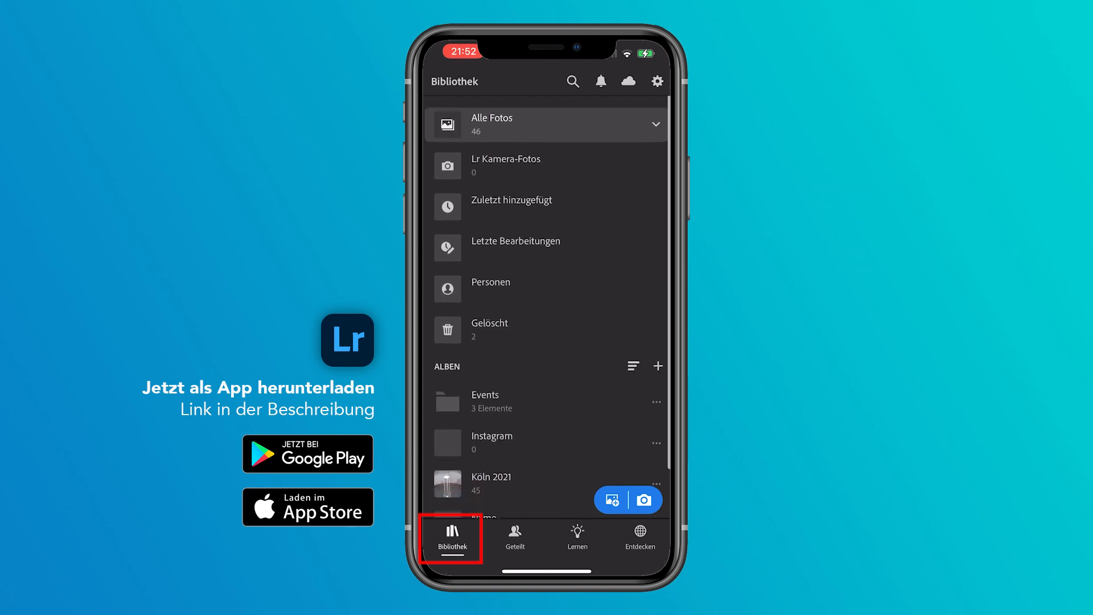
pyautogui.click(573, 81)
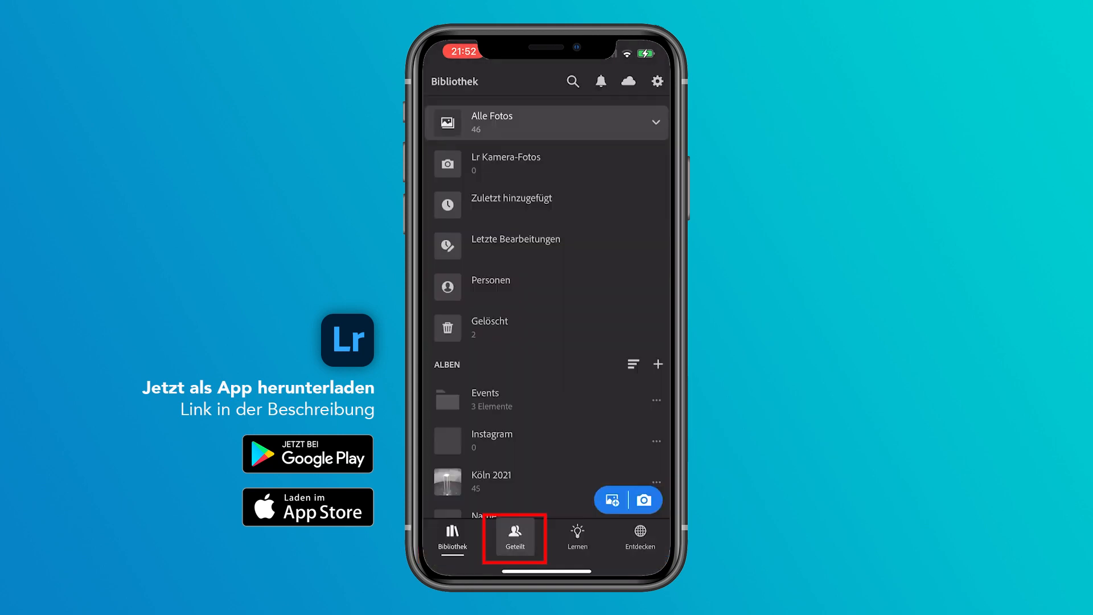
pyautogui.click(515, 536)
pyautogui.click(483, 147)
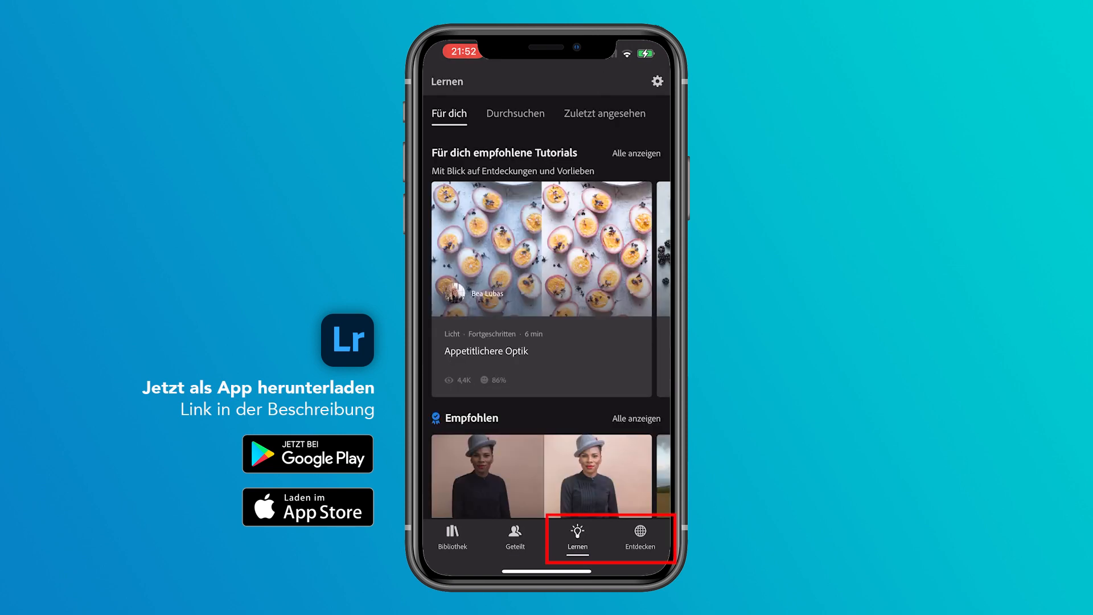
pyautogui.click(640, 535)
pyautogui.click(617, 420)
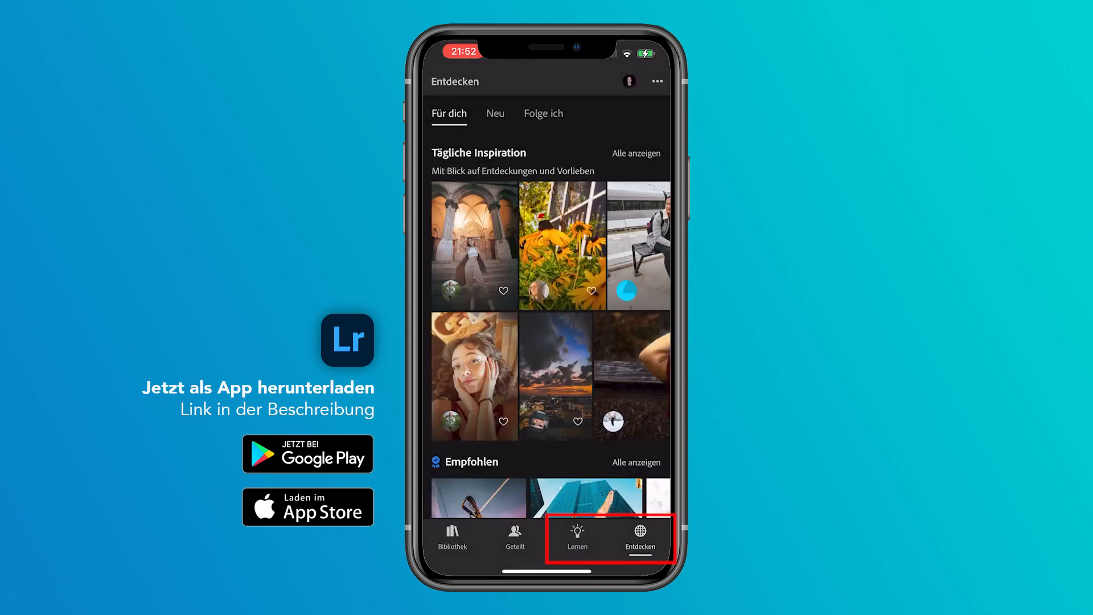
pyautogui.click(453, 535)
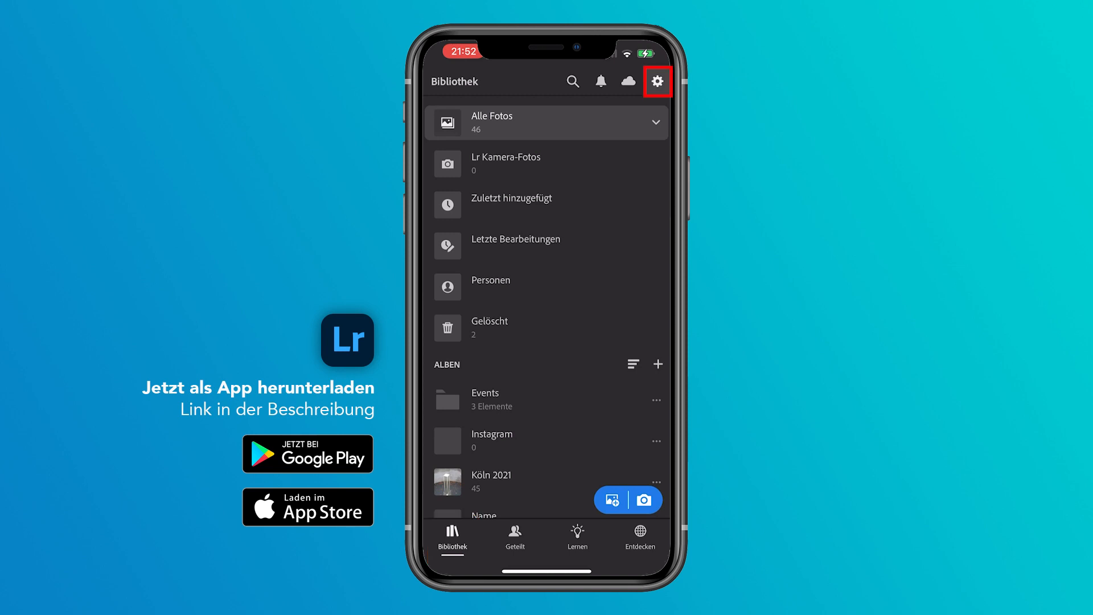
pyautogui.click(657, 82)
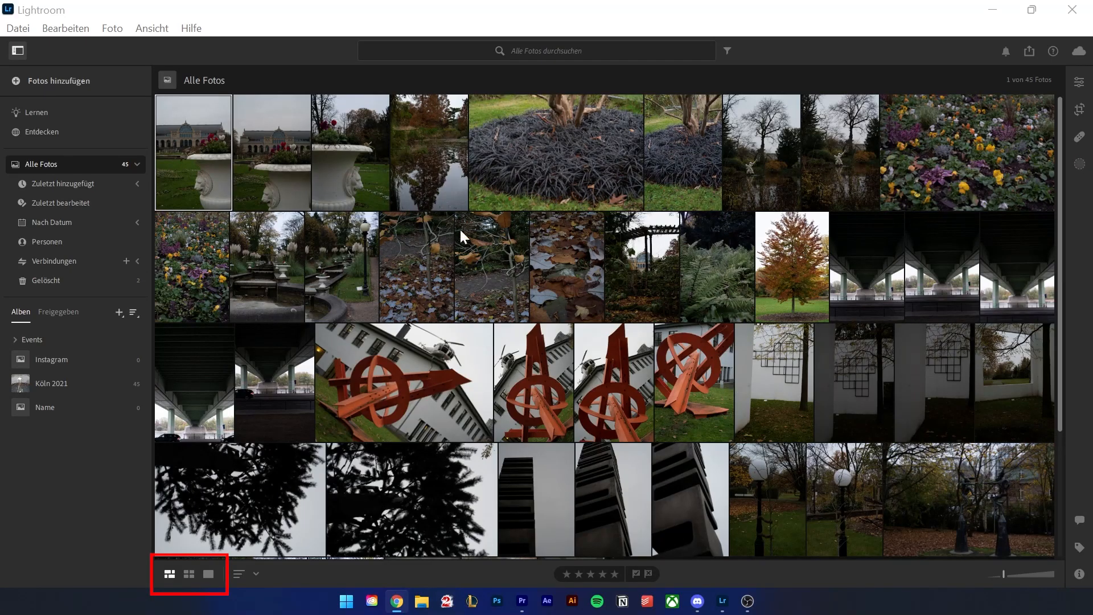
# Compare the square grid and detail views of all photos, and return to the photo grid
pyautogui.click(190, 576)
pyautogui.click(206, 576)
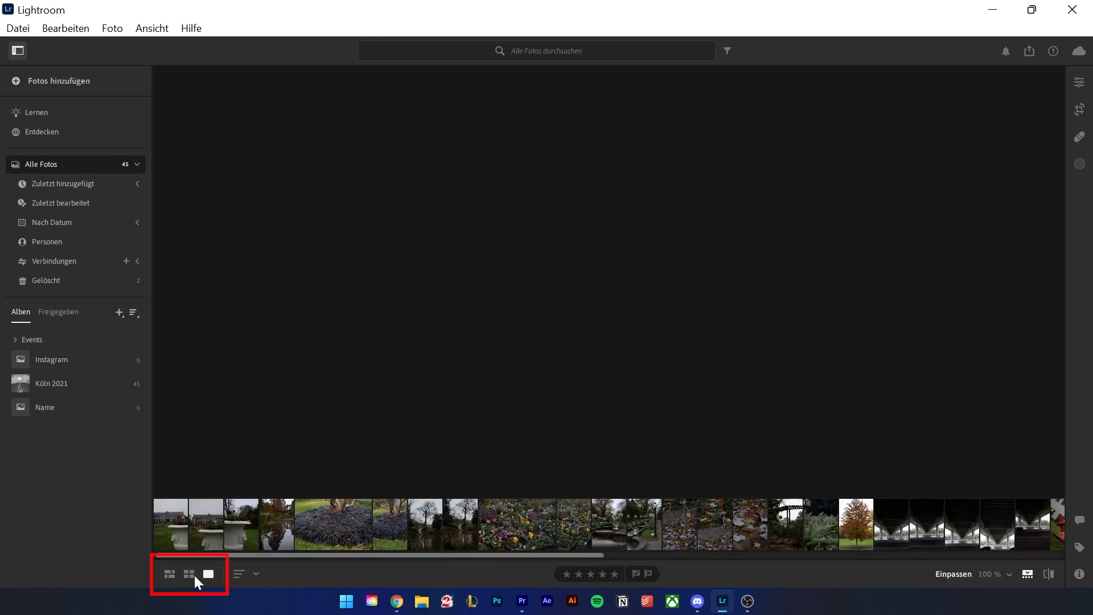
pyautogui.click(189, 574)
pyautogui.click(169, 574)
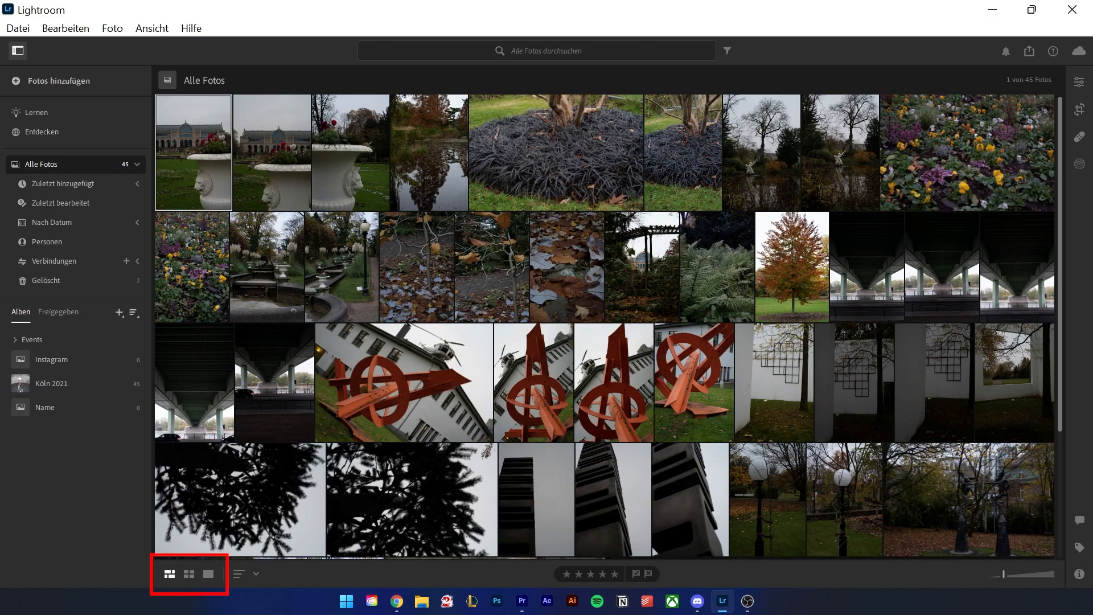
# Compare the photo grid with the square grid for all photos, and show the first vase photo in detail view
pyautogui.hotkey('alt', 'Tab')
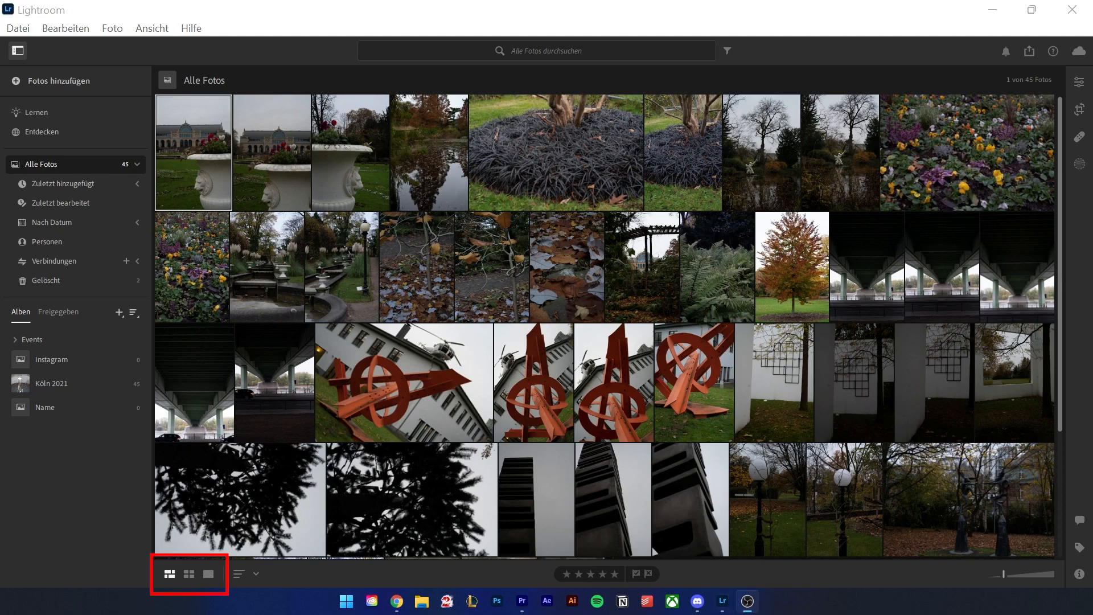
pyautogui.scroll(-3, 481, 381)
pyautogui.scroll(3, 482, 380)
pyautogui.click(190, 575)
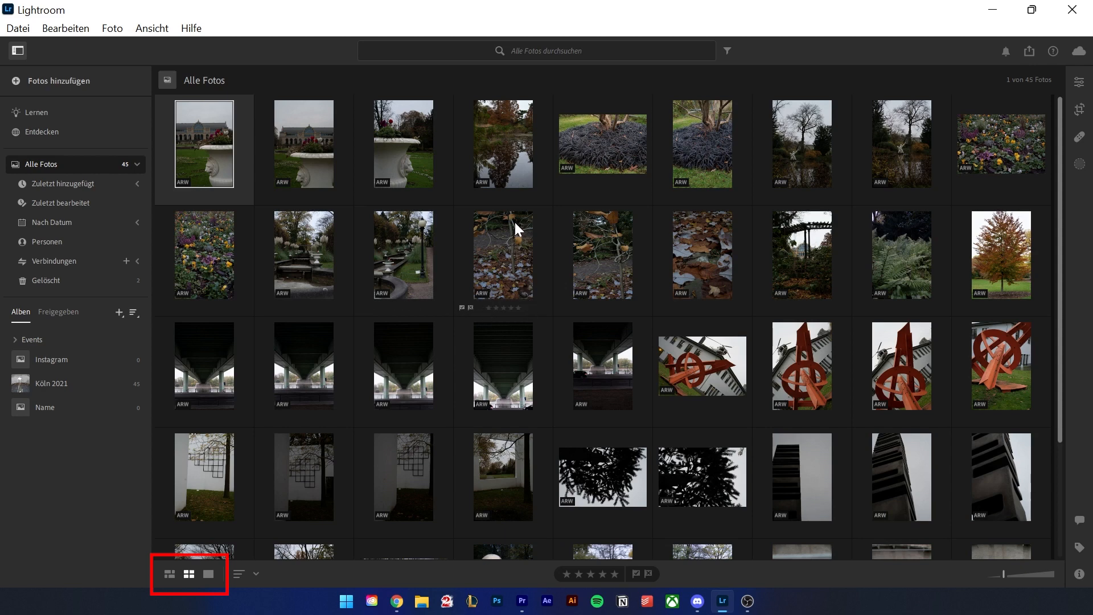
pyautogui.click(208, 575)
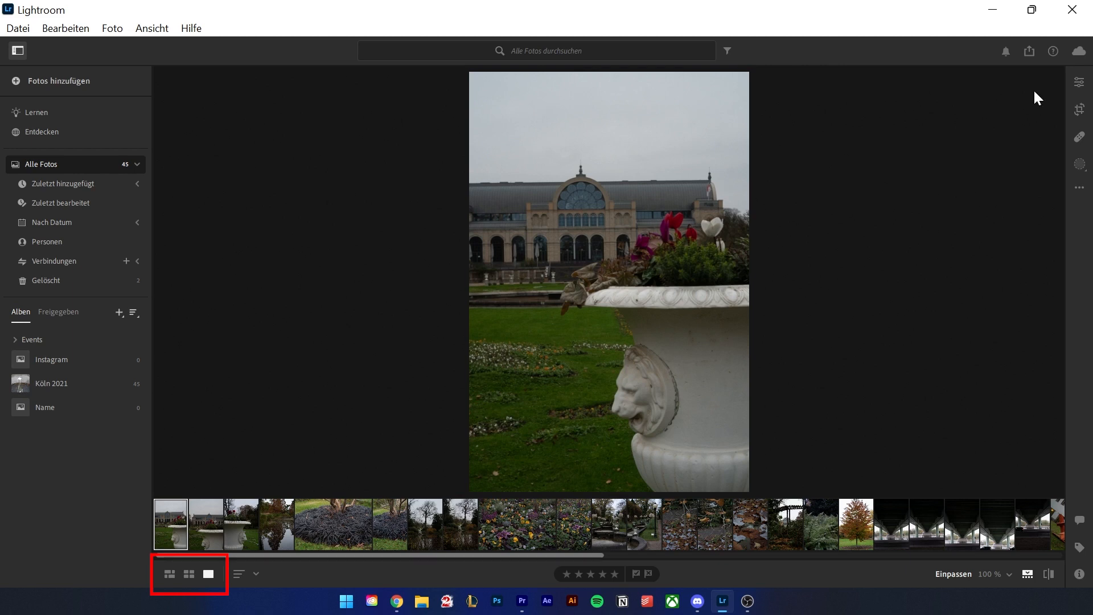
# Look at the editing controls for the vase photo, close them, and browse the neighbouring photos in the filmstrip
pyautogui.click(1080, 82)
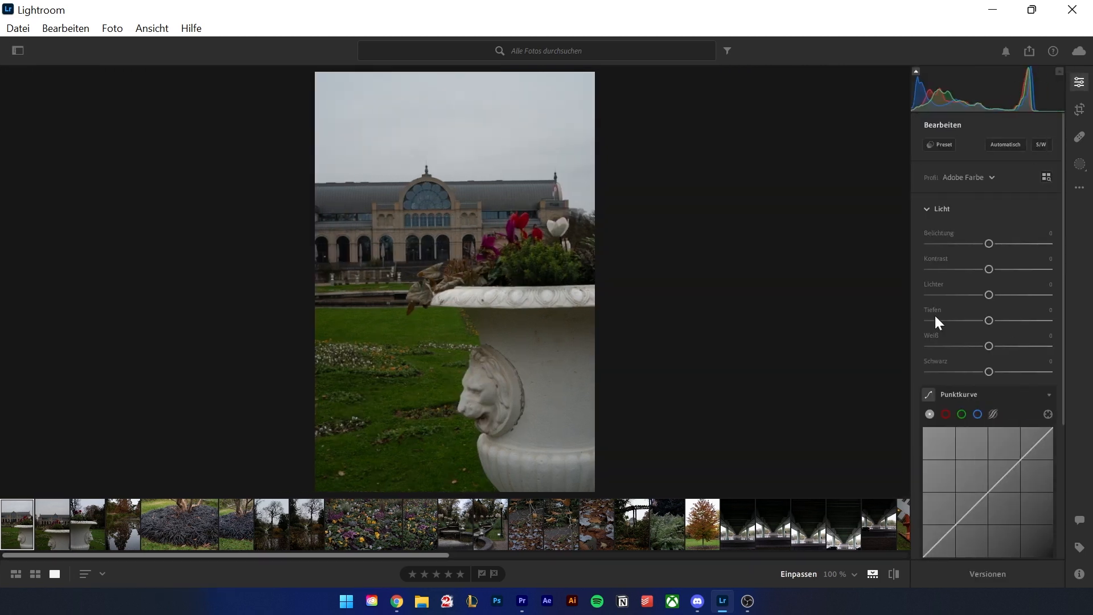
pyautogui.click(1079, 83)
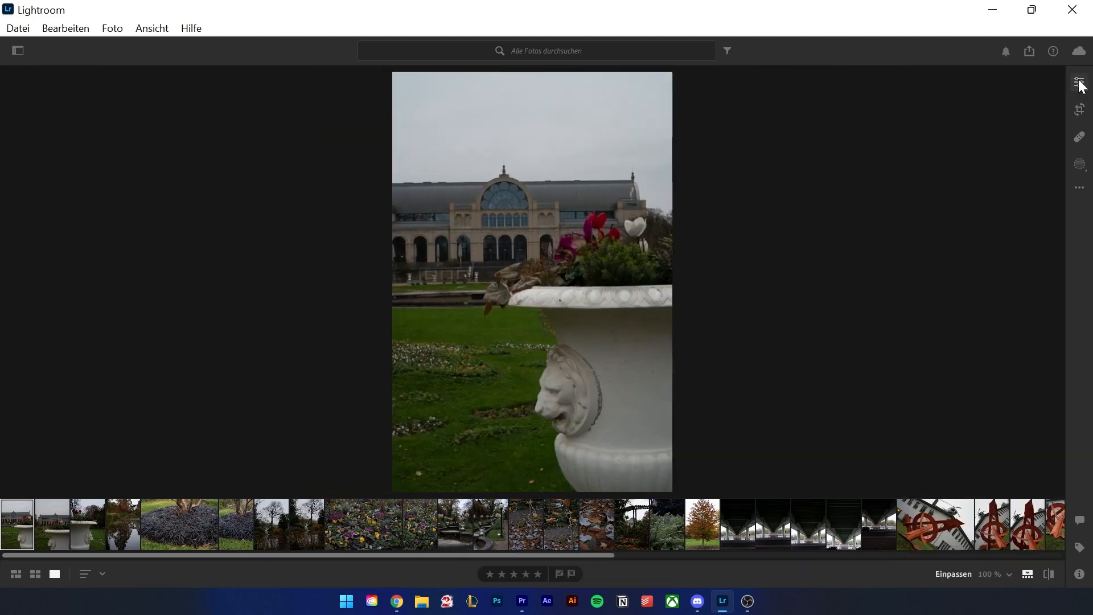
pyautogui.click(53, 523)
pyautogui.click(80, 521)
pyautogui.click(44, 524)
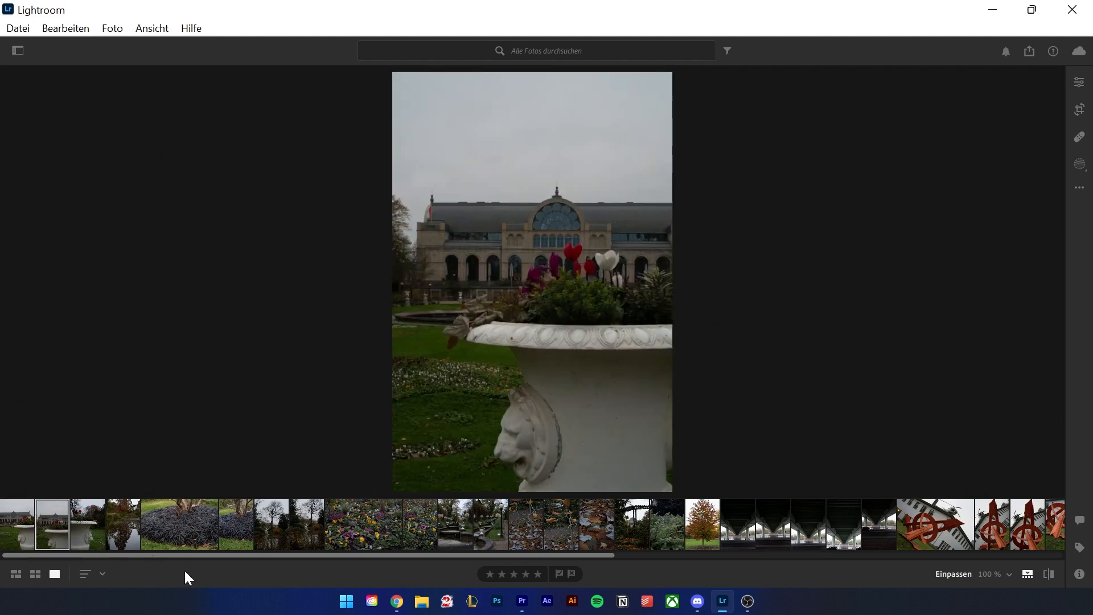
pyautogui.moveTo(188, 556); pyautogui.dragTo(450, 551)
# Return to the photo grid and check the available sorting options
pyautogui.press('g')
pyautogui.click(245, 575)
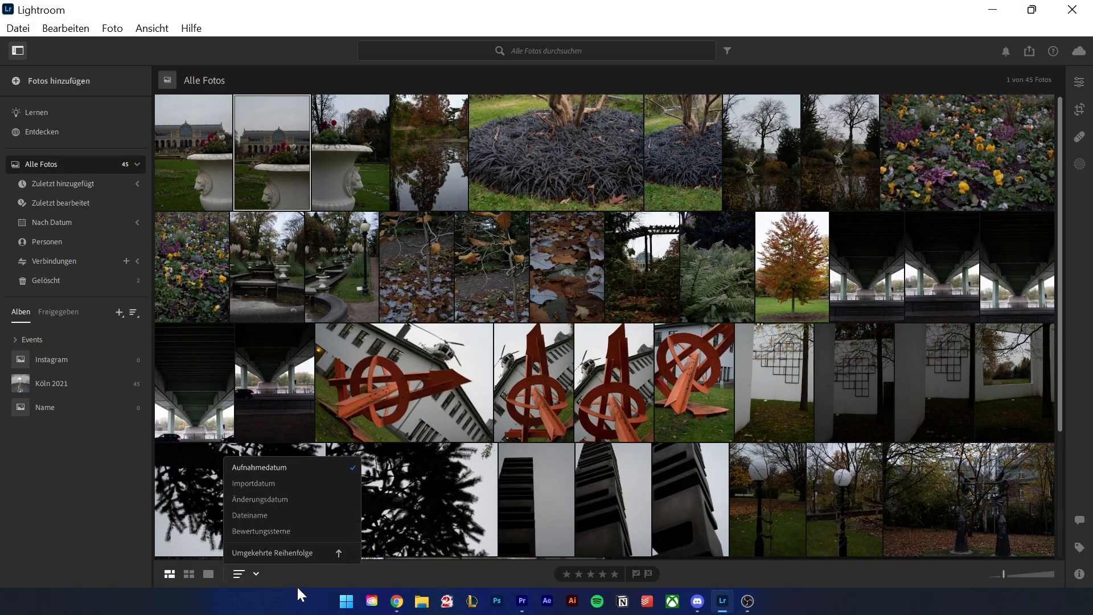
pyautogui.click(283, 579)
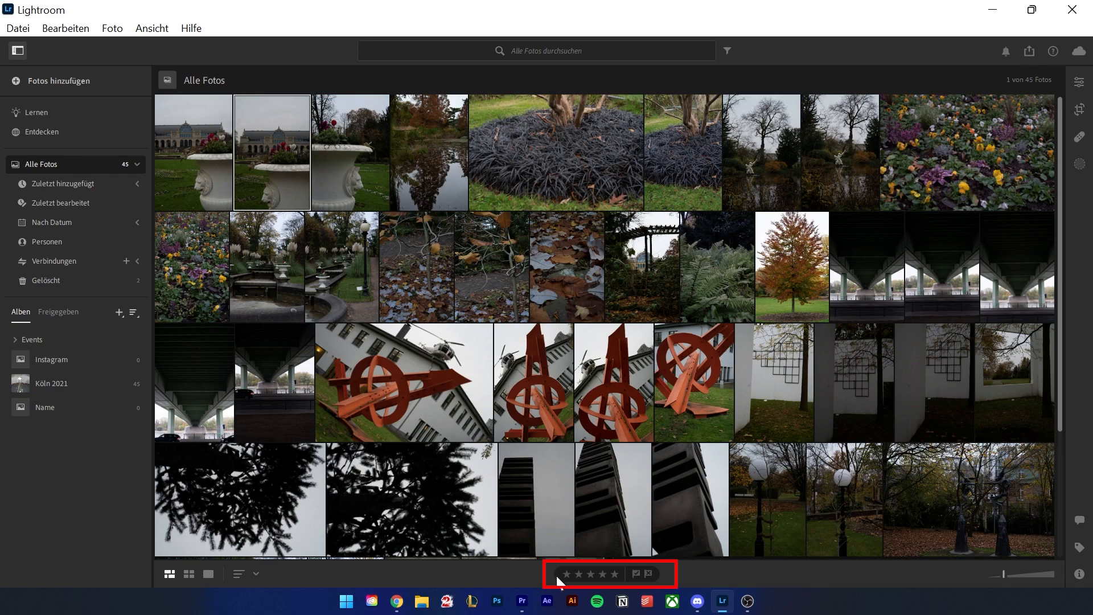
# Rate the second vase photo four stars, flag it as picked, and enlarge the grid thumbnails
pyautogui.click(603, 575)
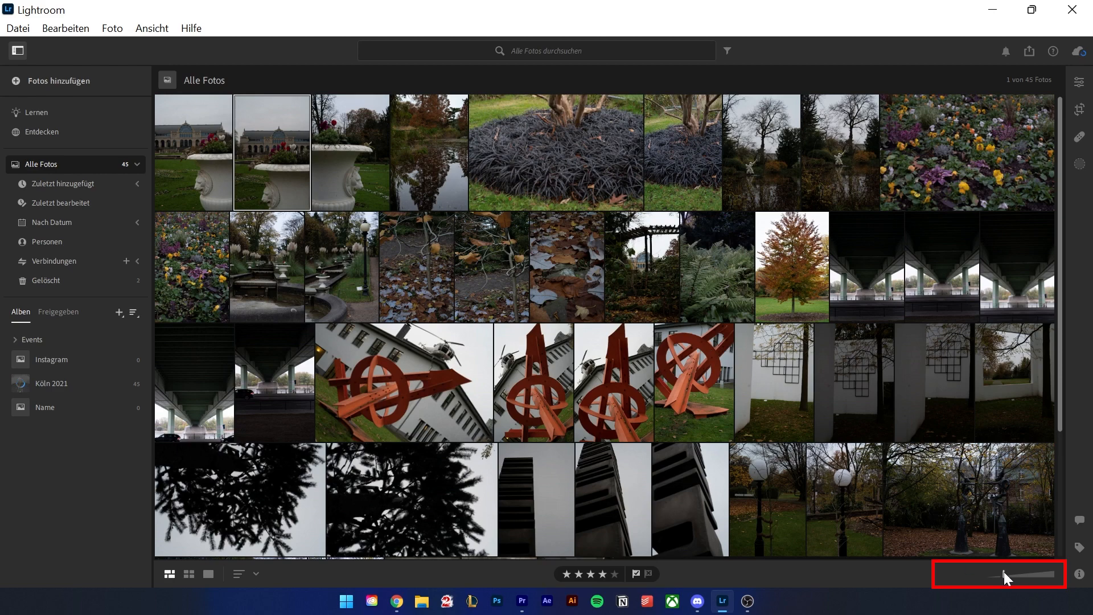
pyautogui.moveTo(1003, 572); pyautogui.dragTo(1023, 572)
# Examine the second vase photo in detail view with and without the filmstrip, at 100 % and fitted, and check the zoom levels
pyautogui.click(209, 574)
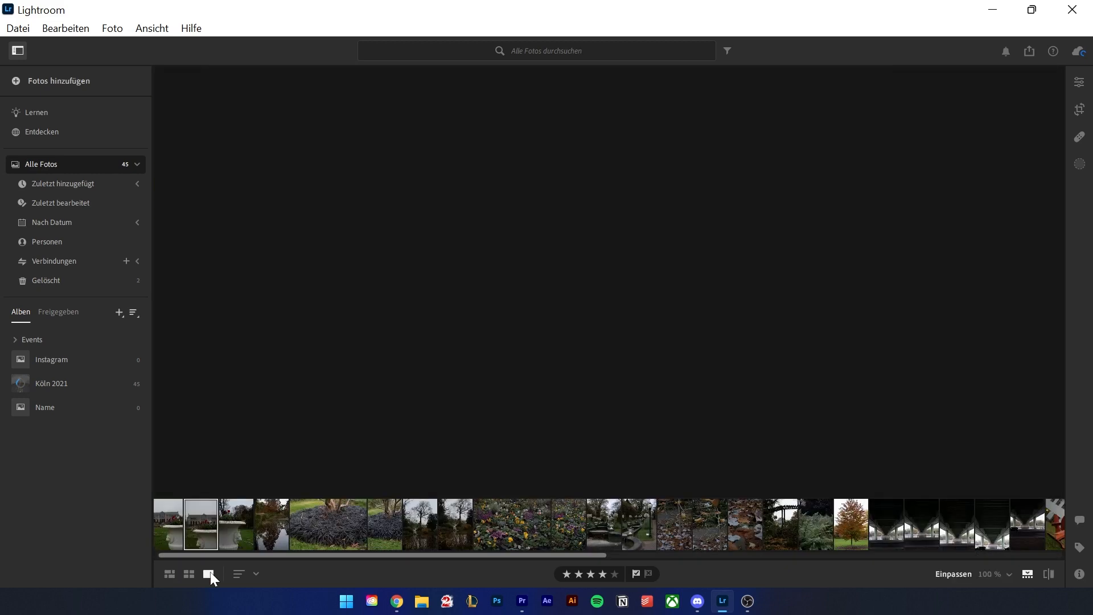
pyautogui.click(1028, 574)
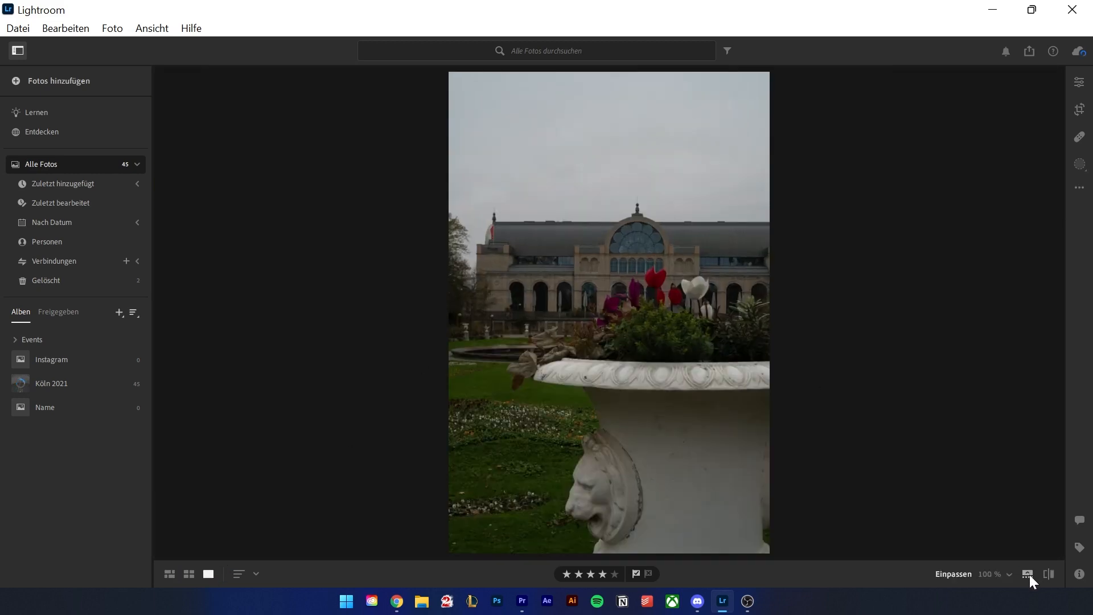
pyautogui.click(1028, 574)
pyautogui.click(993, 574)
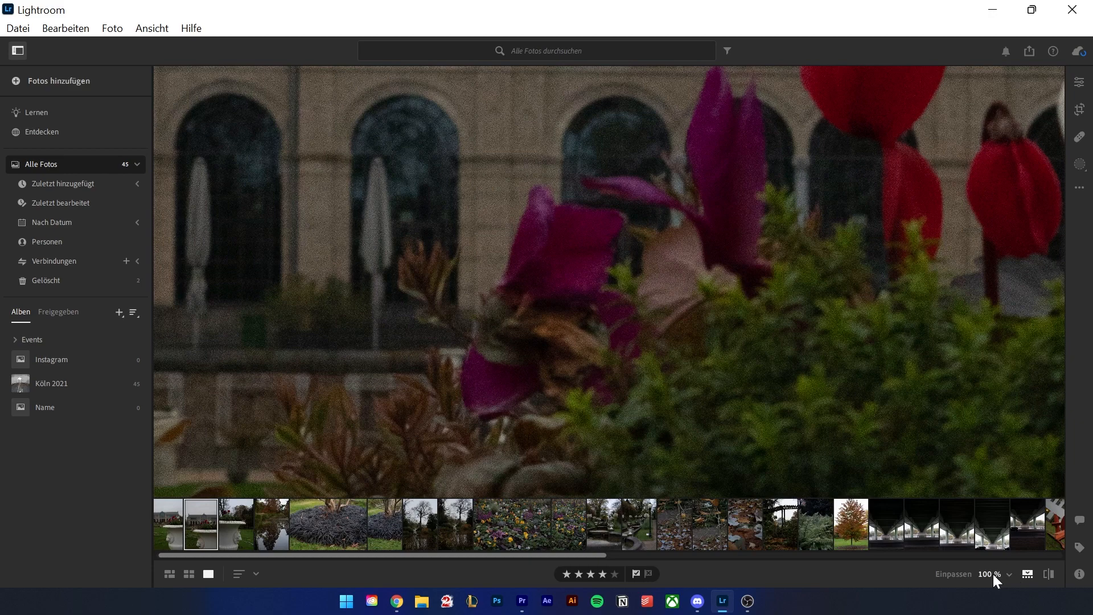
pyautogui.click(946, 575)
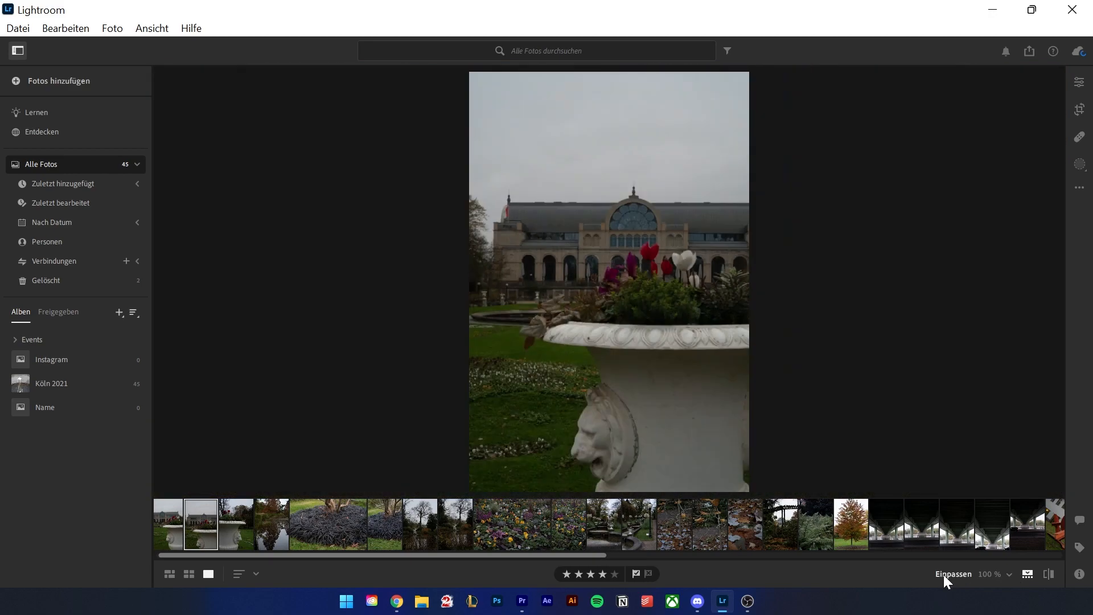
pyautogui.click(1009, 575)
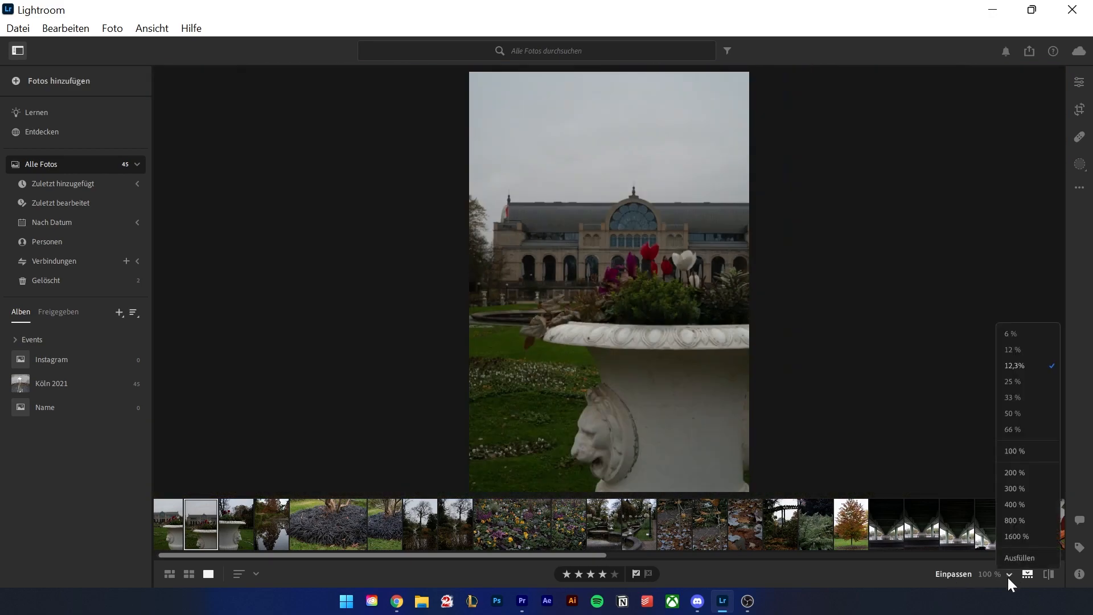
pyautogui.click(1009, 577)
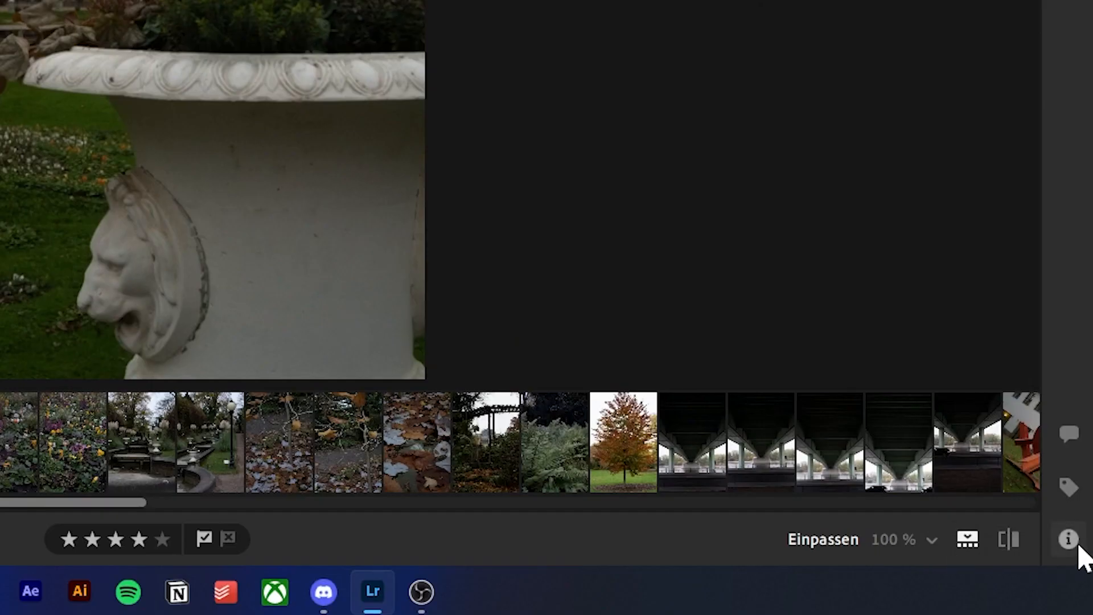
# Review the second vase photo's information and add the keyword Garten to it
pyautogui.click(1076, 544)
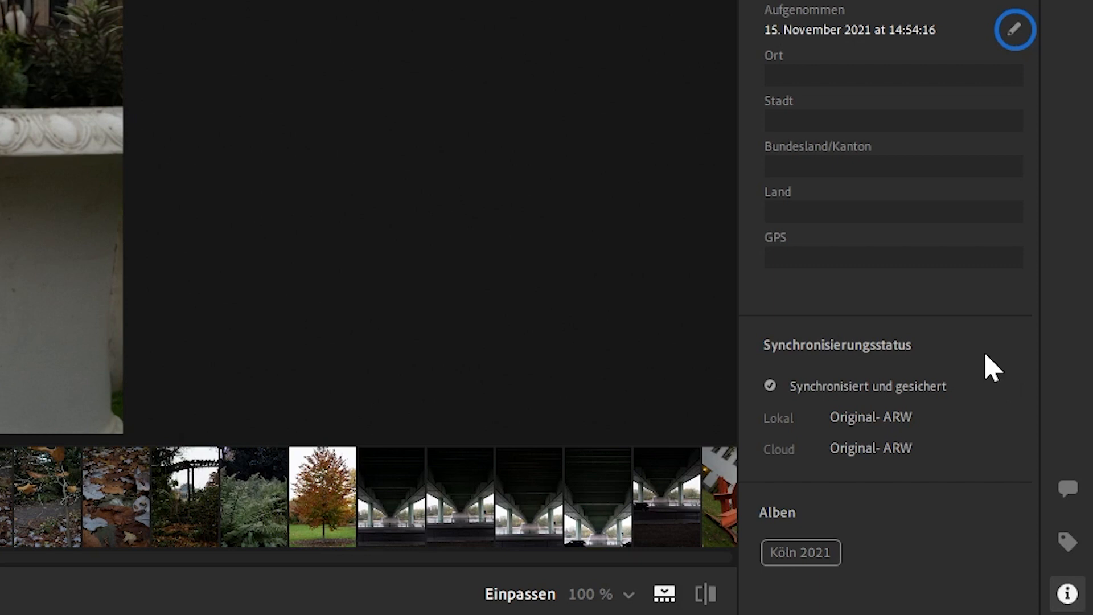
pyautogui.click(1069, 541)
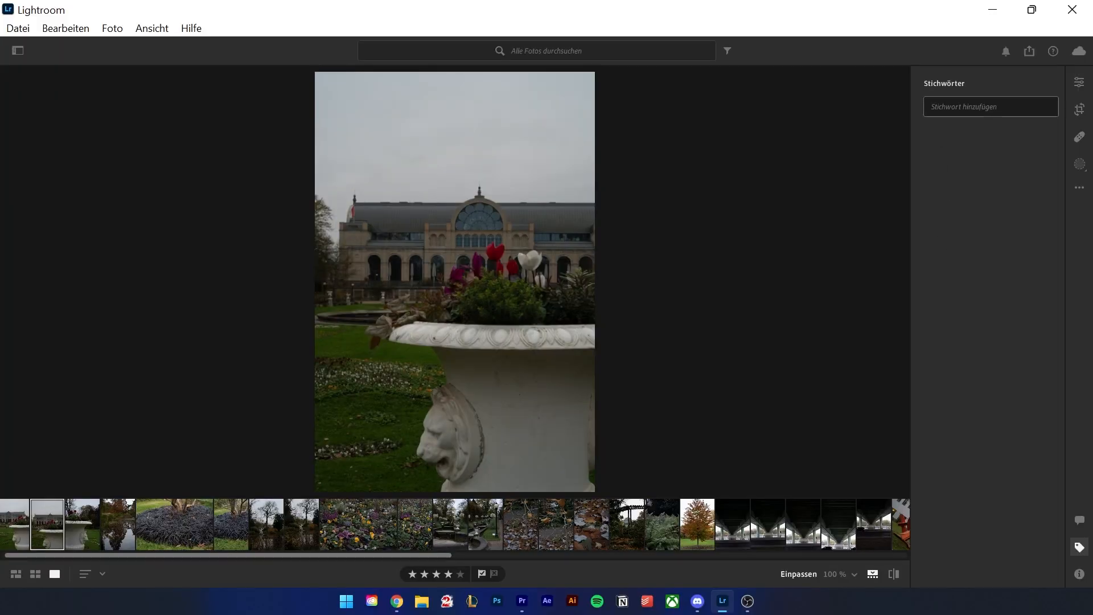
pyautogui.write('Garten')
pyautogui.press('Return')
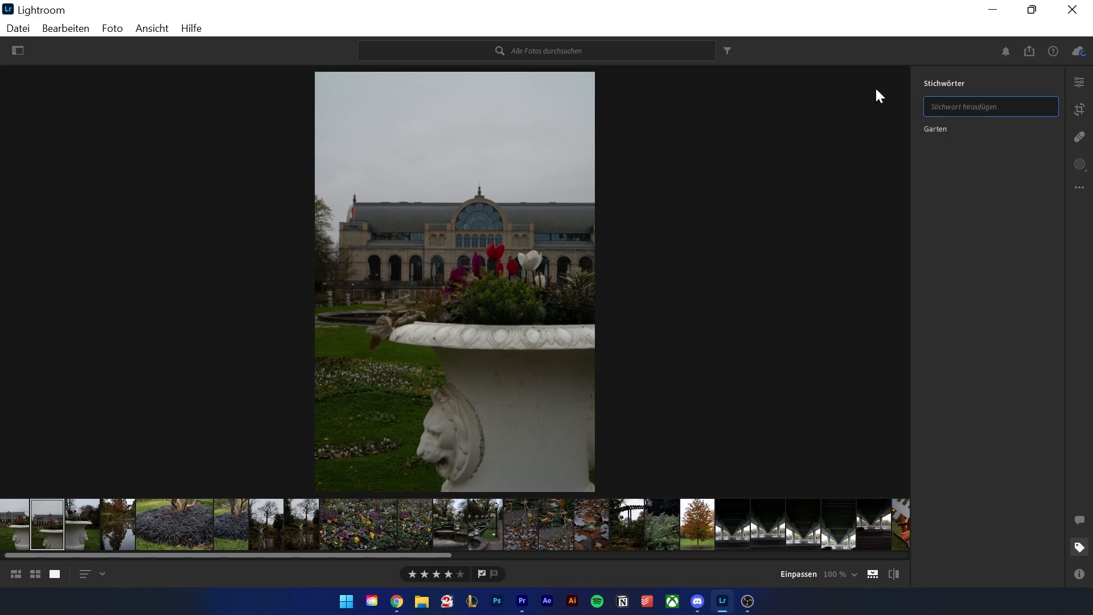
# Search all photos for "garten" and clear the search
pyautogui.click(541, 46)
pyautogui.write('garten')
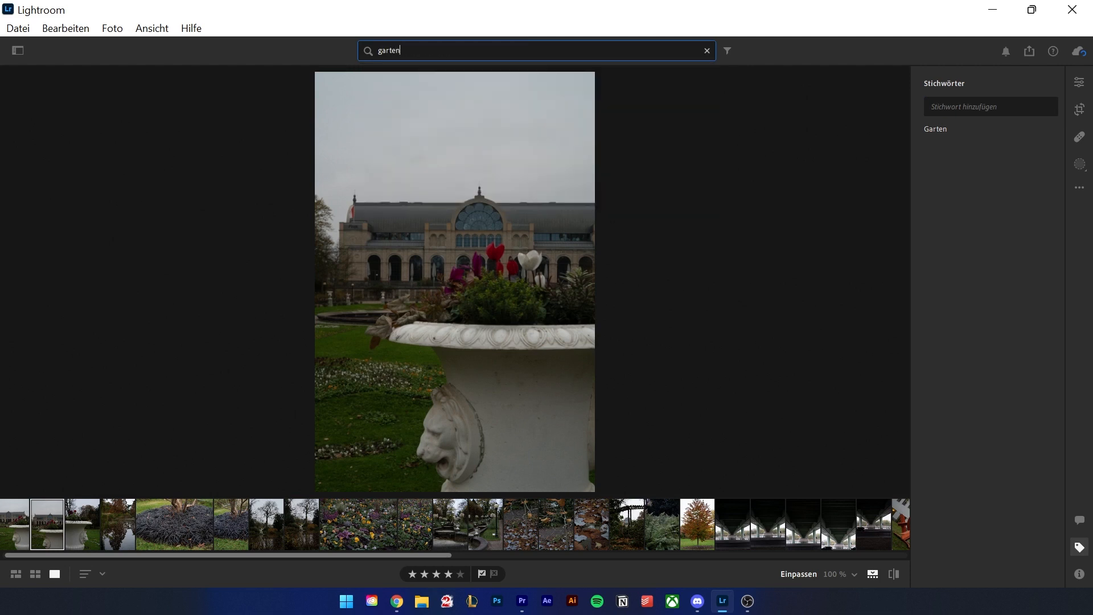
pyautogui.press('Return')
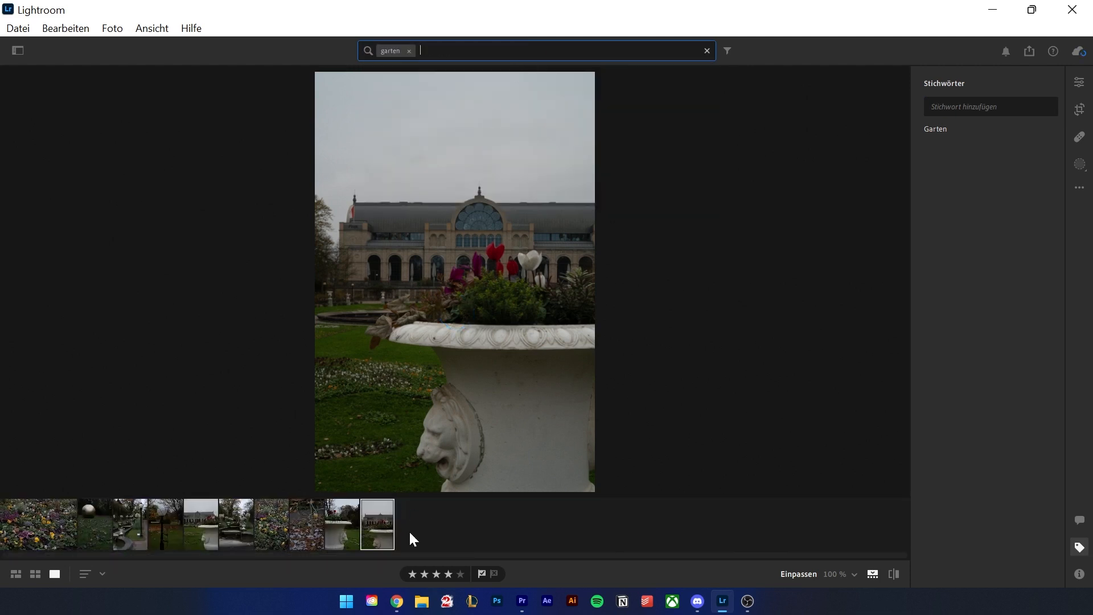
pyautogui.click(708, 51)
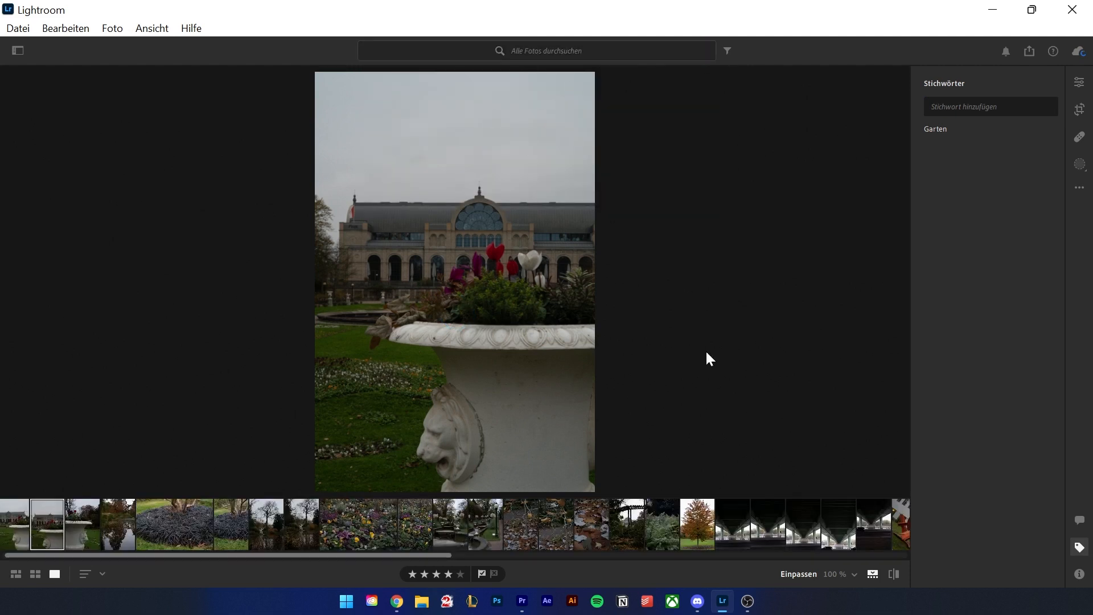
# Show the library sidebar and view the recently added photos from 22 Nov. 2021, 11:46
pyautogui.click(23, 56)
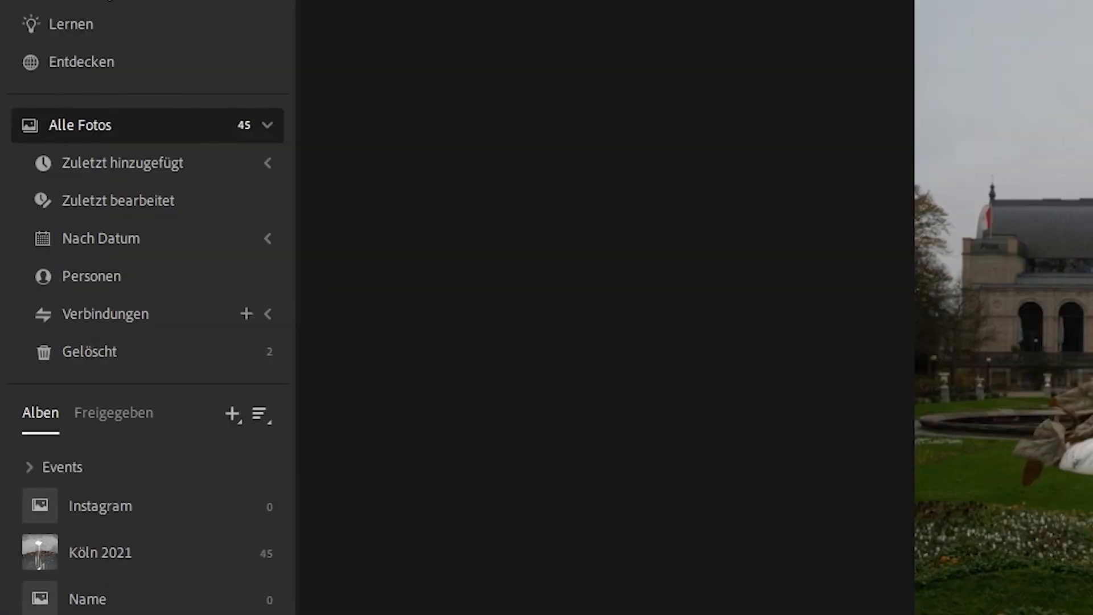
pyautogui.click(163, 140)
pyautogui.click(162, 139)
pyautogui.click(161, 162)
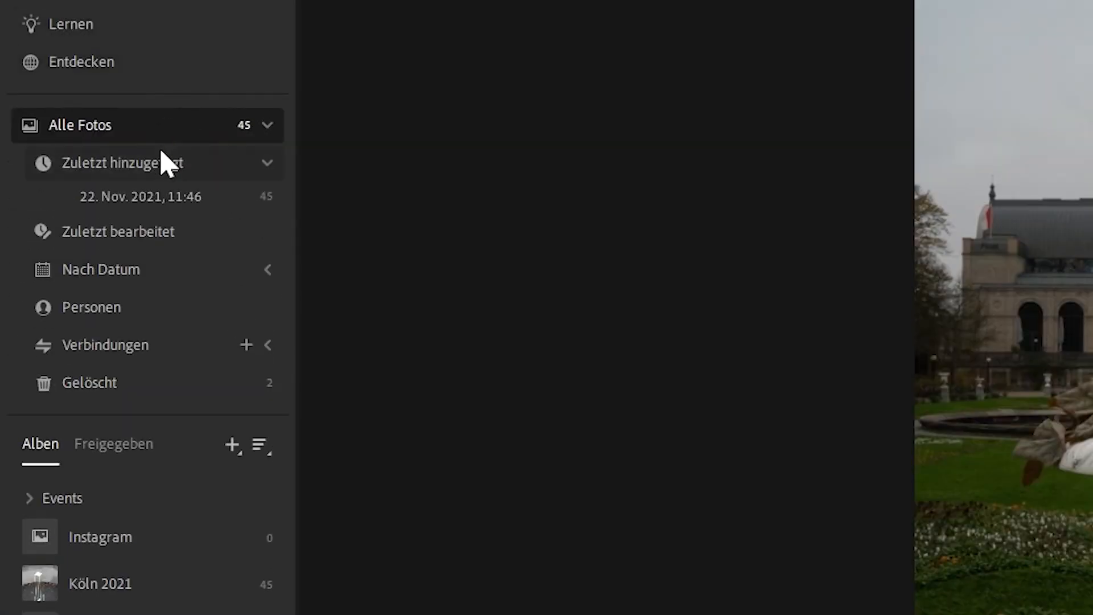
pyautogui.click(171, 199)
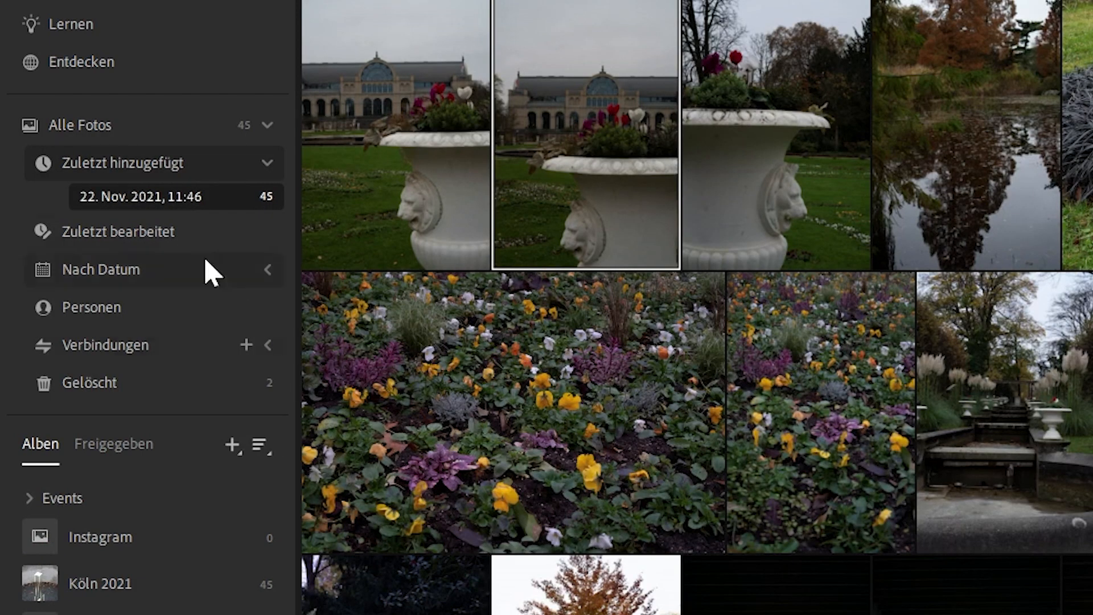
pyautogui.click(122, 164)
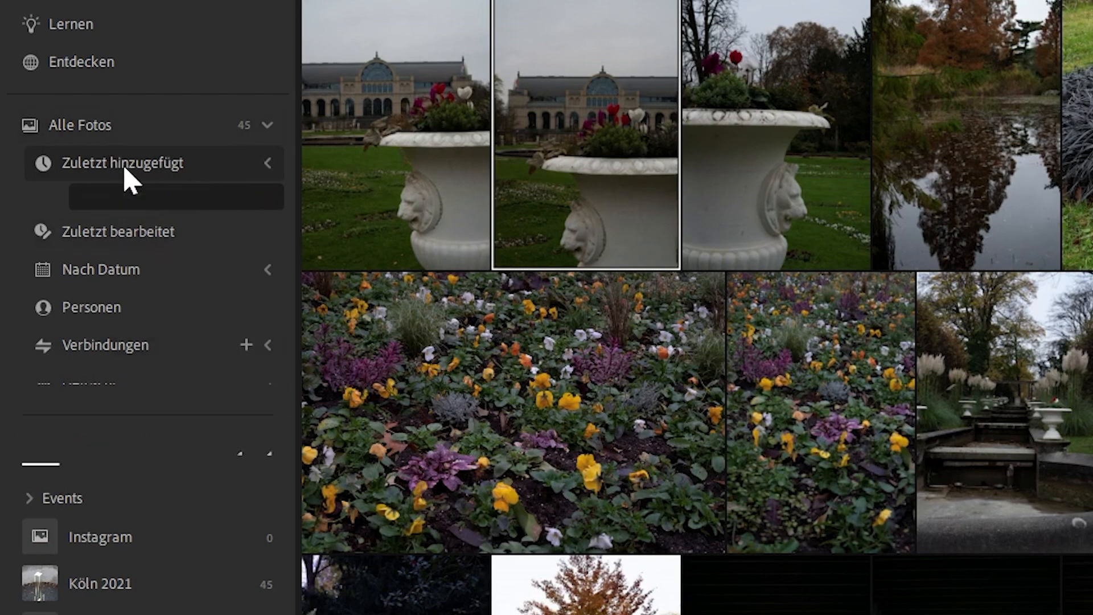
# Look through the list of available connections to other platforms and close it
pyautogui.click(171, 243)
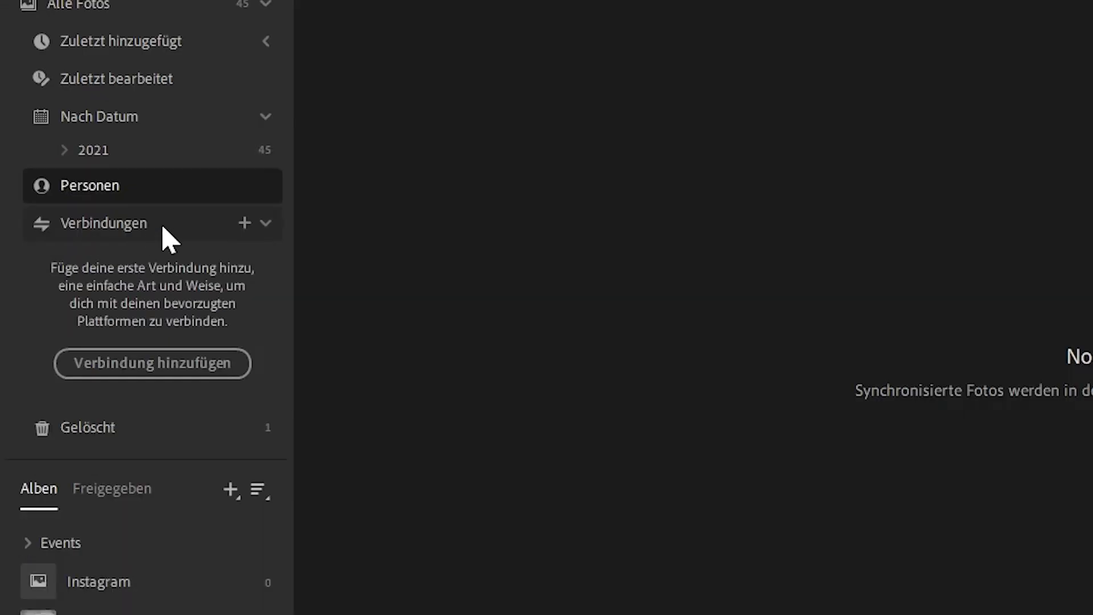
pyautogui.click(200, 366)
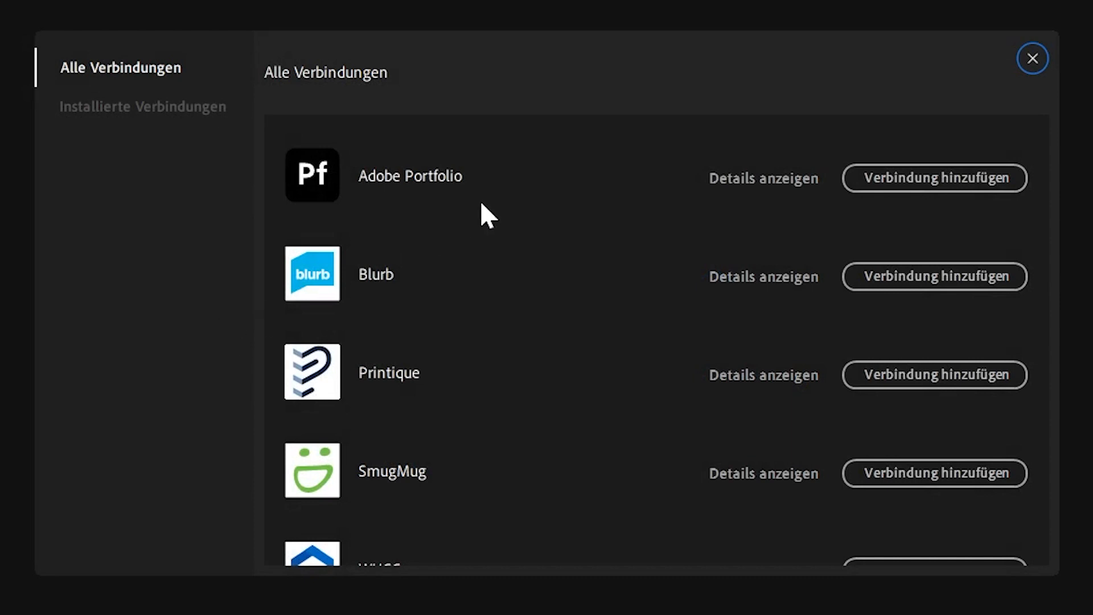
pyautogui.scroll(-1, 514, 202)
pyautogui.scroll(1, 529, 222)
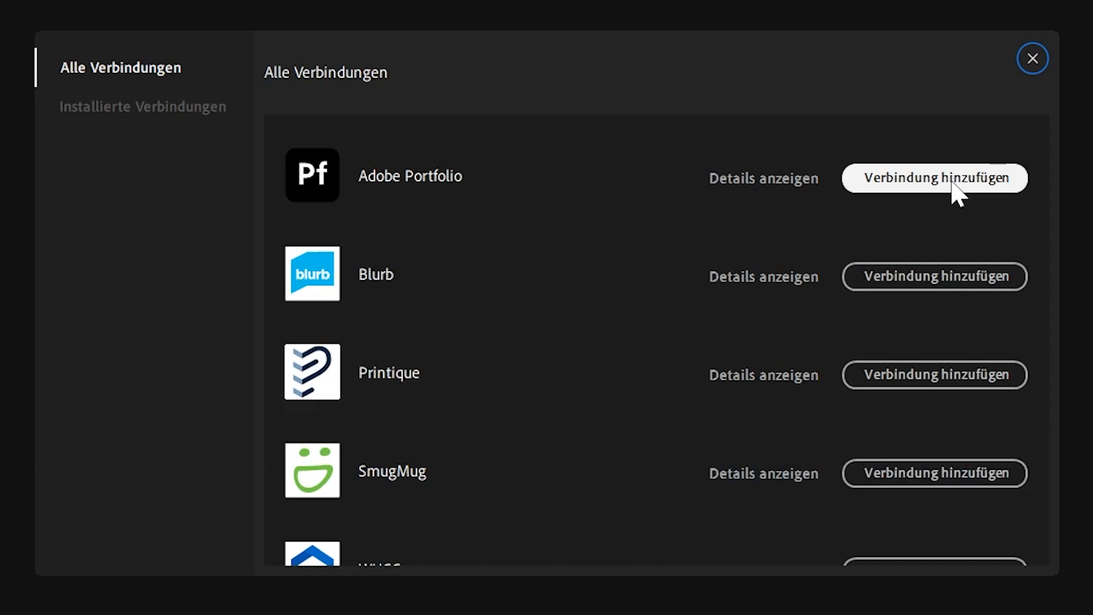
pyautogui.click(1029, 61)
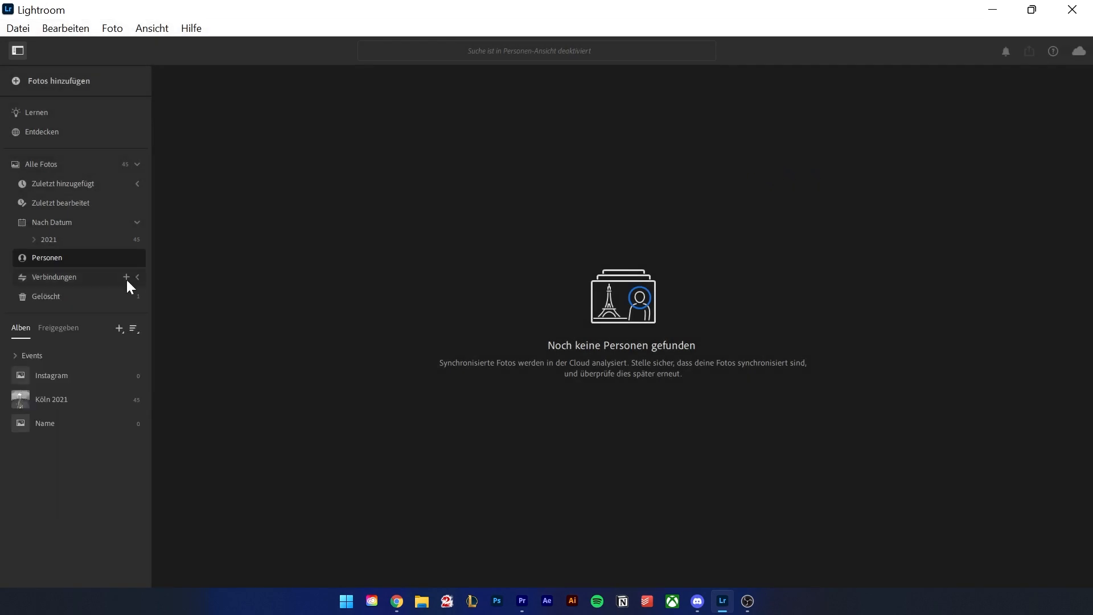
# Return to all photos and create an album named Garten with the option to include the selected photo
pyautogui.click(34, 164)
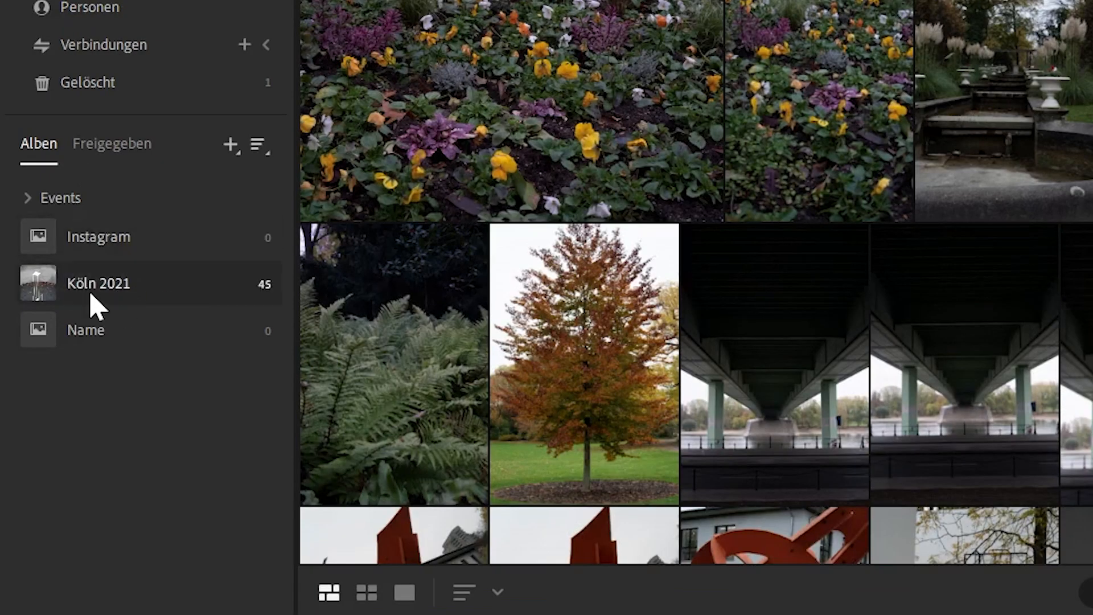
pyautogui.click(229, 146)
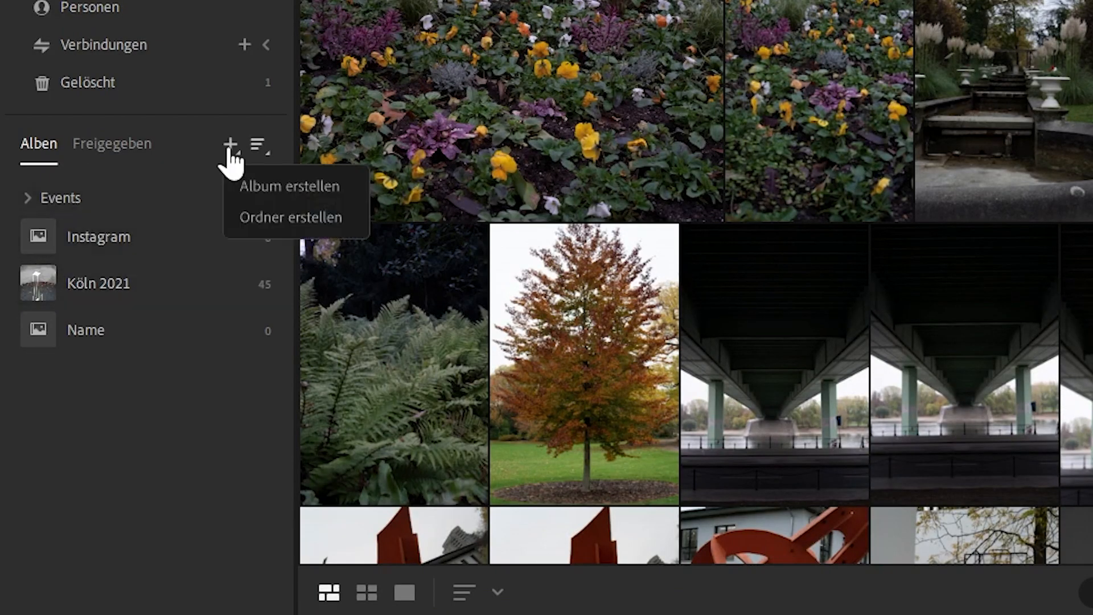
pyautogui.click(301, 188)
pyautogui.write('Garten')
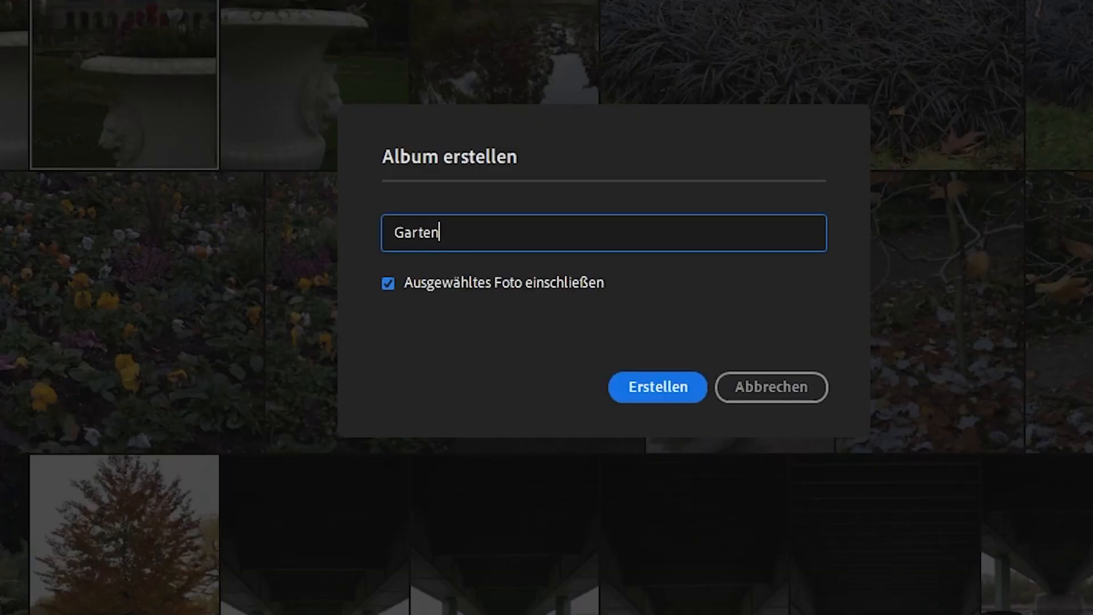
pyautogui.press('Return')
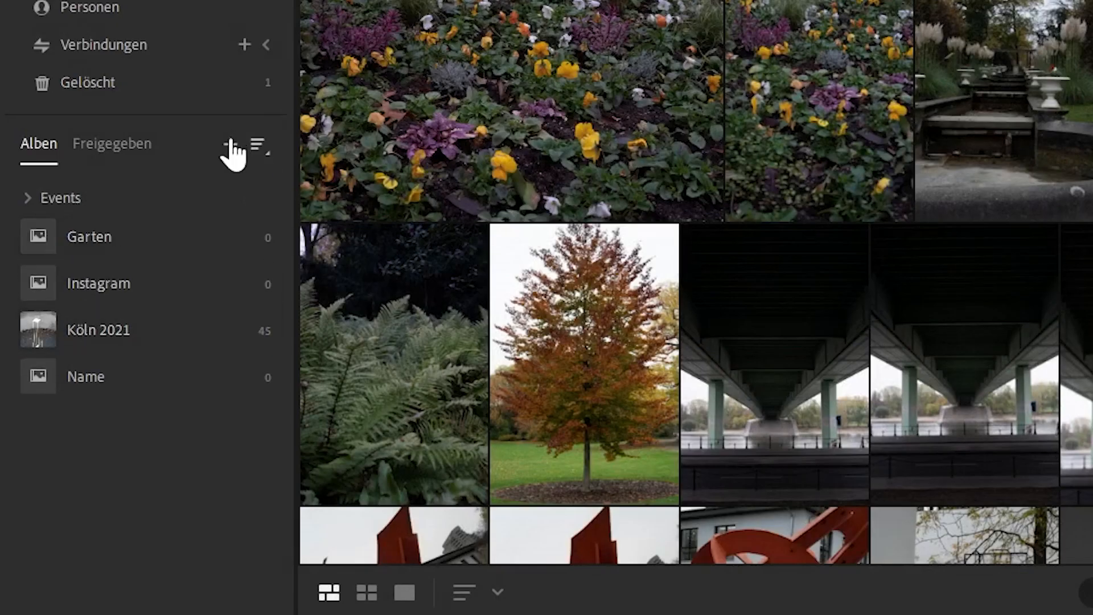
# Move the Garten album into the Events folder and leave the folder collapsed
pyautogui.click(230, 144)
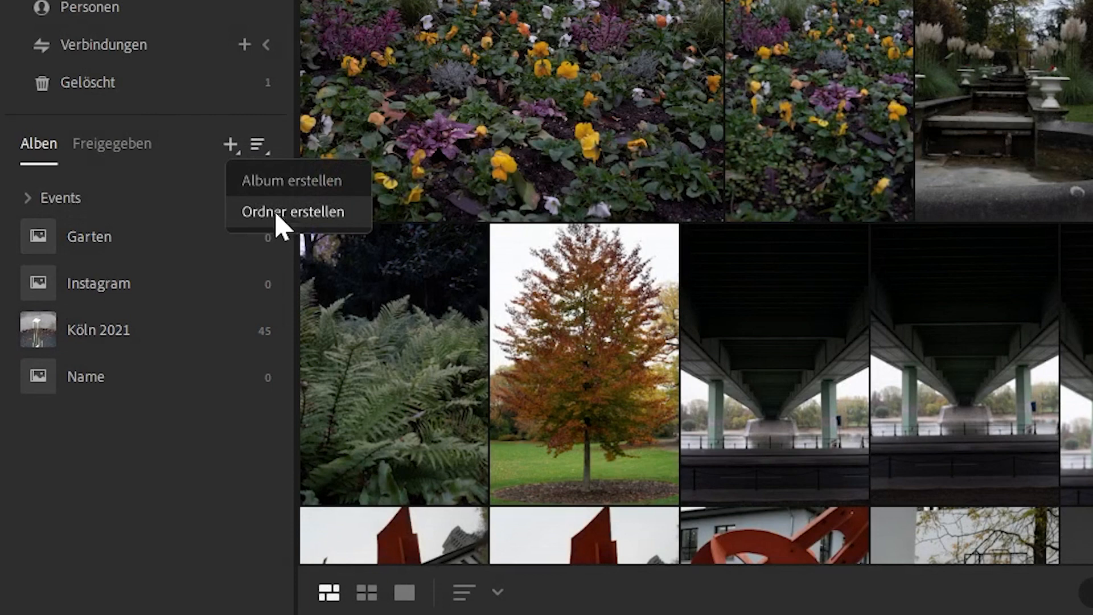
pyautogui.click(29, 200)
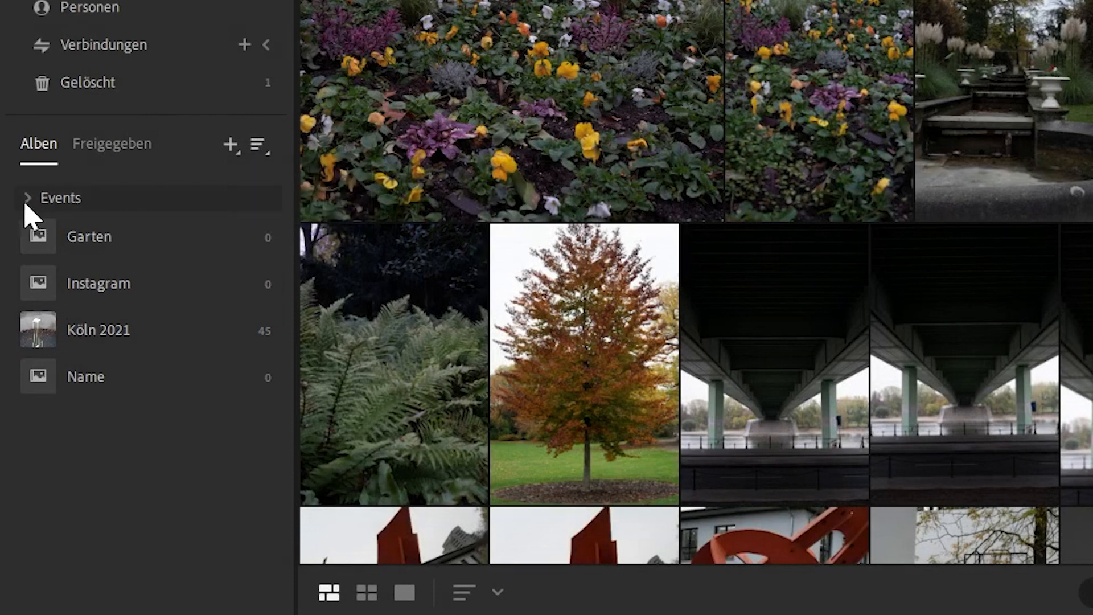
pyautogui.click(29, 199)
pyautogui.click(29, 200)
pyautogui.click(30, 200)
pyautogui.click(28, 200)
pyautogui.moveTo(97, 244); pyautogui.dragTo(35, 205)
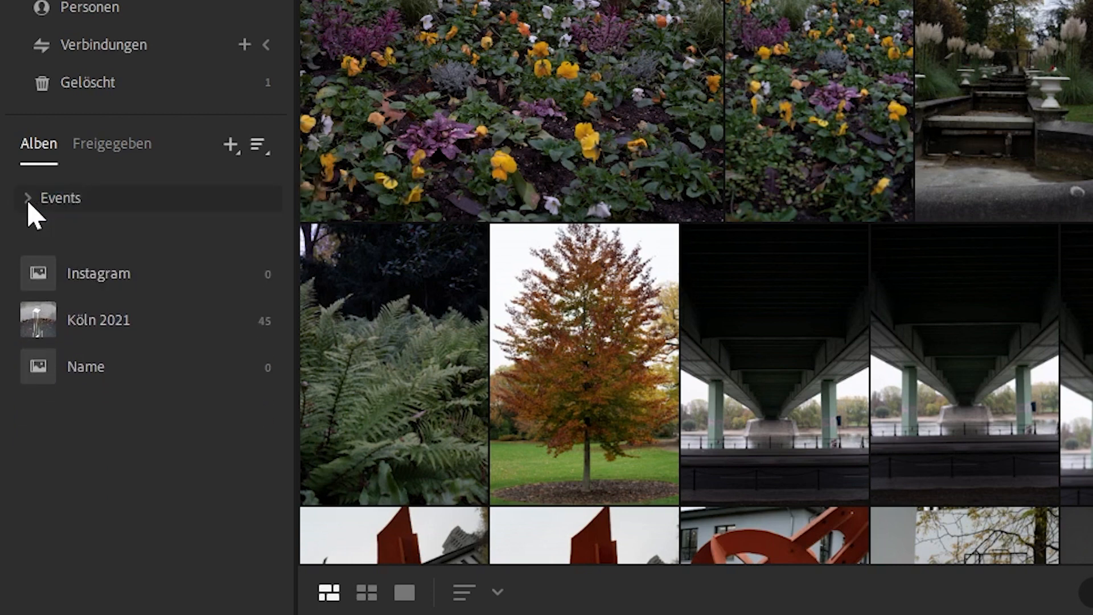
pyautogui.click(28, 199)
pyautogui.click(28, 200)
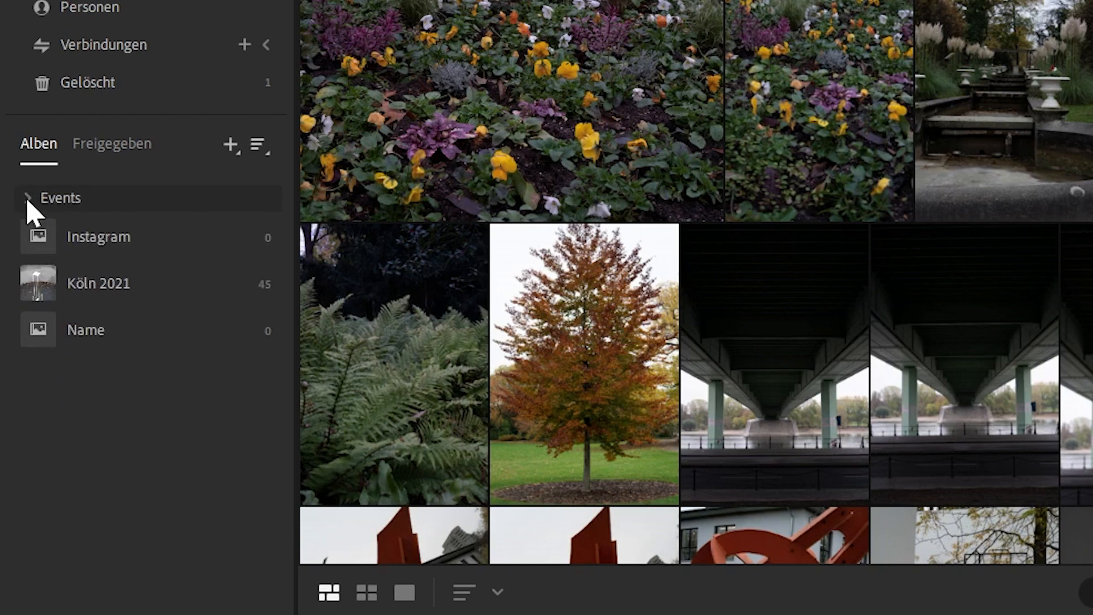
# Sort the album list by Anzahl der Fotos
pyautogui.click(259, 150)
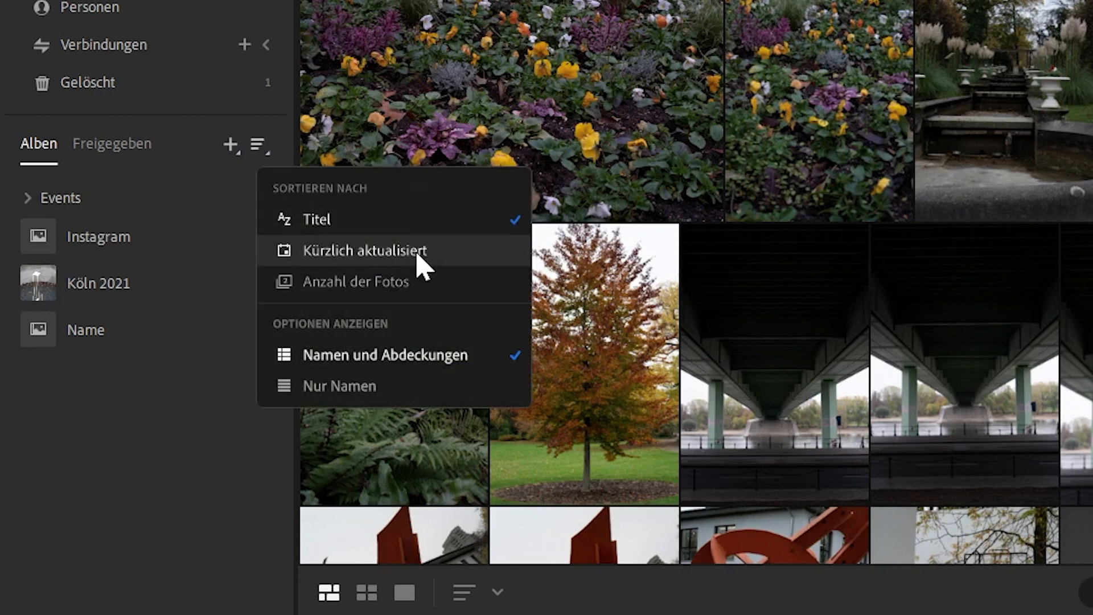
pyautogui.click(413, 280)
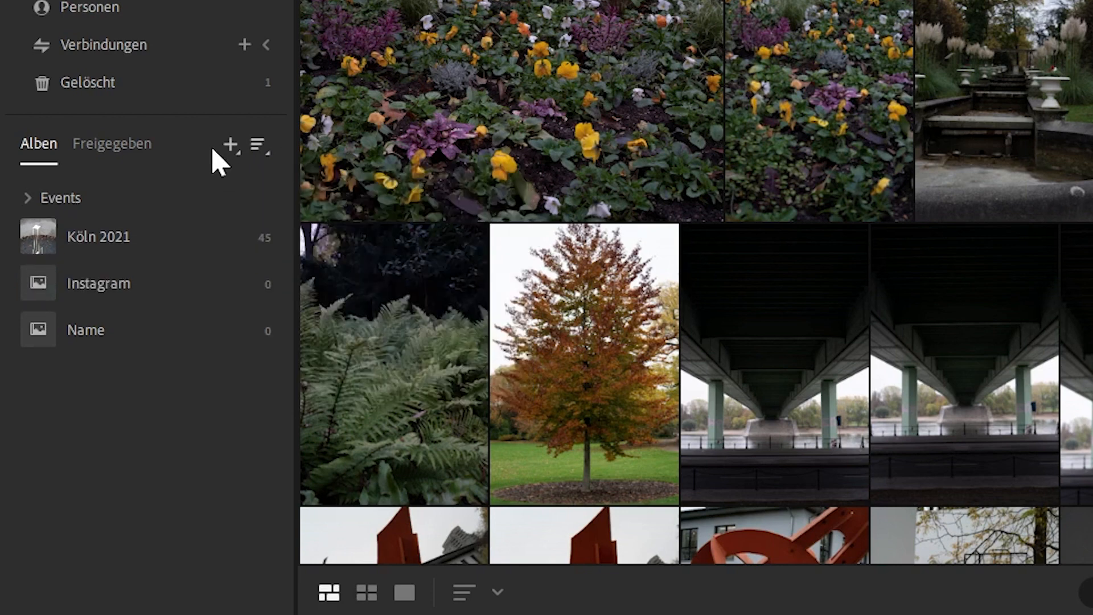
# Switch the album list to Nur Namen and back to Namen und Abdeckungen
pyautogui.click(259, 146)
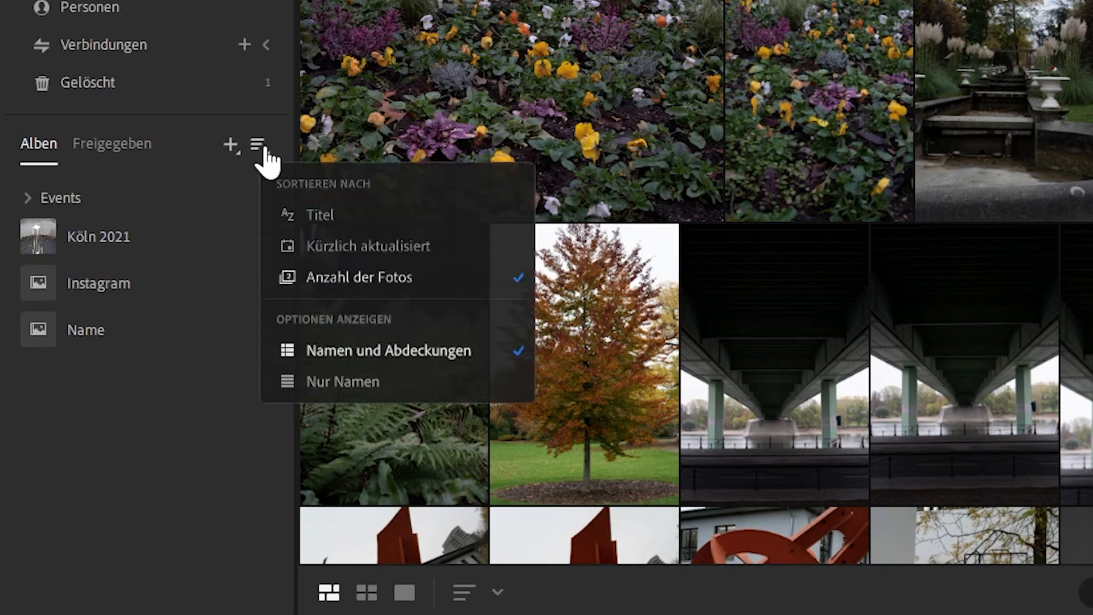
pyautogui.click(371, 387)
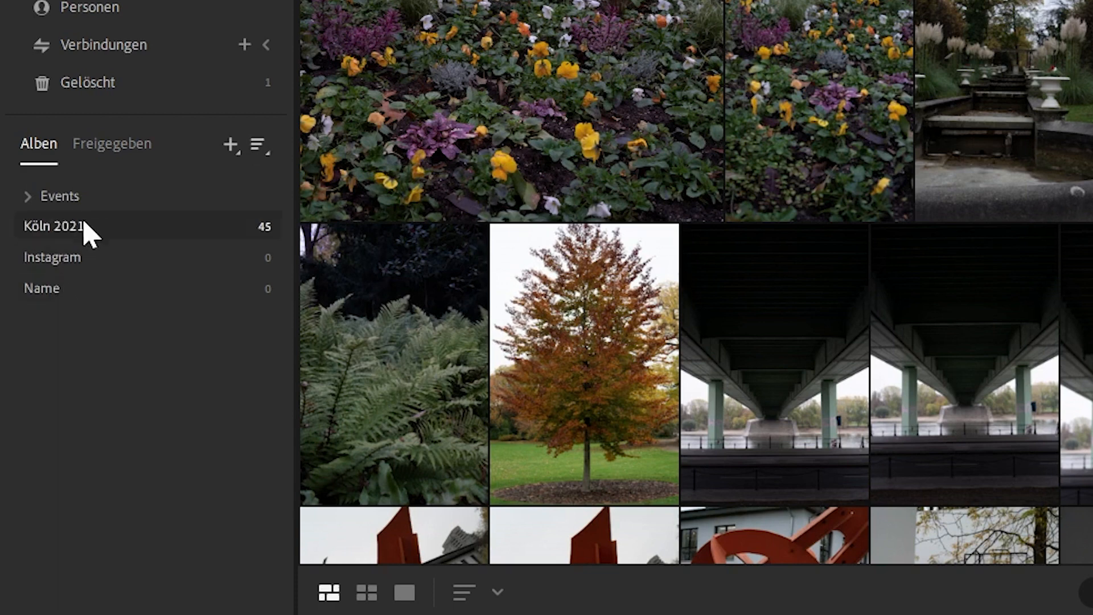
pyautogui.click(257, 146)
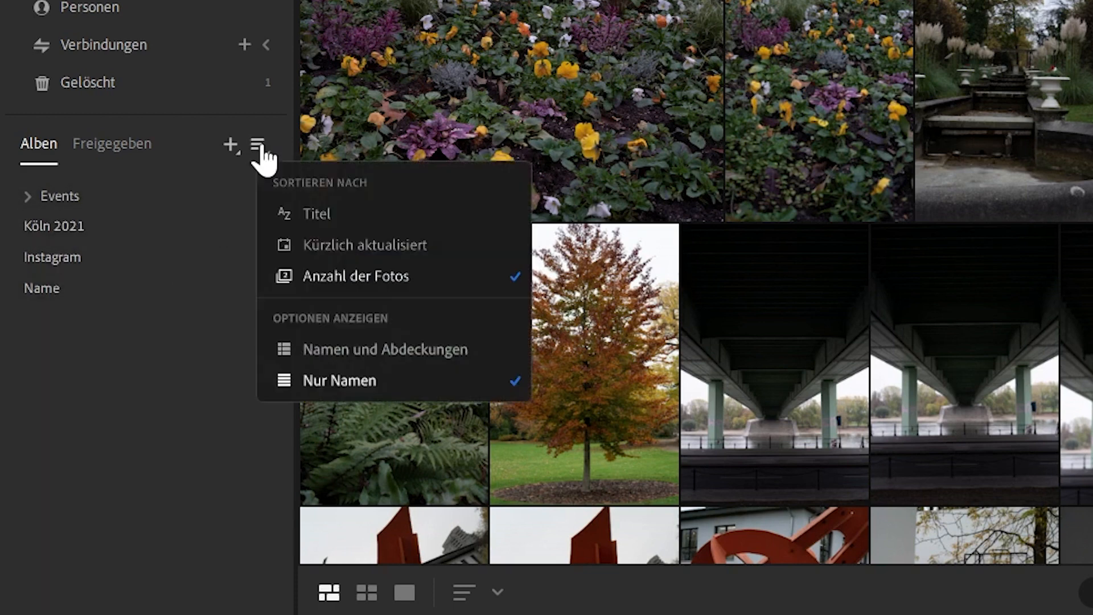
pyautogui.click(333, 349)
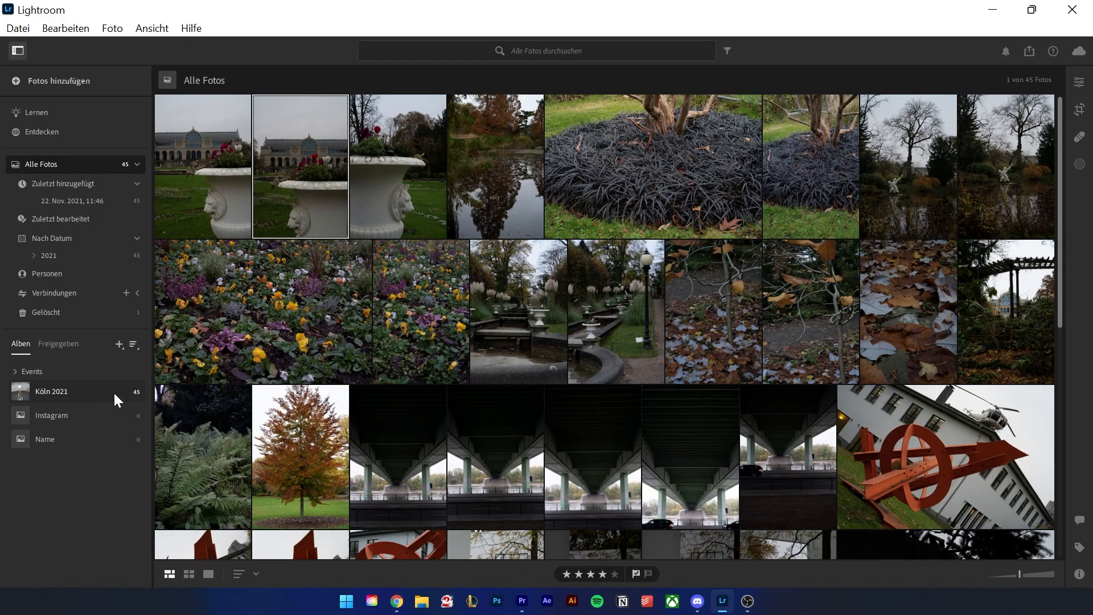
# Add the photo of the autumn tree reflected in the pond to the Köln 2021 album
pyautogui.click(512, 200)
pyautogui.moveTo(508, 181); pyautogui.dragTo(86, 397)
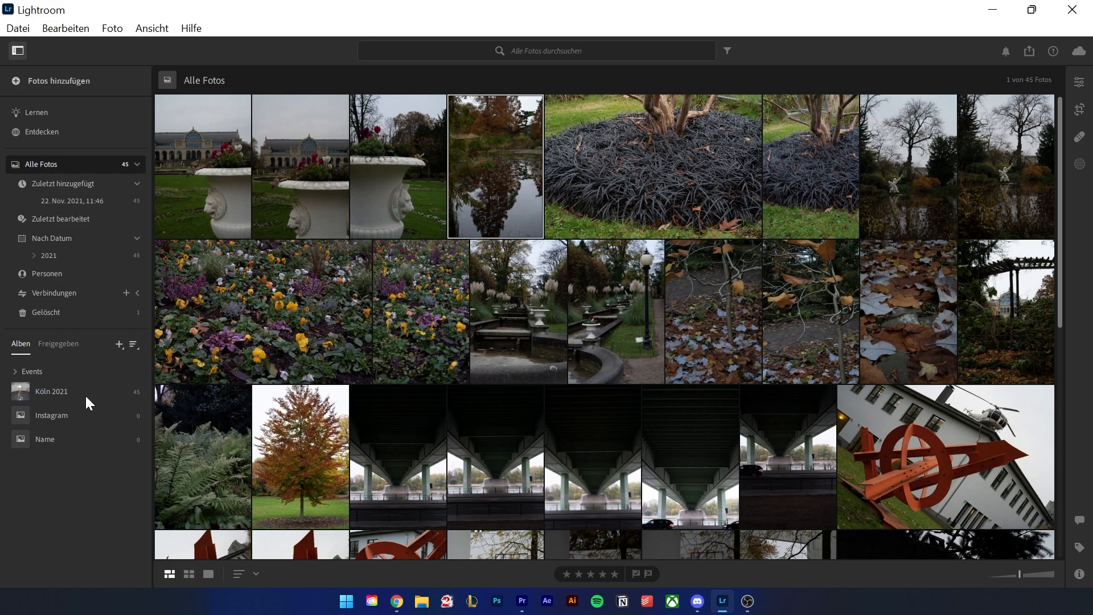
pyautogui.rightClick(498, 150)
pyautogui.moveTo(725, 494)
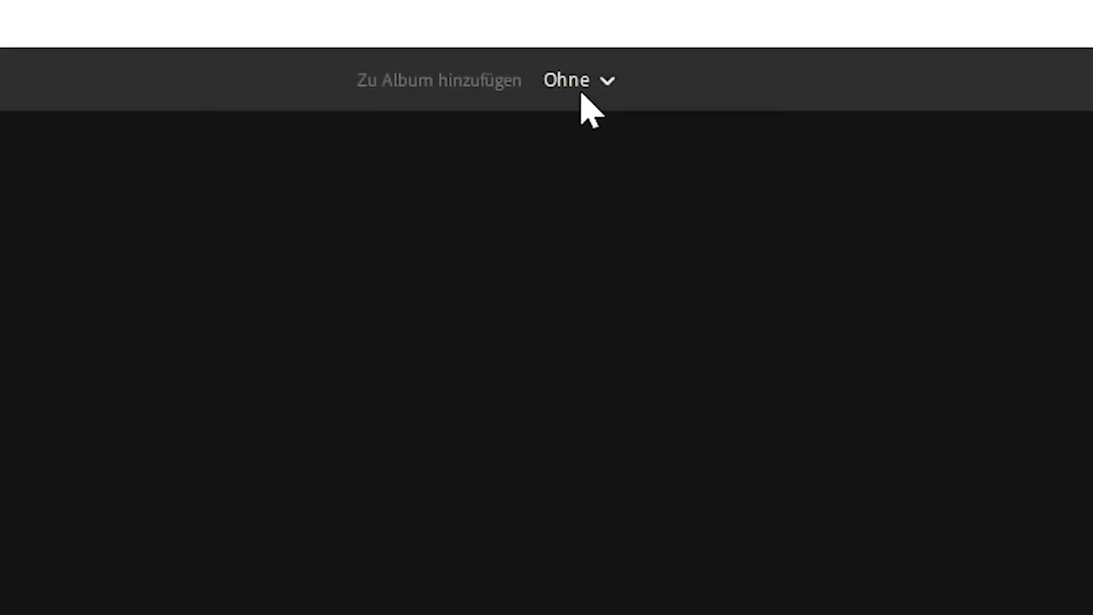
# Create a new album named Köln 2021 as the destination for the photos being imported
pyautogui.click(596, 85)
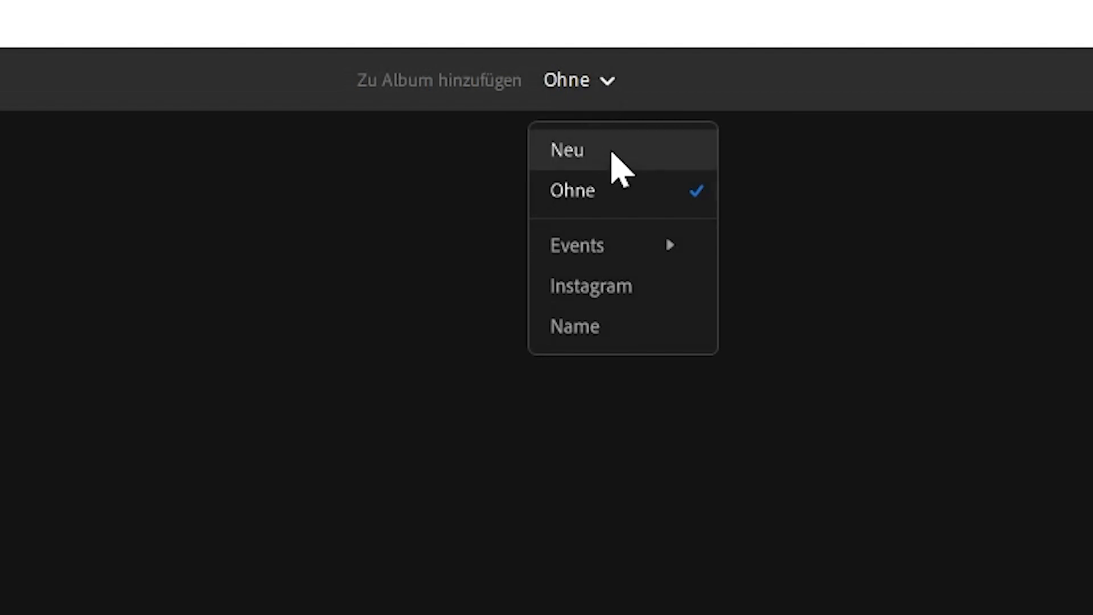
pyautogui.click(613, 153)
pyautogui.write('K')
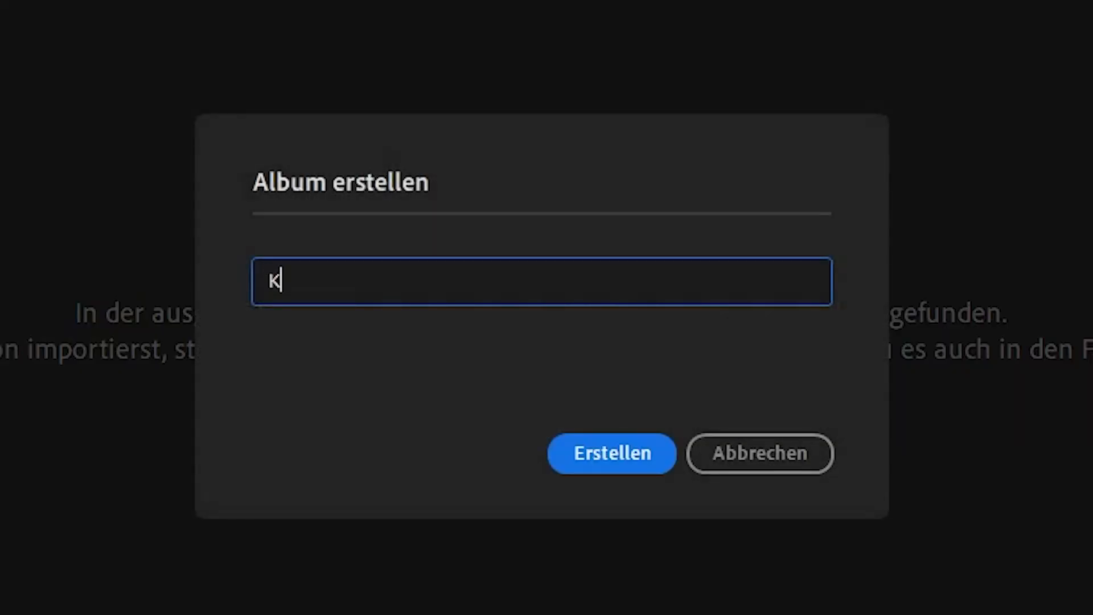
pyautogui.write('öln 2021')
pyautogui.press('Return')
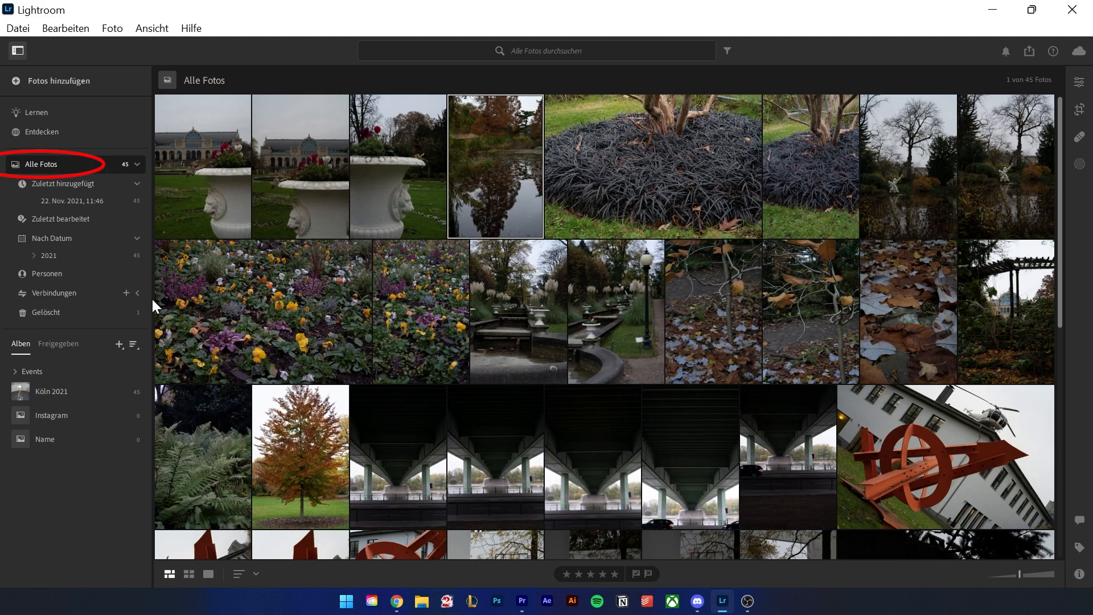
# Open the Köln 2021 album and move a red sculpture photo ahead of the third photo of the white wall
pyautogui.click(57, 391)
pyautogui.scroll(7, 678, 369)
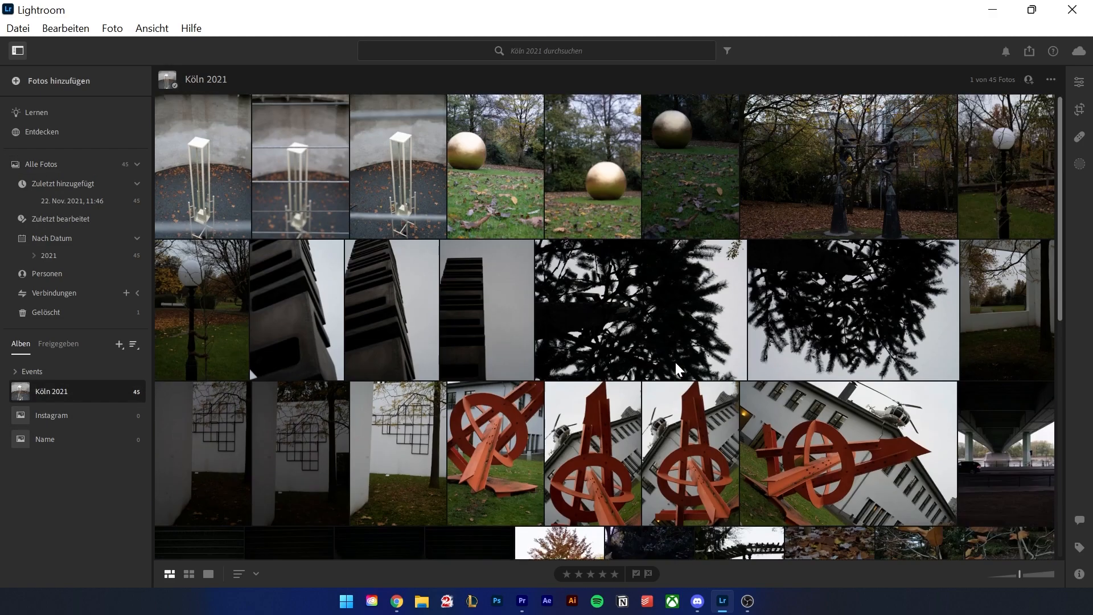
pyautogui.scroll(-3, 678, 369)
pyautogui.moveTo(602, 320); pyautogui.dragTo(361, 318)
pyautogui.scroll(2, 649, 403)
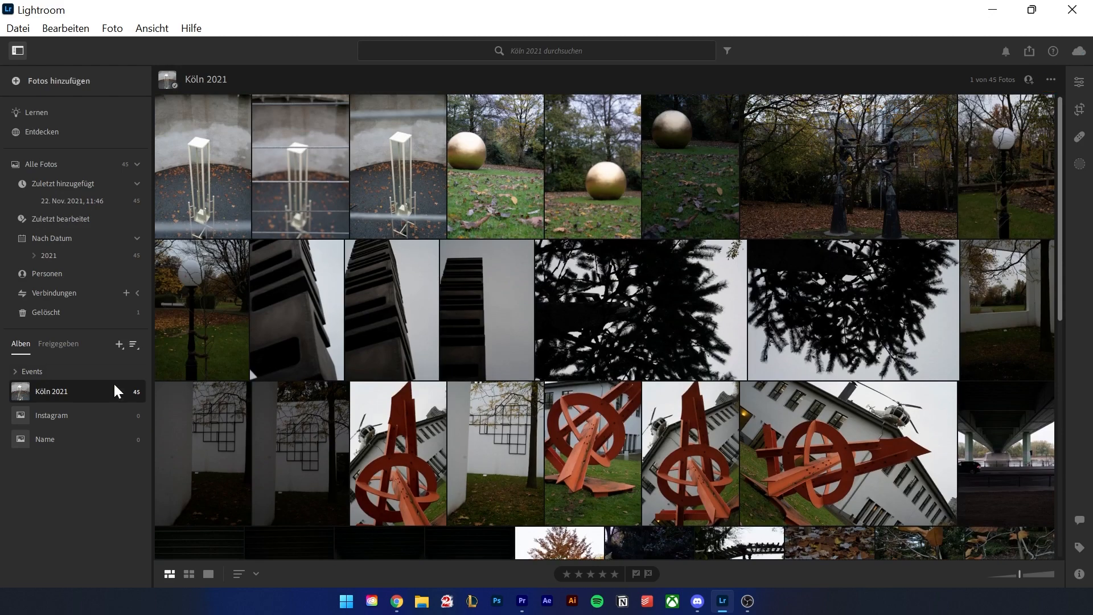
# Examine the management and sharing options of the Köln 2021 album, including its delete confirmation, without deleting the album
pyautogui.rightClick(82, 399)
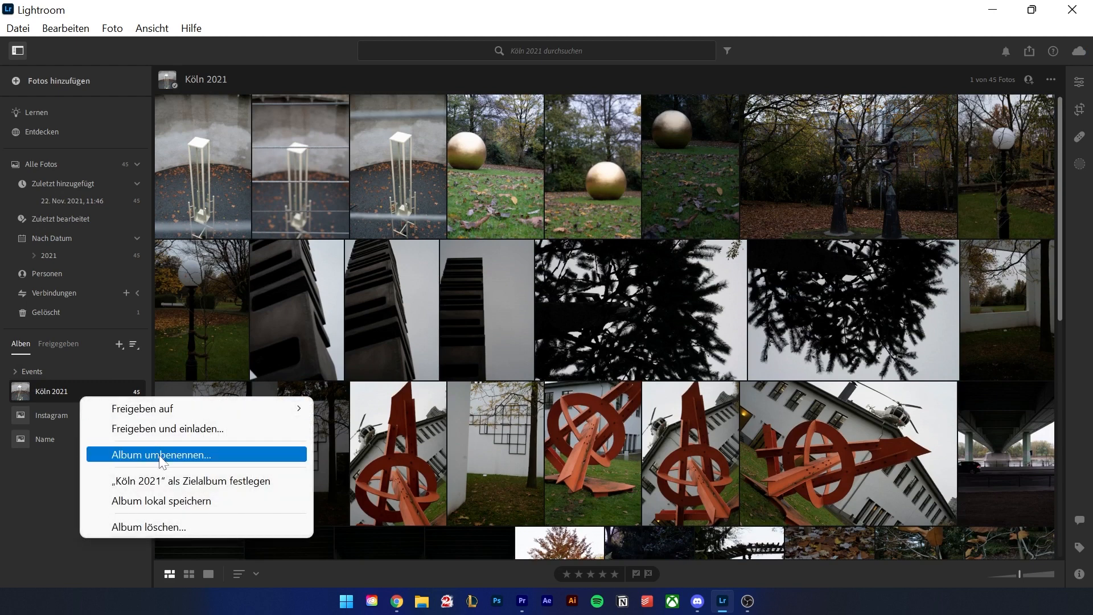
pyautogui.click(184, 531)
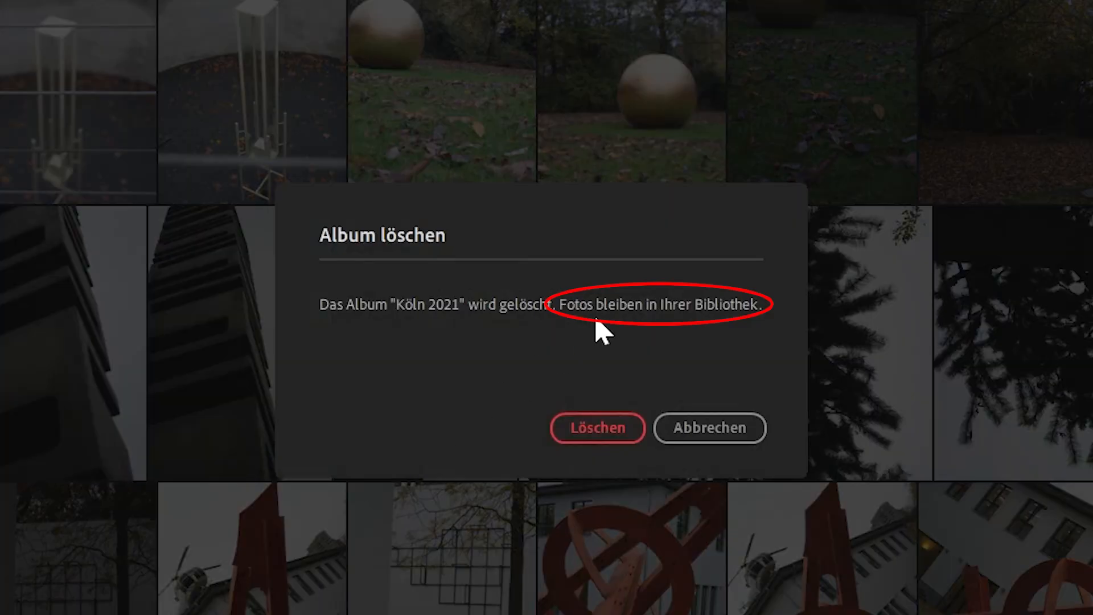
pyautogui.click(684, 426)
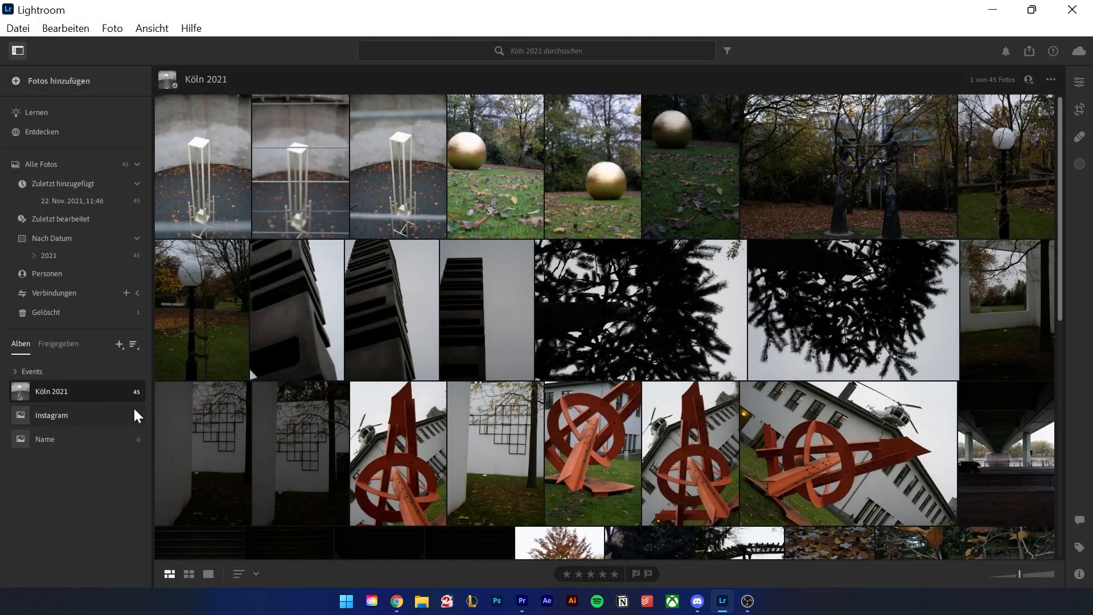
pyautogui.rightClick(79, 393)
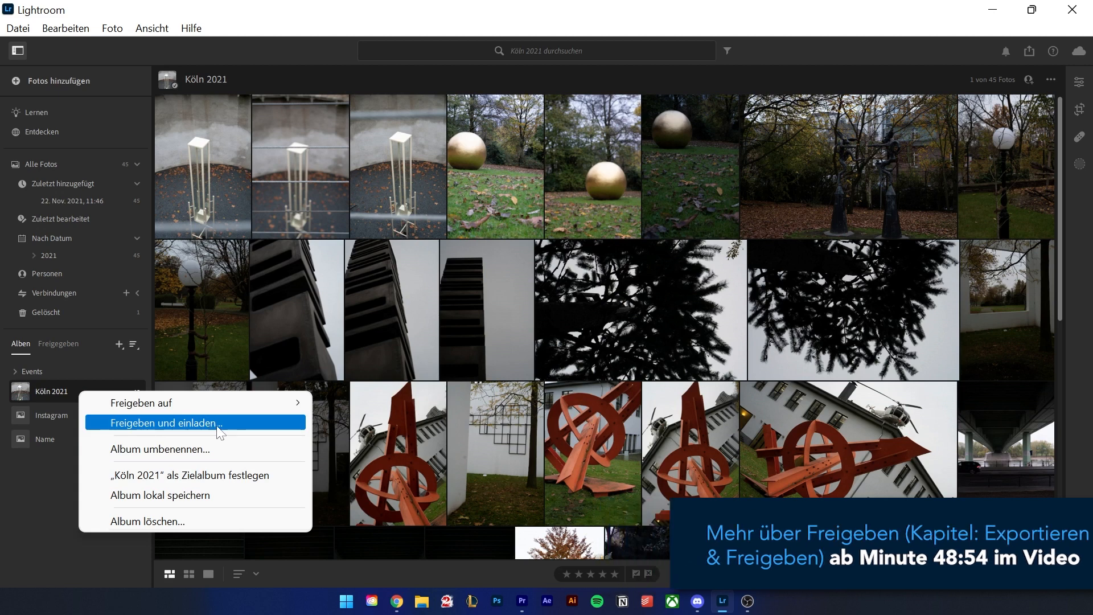
pyautogui.click(62, 510)
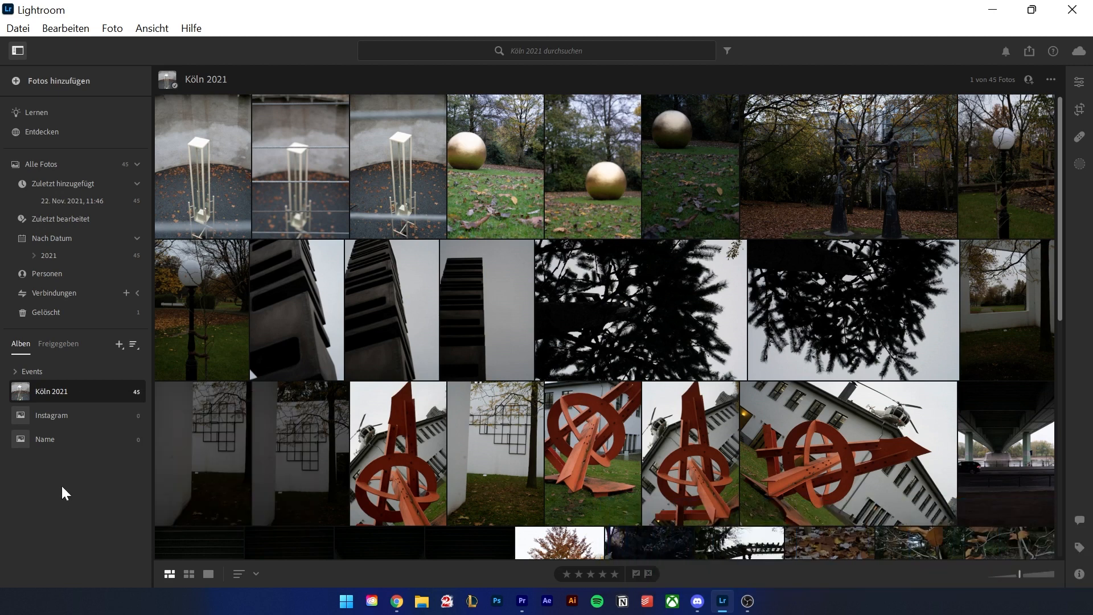
# Return to all photos and show the photos taken on the same date as the second flower urn photo
pyautogui.click(58, 169)
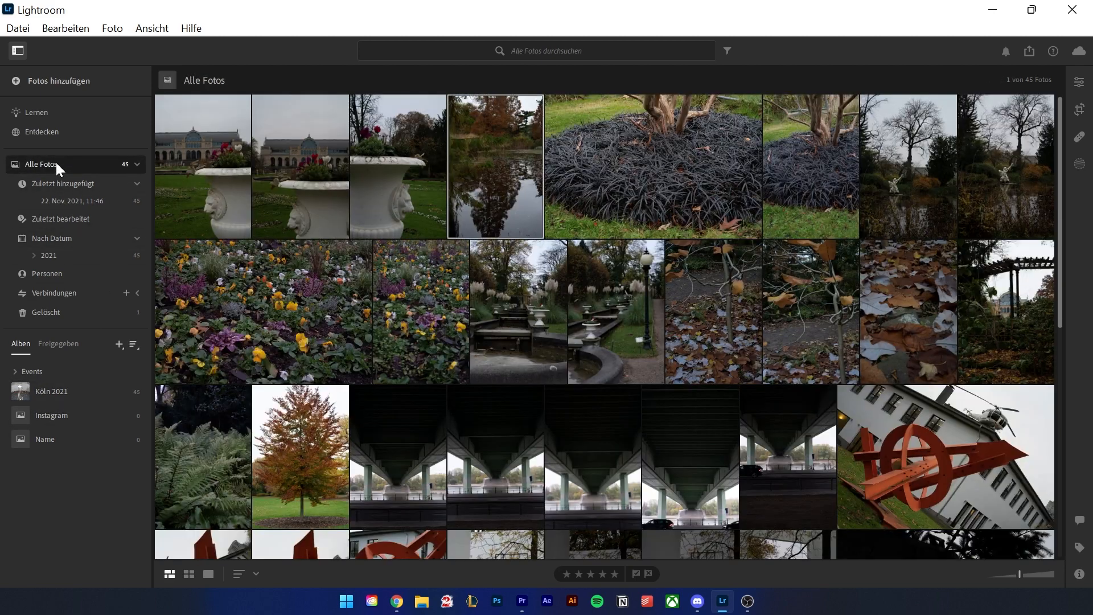
pyautogui.rightClick(317, 191)
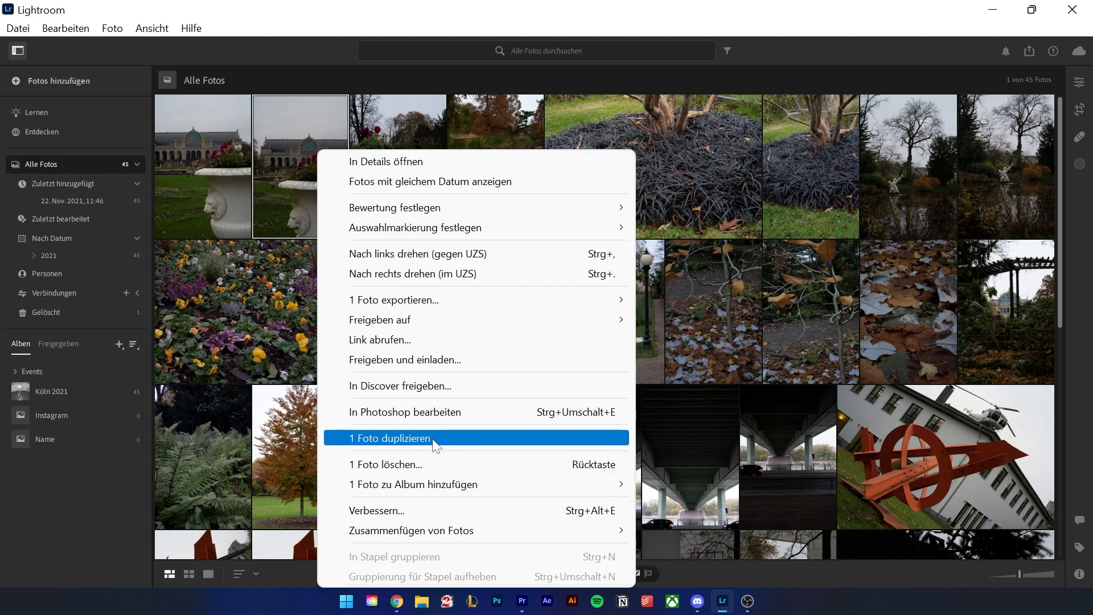
pyautogui.click(492, 190)
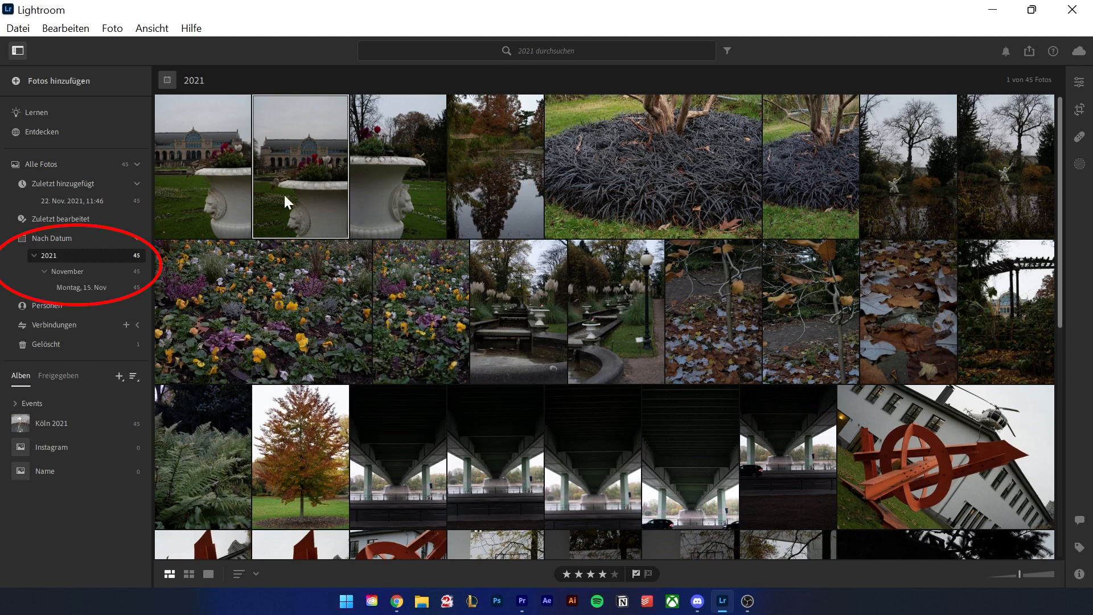
# Enhance the second flower urn photo with Super Auflösung, comparing the preview with and without the enhancement
pyautogui.rightClick(265, 179)
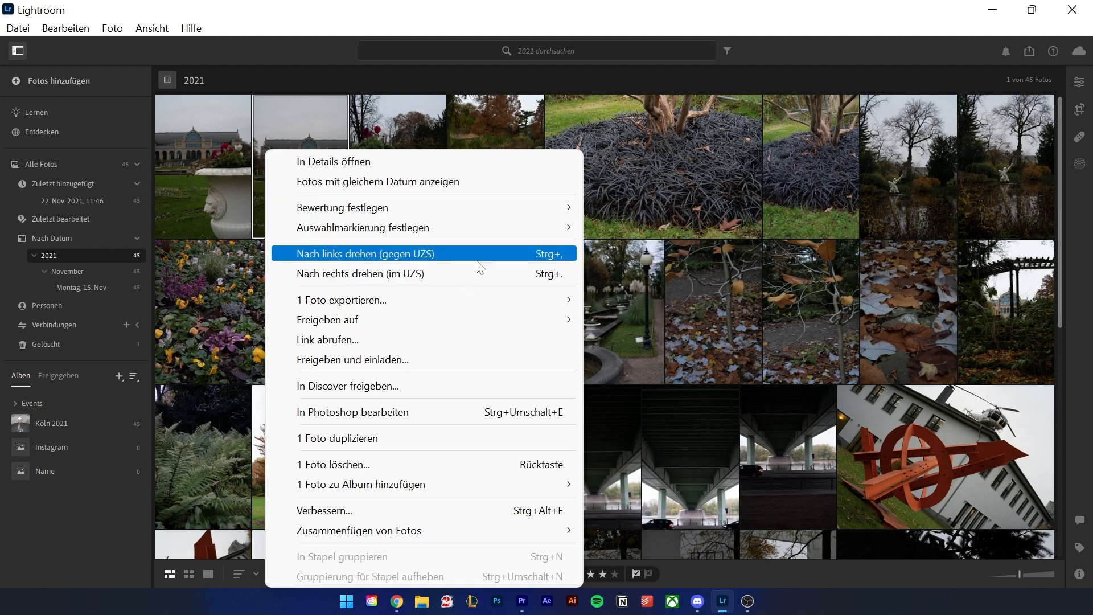
pyautogui.moveTo(426, 307)
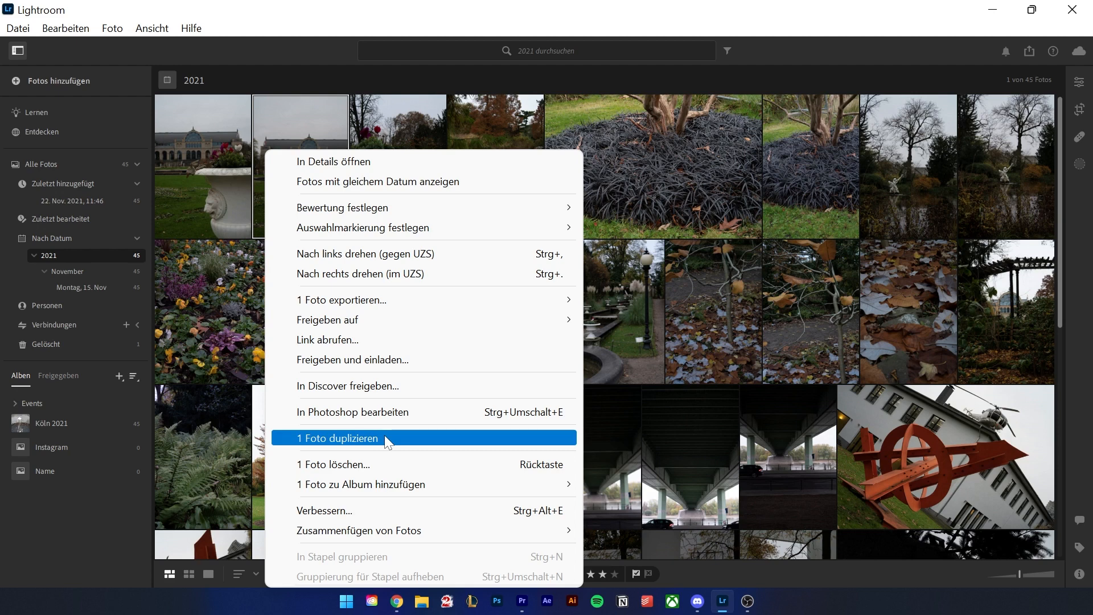
pyautogui.click(359, 502)
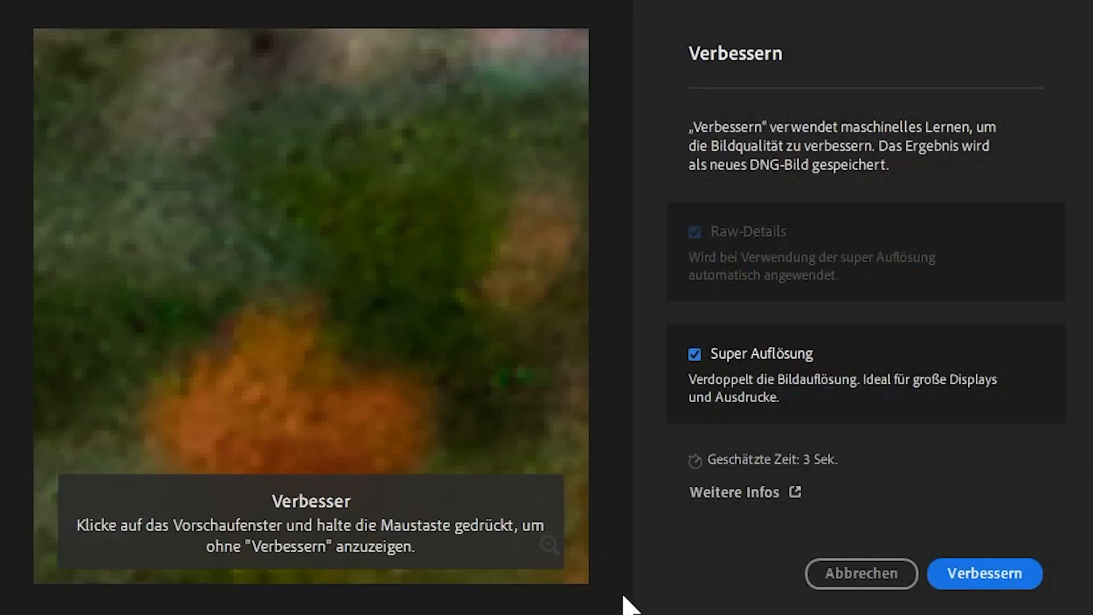
pyautogui.click(288, 403)
pyautogui.moveTo(369, 373)
pyautogui.mouseDown()
pyautogui.moveTo(378, 280)
pyautogui.moveTo(334, 353)
pyautogui.moveTo(366, 371)
pyautogui.mouseUp()
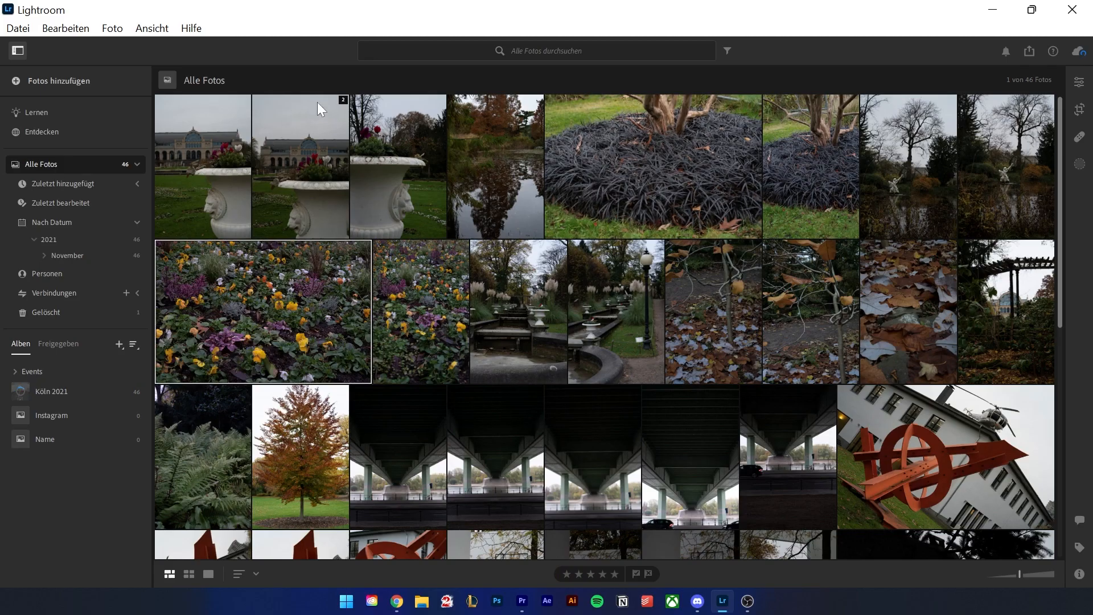
# Open the stacked flower urn photo in detail view and compare its two versions
pyautogui.click(317, 102)
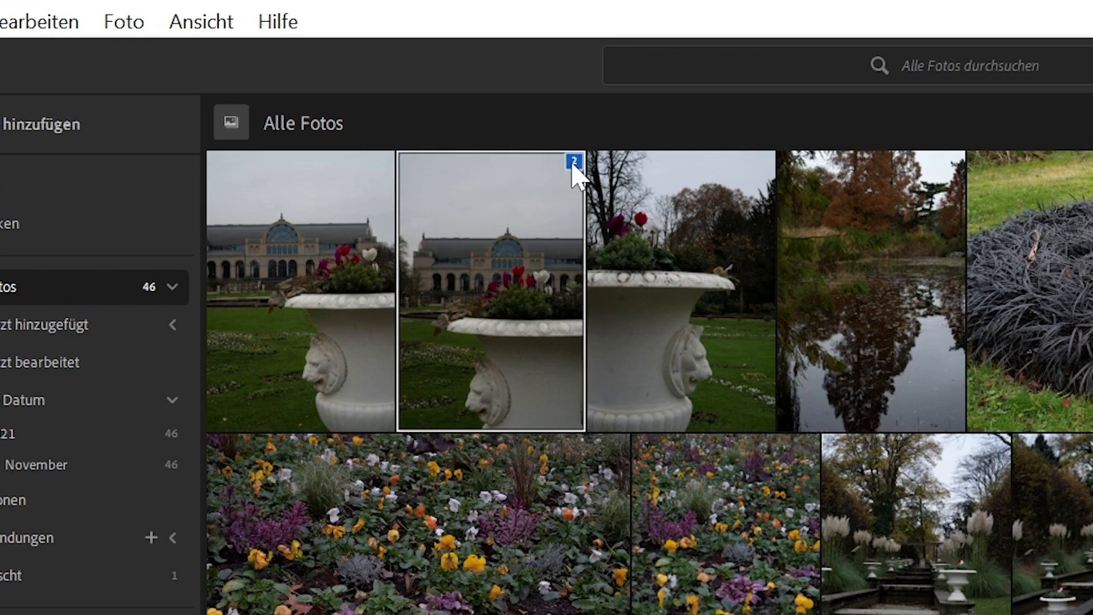
pyautogui.doubleClick(535, 276)
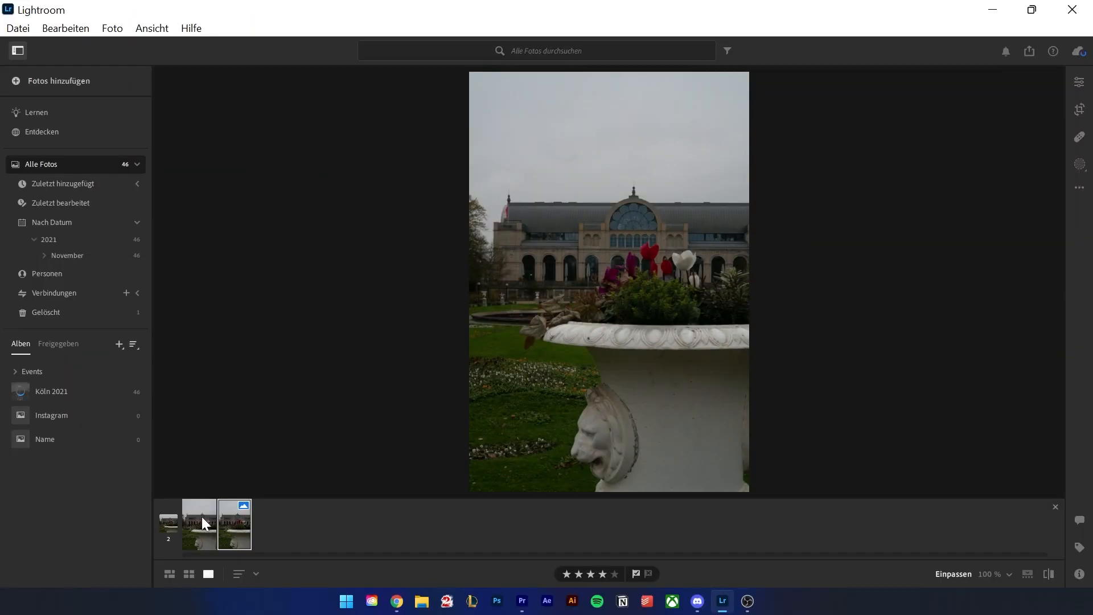
pyautogui.click(199, 520)
pyautogui.click(205, 531)
pyautogui.click(234, 526)
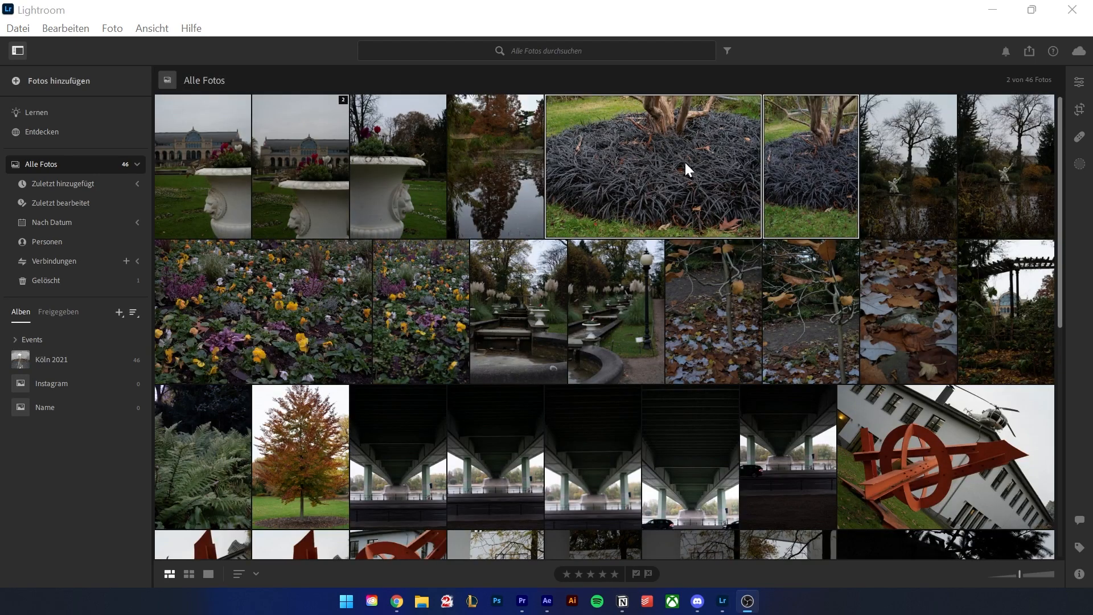
# Group the two dark grass photos into a stack and dissolve the stack again
pyautogui.rightClick(652, 151)
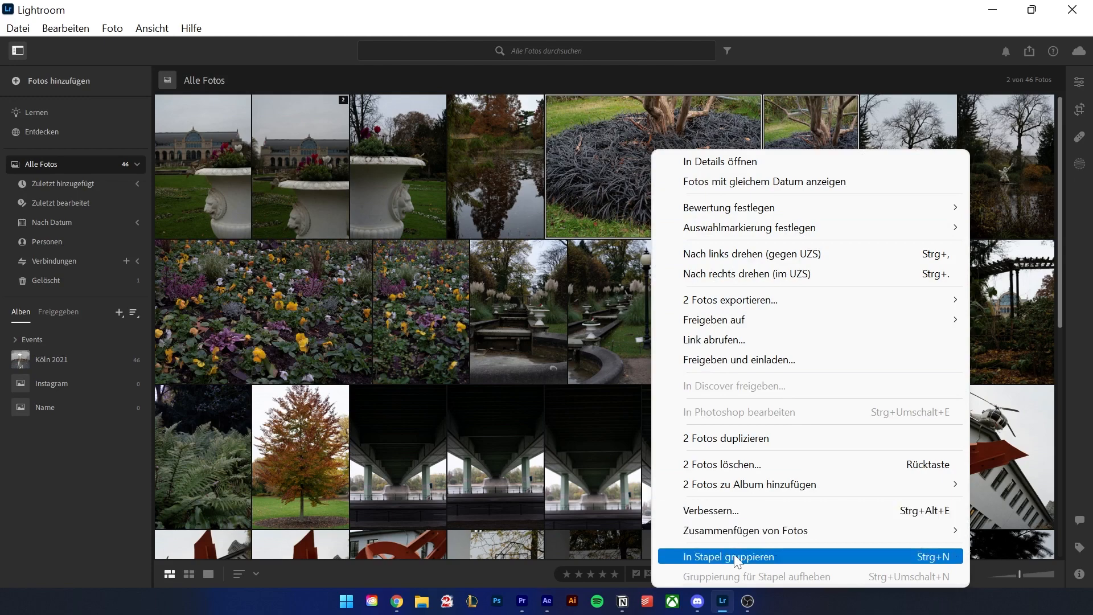
pyautogui.click(735, 557)
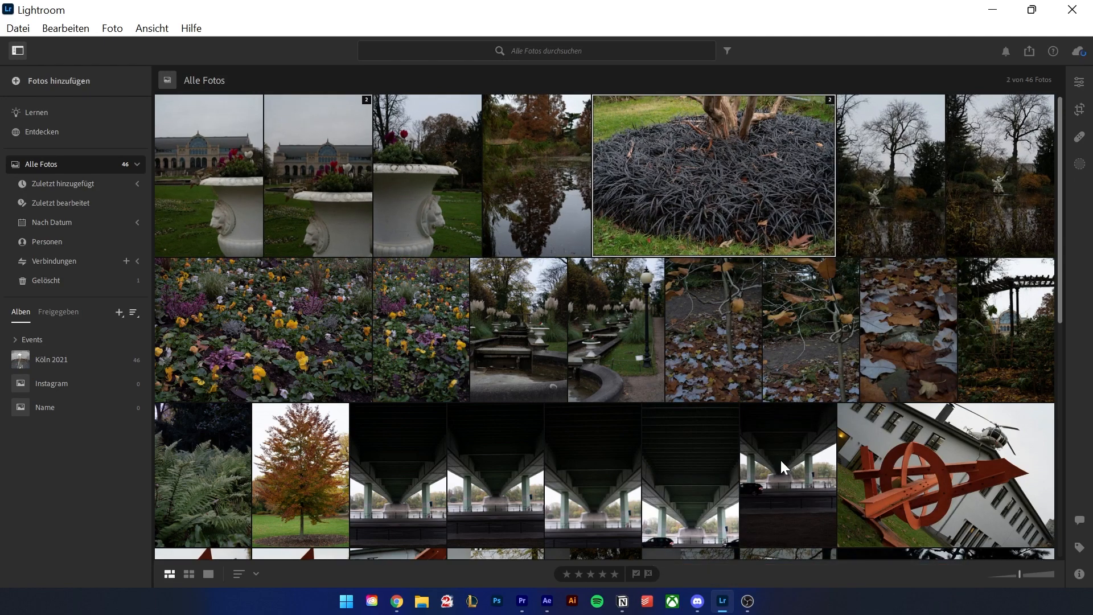
pyautogui.rightClick(721, 149)
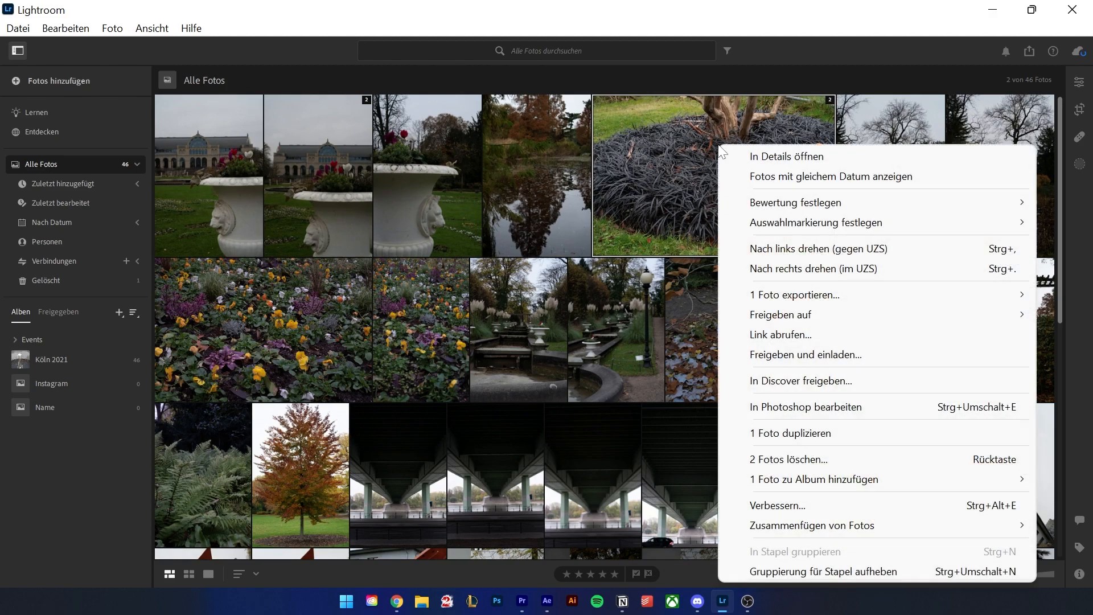
pyautogui.click(791, 567)
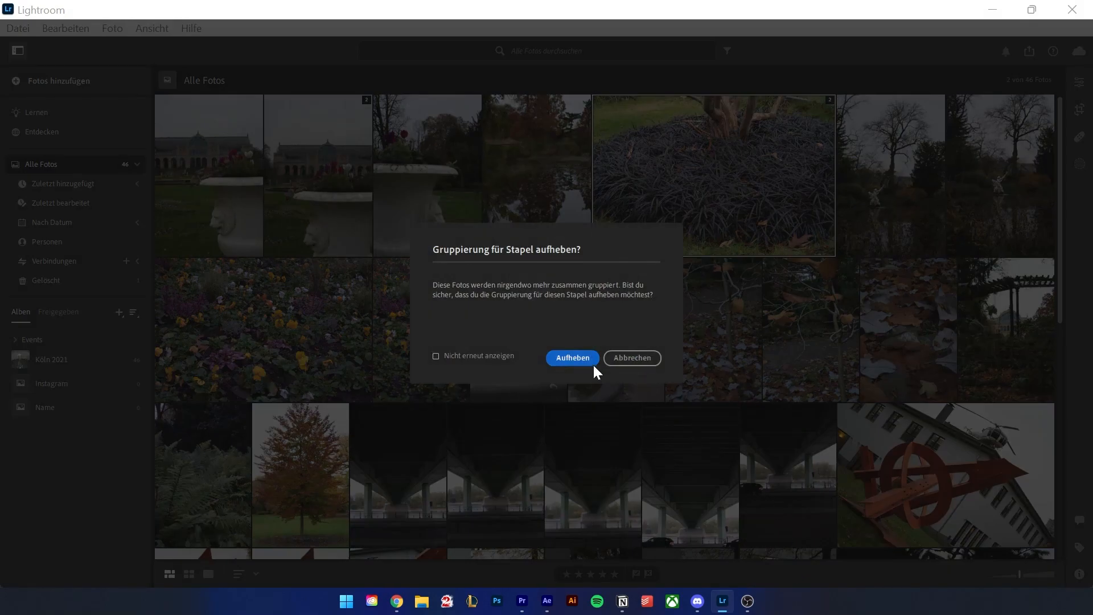
pyautogui.click(572, 357)
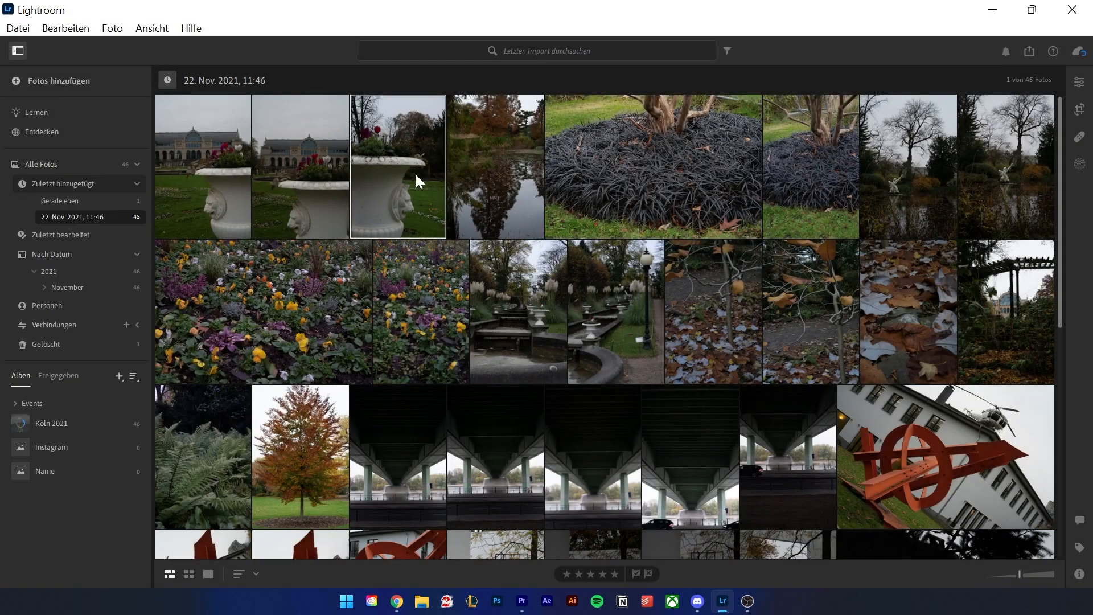
# Examine the photo options, such as enhancing and merging, for the third urn photo and for the two dark grass photos selected together
pyautogui.rightClick(419, 181)
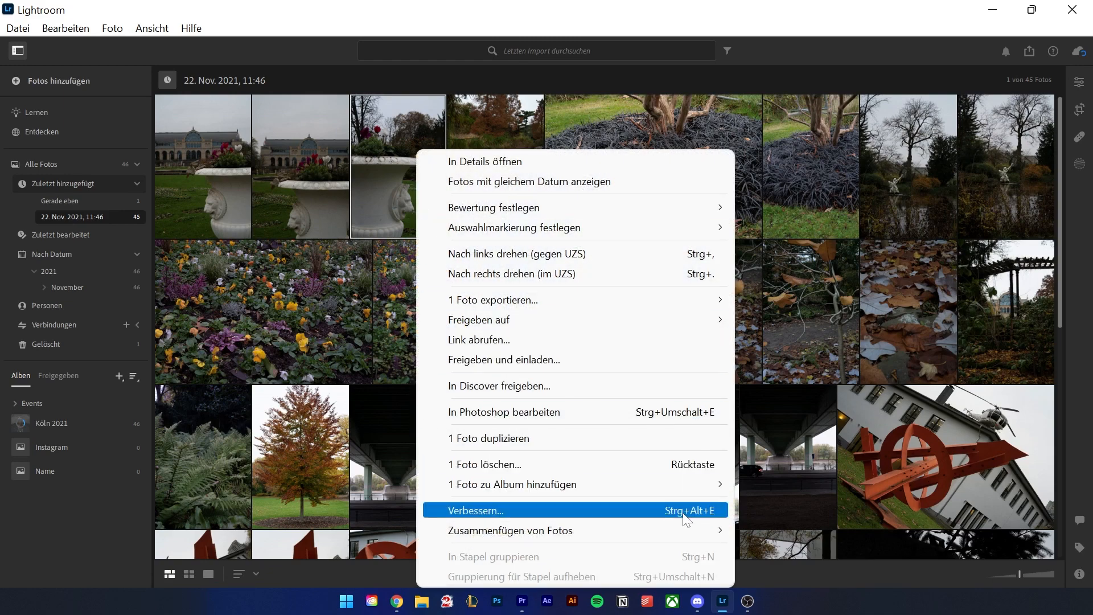
pyautogui.click(593, 419)
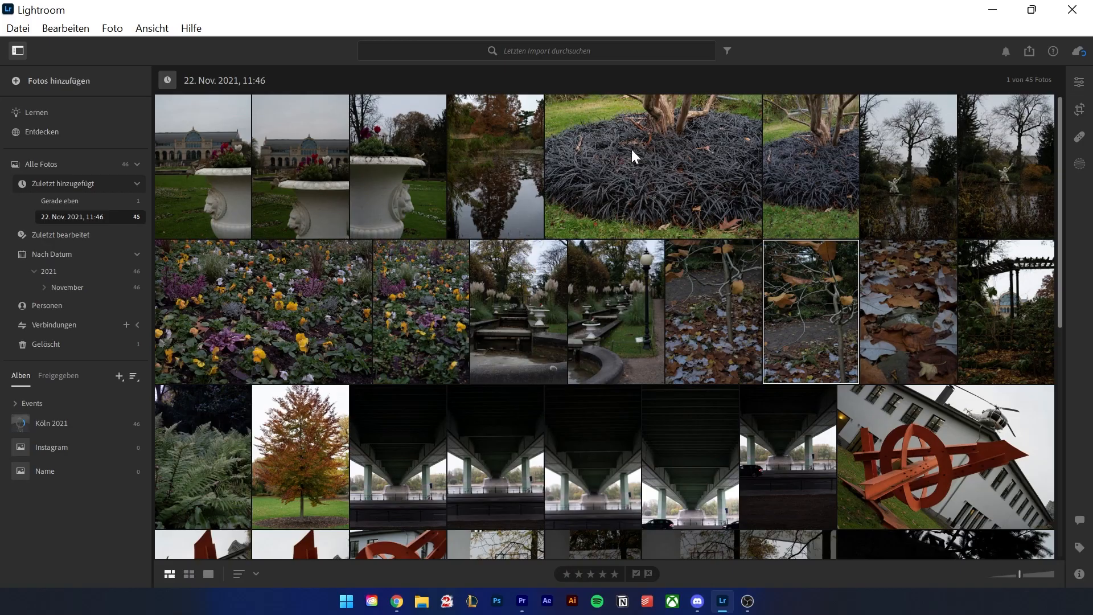
pyautogui.keyDown('ctrl'); pyautogui.click(804, 161); pyautogui.keyUp('ctrl')
pyautogui.rightClick(801, 159)
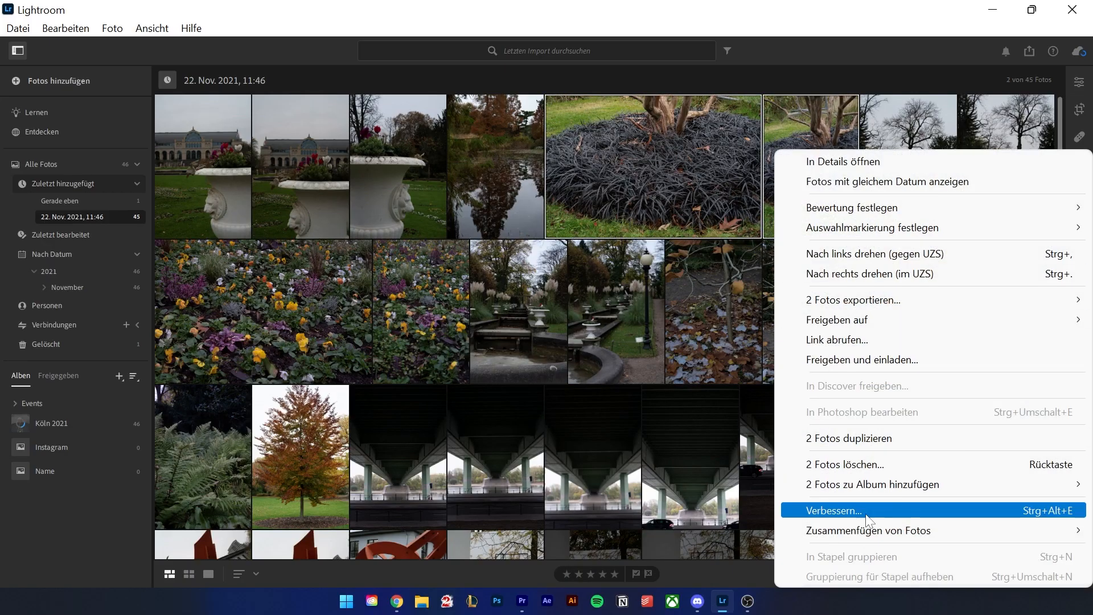
pyautogui.moveTo(855, 535)
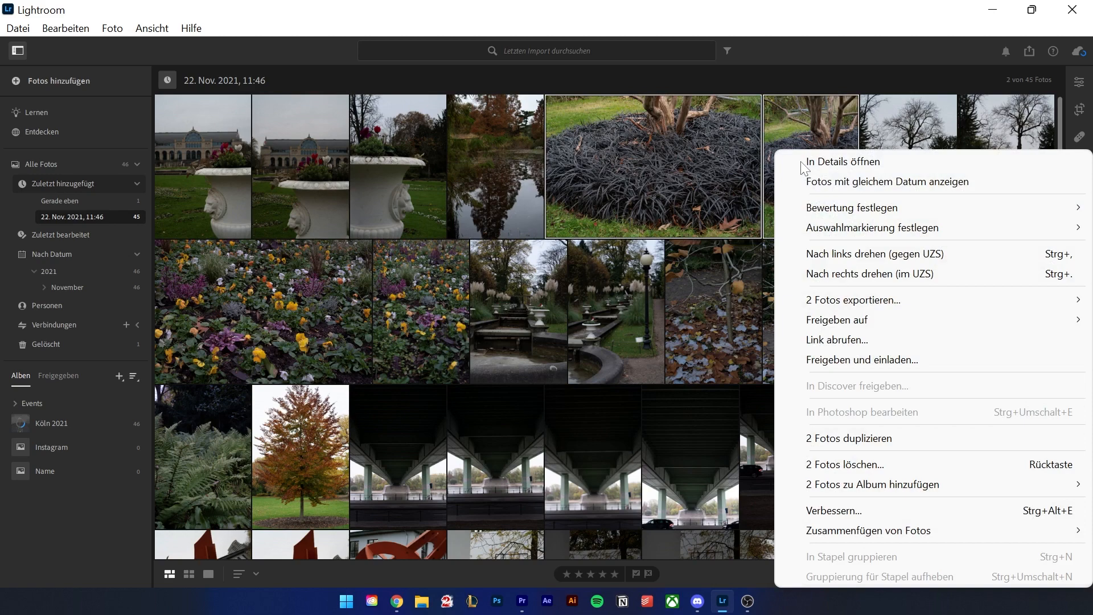
pyautogui.click(58, 31)
pyautogui.moveTo(109, 29)
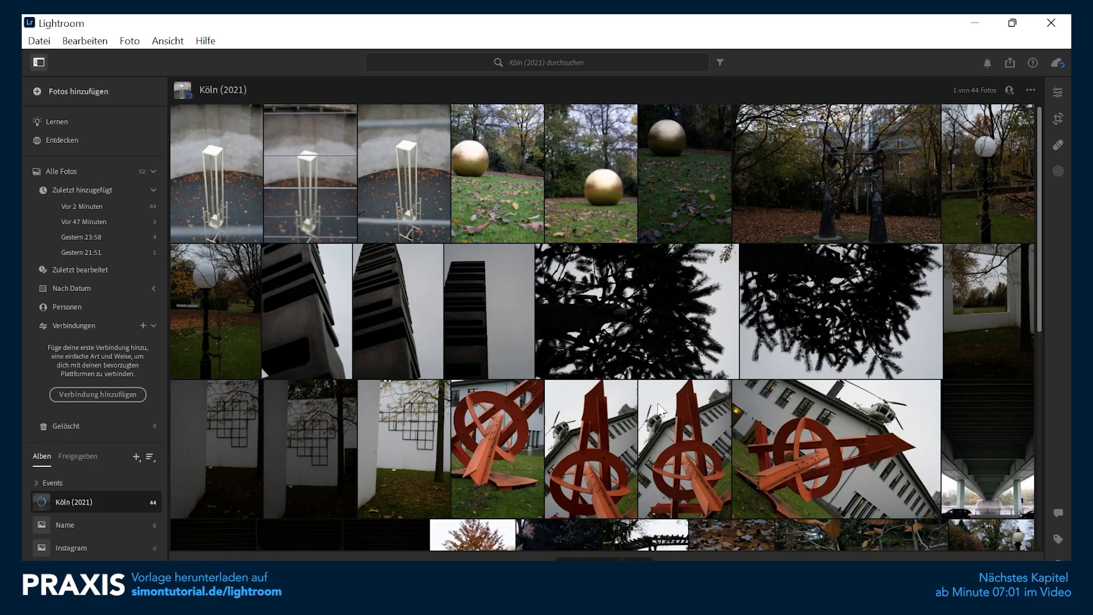
# Select all photos of the most recent import in the library and add them to the Köln (2021) album
pyautogui.scroll(-5, 527, 312)
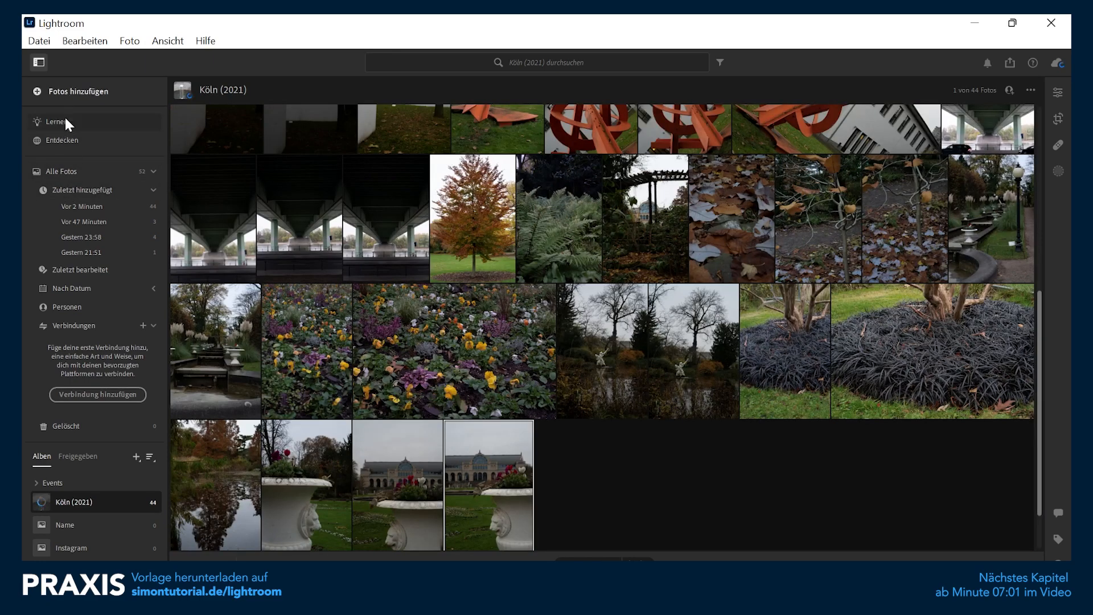
pyautogui.click(71, 169)
pyautogui.scroll(10, 575, 302)
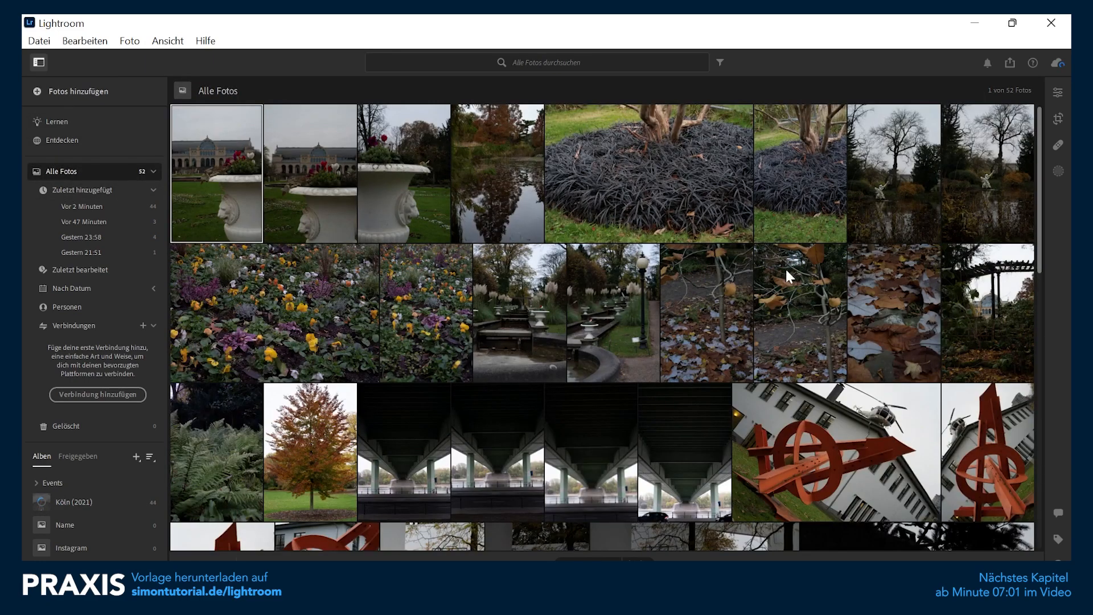
pyautogui.scroll(-6, 694, 335)
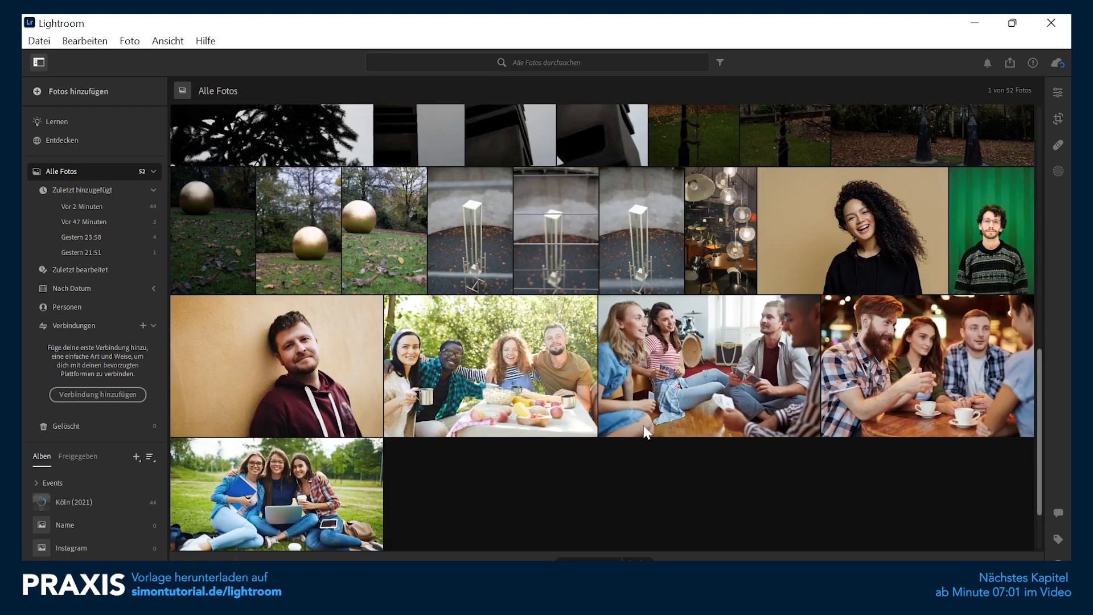
pyautogui.scroll(10, 644, 427)
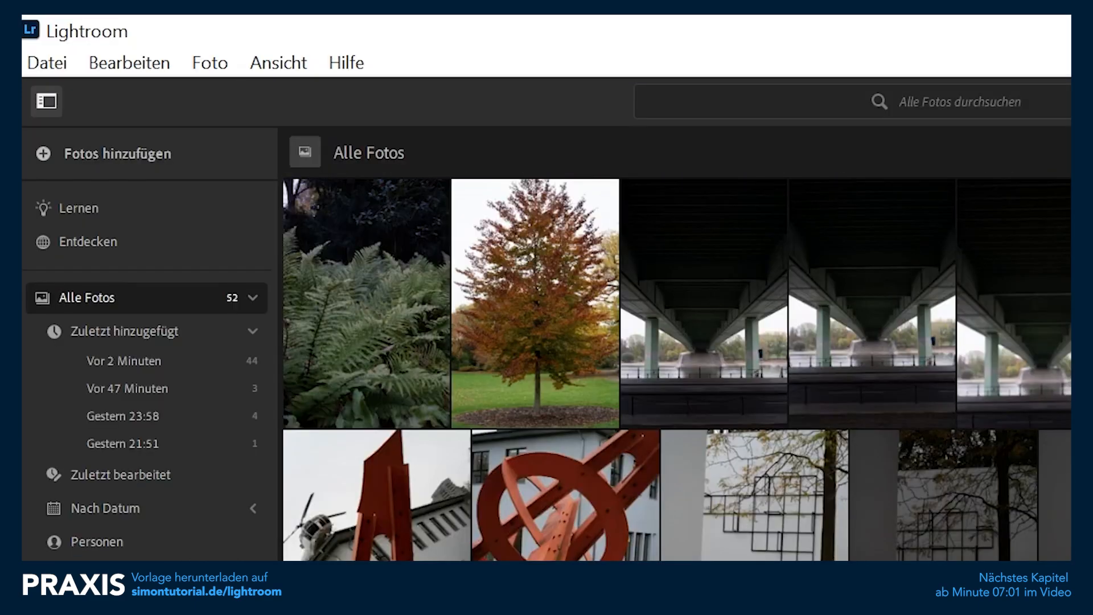
pyautogui.click(109, 359)
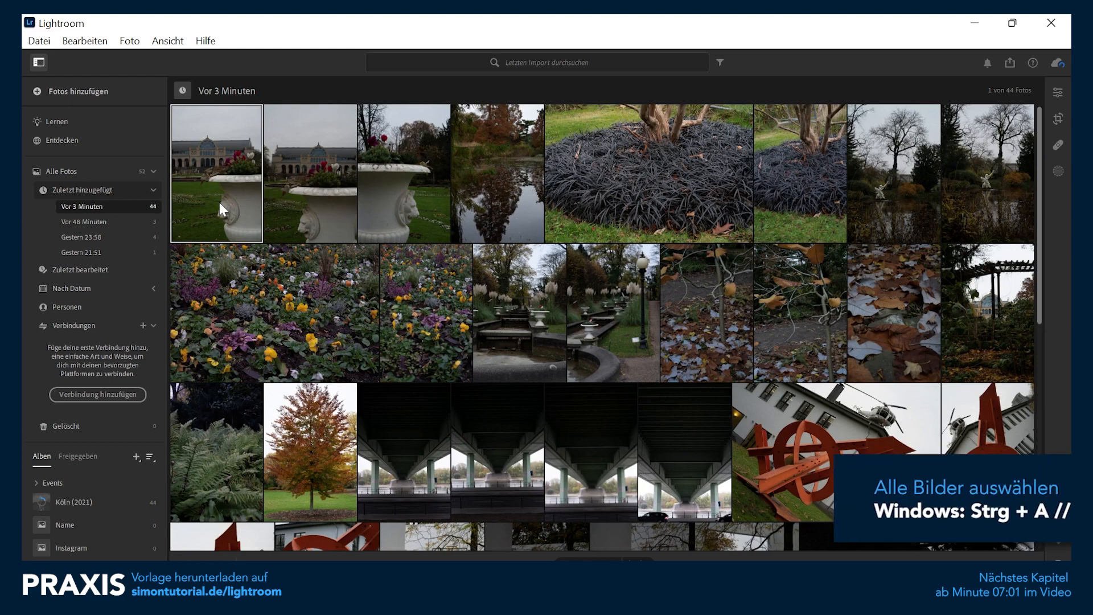
pyautogui.hotkey('ctrl', 'a')
pyautogui.rightClick(309, 191)
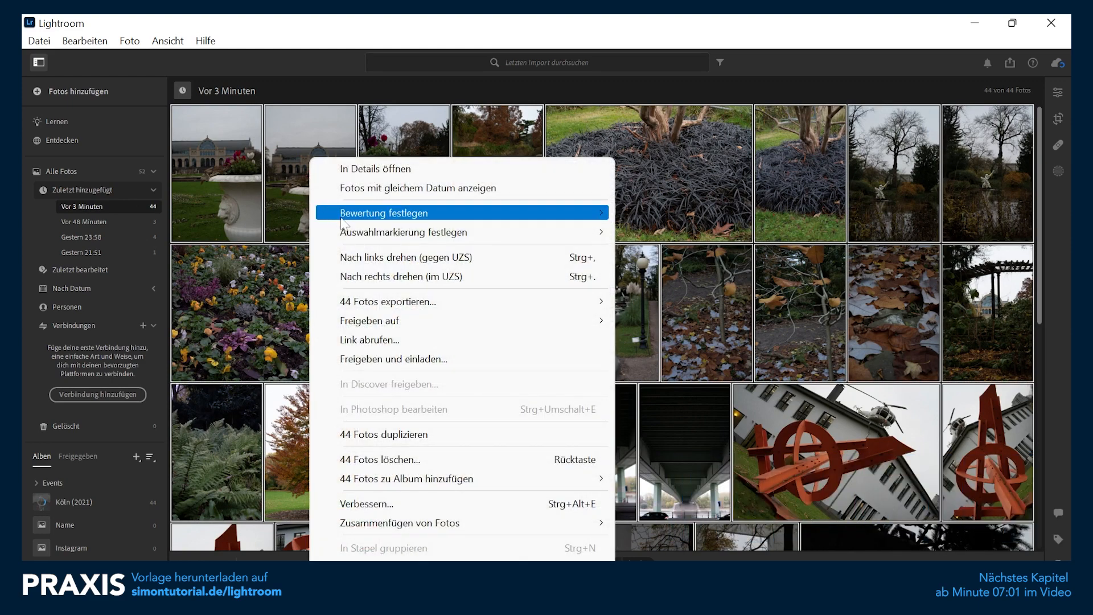
pyautogui.moveTo(558, 480)
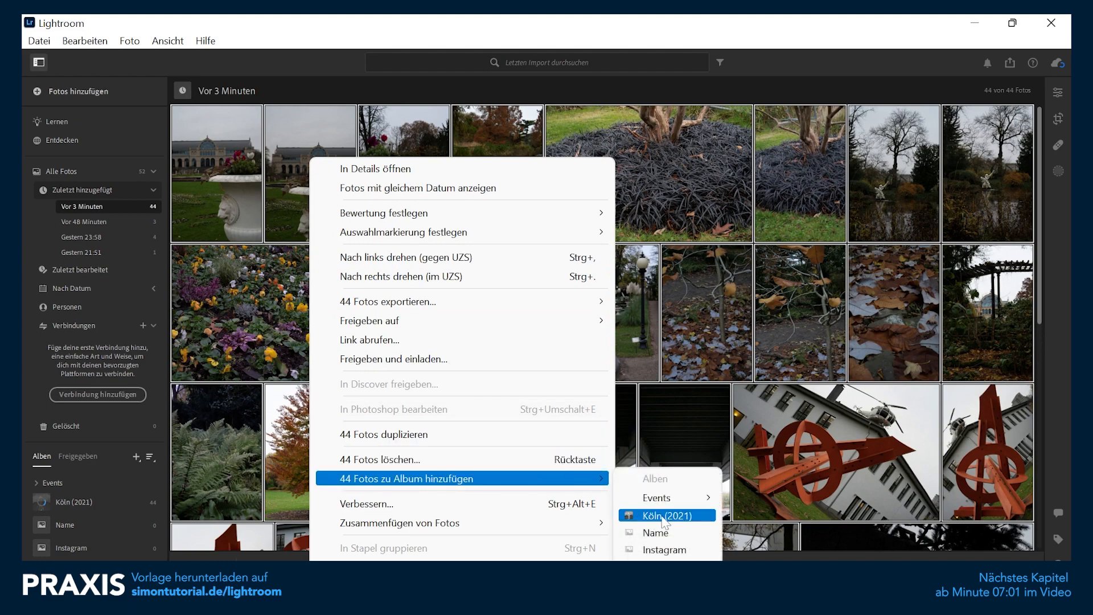
pyautogui.click(663, 516)
# Open the Köln (2021) album and flag weak photos as rejected, including the wide dark grass photo and the second cage sculpture photo
pyautogui.click(81, 505)
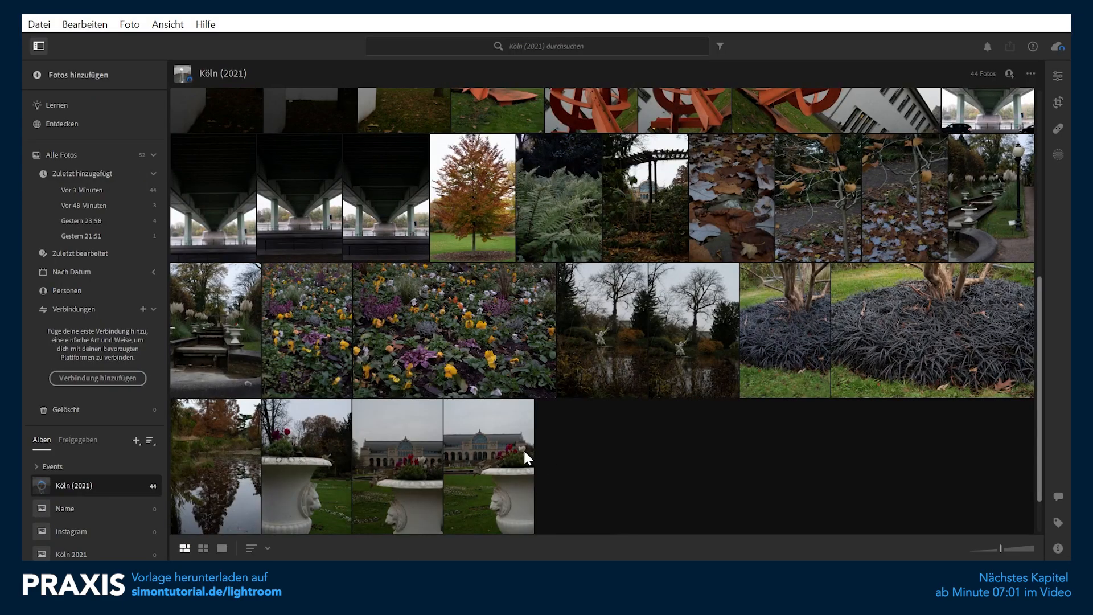
pyautogui.scroll(2, 925, 405)
pyautogui.click(925, 405)
pyautogui.scroll(2, 911, 404)
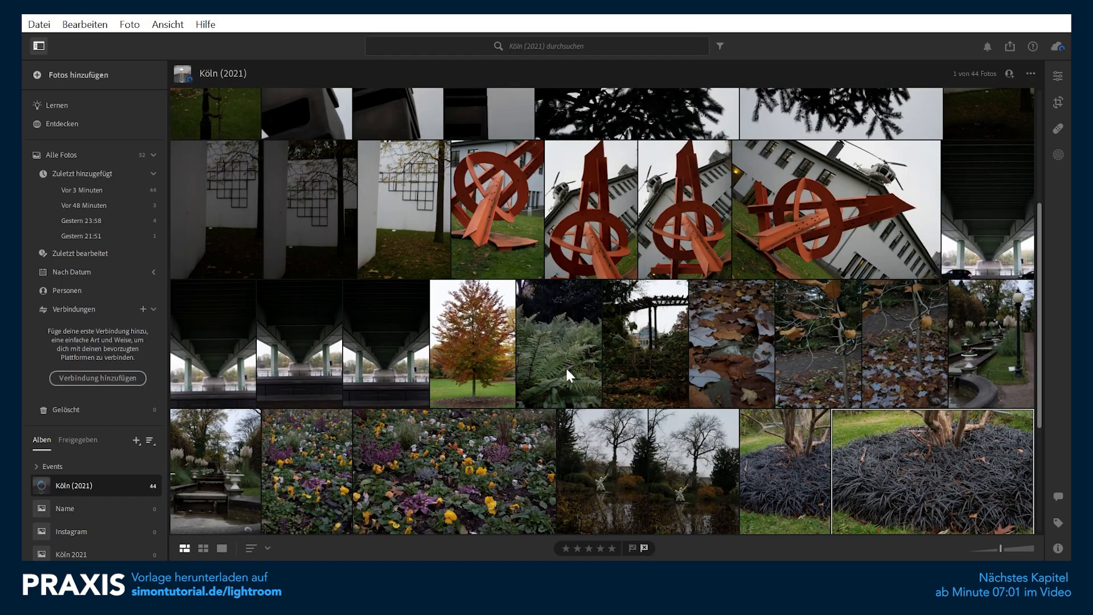
pyautogui.scroll(4, 568, 374)
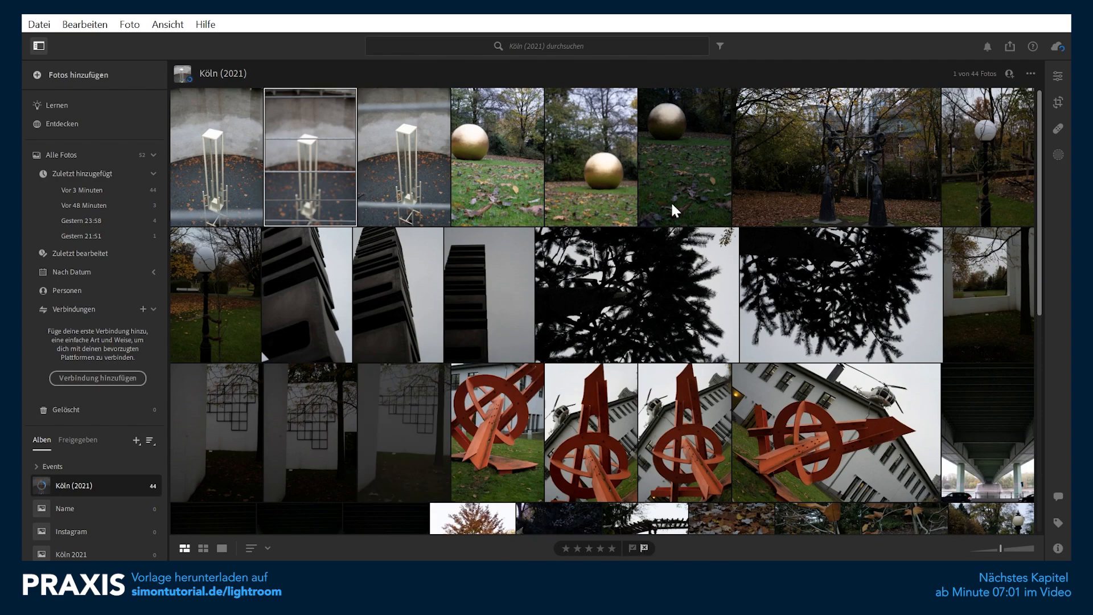
pyautogui.scroll(-5, 555, 409)
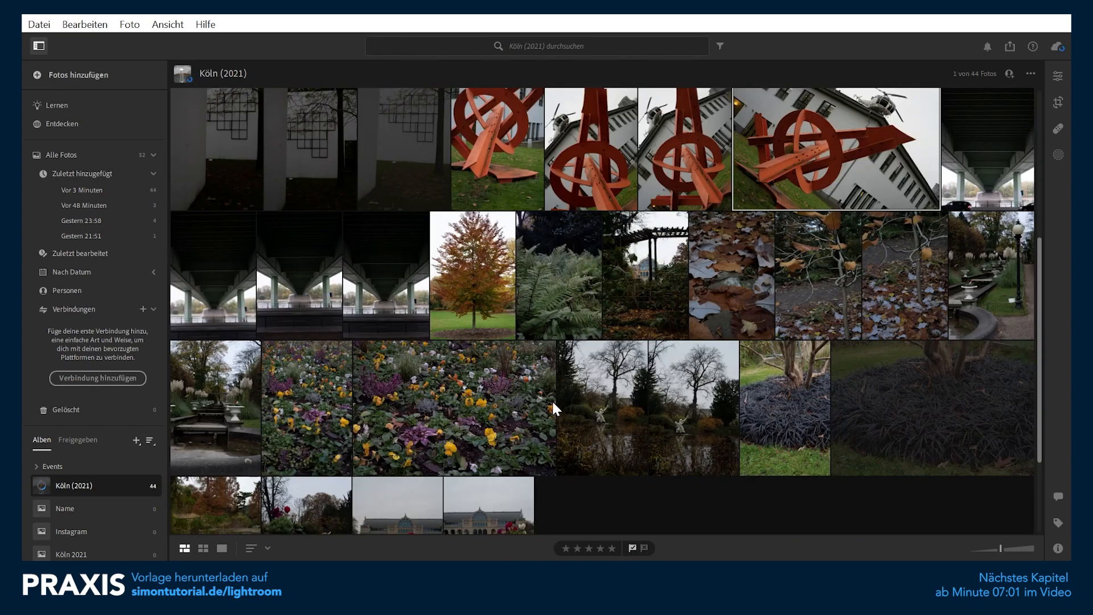
# Flag good photos near the end of the album as picks, including a bridge photo and the upright fountain photo
pyautogui.click(216, 276)
pyautogui.click(633, 547)
pyautogui.scroll(-2, 540, 409)
pyautogui.click(399, 407)
pyautogui.click(632, 548)
pyautogui.click(236, 281)
pyautogui.click(633, 548)
# Flag a pond statue photo, the fallen-leaves close-up and the second tower photo as picks
pyautogui.scroll(1, 759, 372)
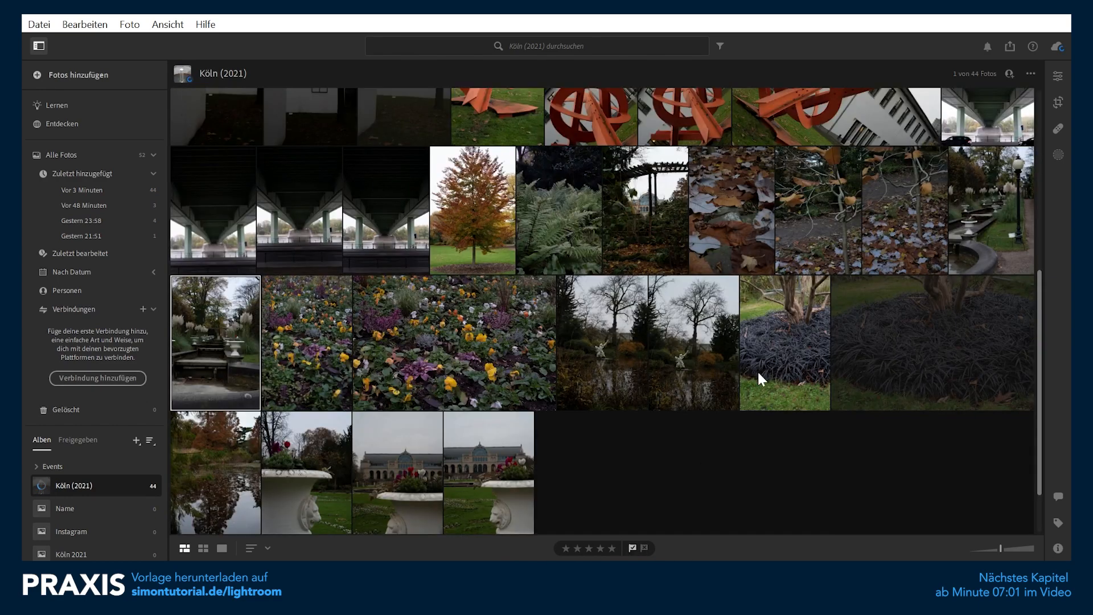
pyautogui.click(701, 373)
pyautogui.click(633, 549)
pyautogui.scroll(3, 538, 386)
pyautogui.click(732, 376)
pyautogui.click(632, 548)
pyautogui.scroll(4, 564, 390)
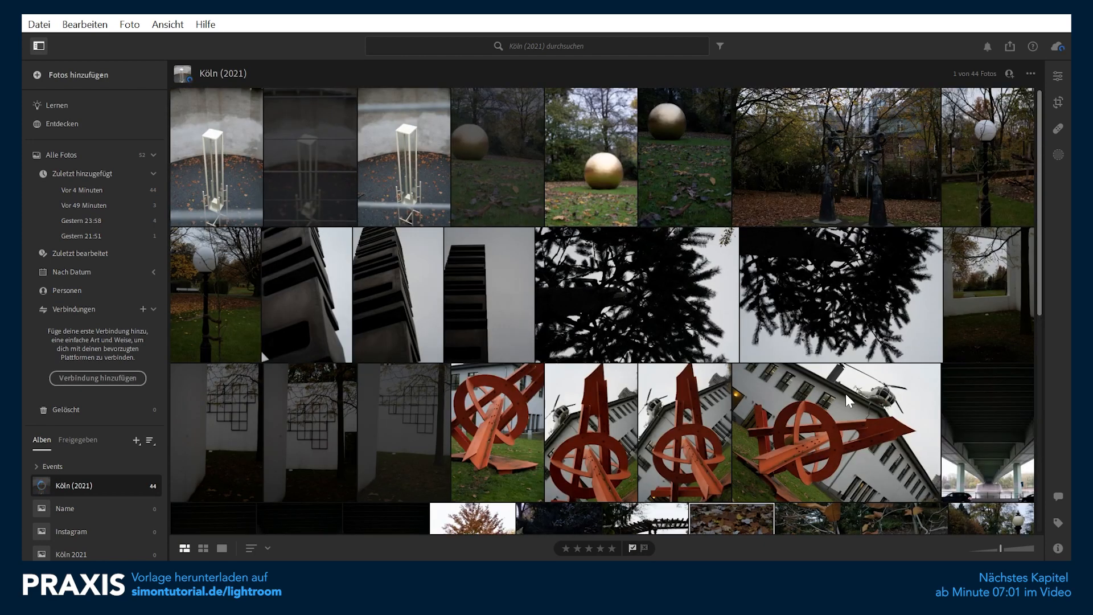
pyautogui.click(399, 296)
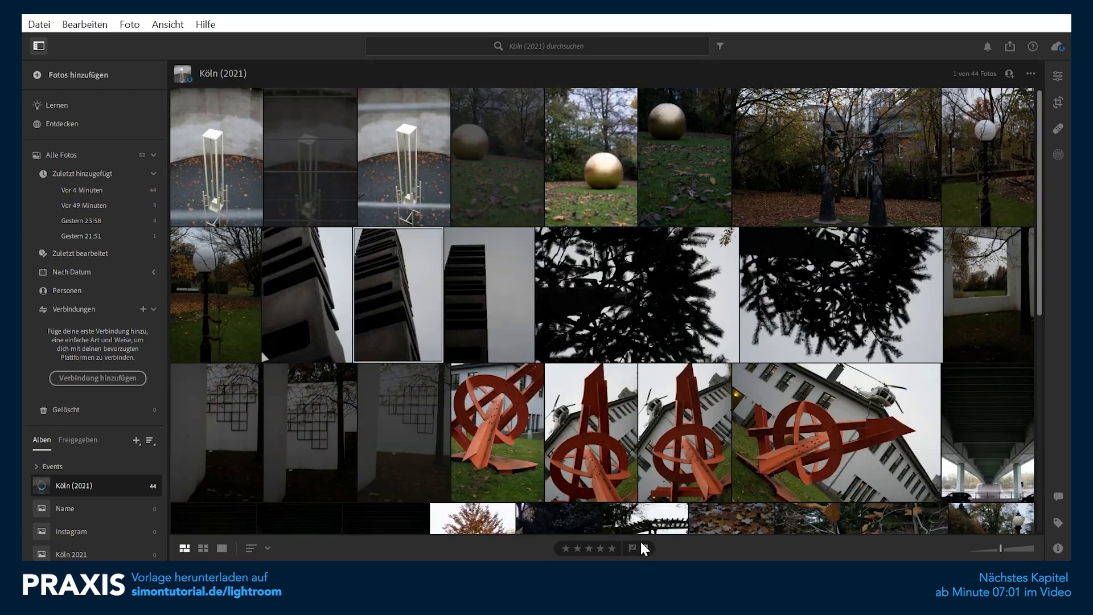
pyautogui.click(633, 548)
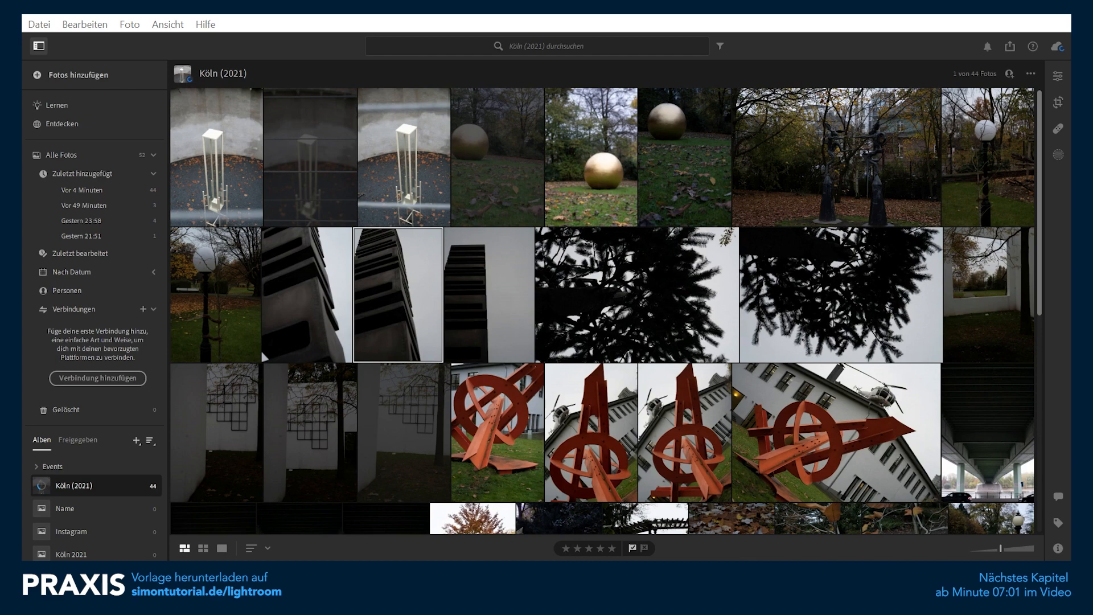
# Filter the Köln (2021) album to show only unmarked and picked photos
pyautogui.click(720, 46)
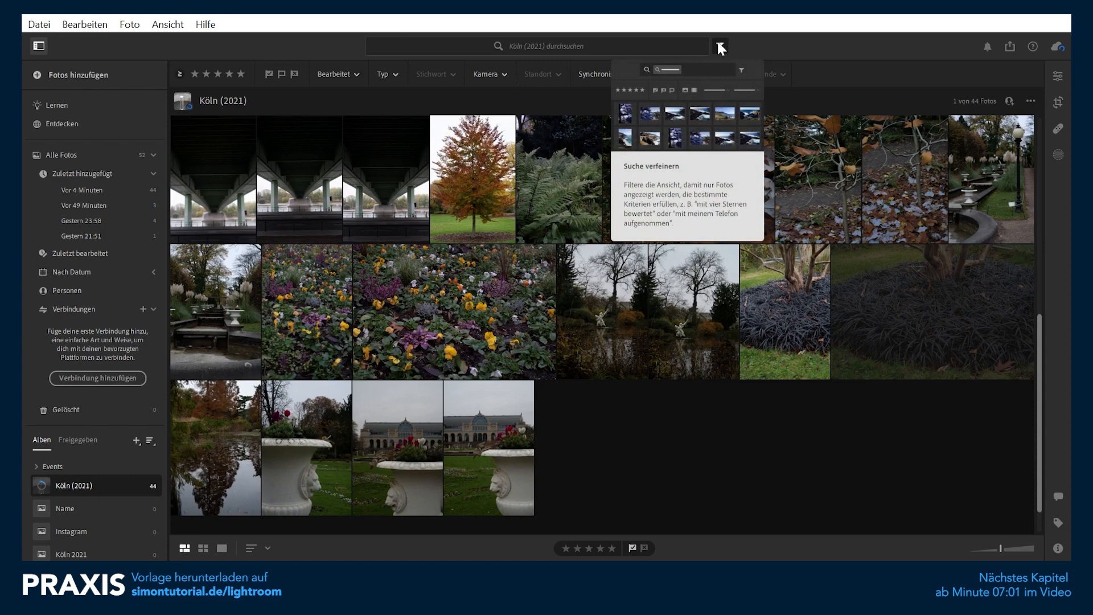
pyautogui.click(281, 74)
pyautogui.scroll(-3, 726, 301)
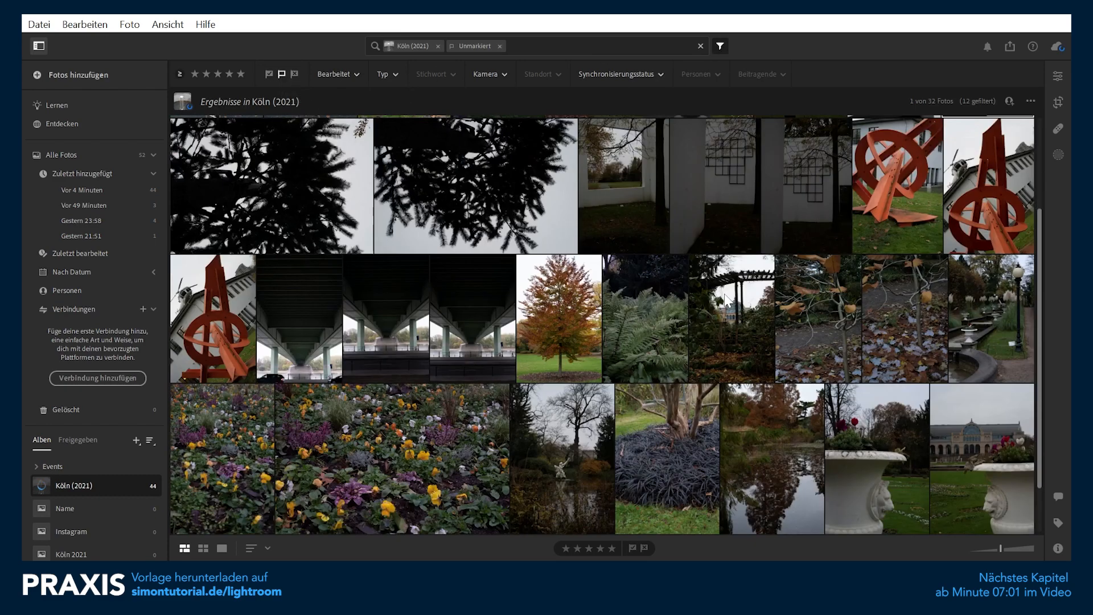
pyautogui.scroll(-2, 727, 300)
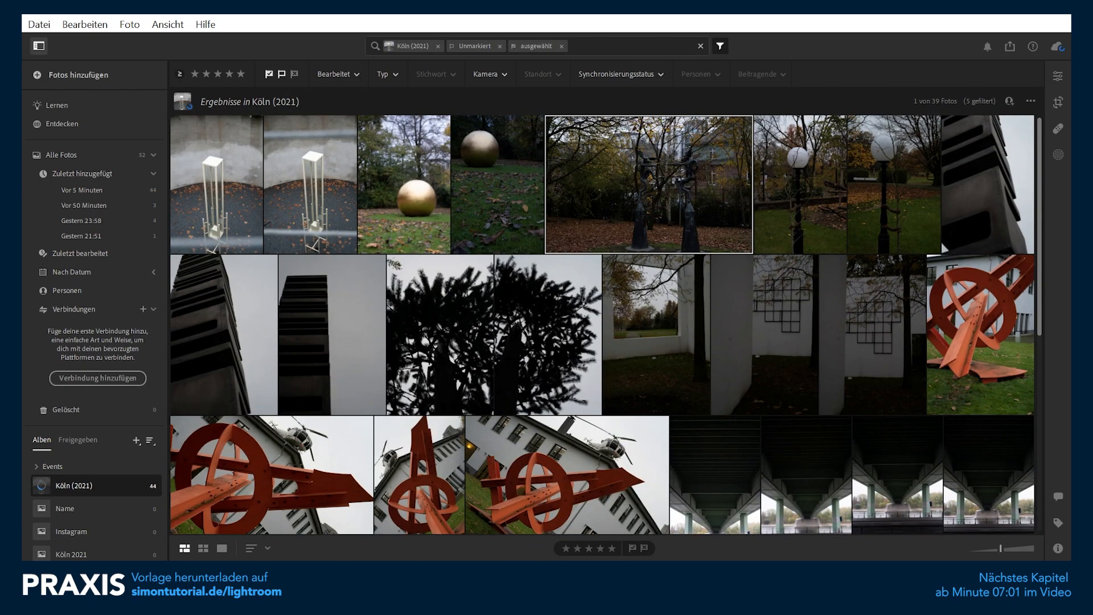
# Rate the first filtered photos with stars, including two for the first cage sculpture photo and four for the tower close-up
pyautogui.click(228, 200)
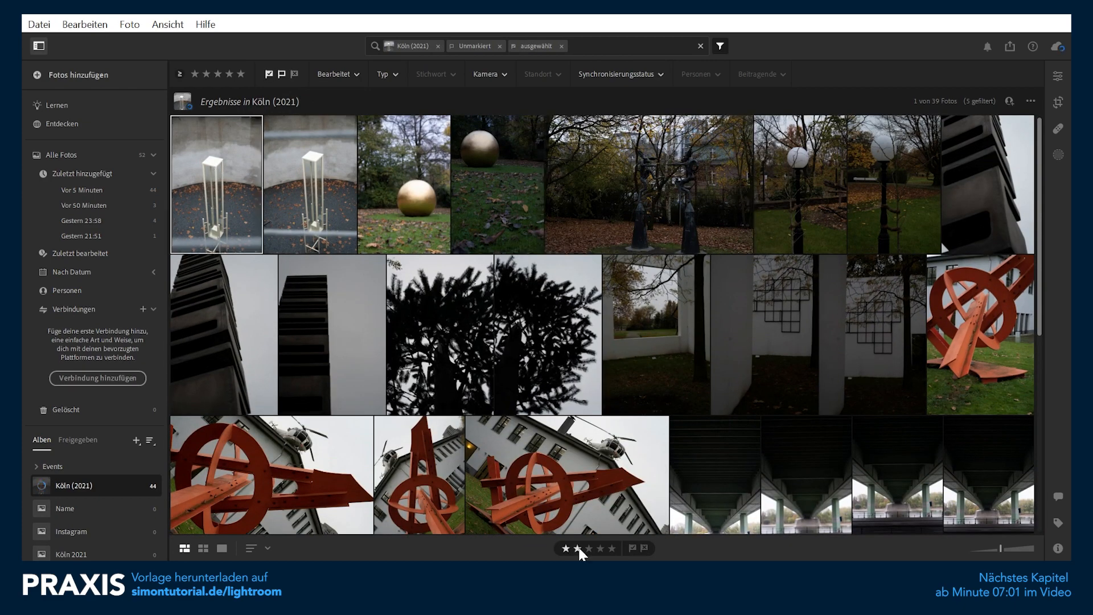
pyautogui.click(578, 549)
pyautogui.press('Right')
pyautogui.press('Right')
pyautogui.click(590, 549)
pyautogui.press('Right')
pyautogui.press('Right')
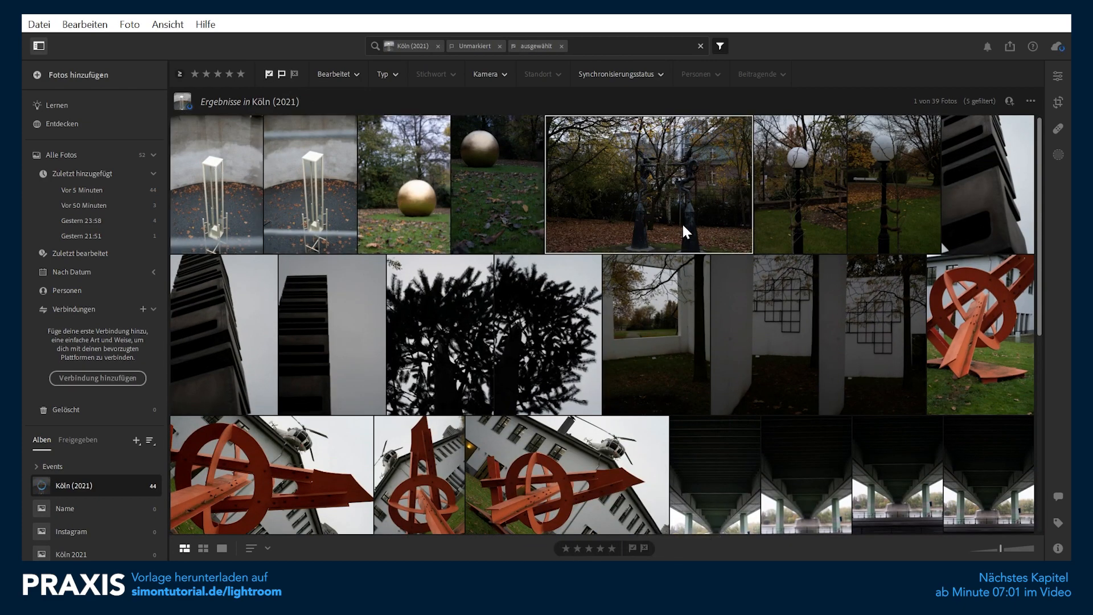
pyautogui.press('Right')
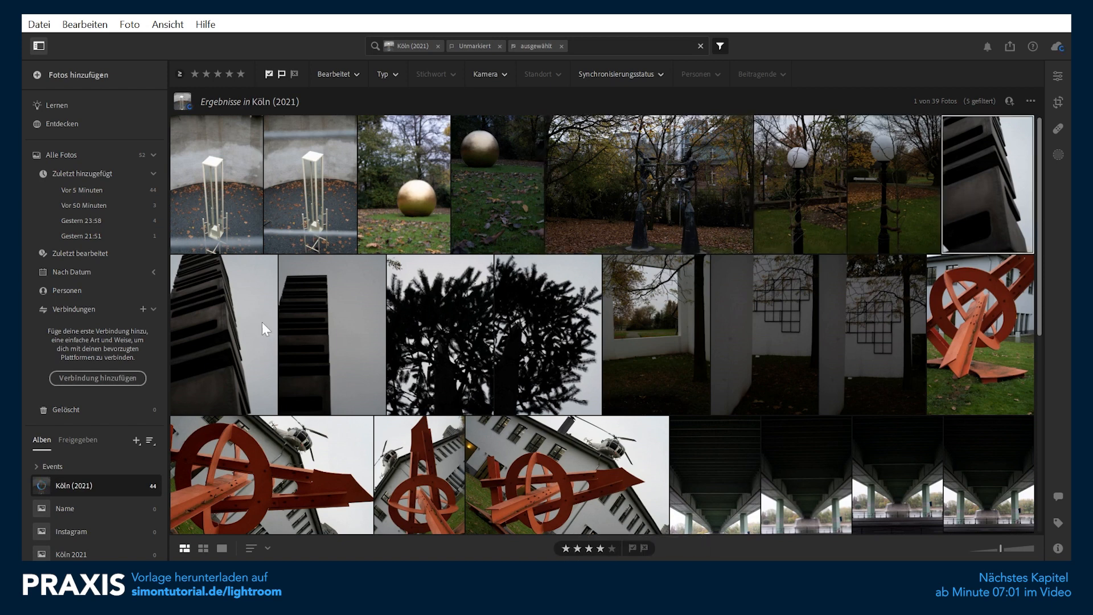
# Limit the filter to unmarked photos and continue the star ratings, giving the first dark branch photo one star
pyautogui.click(269, 76)
pyautogui.press('Right')
pyautogui.press('Right')
pyautogui.press('Right')
pyautogui.press('Right')
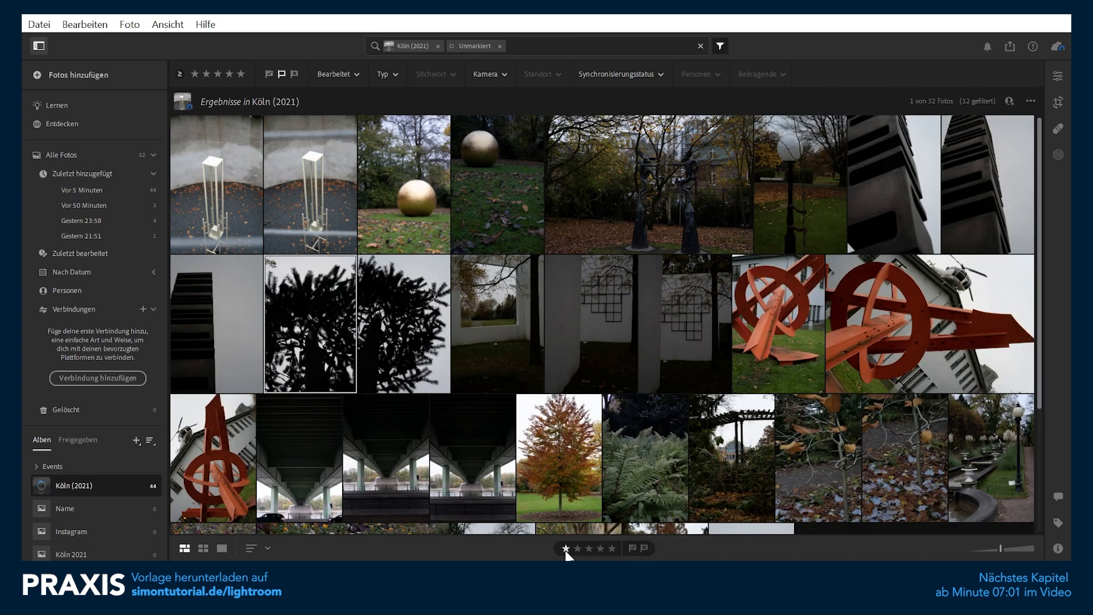
pyautogui.press('Right')
pyautogui.press('Right')
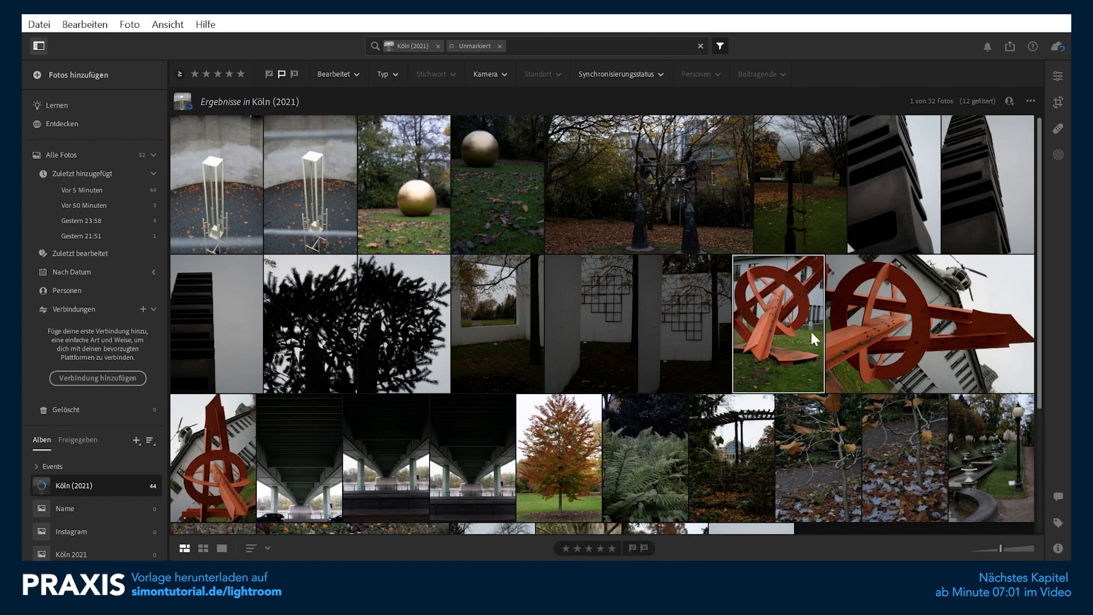
# Continue rating the unmarked photos further down the album, giving the autumn tree photo three stars
pyautogui.scroll(-3, 433, 444)
pyautogui.click(309, 353)
pyautogui.click(589, 347)
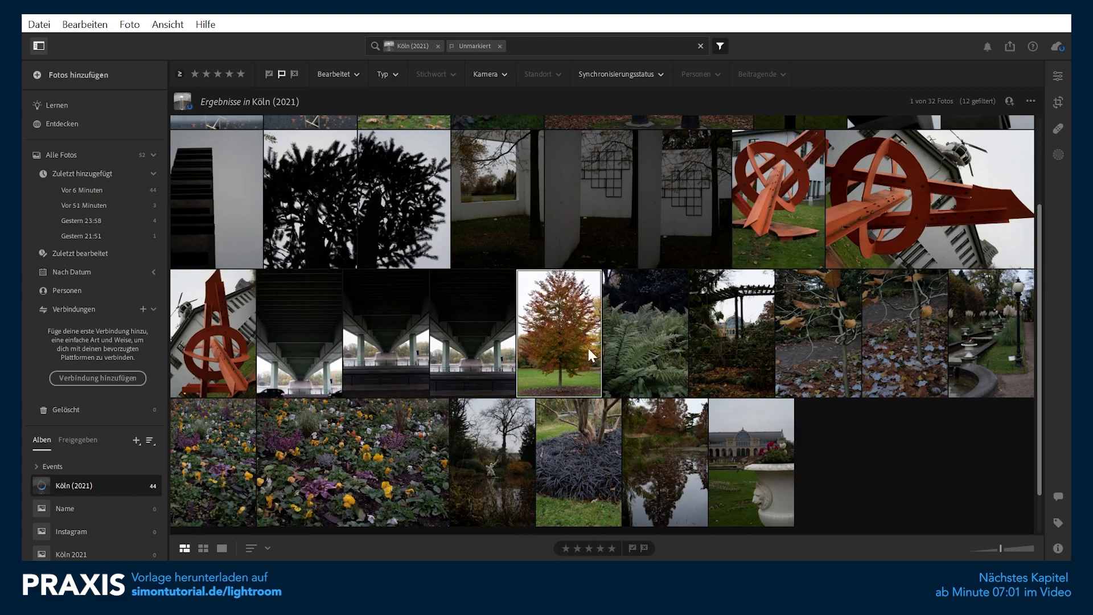
pyautogui.press('3')
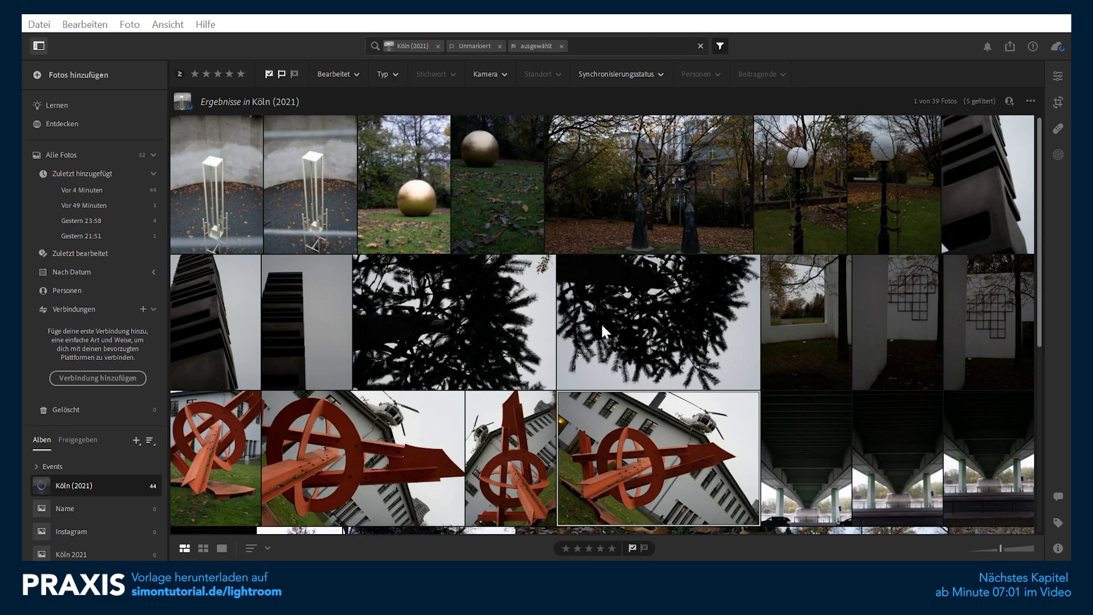
# Open the photo options for the second dark branch photo in the filtered album
pyautogui.click(650, 322)
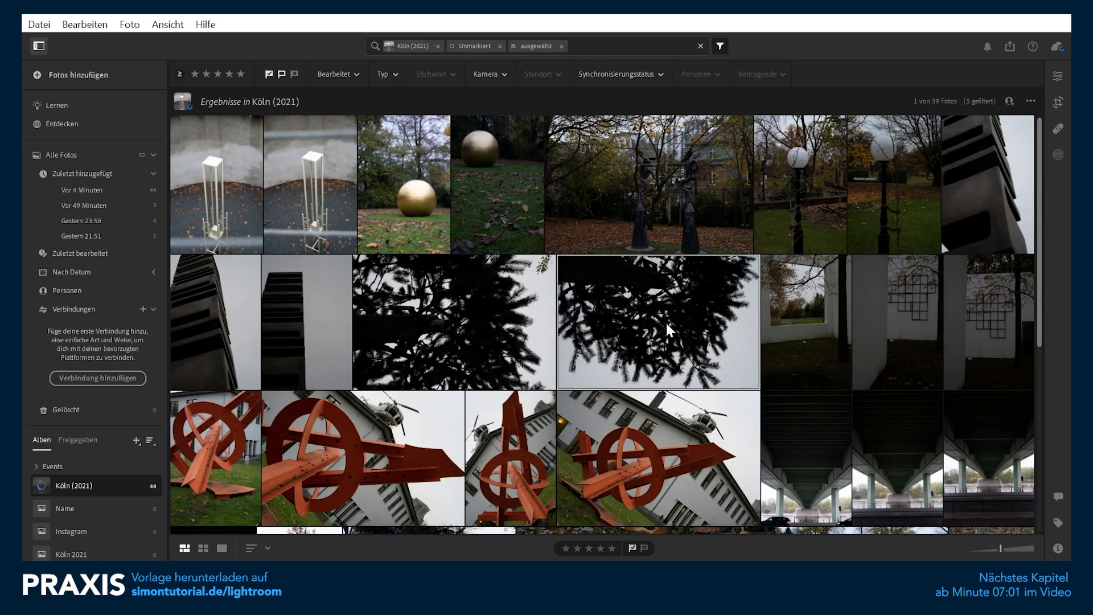
pyautogui.rightClick(682, 320)
pyautogui.click(793, 214)
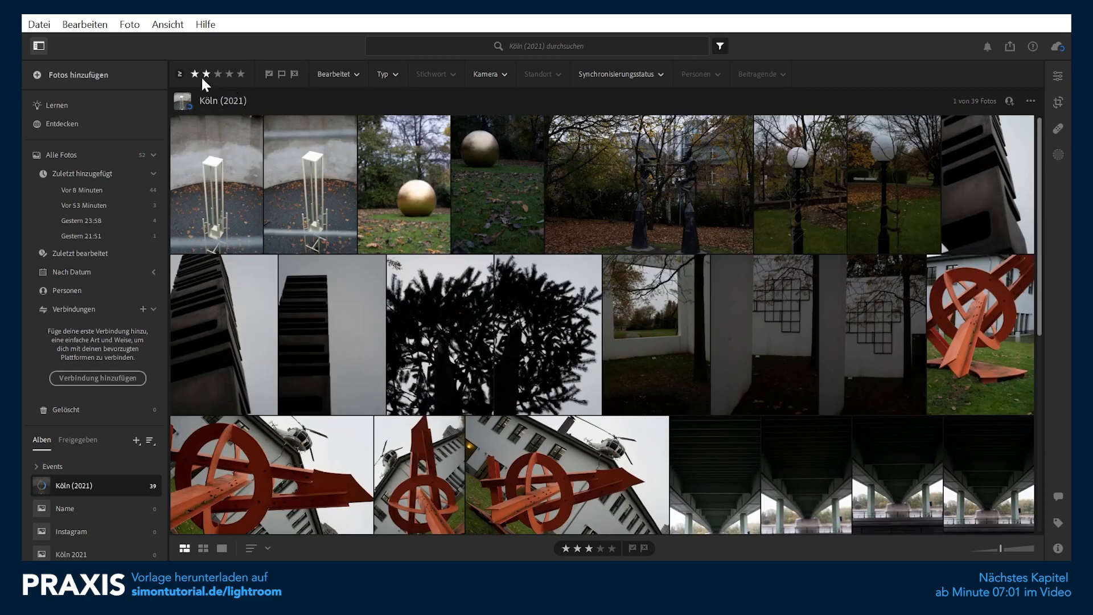
# Filter the Köln (2021) album to show only photos rated two stars or fewer
pyautogui.click(206, 74)
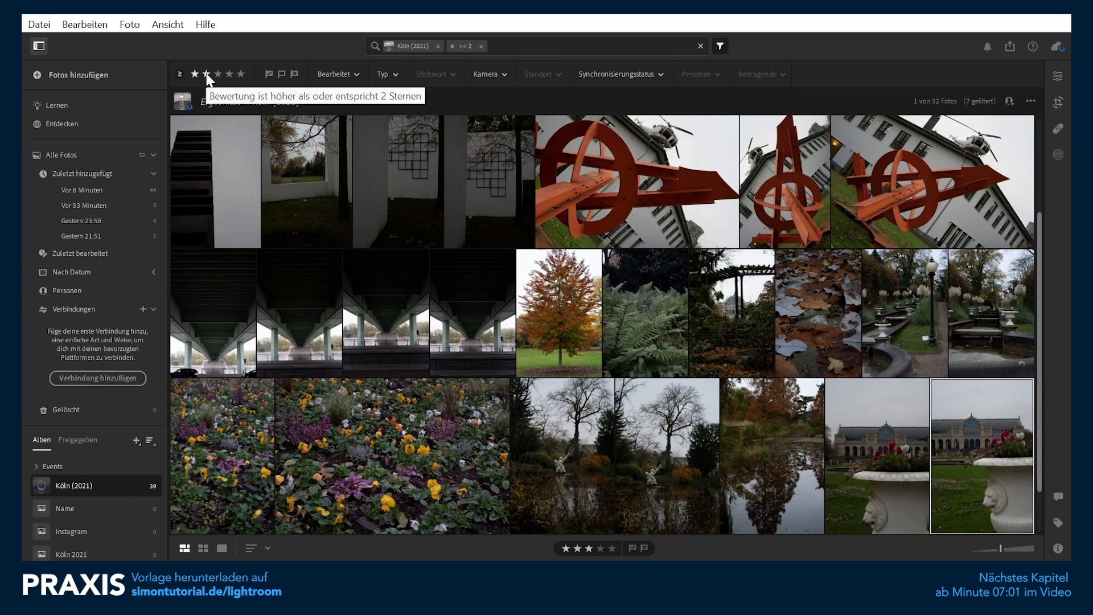
pyautogui.click(179, 73)
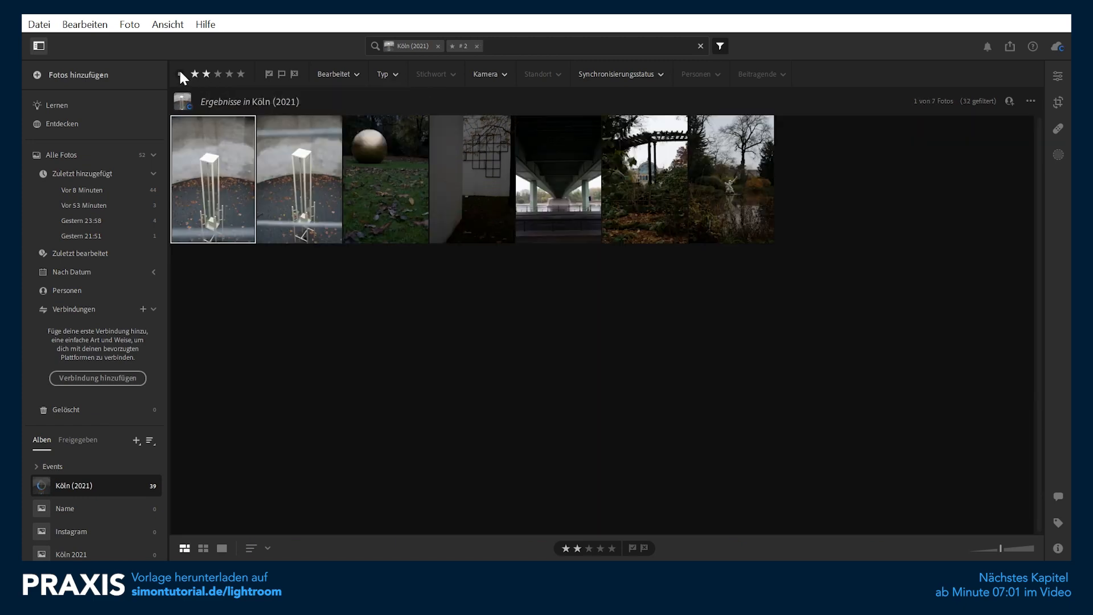
pyautogui.click(180, 74)
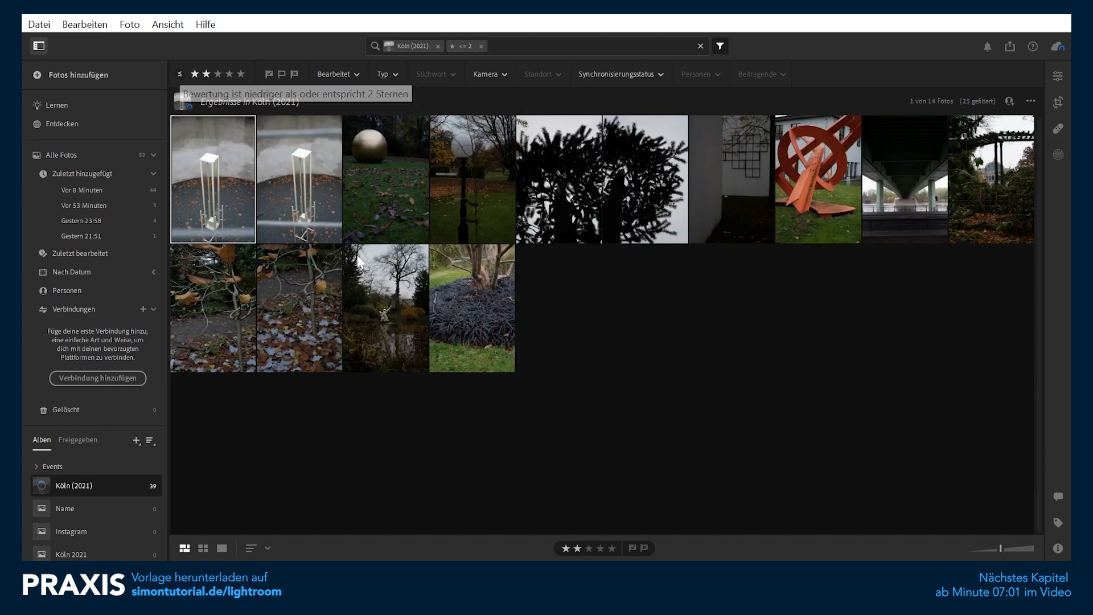
# Remove all photos rated two stars or fewer from the Köln (2021) album
pyautogui.click(473, 316)
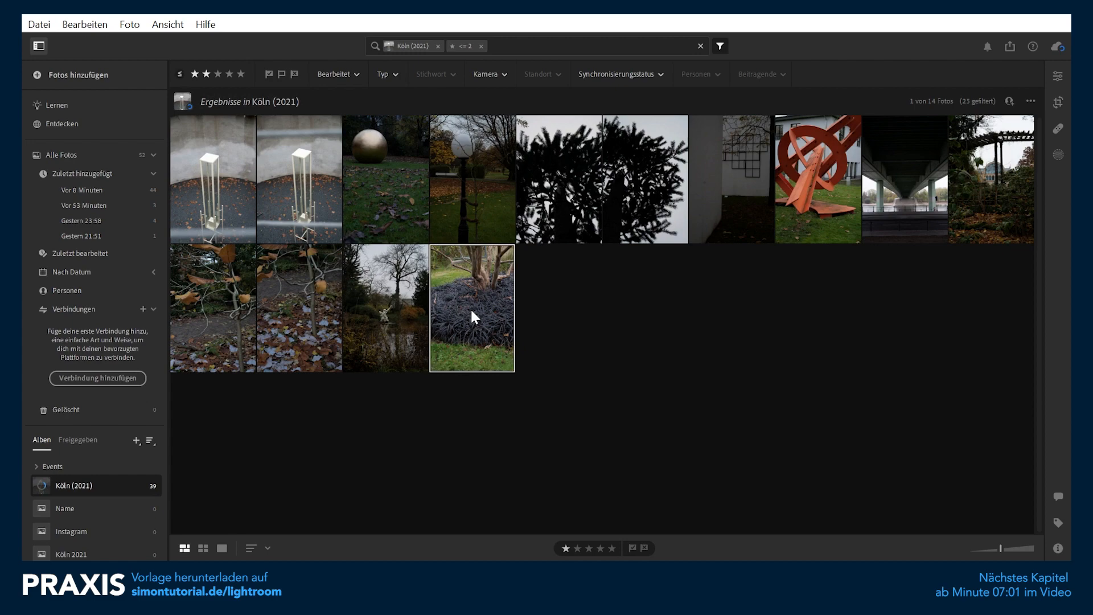
pyautogui.keyDown('shift'); pyautogui.click(233, 174); pyautogui.keyUp('shift')
pyautogui.rightClick(232, 188)
pyautogui.click(347, 444)
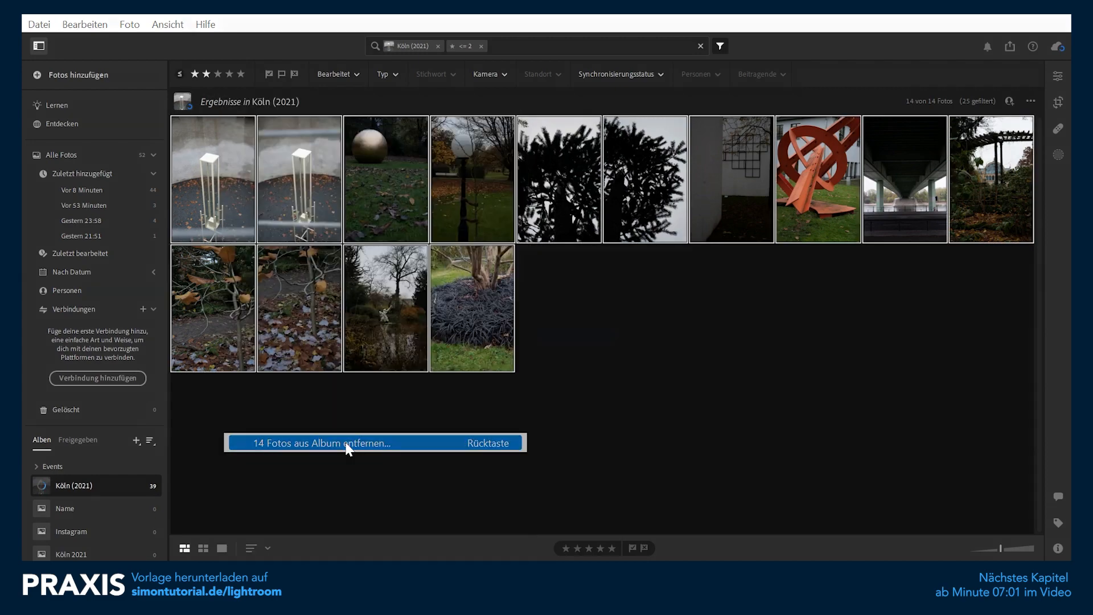
pyautogui.click(587, 337)
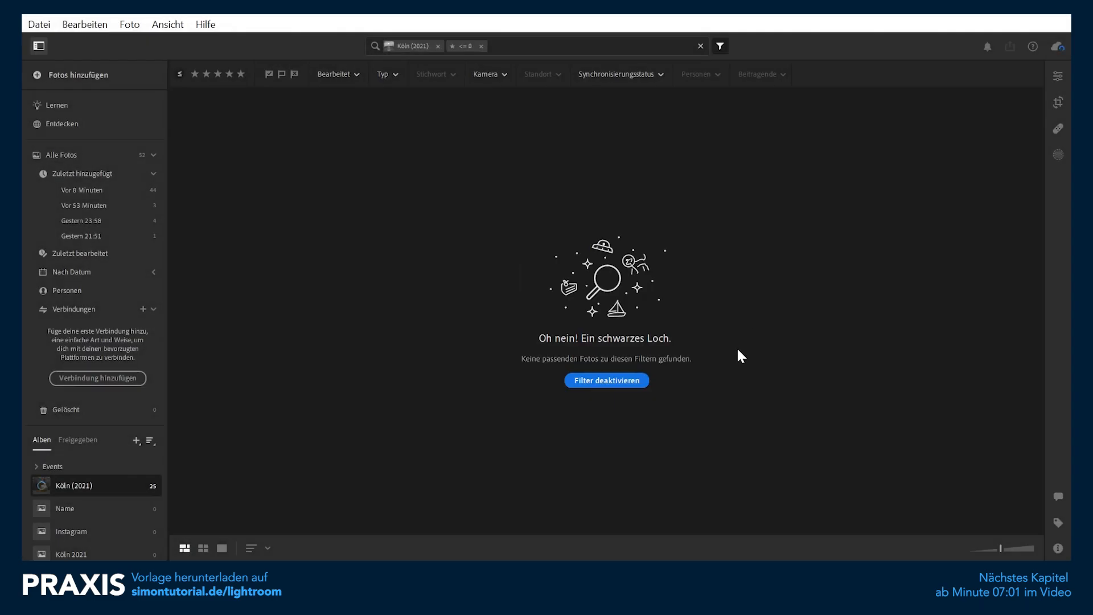
# Clear the album's filters and look through the remaining photos
pyautogui.click(615, 385)
pyautogui.scroll(-3, 821, 347)
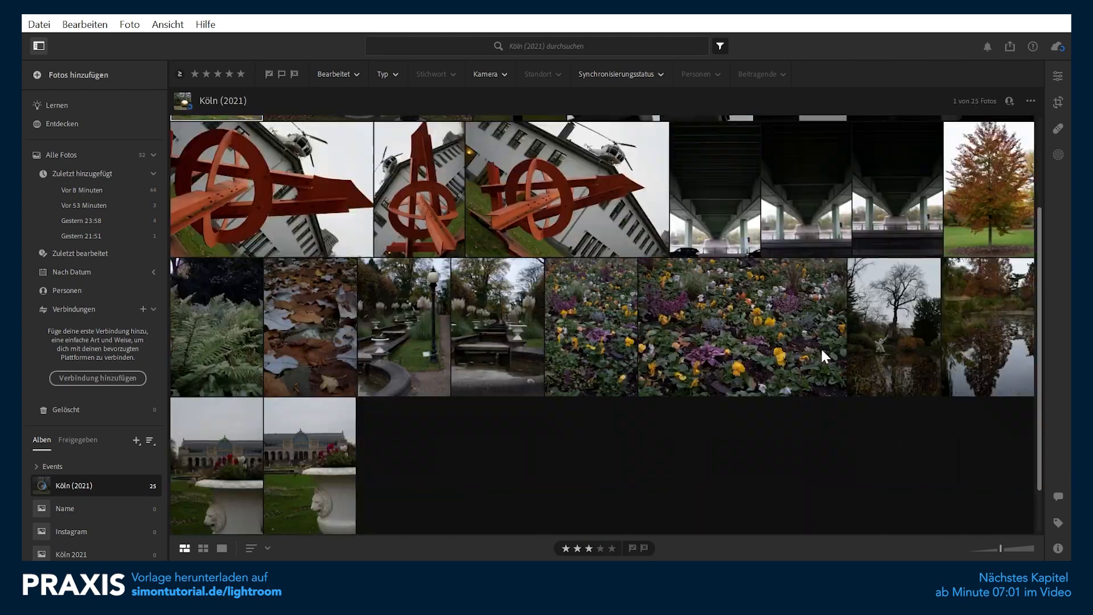
pyautogui.scroll(3, 822, 350)
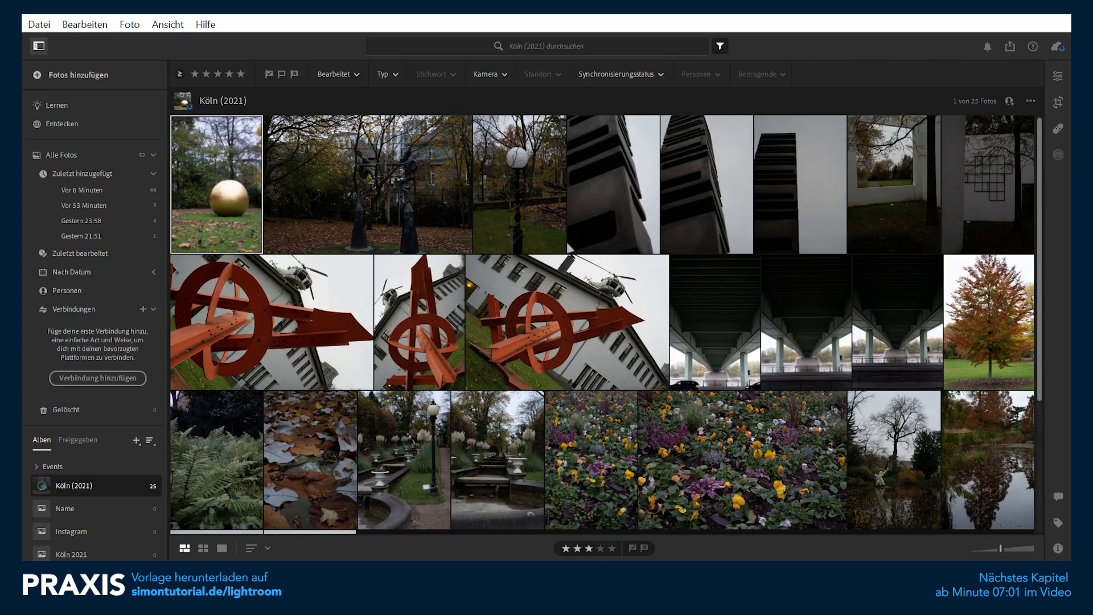
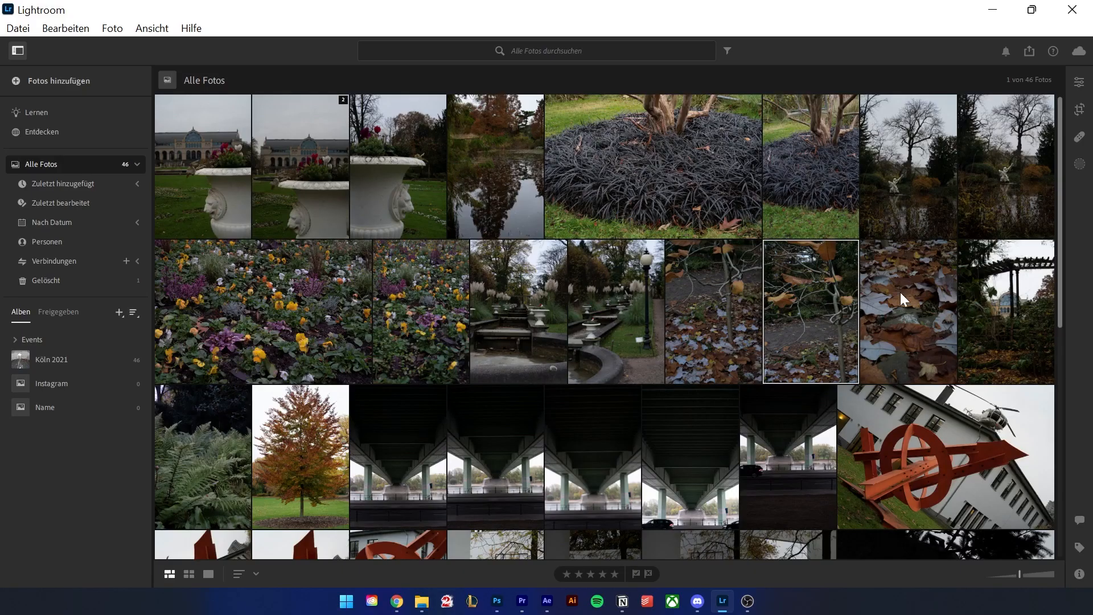
# Open the landscape photo of the red sculpture with the helicopter, and briefly show its edit settings
pyautogui.doubleClick(913, 438)
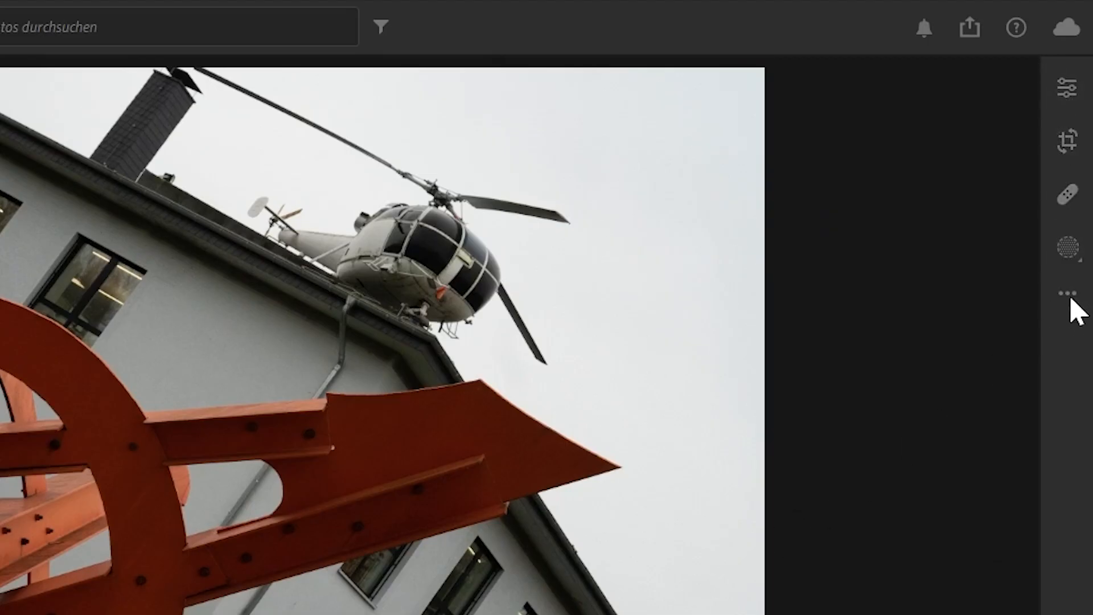
pyautogui.click(1064, 90)
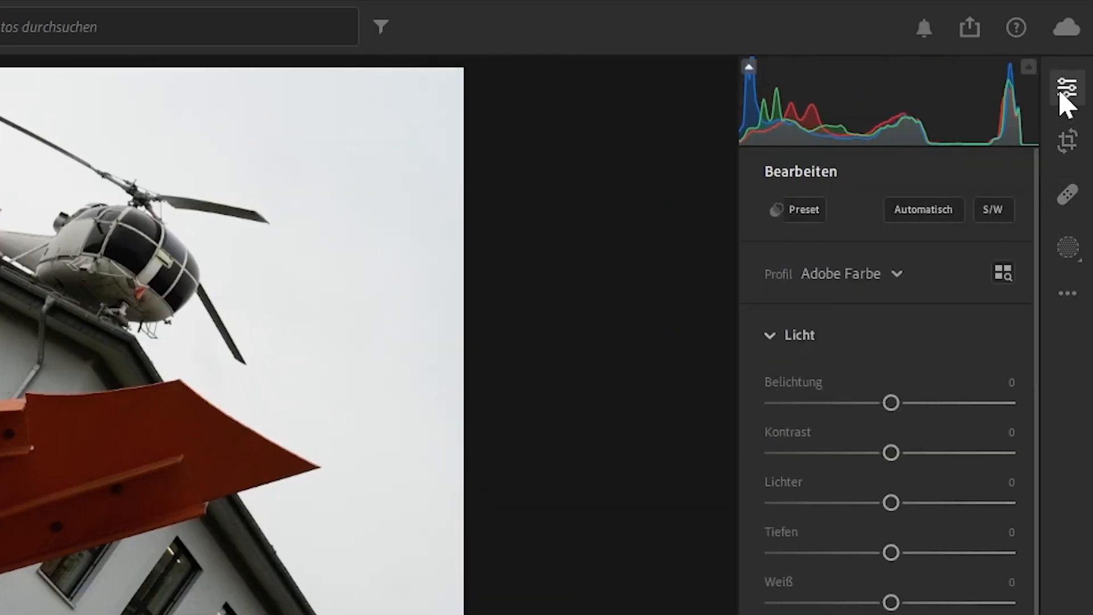
pyautogui.click(1064, 92)
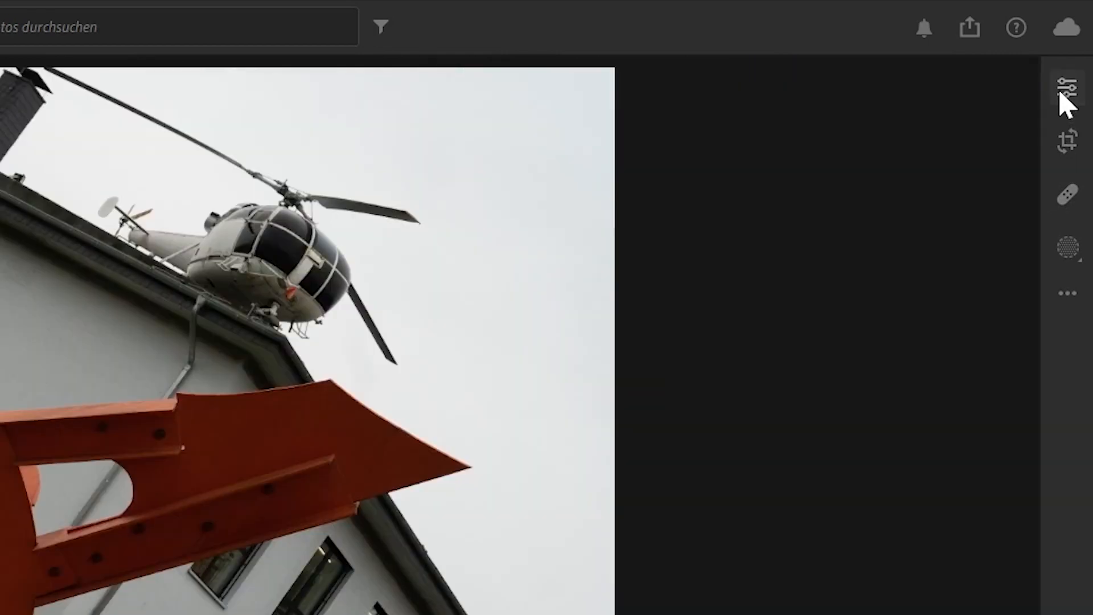
# Open the crop tool for the sculpture photo and try reshaping the crop frame before restoring it to the full photo
pyautogui.click(1064, 148)
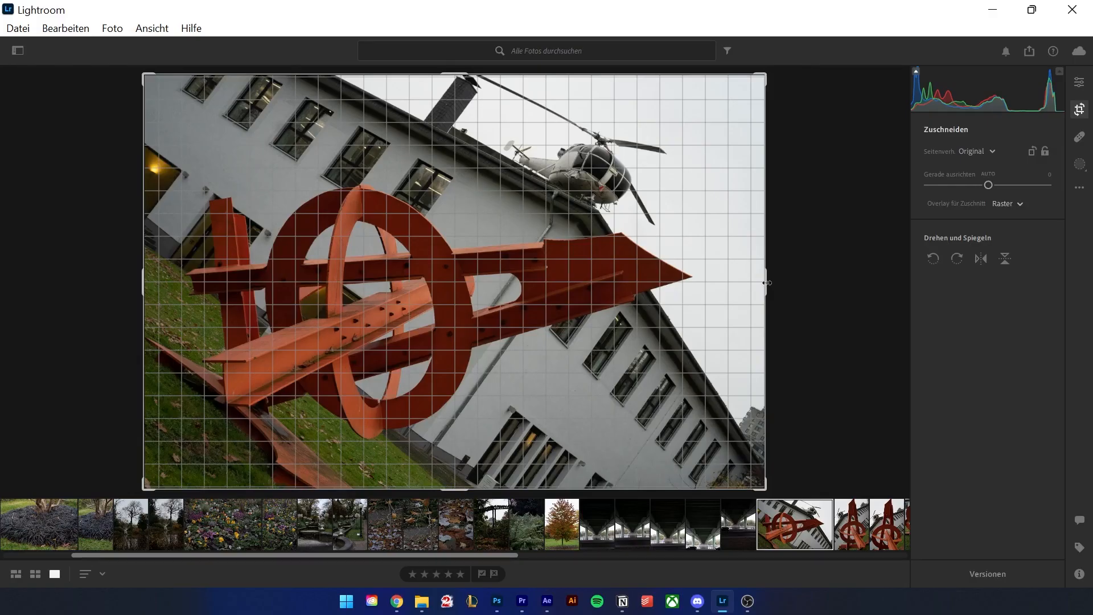
pyautogui.moveTo(455, 473); pyautogui.dragTo(421, 472)
pyautogui.moveTo(747, 278); pyautogui.dragTo(764, 276)
# Rotate the sculpture photo anticlockwise through a full turn, and mirror it horizontally and back
pyautogui.click(933, 258)
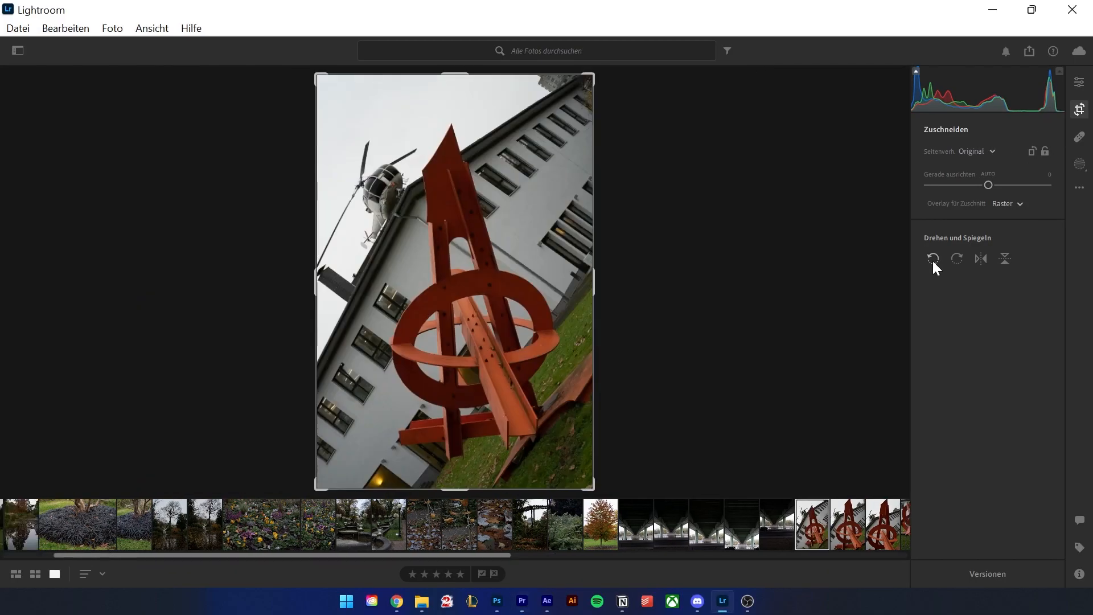
pyautogui.click(933, 259)
pyautogui.click(933, 259)
pyautogui.click(932, 259)
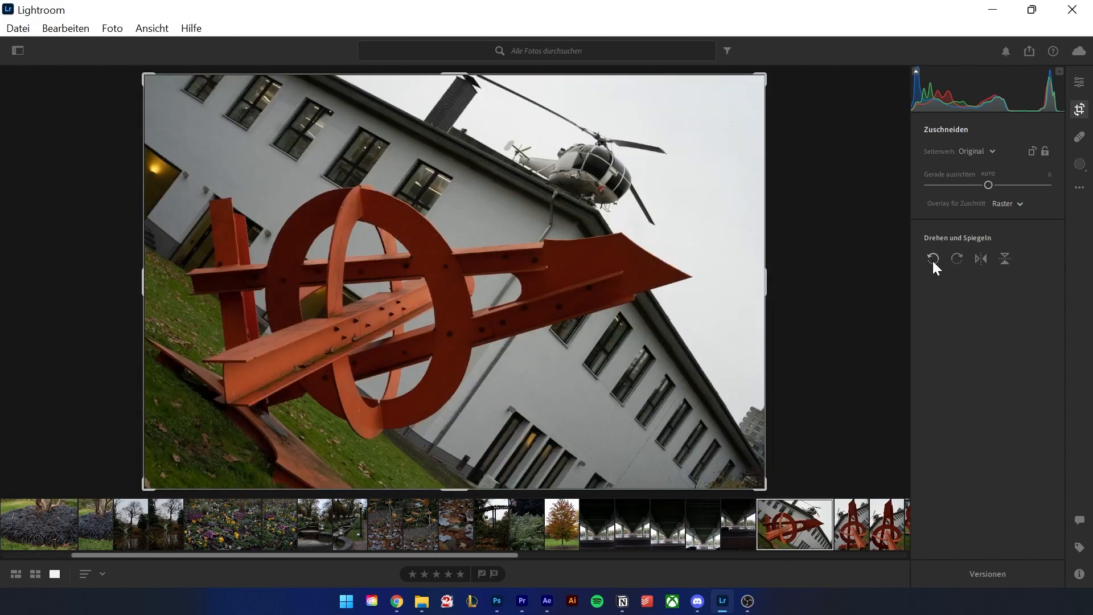
pyautogui.click(982, 260)
pyautogui.click(982, 261)
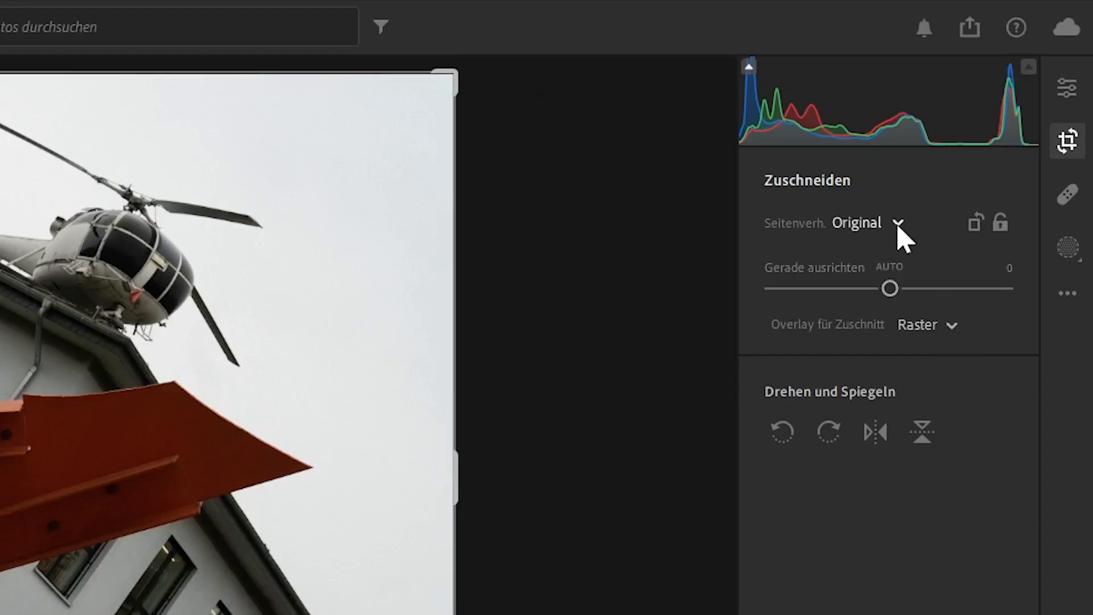
# Try the 1 x 1 crop ratio, switch it to Benutzerdef. and widen the crop frame to the full photo
pyautogui.click(898, 223)
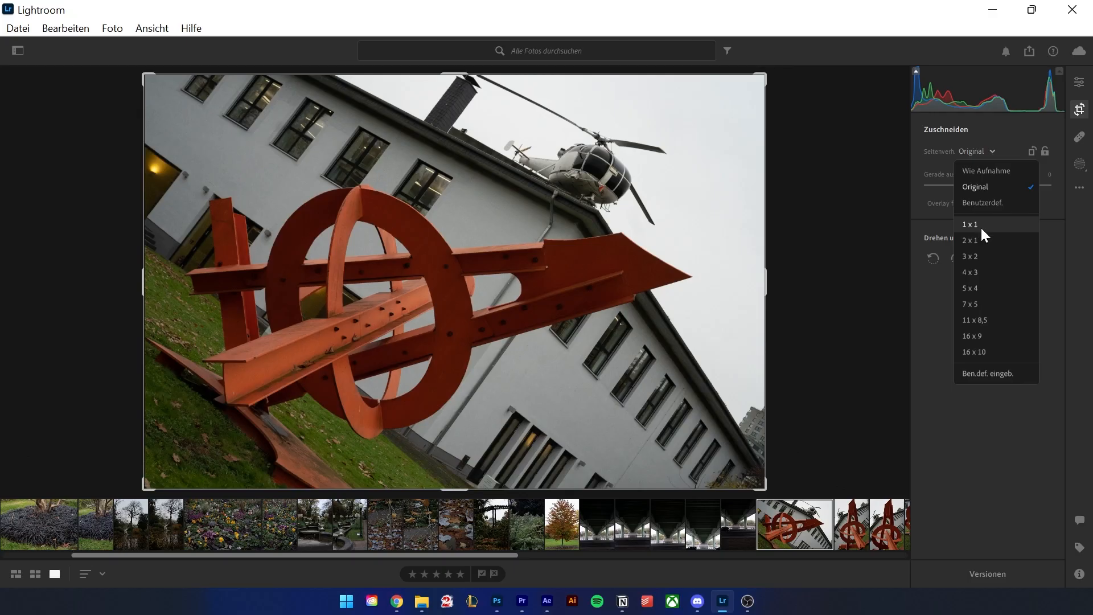
pyautogui.click(862, 367)
pyautogui.click(983, 152)
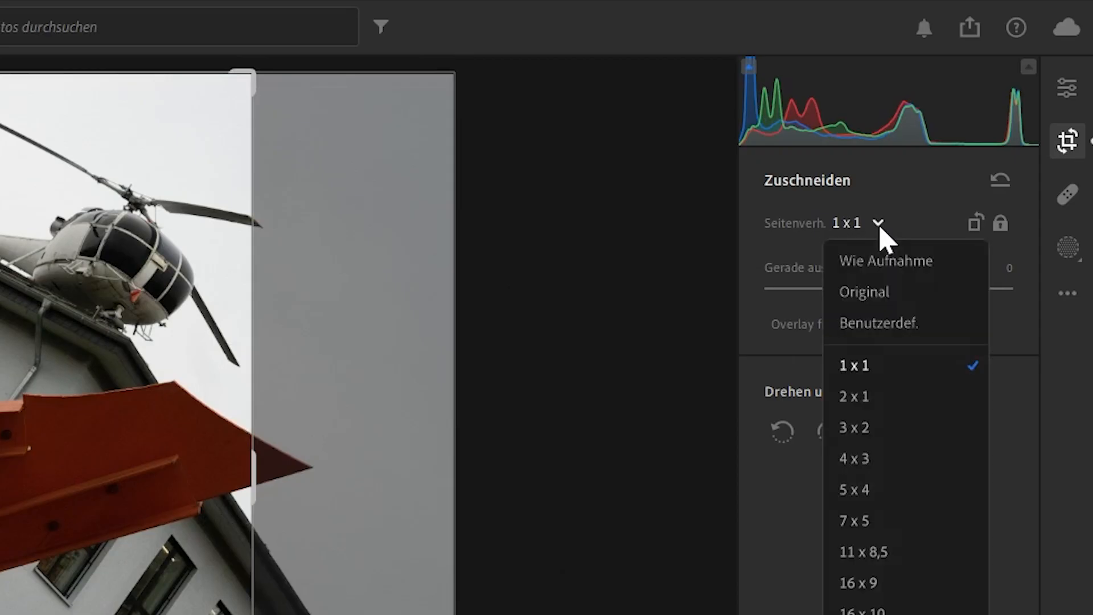
pyautogui.click(916, 330)
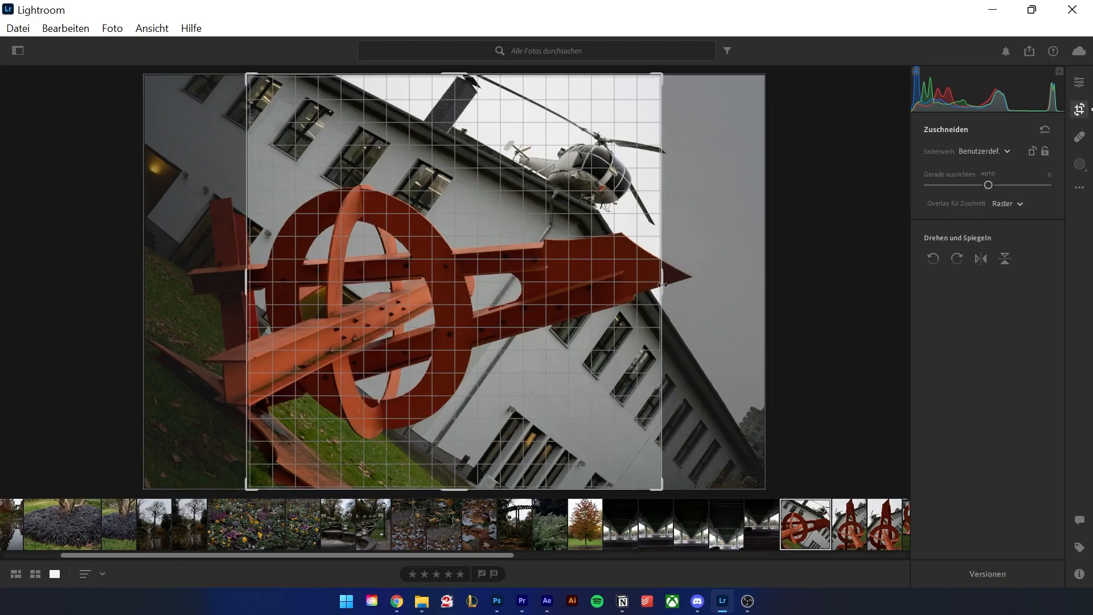
pyautogui.moveTo(662, 285); pyautogui.dragTo(713, 283)
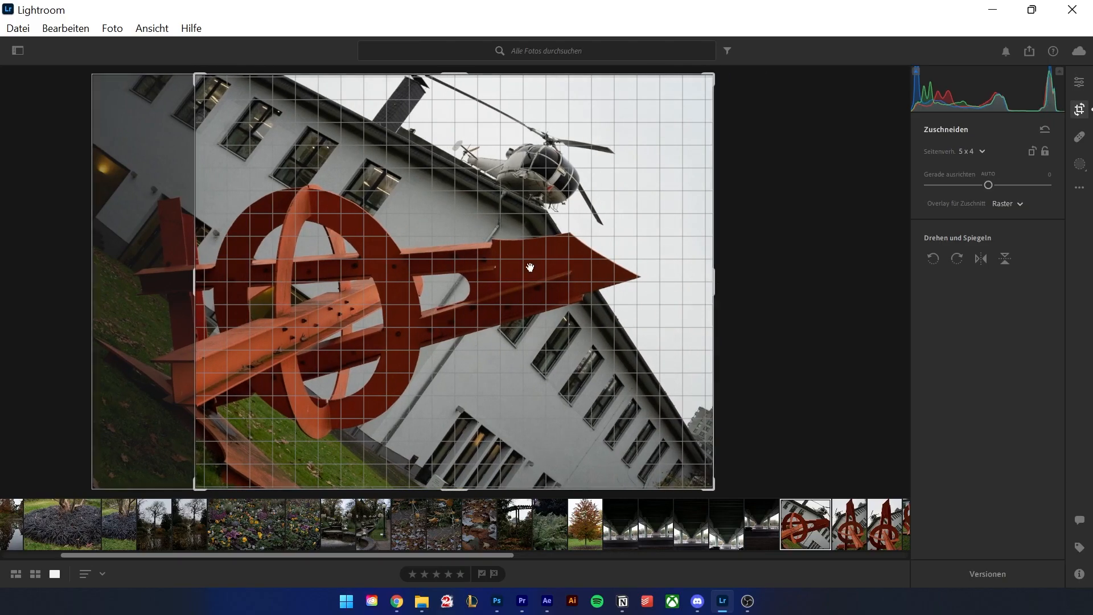
pyautogui.moveTo(197, 284); pyautogui.dragTo(143, 283)
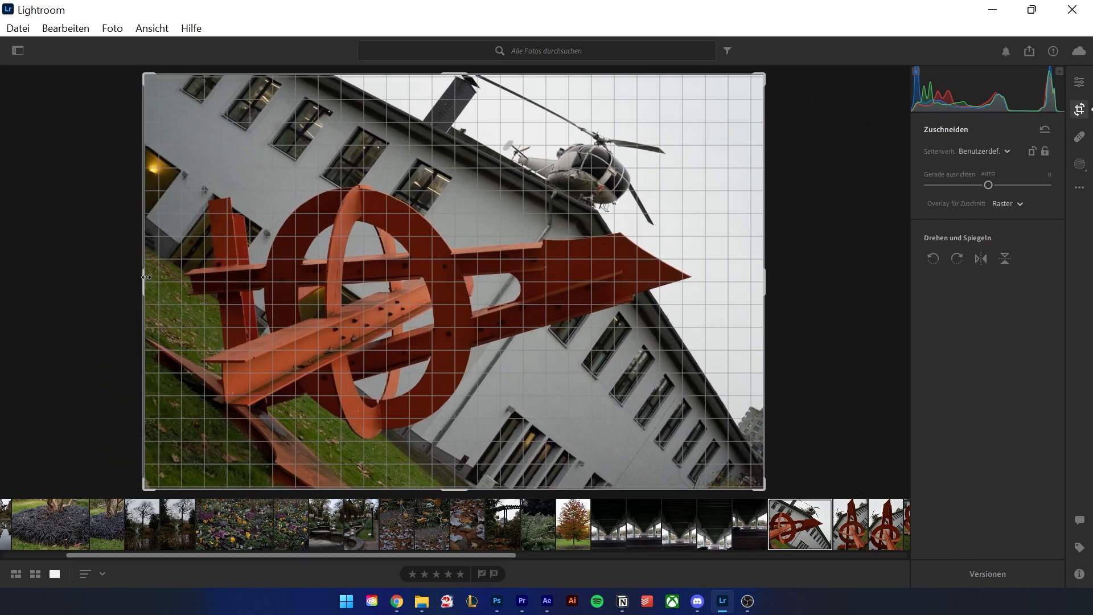
# Crop the sculpture photo at 16 x 9, shift it slightly within the frame, and switch the crop to portrait and back to landscape
pyautogui.click(1006, 152)
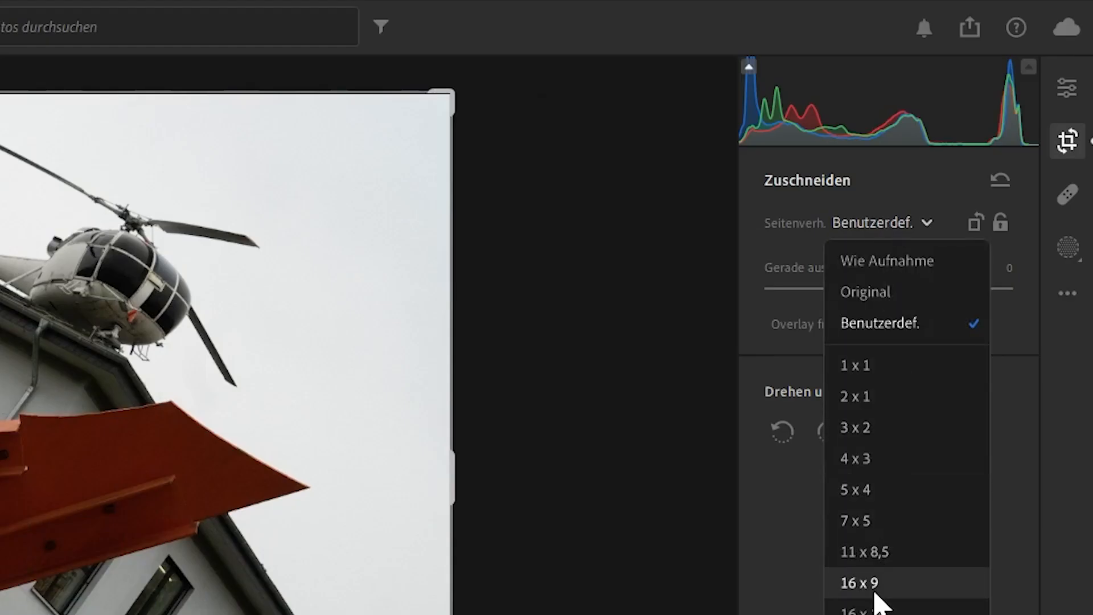
pyautogui.click(893, 593)
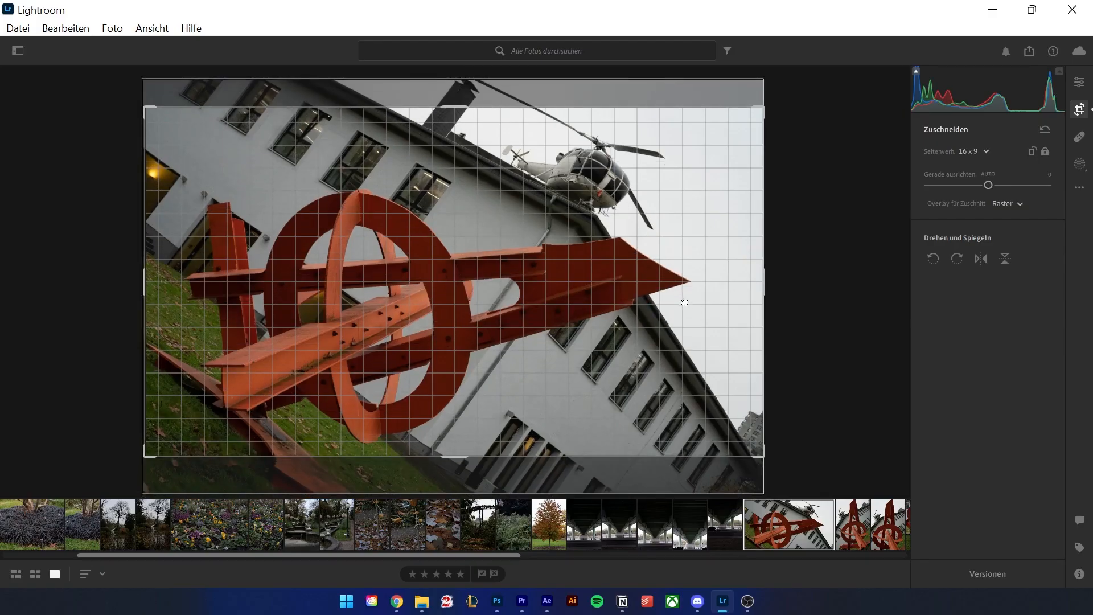
pyautogui.moveTo(685, 303)
pyautogui.mouseDown()
pyautogui.moveTo(684, 281)
pyautogui.moveTo(684, 294)
pyautogui.mouseUp()
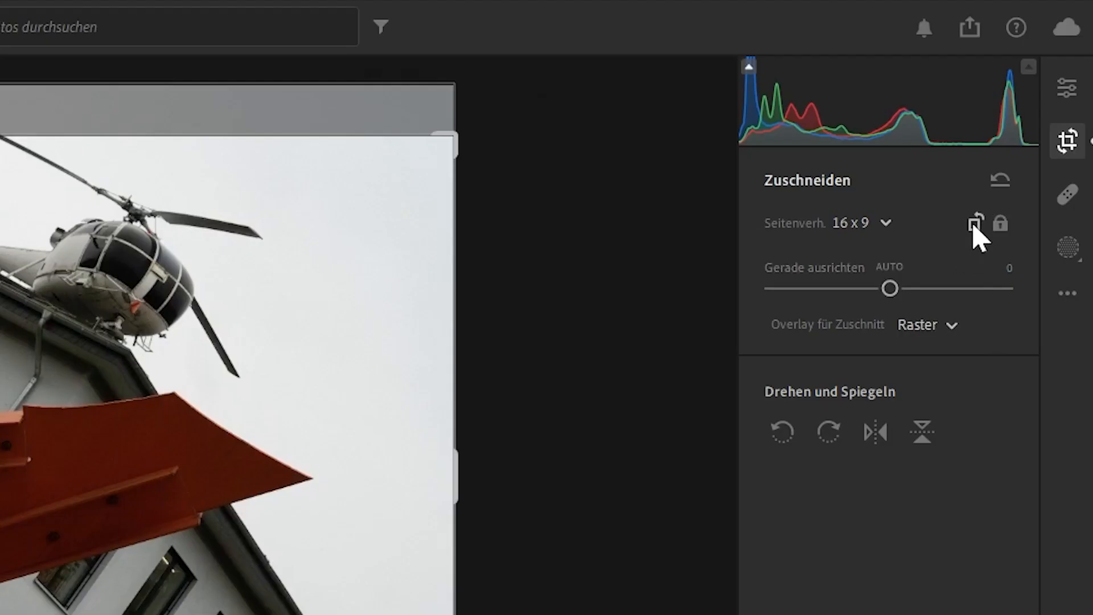
pyautogui.click(975, 225)
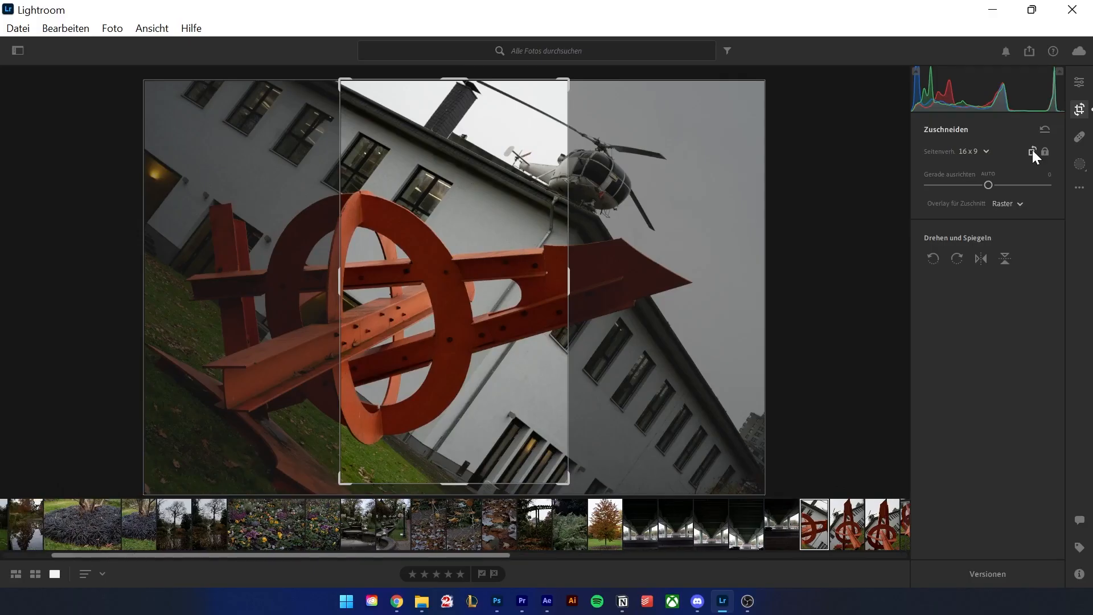
pyautogui.click(976, 222)
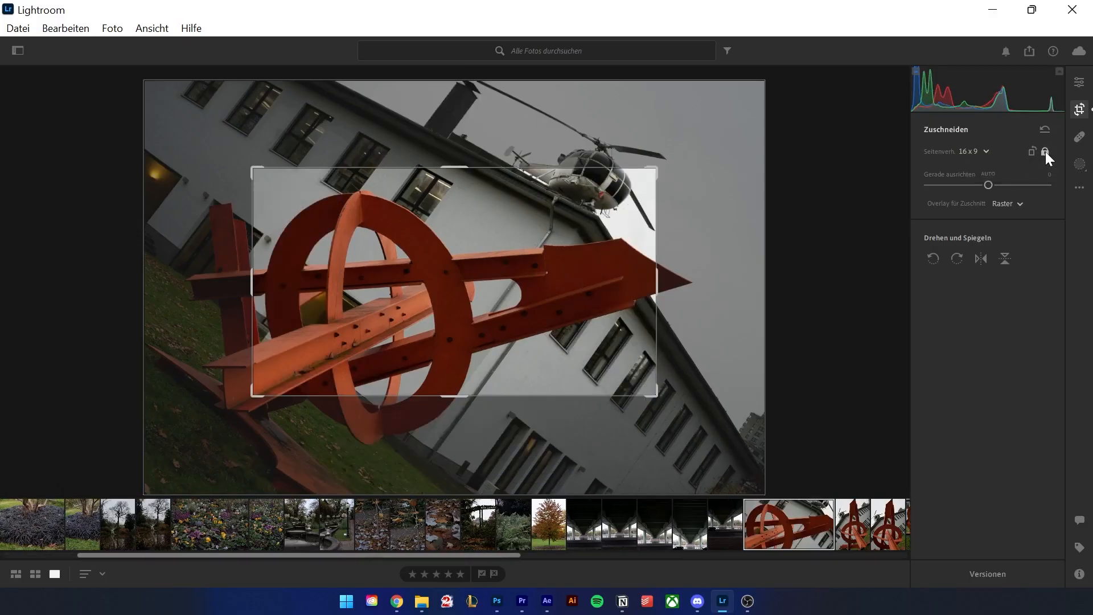
# Restore the crop to the Original aspect ratio covering the full photo
pyautogui.click(975, 152)
pyautogui.click(978, 173)
pyautogui.click(987, 173)
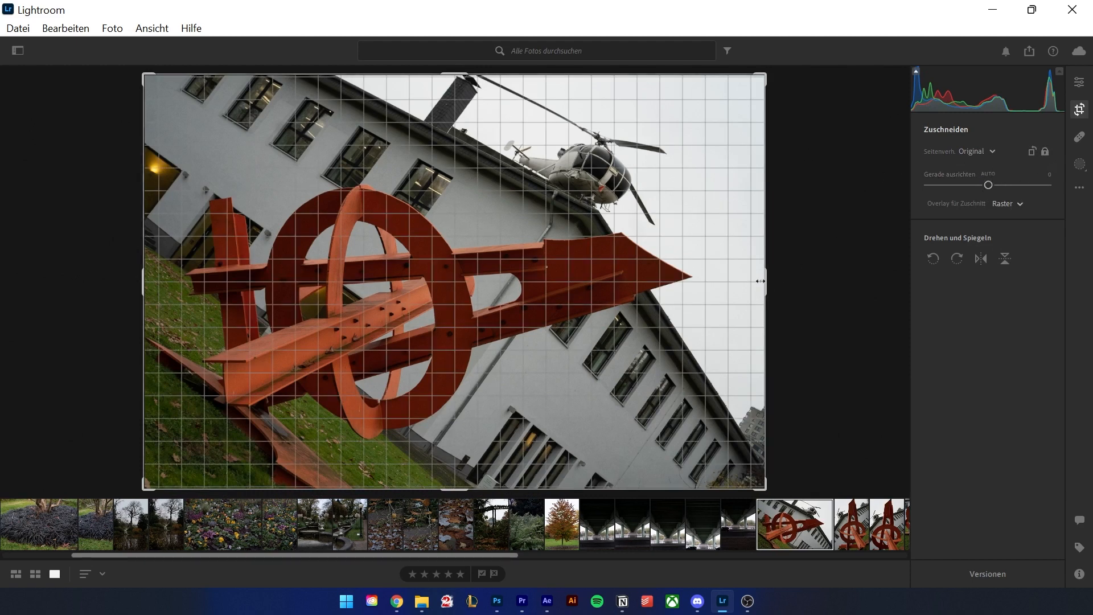
# Close and reopen the crop tool, and resize the frame with the aspect ratio locked before returning it to the full photo
pyautogui.click(1080, 109)
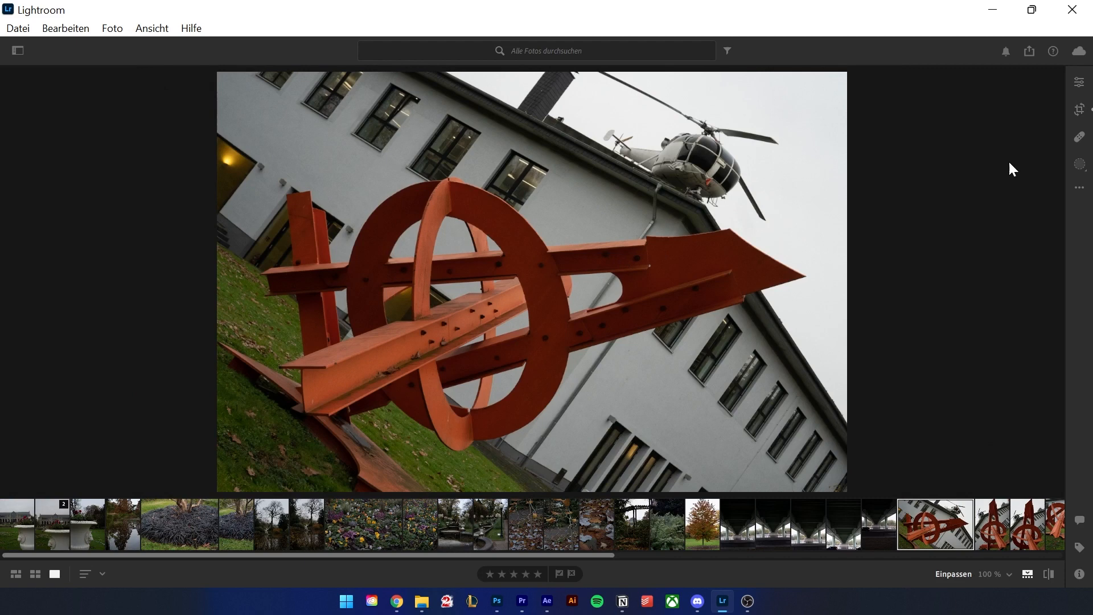
pyautogui.click(1080, 109)
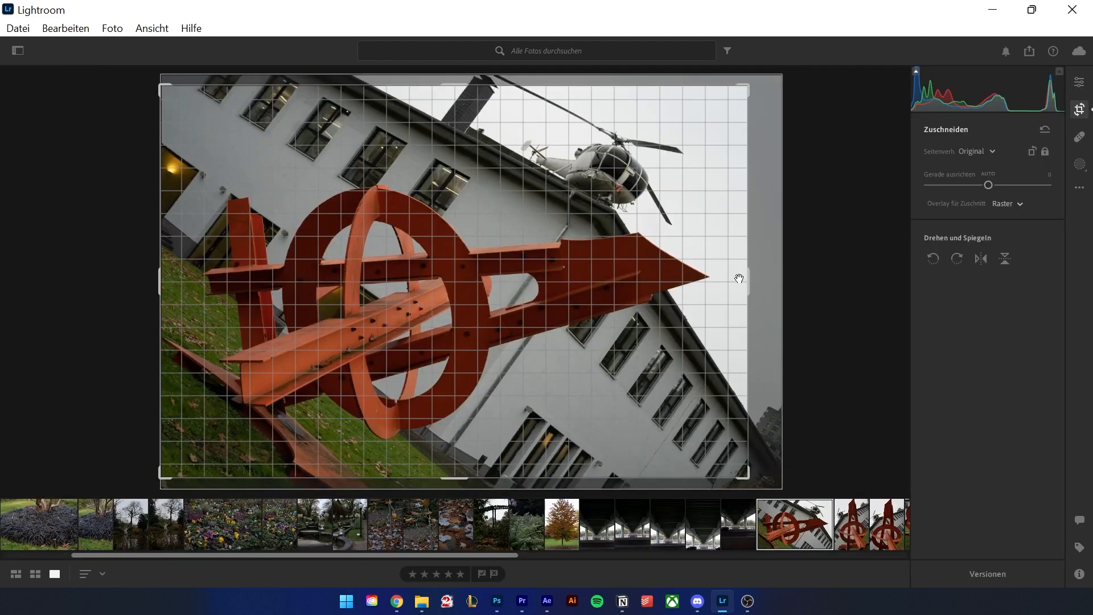
pyautogui.moveTo(746, 277); pyautogui.dragTo(768, 278)
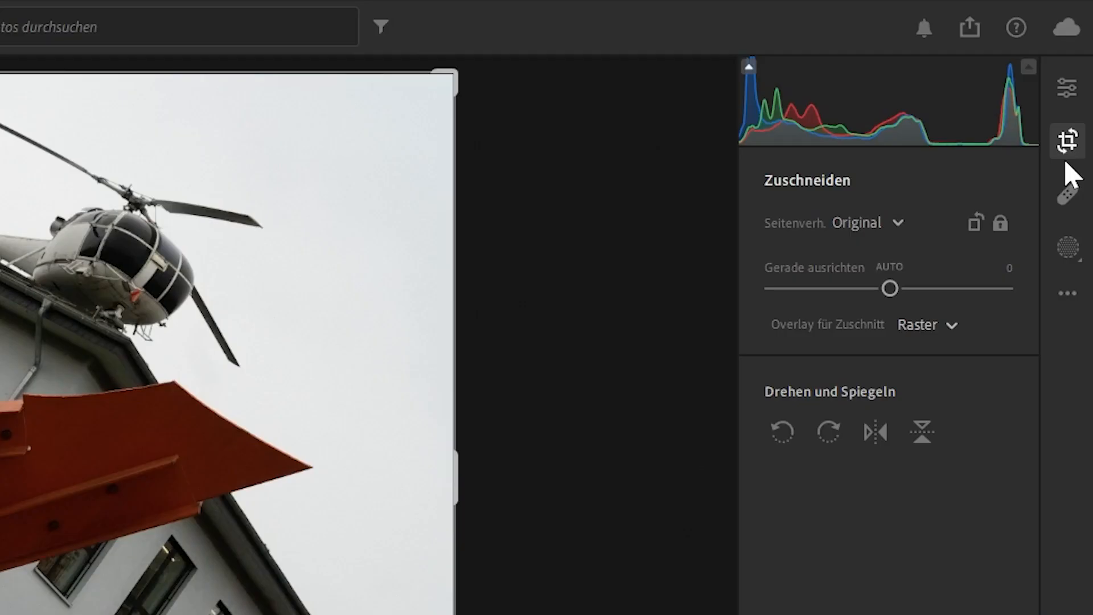
# Try straightening the sculpture photo in both directions, set Gerade ausrichten to −35,57 and open that value for editing
pyautogui.moveTo(890, 289); pyautogui.dragTo(903, 291)
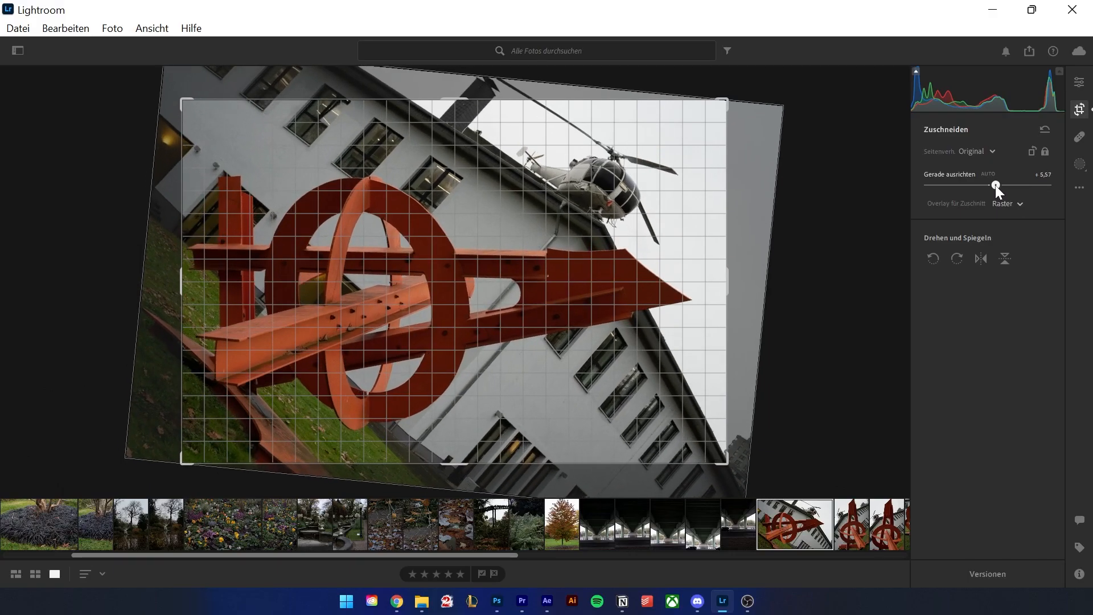
pyautogui.moveTo(996, 186); pyautogui.dragTo(985, 185)
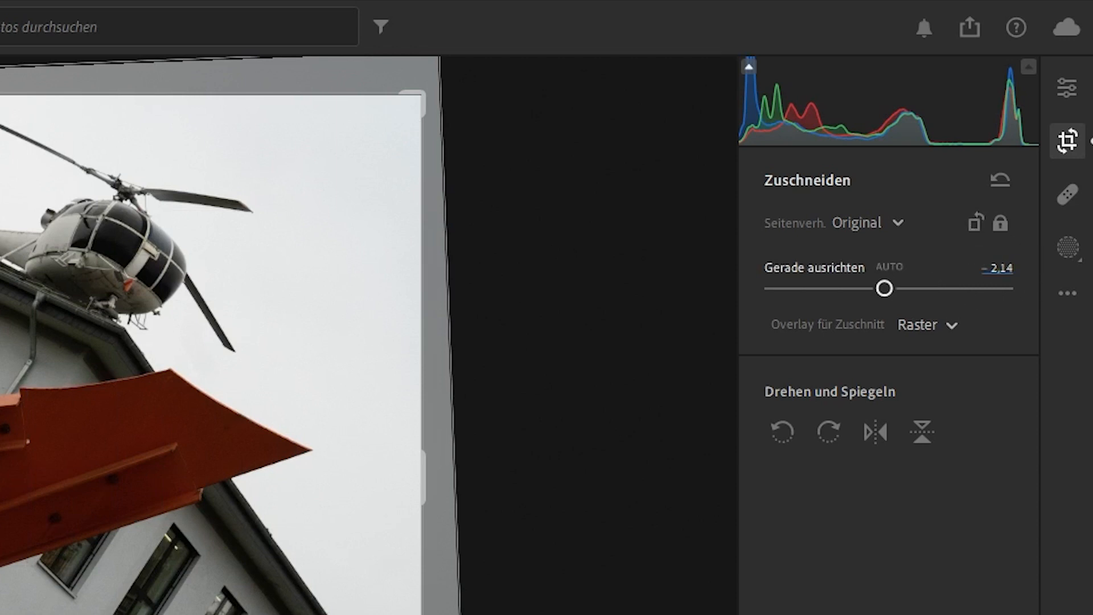
pyautogui.click(893, 267)
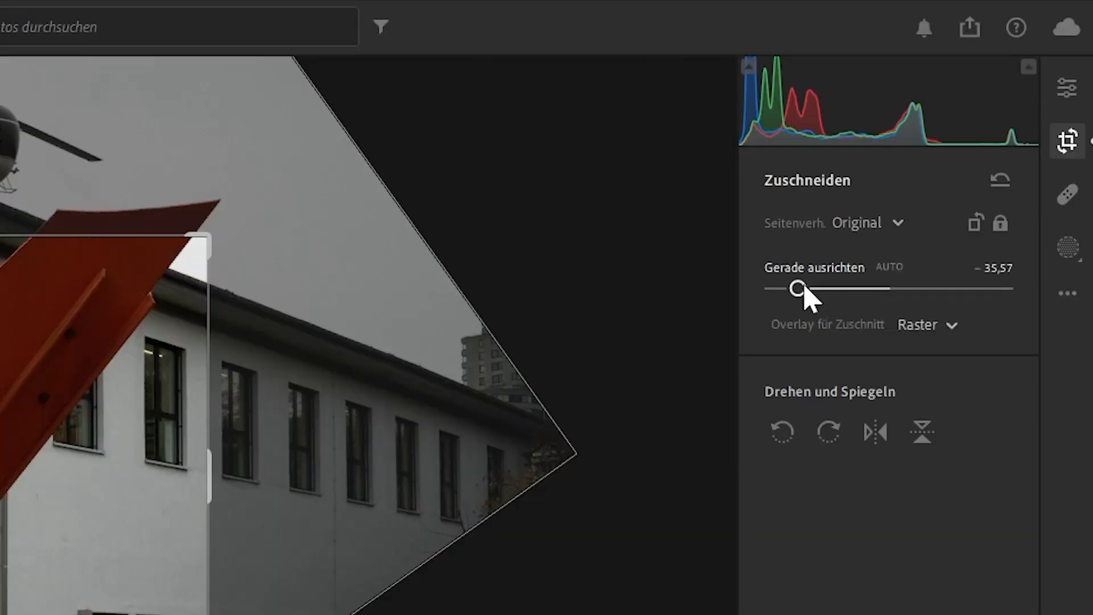
pyautogui.click(995, 267)
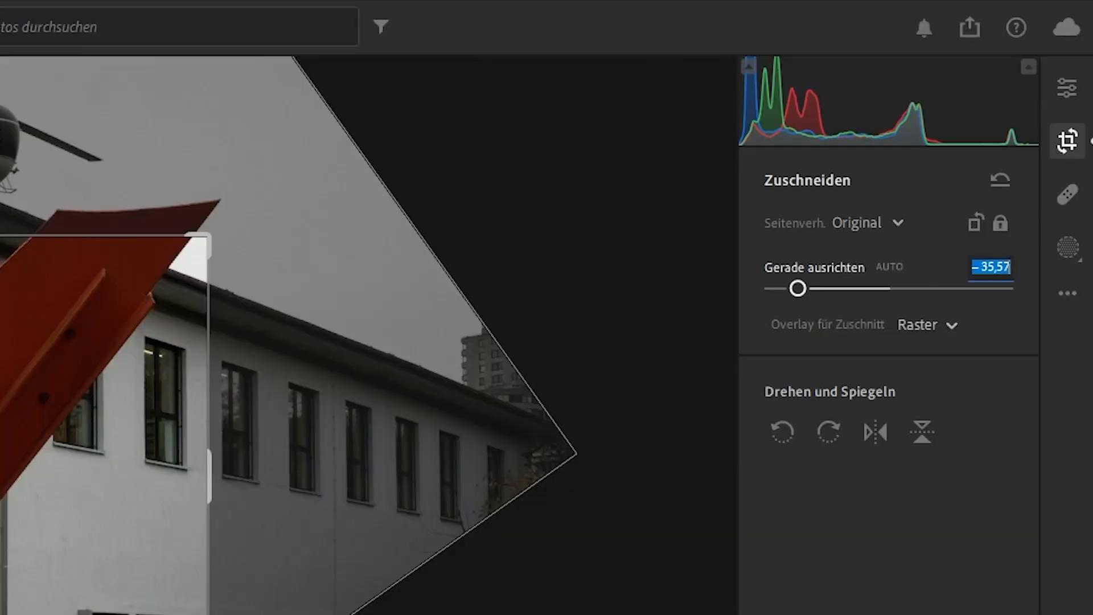
# Reset the photo's straightening angle (Gerade ausrichten) to 0
pyautogui.write('0')
pyautogui.press('Return')
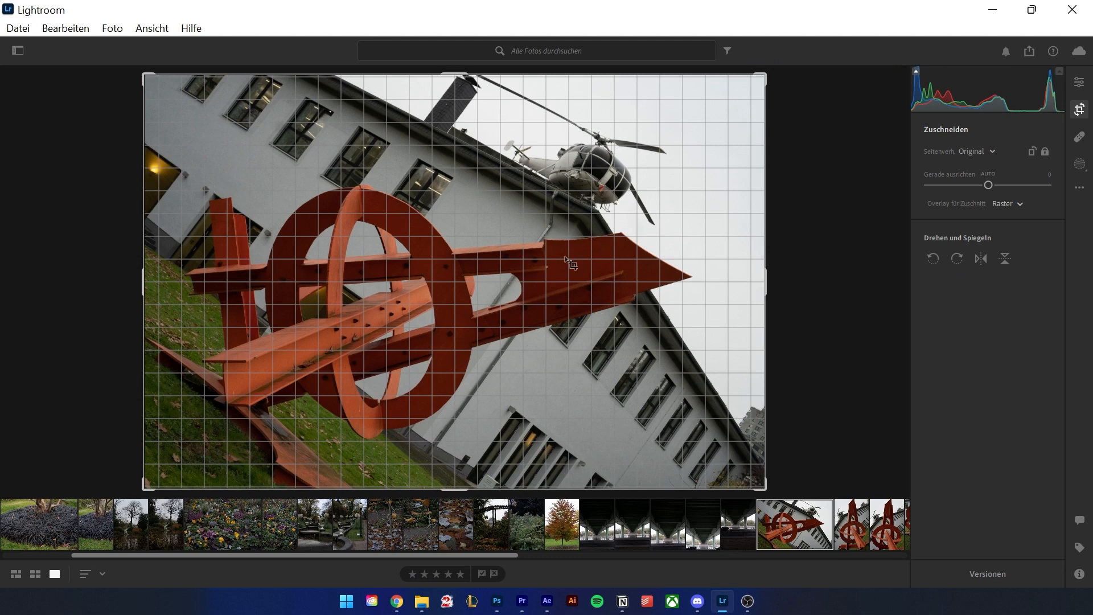
# Try the Drittel and Goldener Schnitt crop overlays and return the overlay to Raster
pyautogui.click(1004, 204)
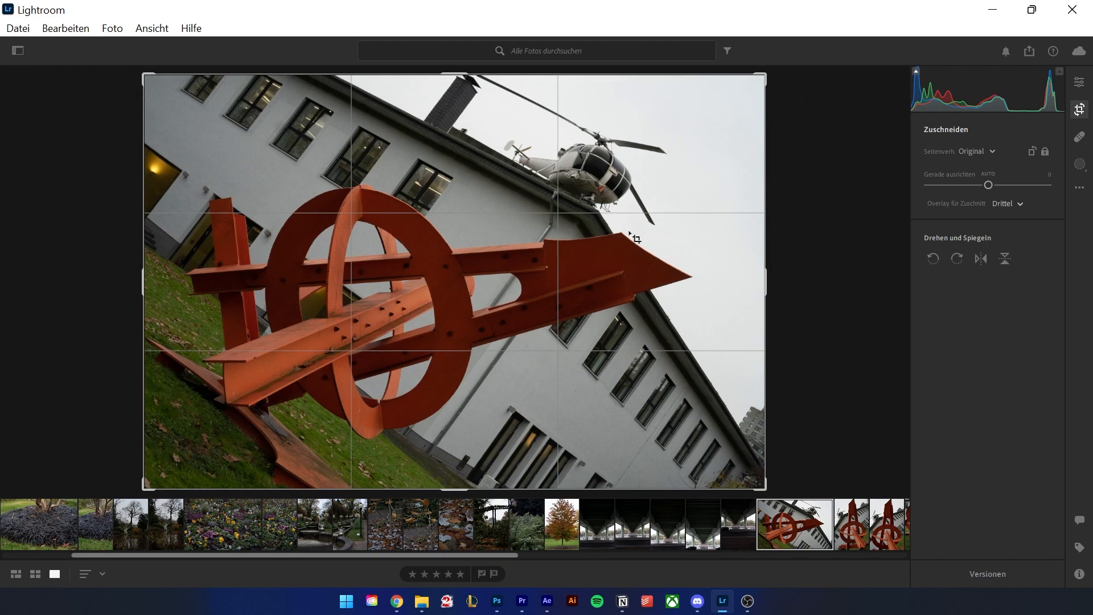
pyautogui.click(1009, 204)
pyautogui.click(1027, 286)
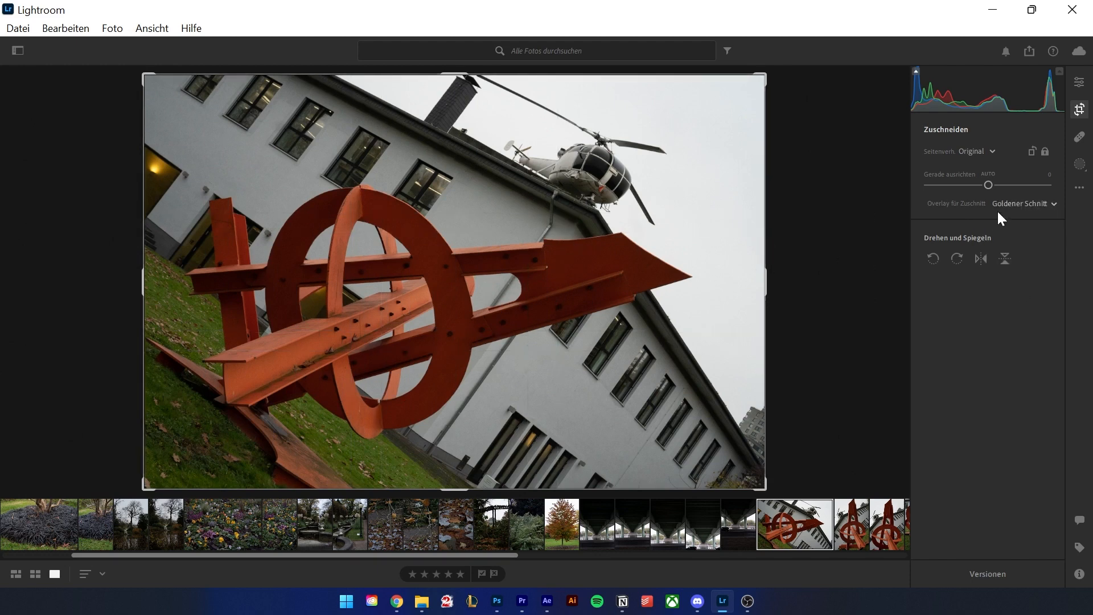
pyautogui.click(1012, 204)
pyautogui.click(1014, 223)
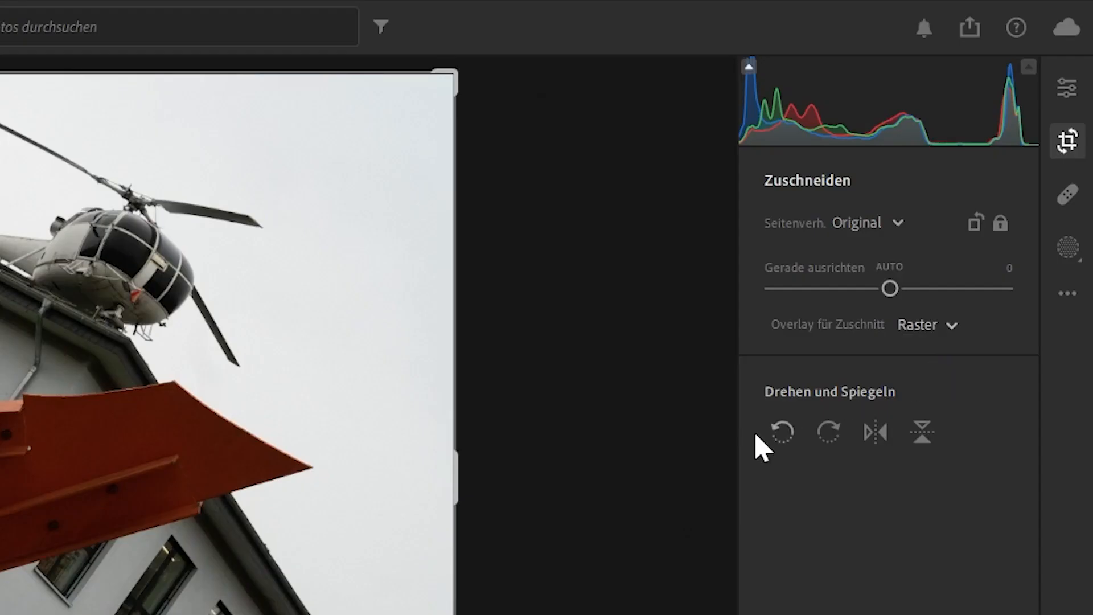
# Rotate the photo counterclockwise twice and rotate it back clockwise to its original orientation
pyautogui.click(788, 439)
pyautogui.click(790, 441)
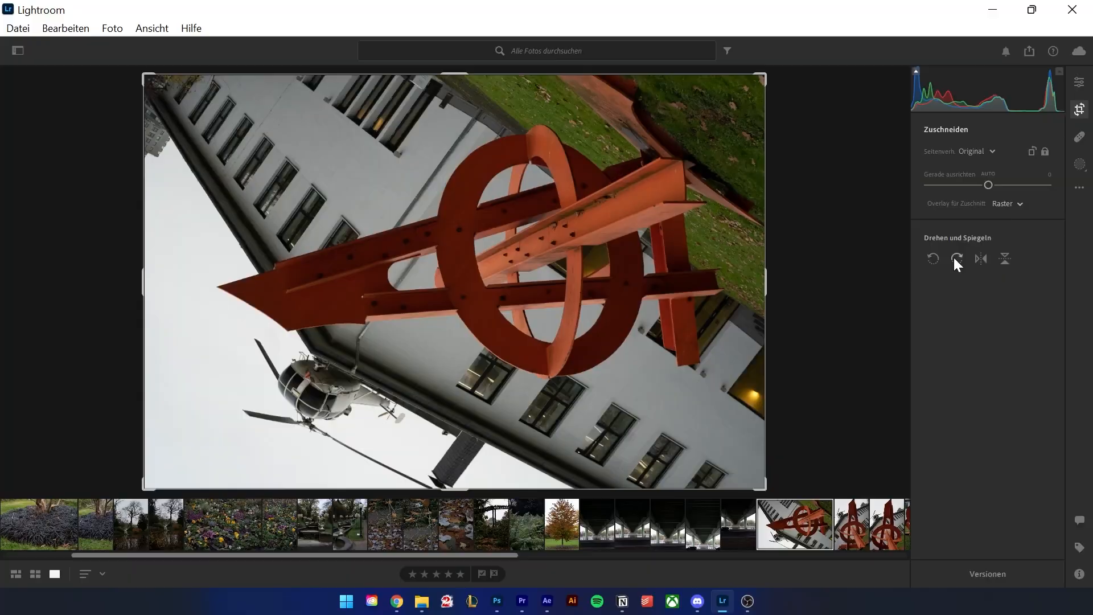
pyautogui.click(957, 259)
pyautogui.click(958, 259)
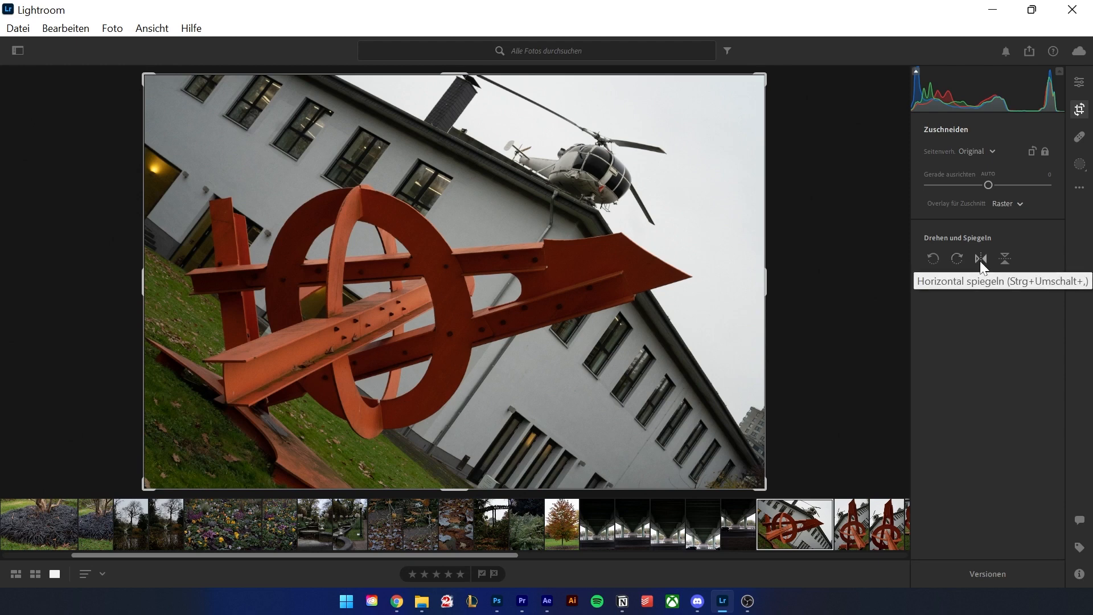
# Try mirroring the photo horizontally and vertically, reversing each flip
pyautogui.click(980, 258)
pyautogui.click(980, 259)
pyautogui.click(1005, 260)
pyautogui.click(1005, 260)
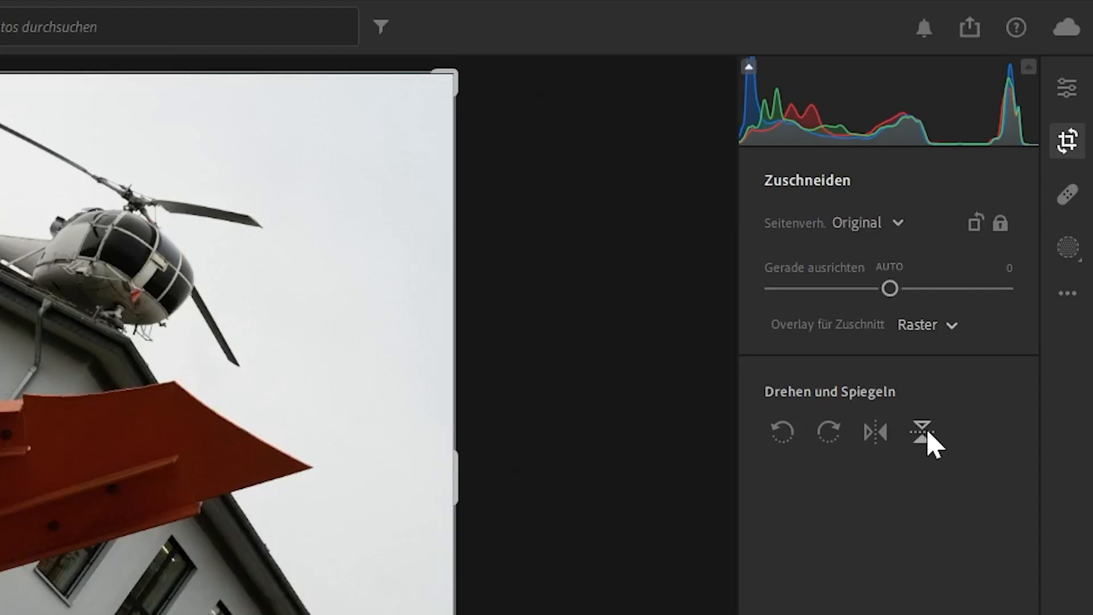
# Leave the crop tool, open the Bearbeiten settings and collapse the Licht section
pyautogui.click(1060, 152)
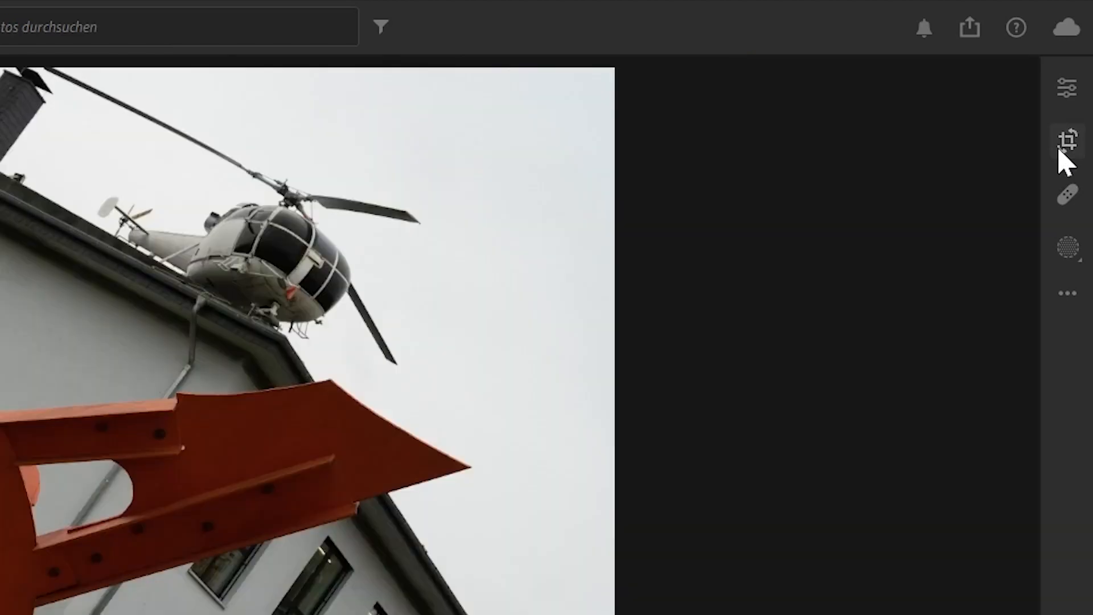
pyautogui.click(1077, 92)
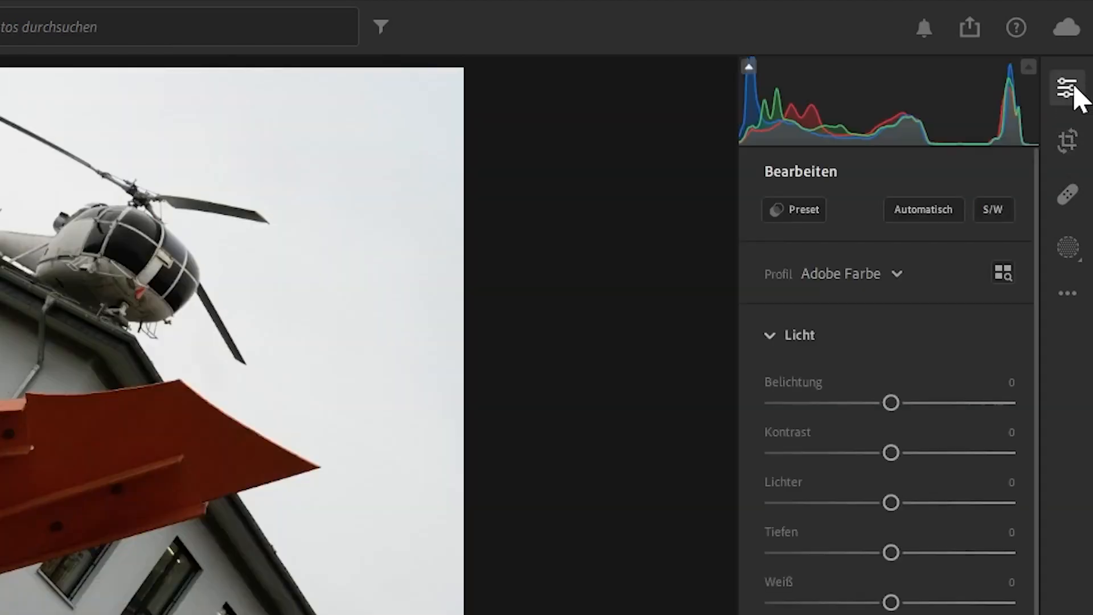
pyautogui.click(787, 399)
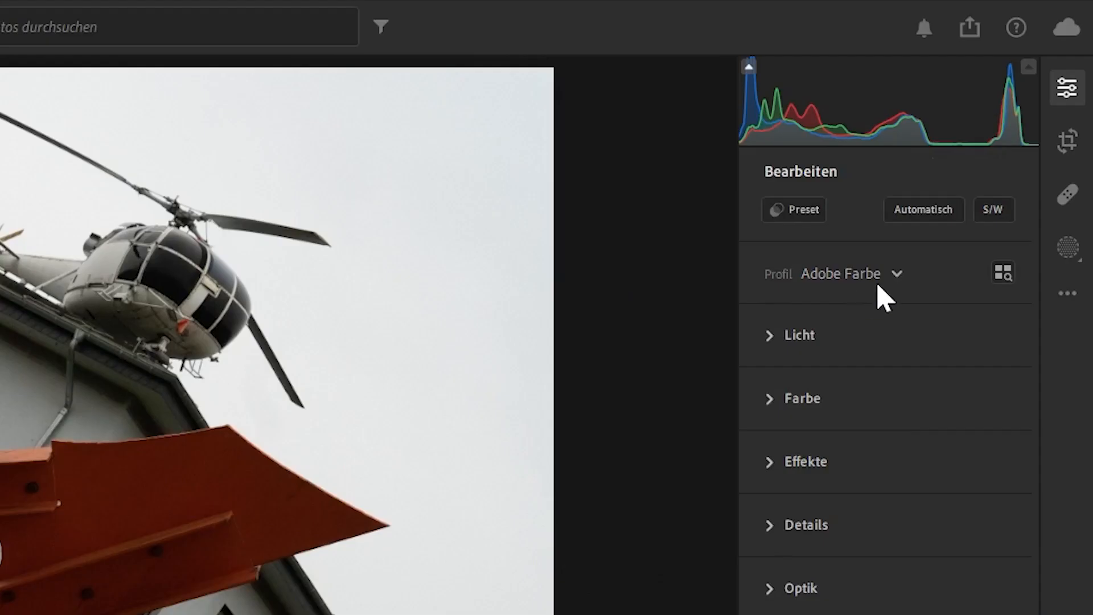
# Try the automatic correction and the black-and-white conversion on the photo, switching each off again
pyautogui.click(928, 224)
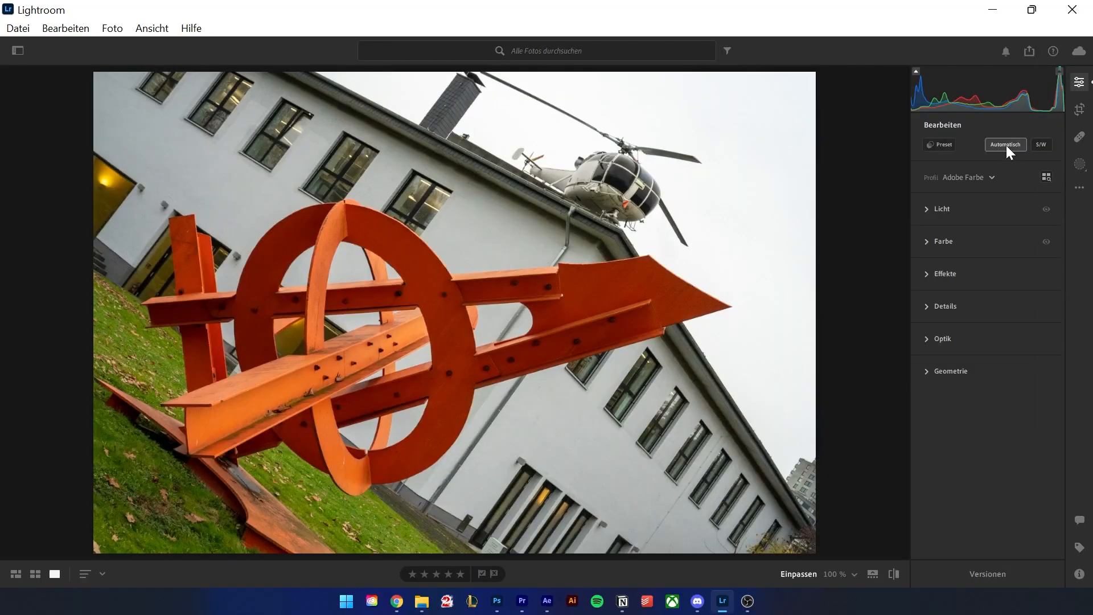
pyautogui.click(1006, 144)
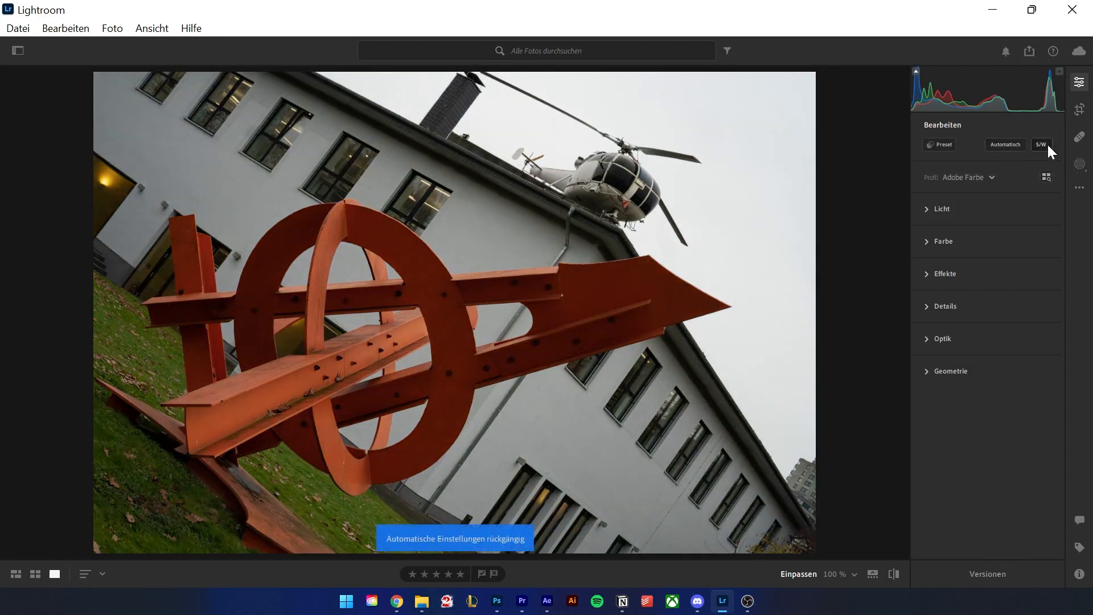
pyautogui.click(1042, 144)
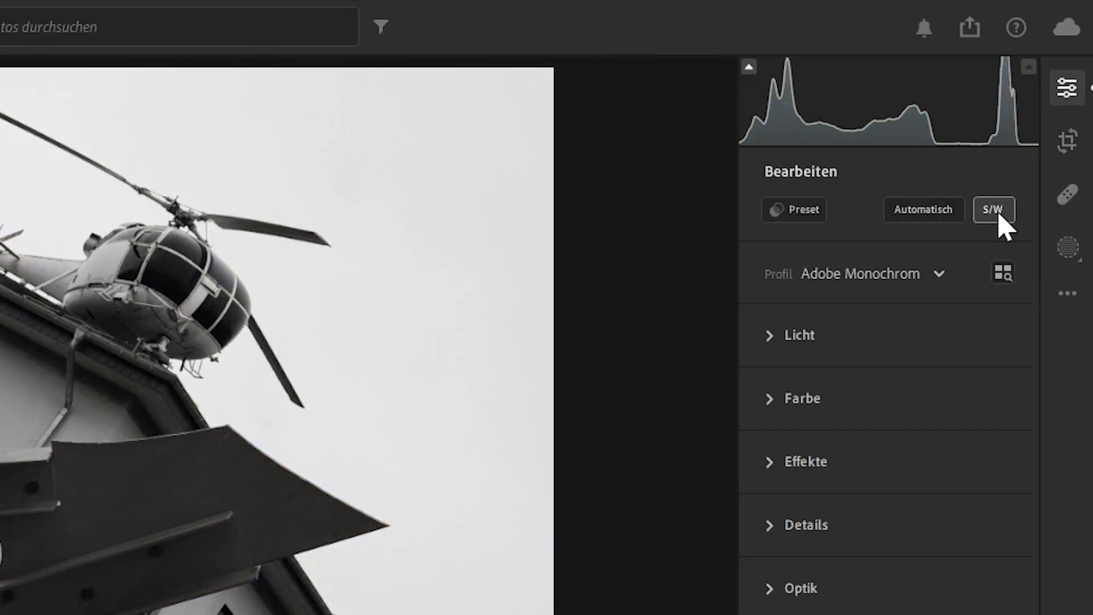
pyautogui.click(1042, 145)
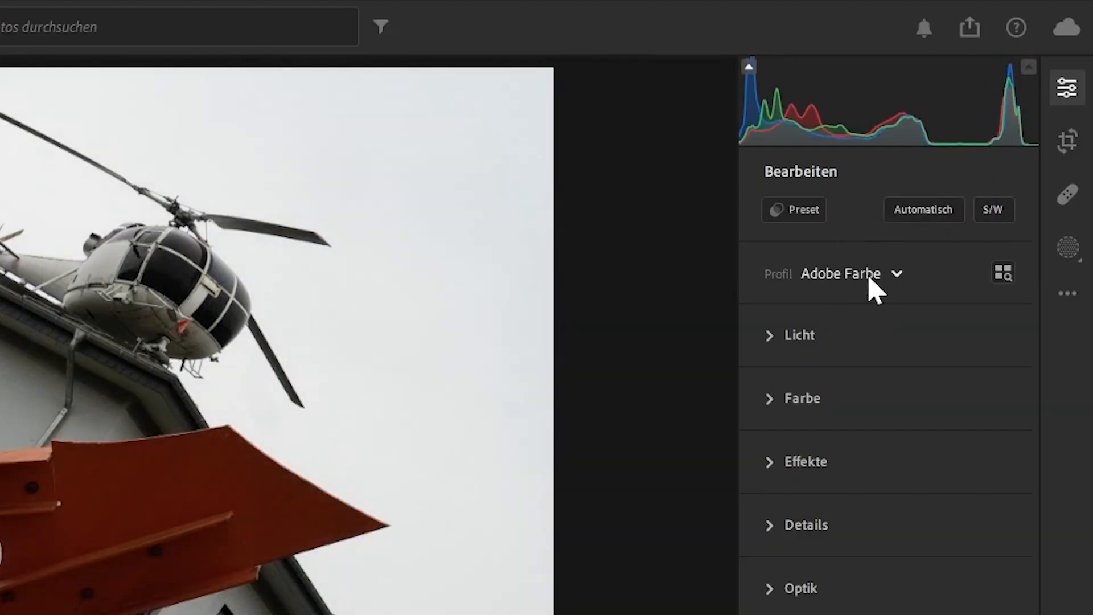
# Examine the profile choices, the full profile browser and the ways to import profiles and presets, and return to the Bearbeiten settings
pyautogui.click(896, 274)
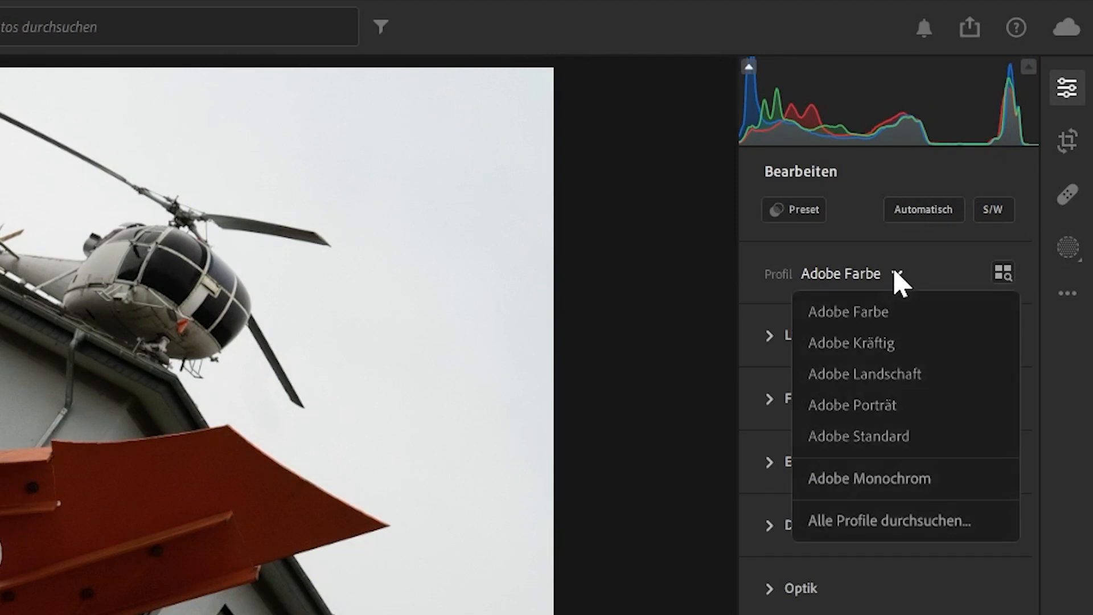
pyautogui.click(896, 273)
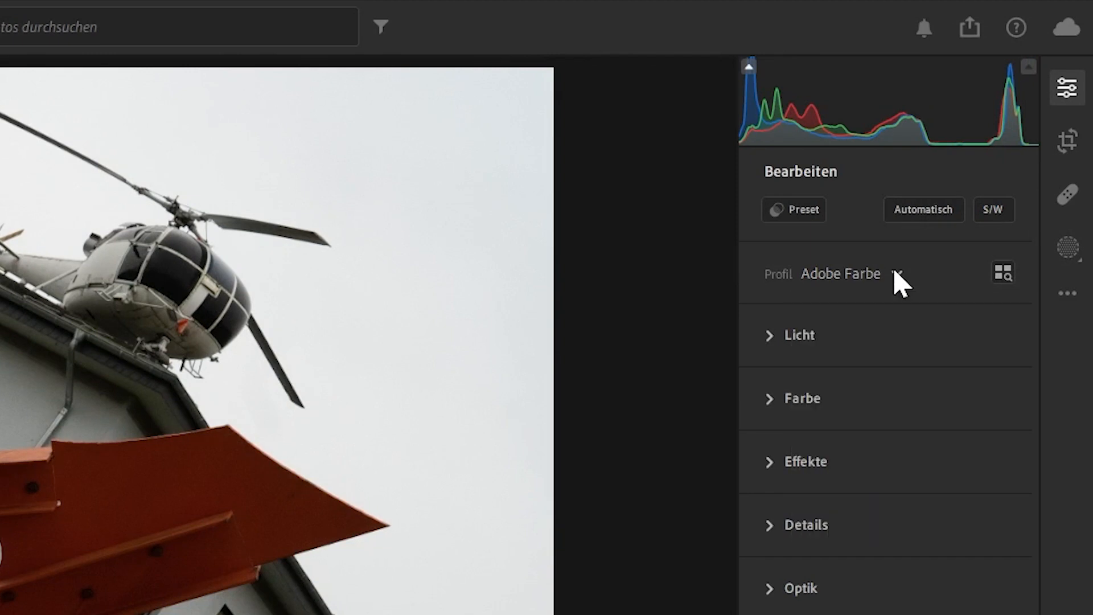
pyautogui.click(1005, 275)
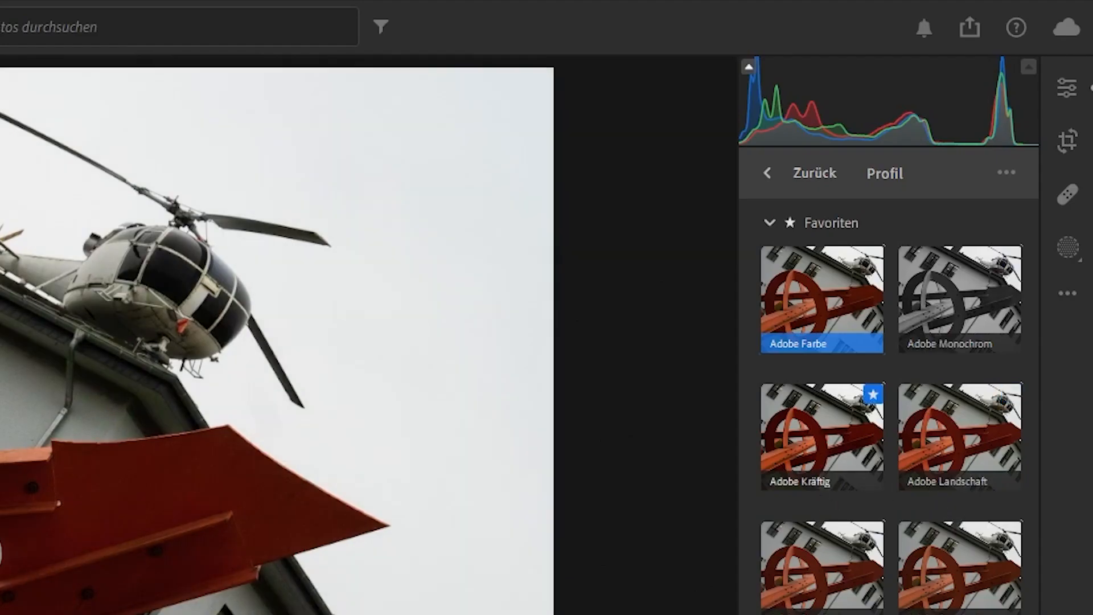
pyautogui.click(1049, 125)
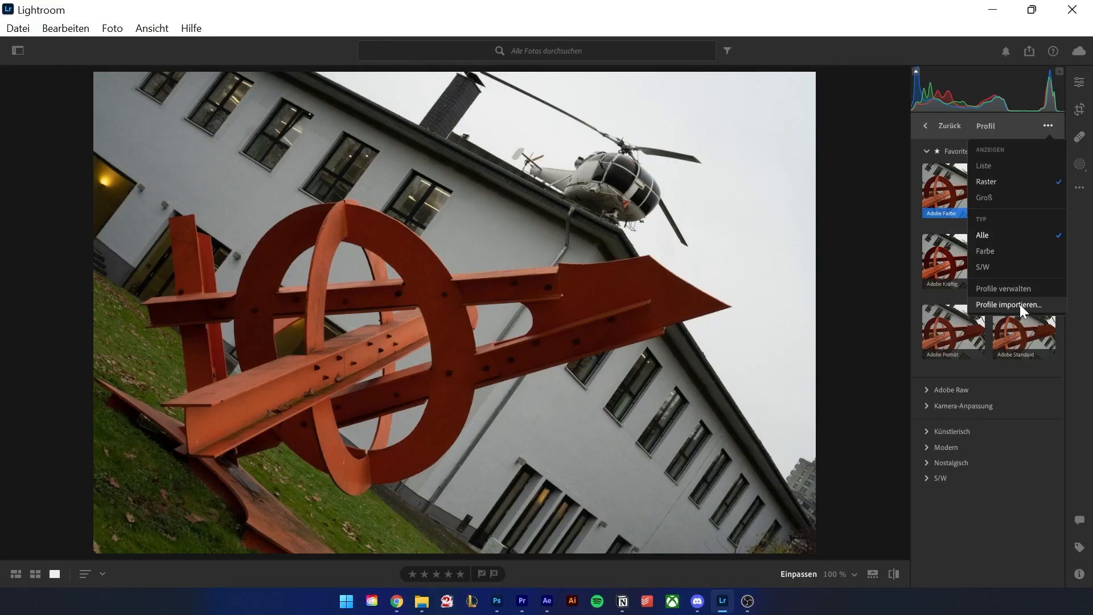
pyautogui.click(148, 14)
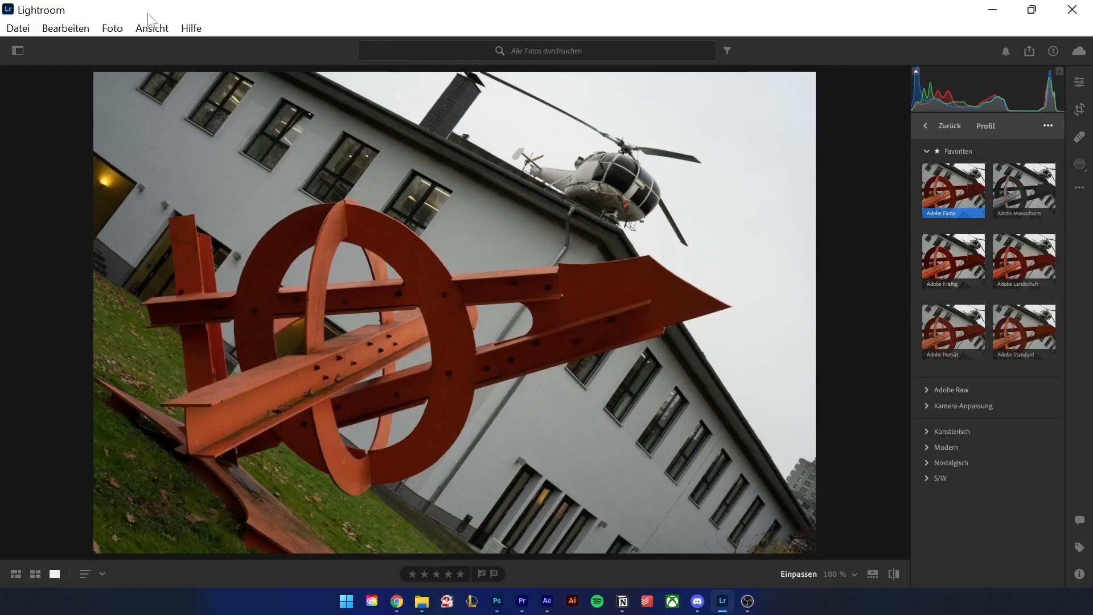
pyautogui.click(20, 28)
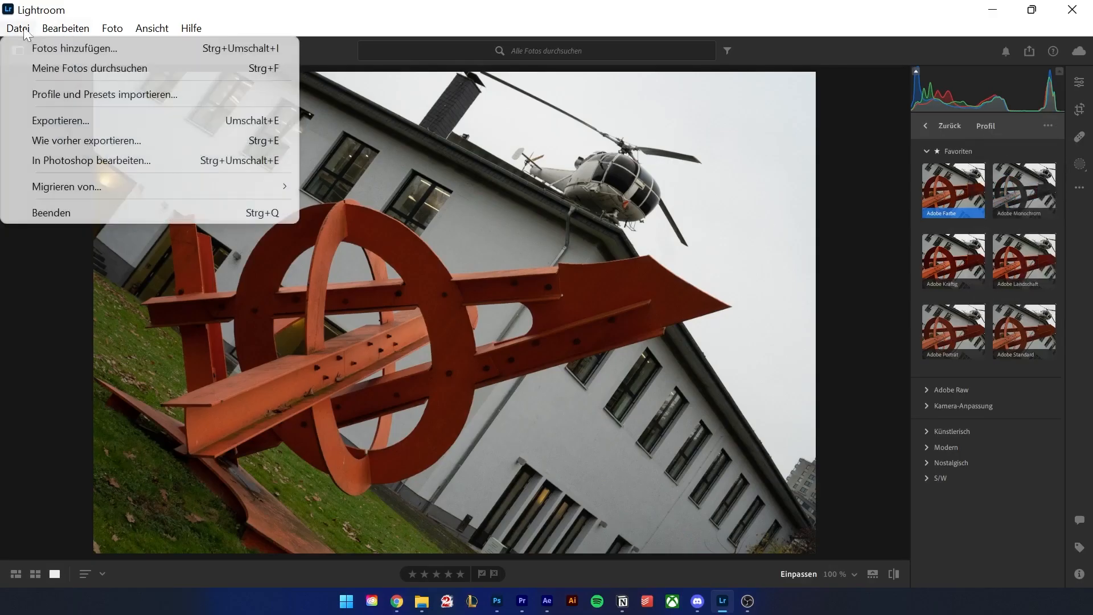
pyautogui.click(98, 95)
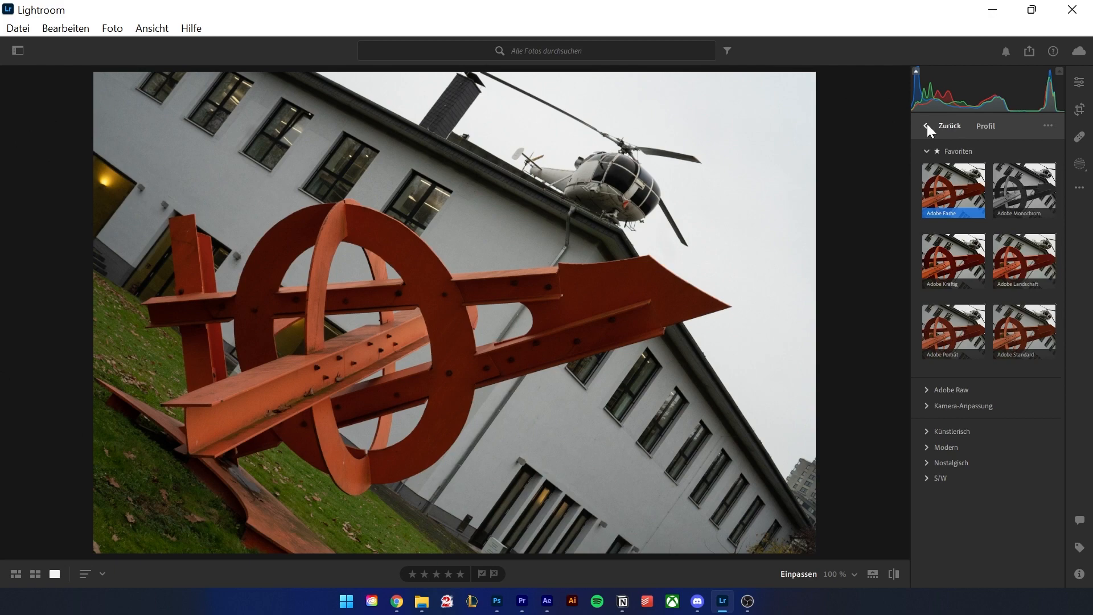
pyautogui.click(927, 125)
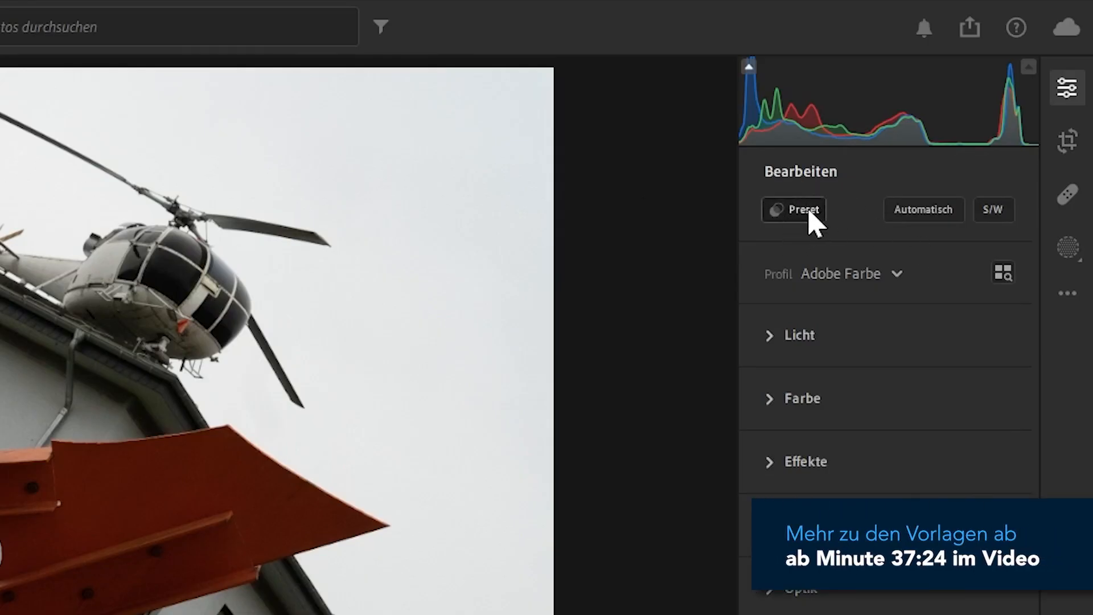
# View the available preset groups and close the preset view again
pyautogui.click(798, 211)
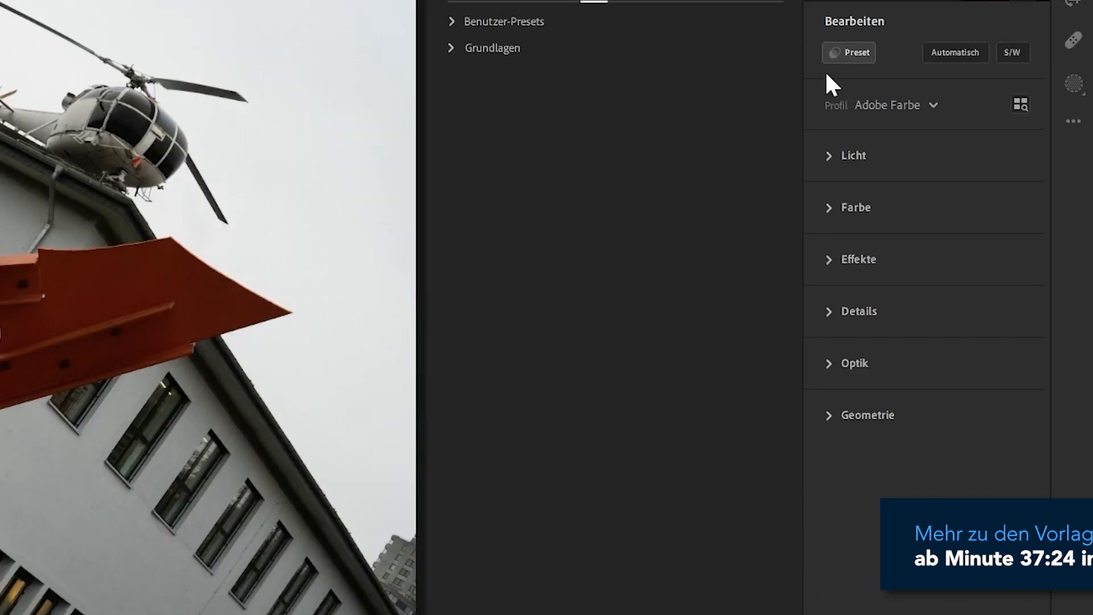
pyautogui.click(846, 52)
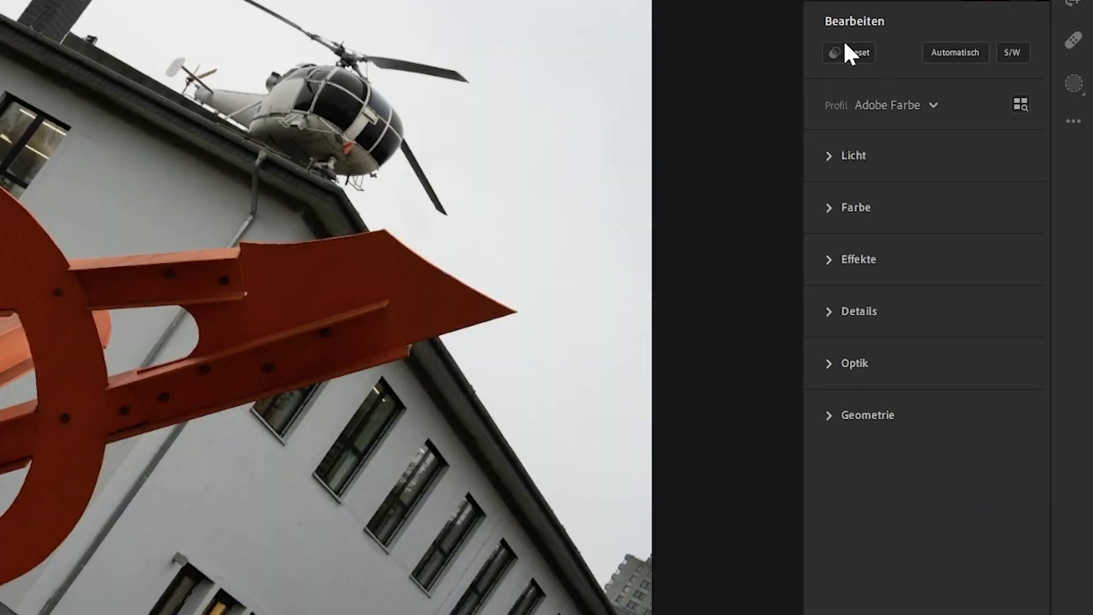
# In the Licht settings, set Belichtung to +0,19, Kontrast to +13, Lichter to -19, Tiefen to -18, Weiß to +15 and Schwarz to +17
pyautogui.moveTo(930, 172); pyautogui.dragTo(942, 207)
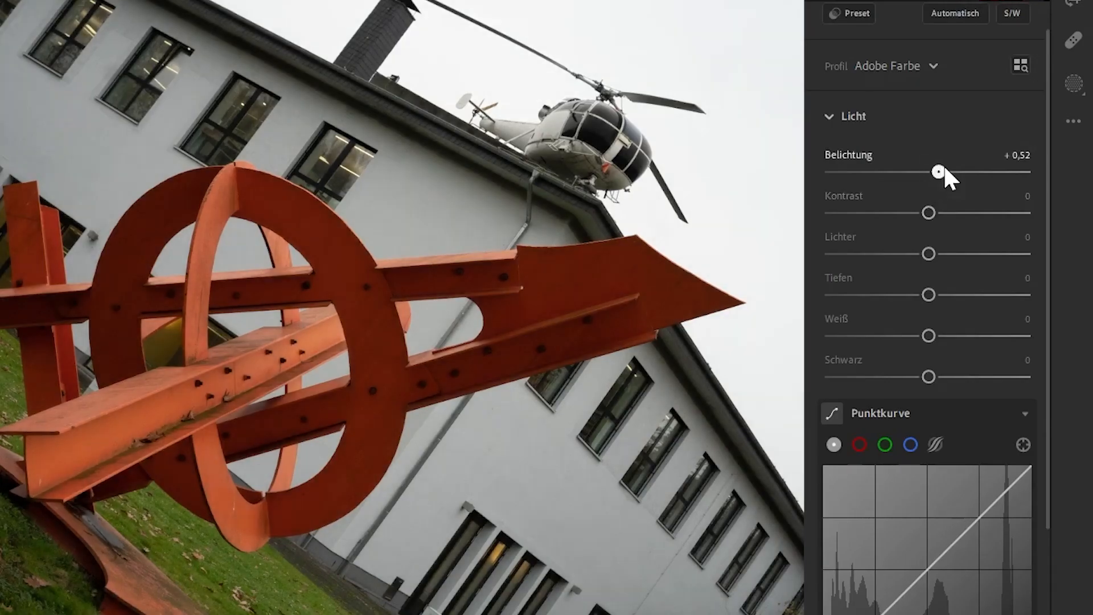
pyautogui.moveTo(928, 255)
pyautogui.mouseDown()
pyautogui.moveTo(957, 254)
pyautogui.moveTo(897, 253)
pyautogui.moveTo(910, 254)
pyautogui.mouseUp()
pyautogui.moveTo(931, 293)
pyautogui.mouseDown()
pyautogui.moveTo(968, 294)
pyautogui.moveTo(913, 294)
pyautogui.mouseUp()
pyautogui.moveTo(930, 330)
pyautogui.mouseDown()
pyautogui.moveTo(948, 333)
pyautogui.moveTo(922, 331)
pyautogui.moveTo(939, 331)
pyautogui.mouseUp()
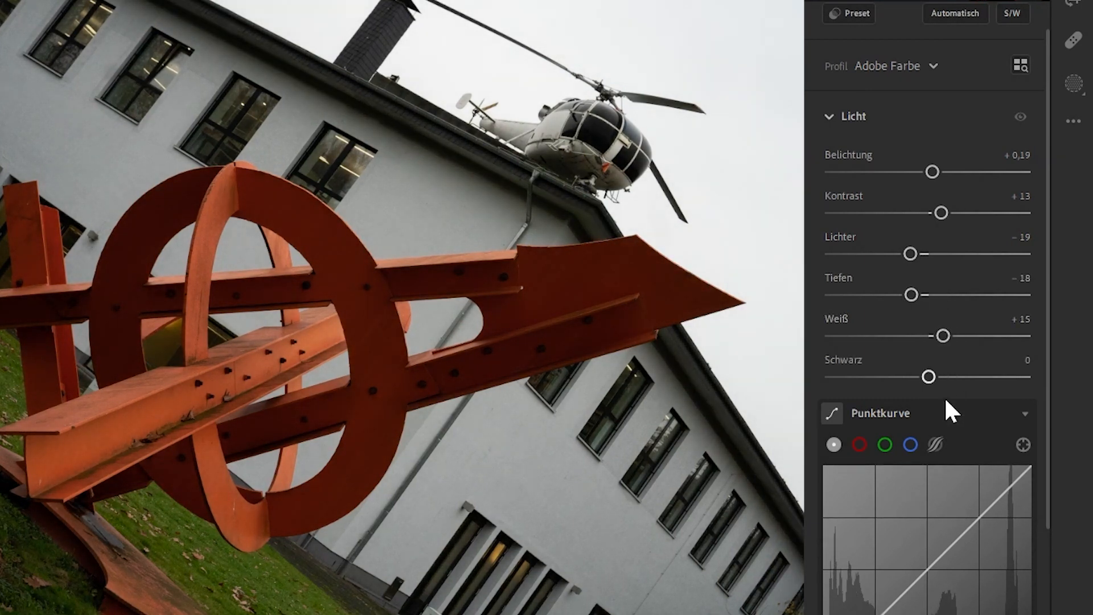
pyautogui.moveTo(927, 378)
pyautogui.mouseDown()
pyautogui.moveTo(898, 377)
pyautogui.moveTo(975, 376)
pyautogui.moveTo(879, 376)
pyautogui.moveTo(943, 377)
pyautogui.mouseUp()
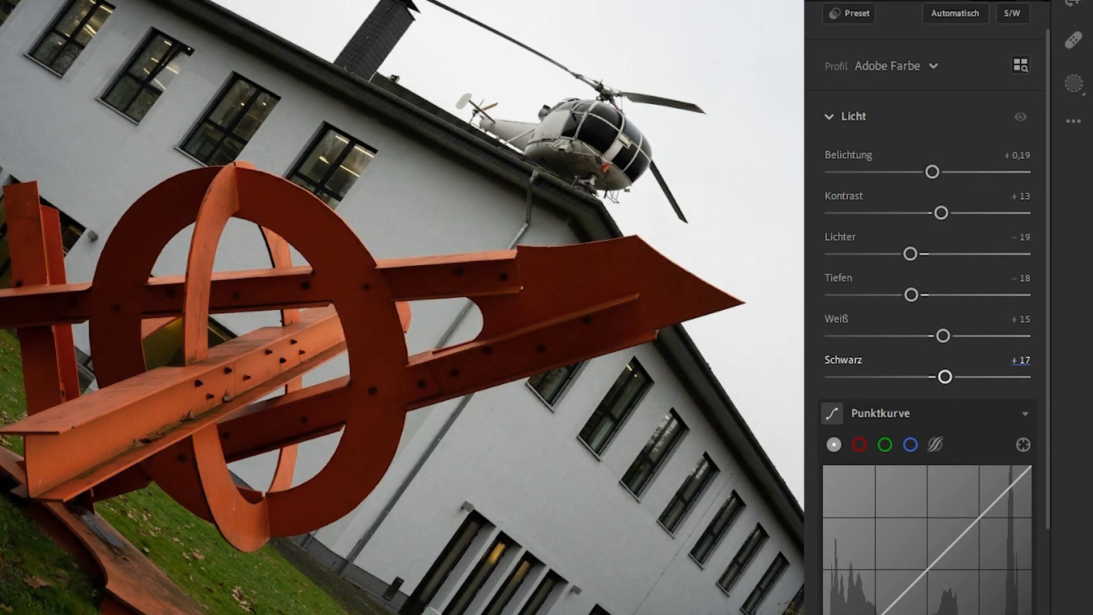
pyautogui.click(1023, 360)
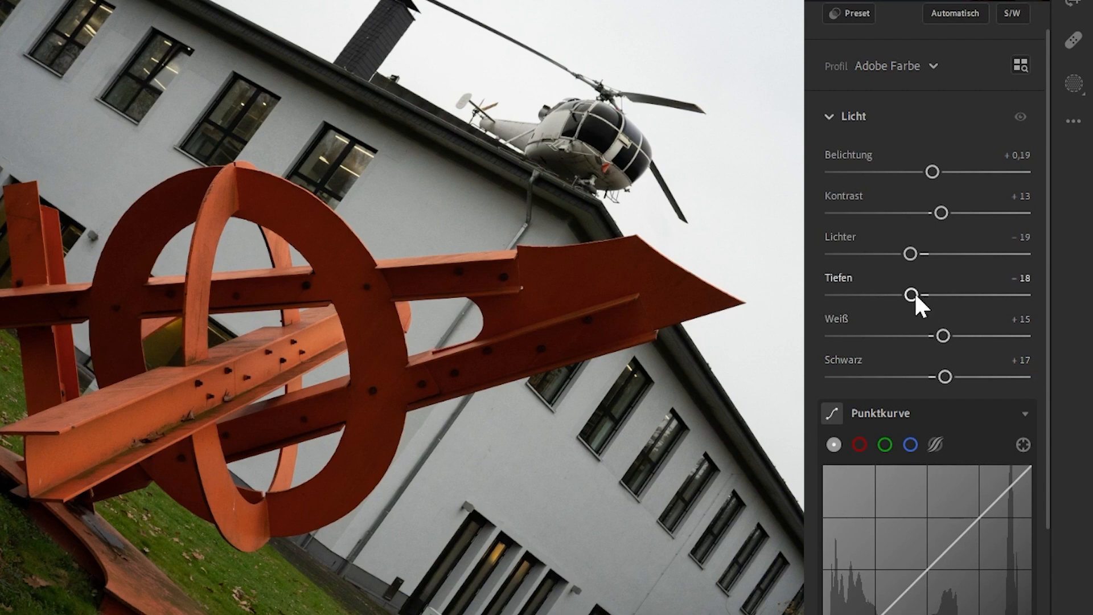
# Refine the Licht settings to Tiefen -26, Kontrast +10 and Belichtung +0,61
pyautogui.moveTo(912, 294)
pyautogui.mouseDown()
pyautogui.moveTo(936, 295)
pyautogui.moveTo(904, 294)
pyautogui.mouseUp()
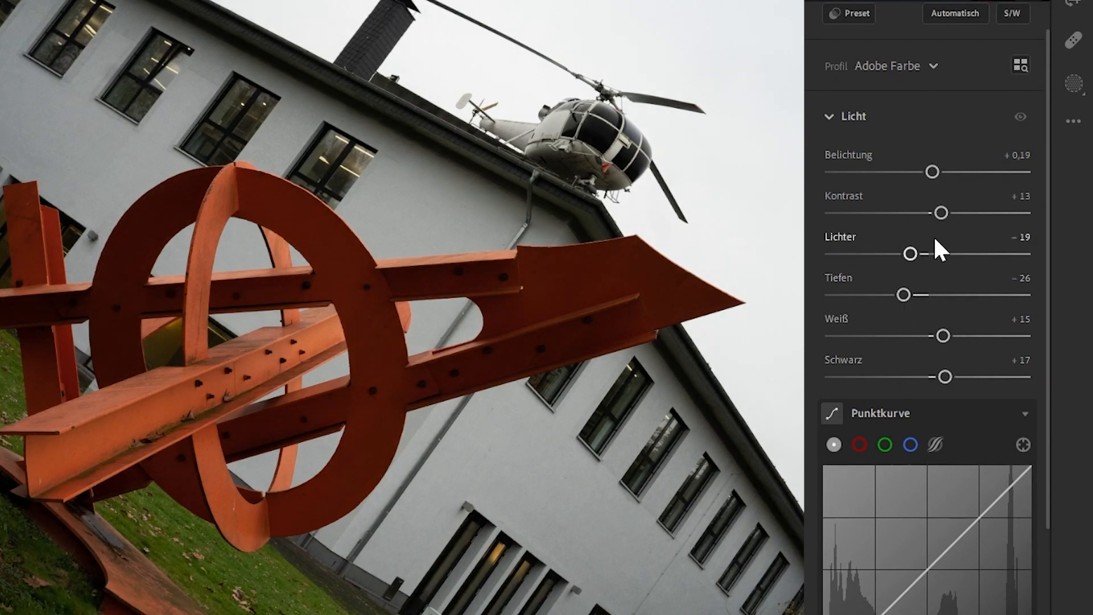
pyautogui.moveTo(941, 213); pyautogui.dragTo(940, 175)
# Collapse and reopen the Punktkurve, and adjust a point in the lower midtones of its combined channel
pyautogui.scroll(-3, 1048, 341)
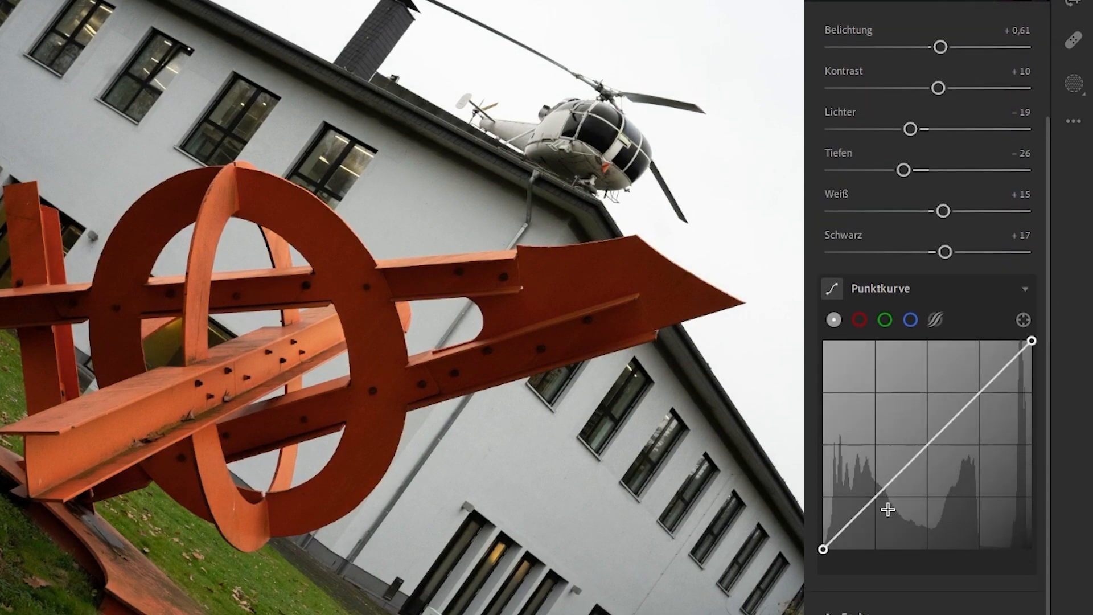
pyautogui.click(1023, 289)
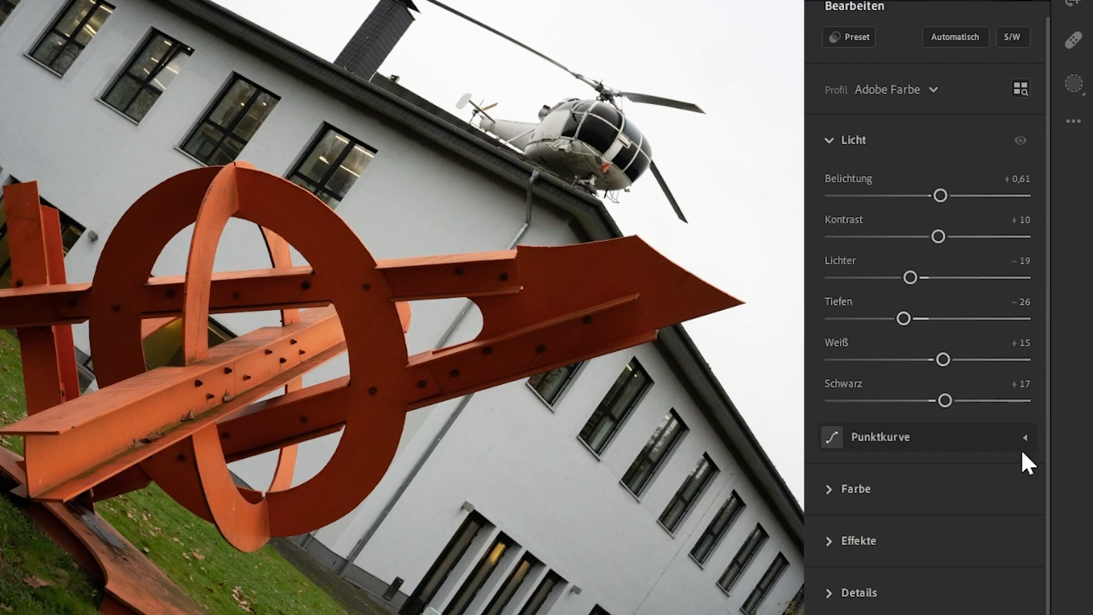
pyautogui.click(1023, 441)
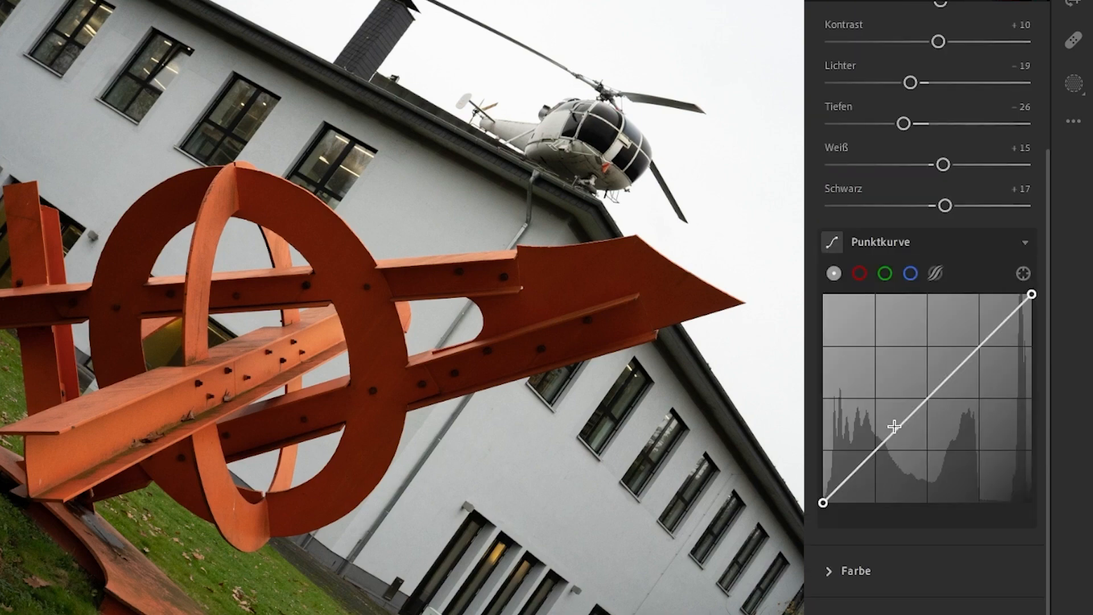
pyautogui.moveTo(894, 433)
pyautogui.mouseDown()
pyautogui.moveTo(910, 443)
pyautogui.moveTo(894, 419)
pyautogui.moveTo(895, 428)
pyautogui.mouseUp()
# Shape the red channel's Punktkurve into an S-curve by raising a point in the upper midtones and lowering one in the shadows
pyautogui.click(860, 274)
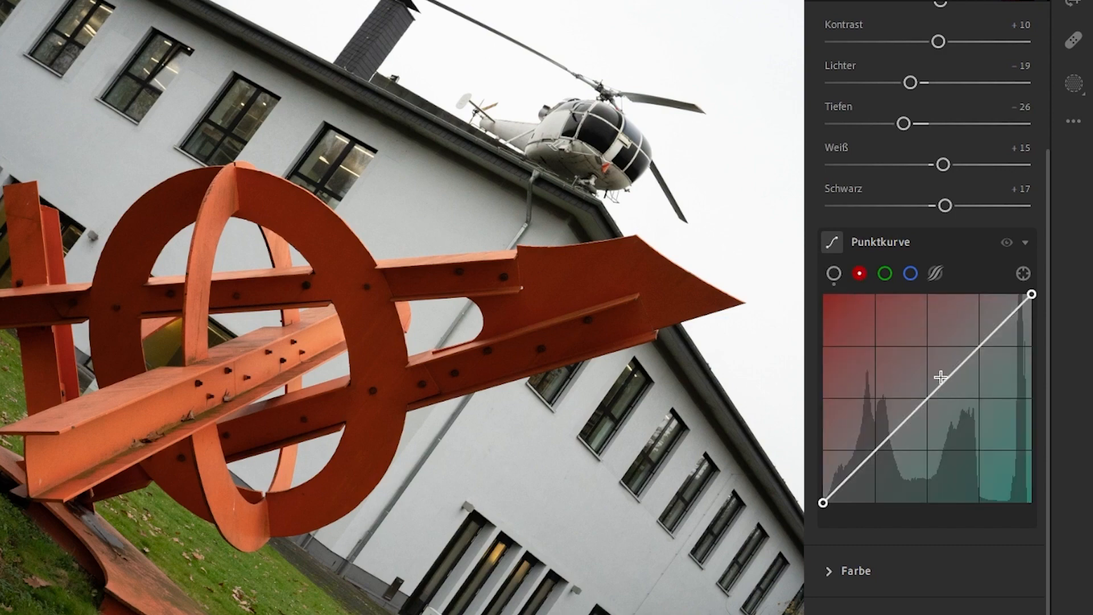
pyautogui.moveTo(940, 378)
pyautogui.mouseDown()
pyautogui.moveTo(927, 363)
pyautogui.moveTo(965, 391)
pyautogui.moveTo(945, 371)
pyautogui.mouseUp()
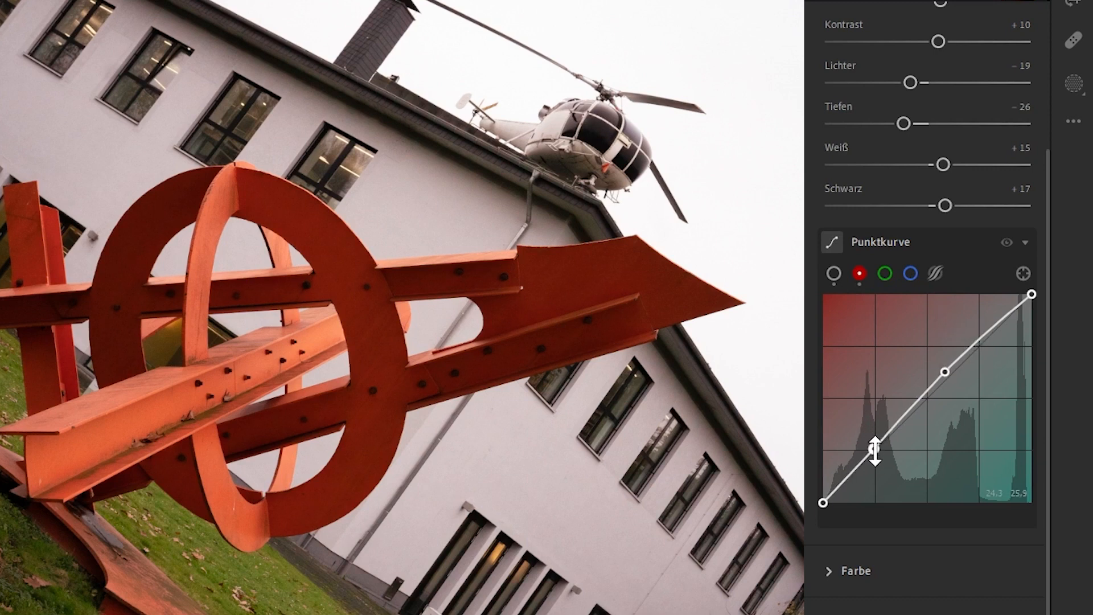
pyautogui.moveTo(876, 450); pyautogui.dragTo(882, 458)
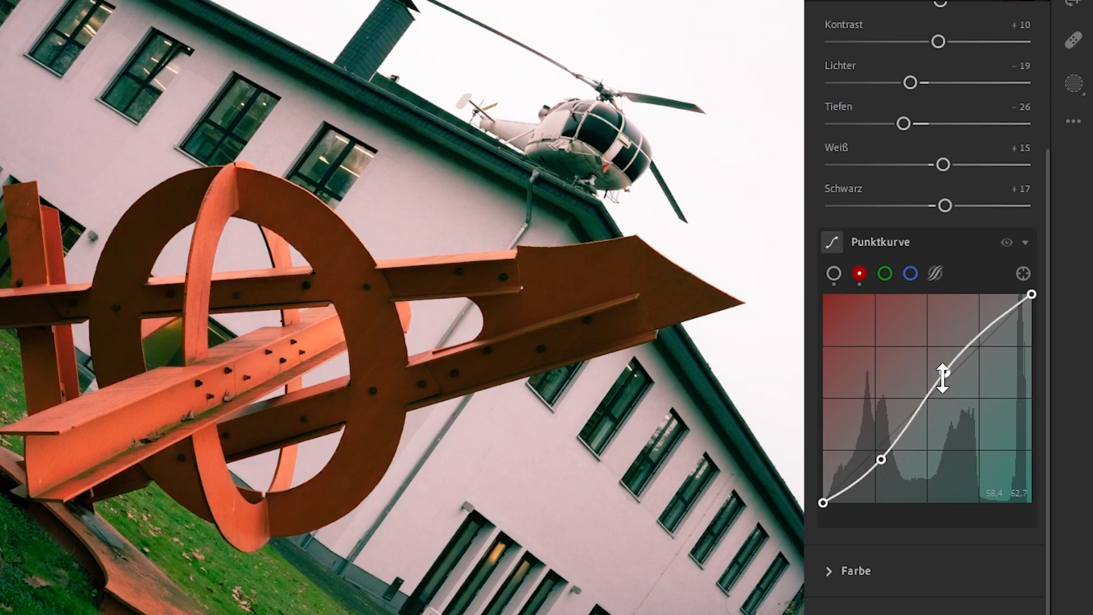
# Reshape the red channel's Punktkurve by lowering the upper midtones and raising the shadows, and adjust it directly on the lower part of the photo
pyautogui.moveTo(947, 351); pyautogui.dragTo(973, 375)
pyautogui.moveTo(884, 459)
pyautogui.mouseDown()
pyautogui.moveTo(874, 428)
pyautogui.moveTo(882, 446)
pyautogui.mouseUp()
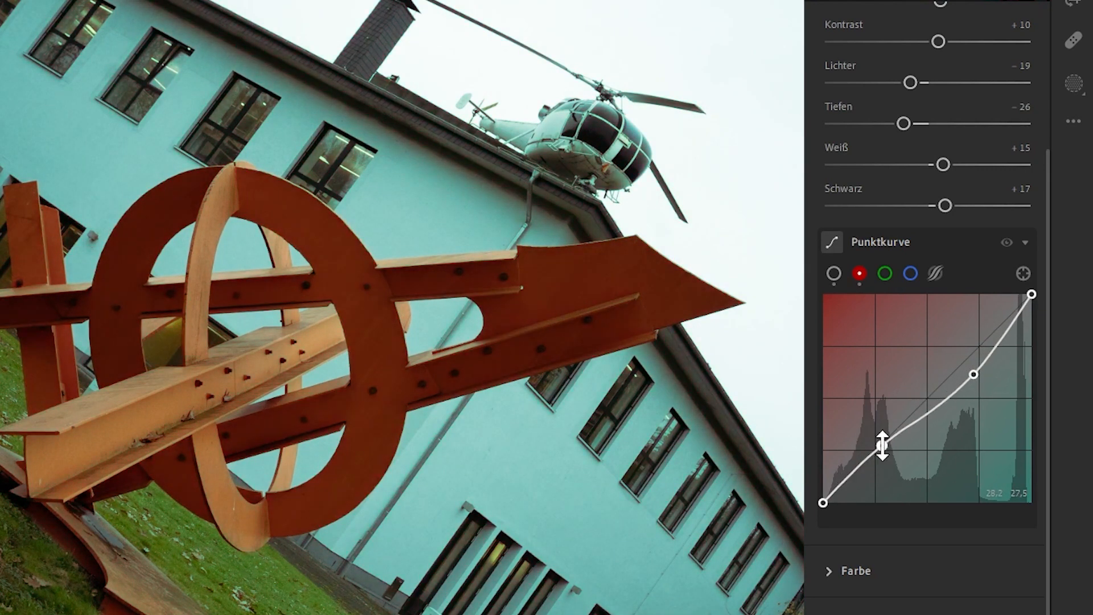
pyautogui.click(1023, 274)
pyautogui.moveTo(143, 486)
pyautogui.mouseDown()
pyautogui.moveTo(168, 486)
pyautogui.moveTo(139, 486)
pyautogui.mouseUp()
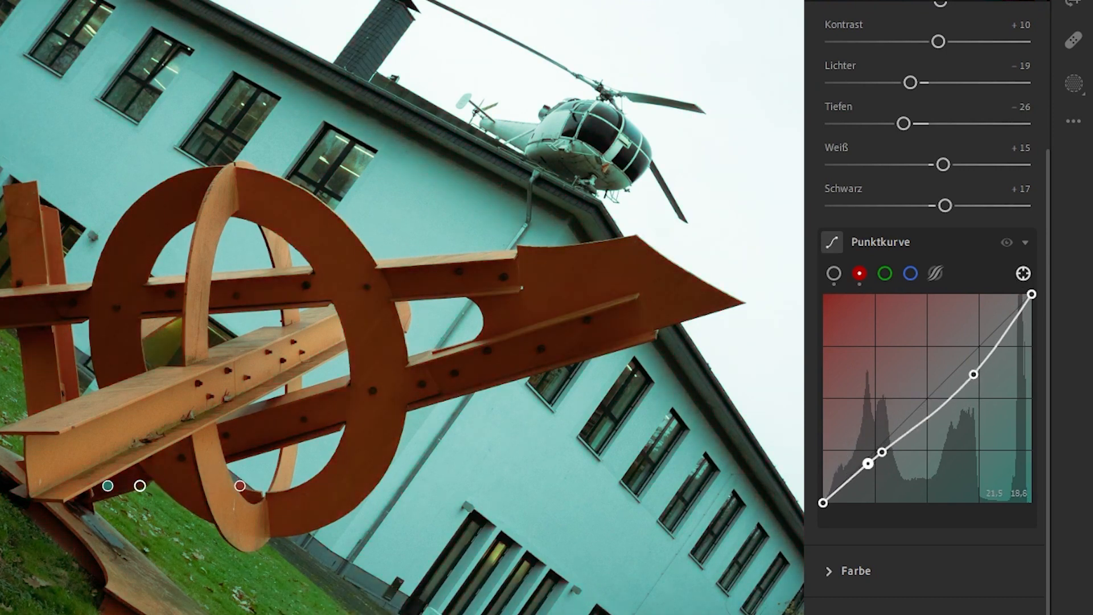
pyautogui.moveTo(185, 569); pyautogui.dragTo(226, 569)
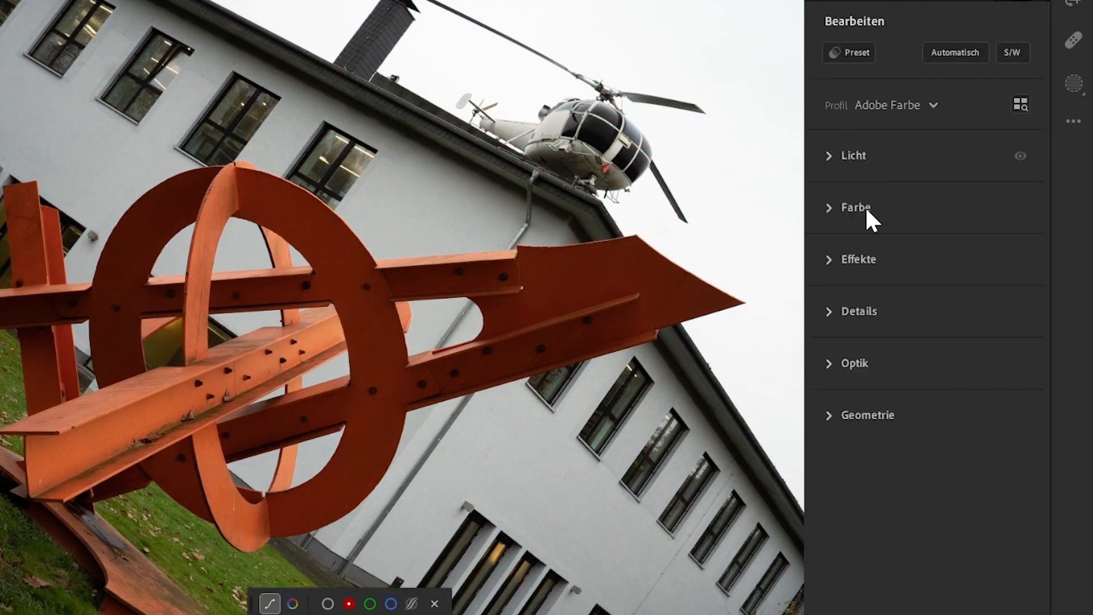
# In Farbe, sample the grey building wall for the Weißabgleich, and fine-tune Temperatur to 6736 and Tonung to +11
pyautogui.click(867, 210)
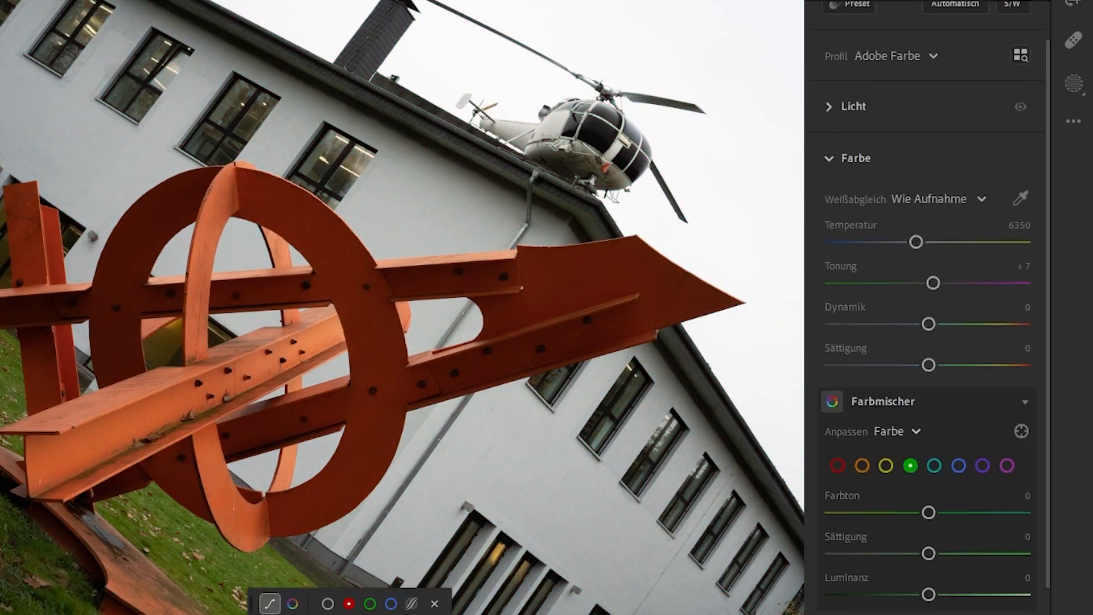
pyautogui.click(1018, 199)
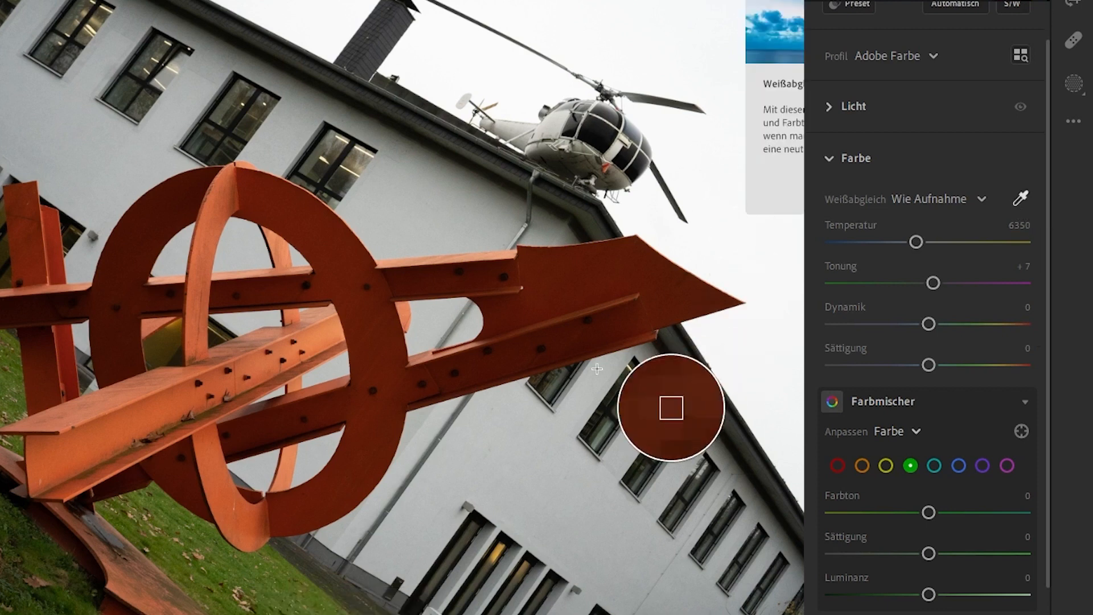
pyautogui.click(553, 455)
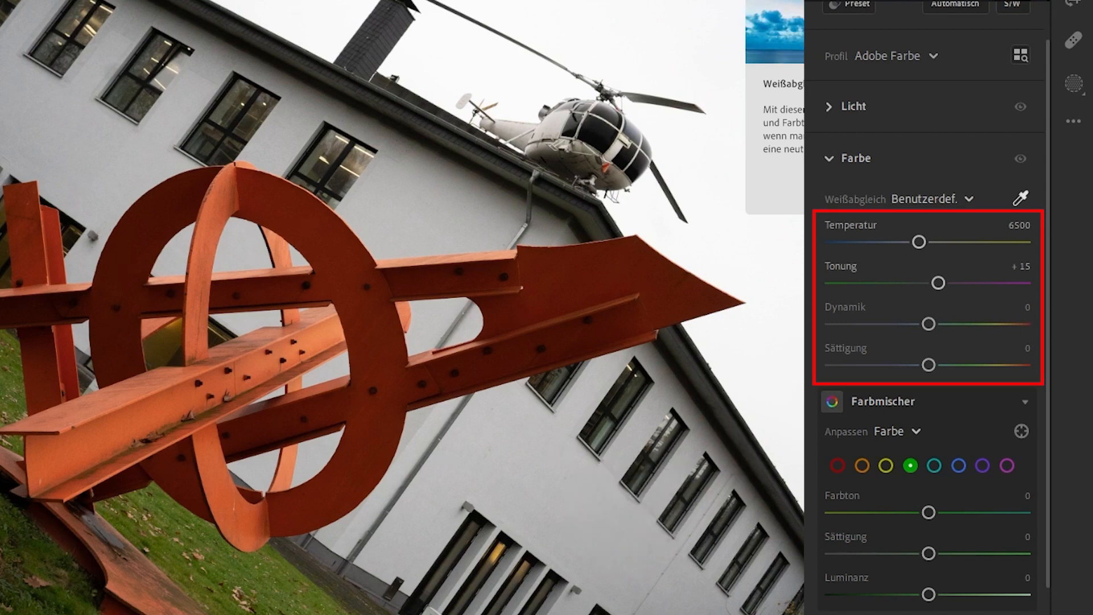
pyautogui.click(568, 483)
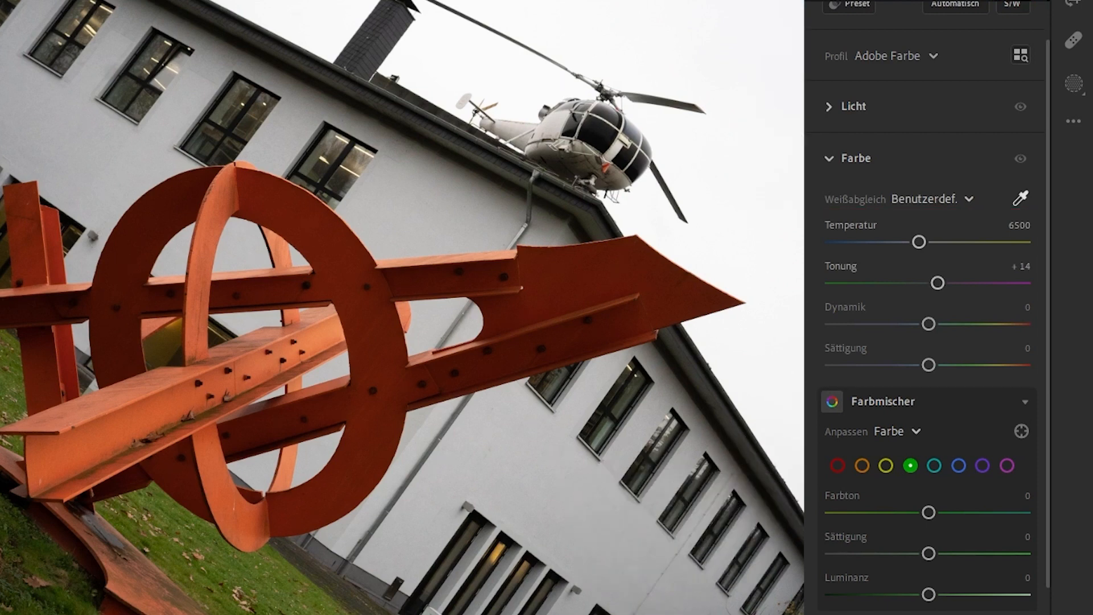
pyautogui.moveTo(920, 241); pyautogui.dragTo(924, 242)
pyautogui.moveTo(938, 283); pyautogui.dragTo(937, 282)
# Try removing all colour from the photo with Sättigung at -100, and reset Sättigung to 0
pyautogui.moveTo(929, 365); pyautogui.dragTo(832, 365)
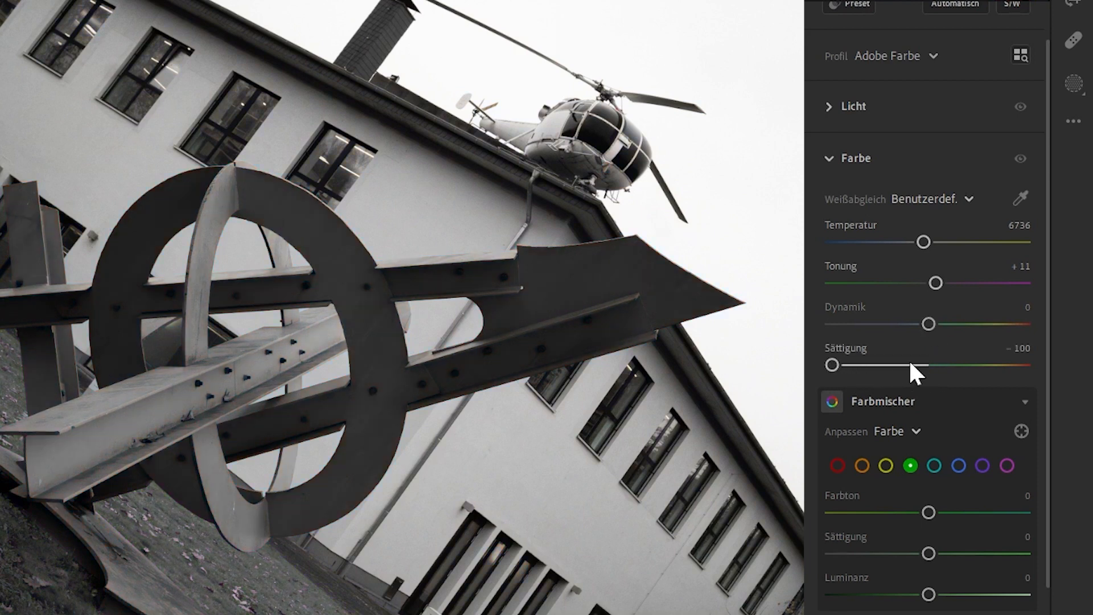
pyautogui.doubleClick(926, 365)
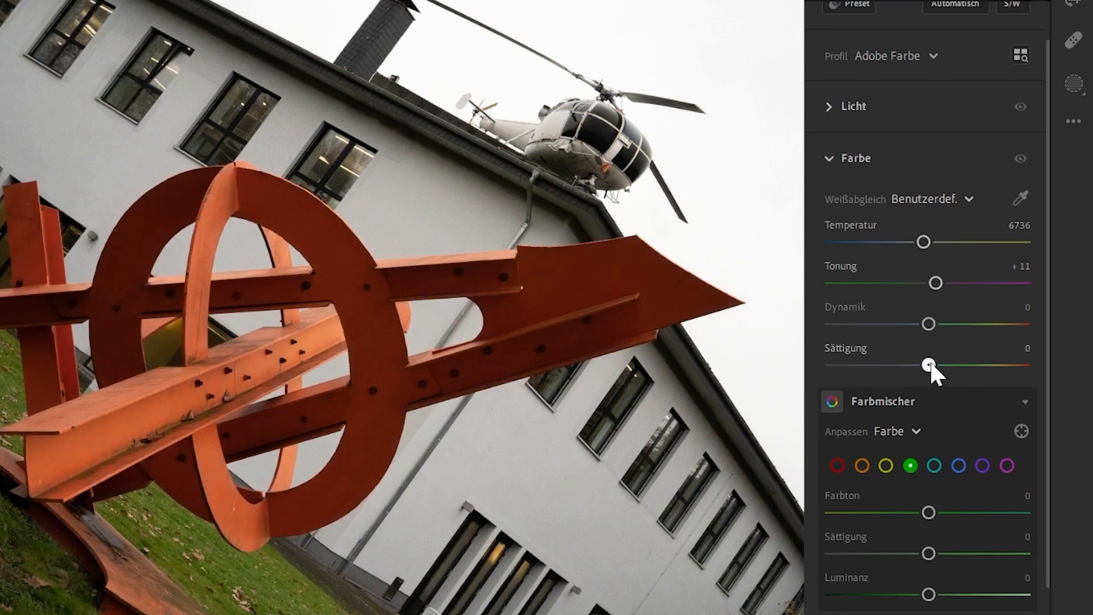
pyautogui.moveTo(931, 364); pyautogui.dragTo(930, 365)
# Switch the Farbmischer to Luminanz to view the sliders for all colours, and return it to Farbe
pyautogui.click(915, 433)
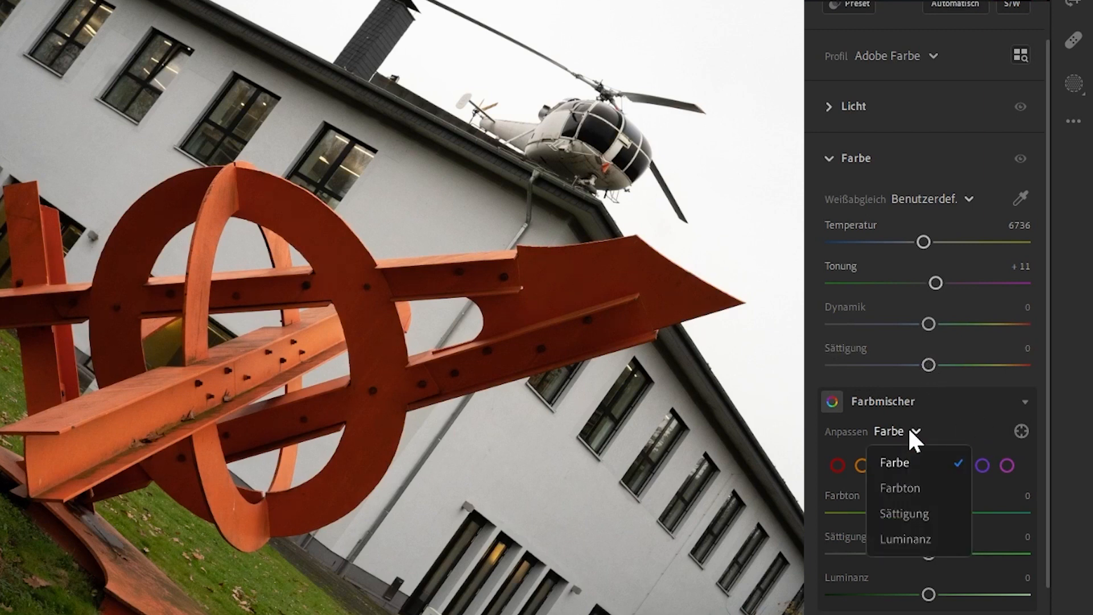
pyautogui.click(909, 537)
pyautogui.scroll(-4, 908, 512)
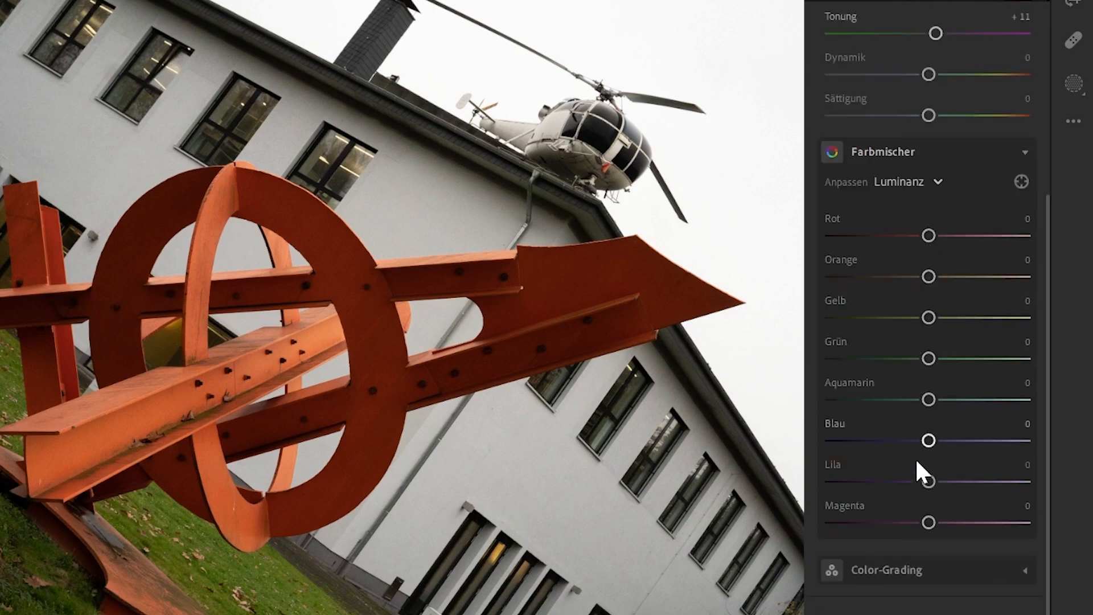
pyautogui.click(926, 182)
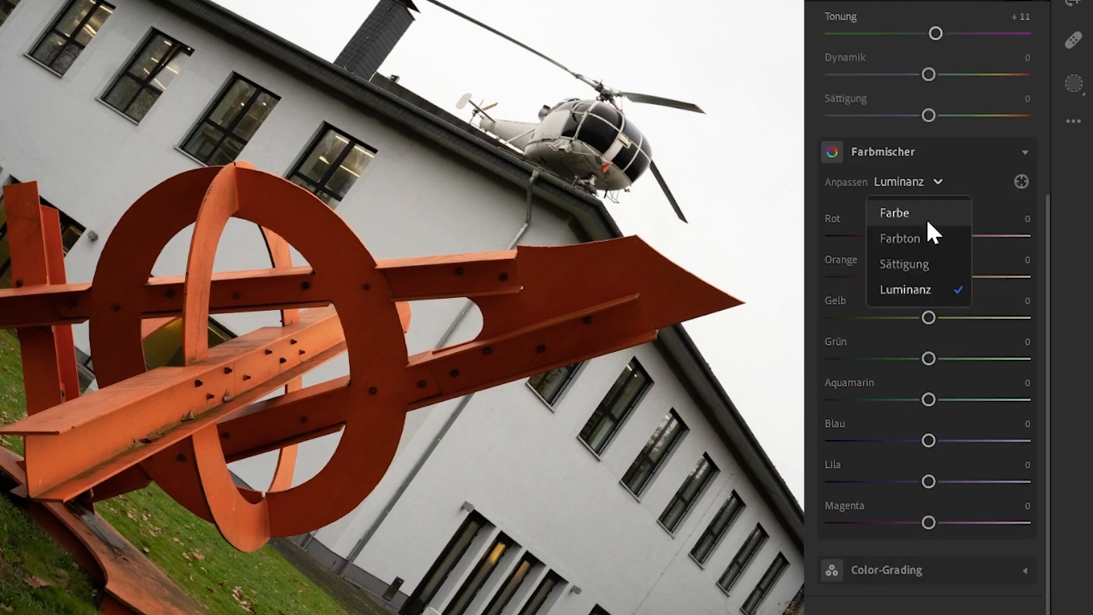
pyautogui.click(918, 210)
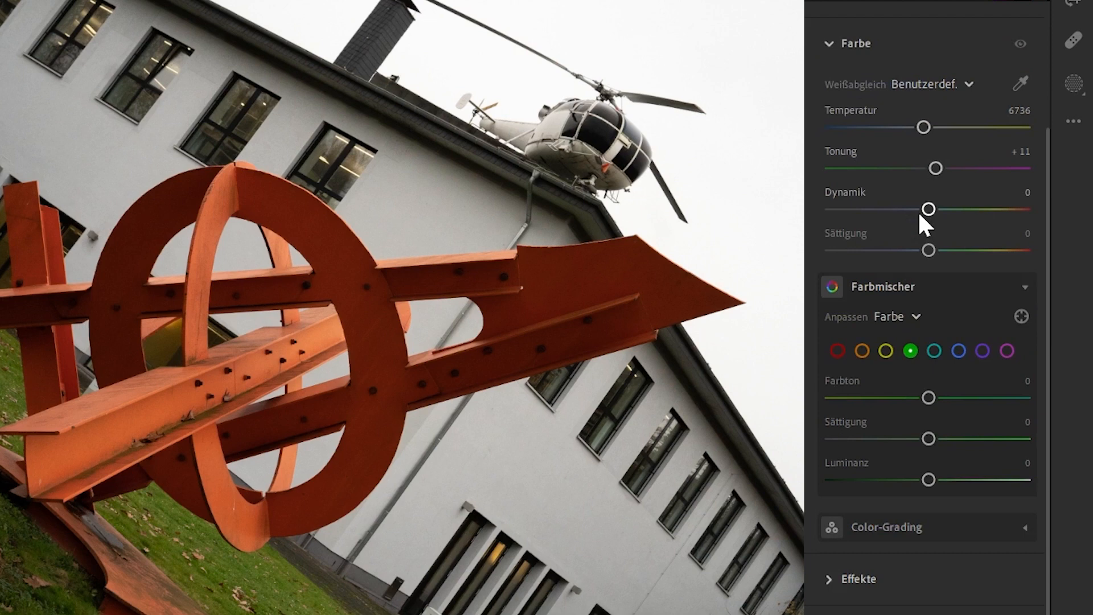
# Set the Farbton of the red tones in the Farbmischer to +7 and collapse the Farbmischer
pyautogui.click(837, 351)
pyautogui.moveTo(928, 398)
pyautogui.mouseDown()
pyautogui.moveTo(968, 397)
pyautogui.moveTo(931, 398)
pyautogui.mouseUp()
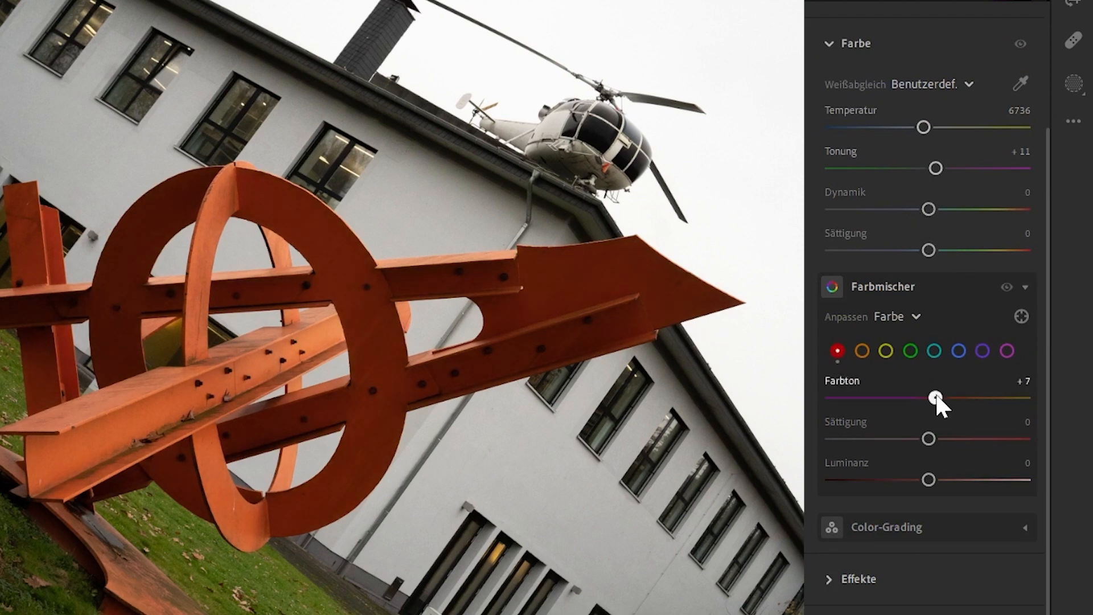
pyautogui.click(935, 289)
# In Color-Grading, tint the Mitteltöne very slightly blue and view the separate Lichter and Global wheels
pyautogui.click(966, 484)
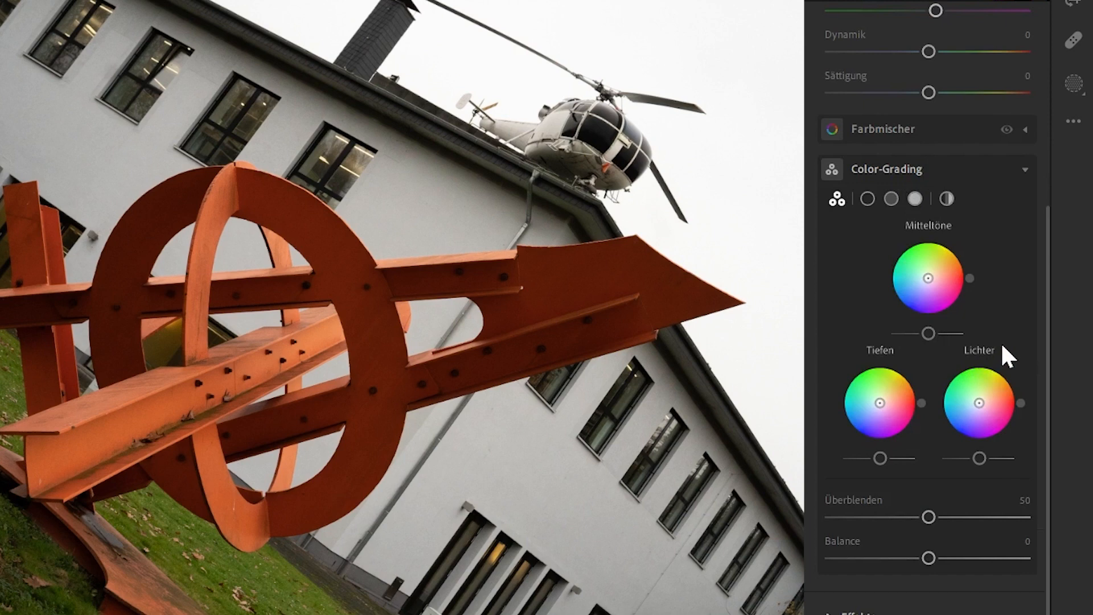
pyautogui.moveTo(928, 278)
pyautogui.mouseDown()
pyautogui.moveTo(961, 281)
pyautogui.moveTo(928, 278)
pyautogui.mouseUp()
pyautogui.click(914, 200)
pyautogui.click(945, 198)
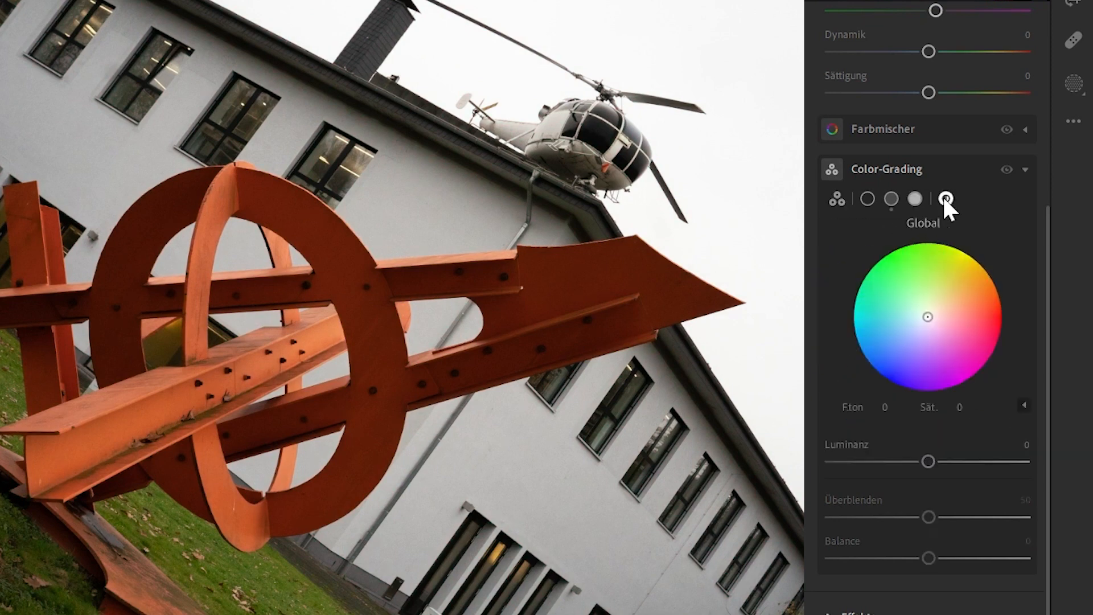
# Return Color-Grading to the three-wheel overview, darken the Tiefen slightly and set Überblenden to 74
pyautogui.scroll(2, 944, 199)
pyautogui.click(838, 275)
pyautogui.scroll(-4, 1011, 302)
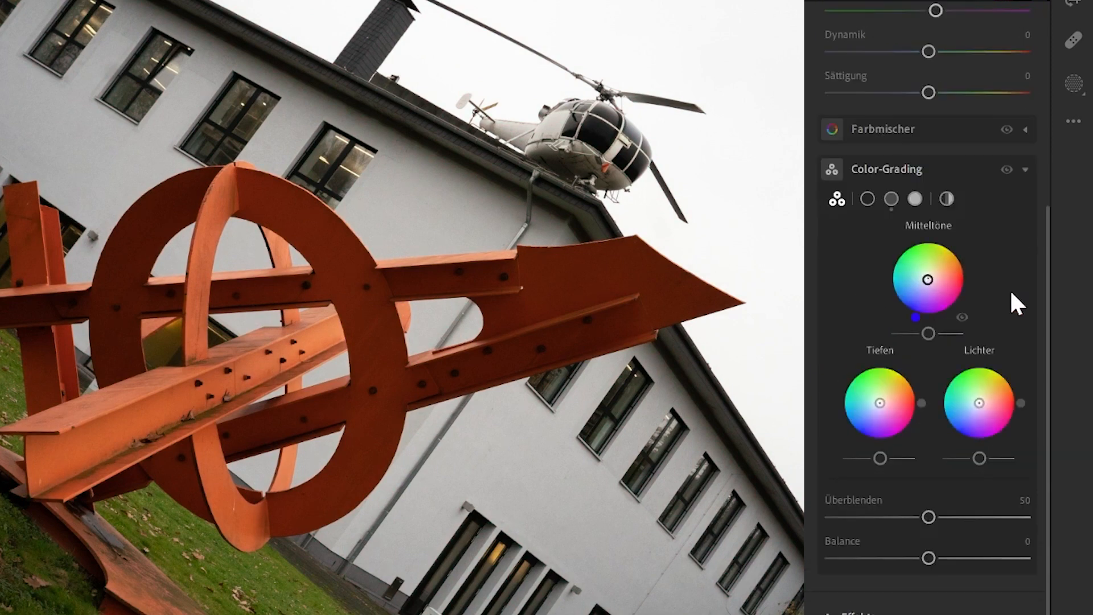
pyautogui.moveTo(929, 428); pyautogui.dragTo(977, 427)
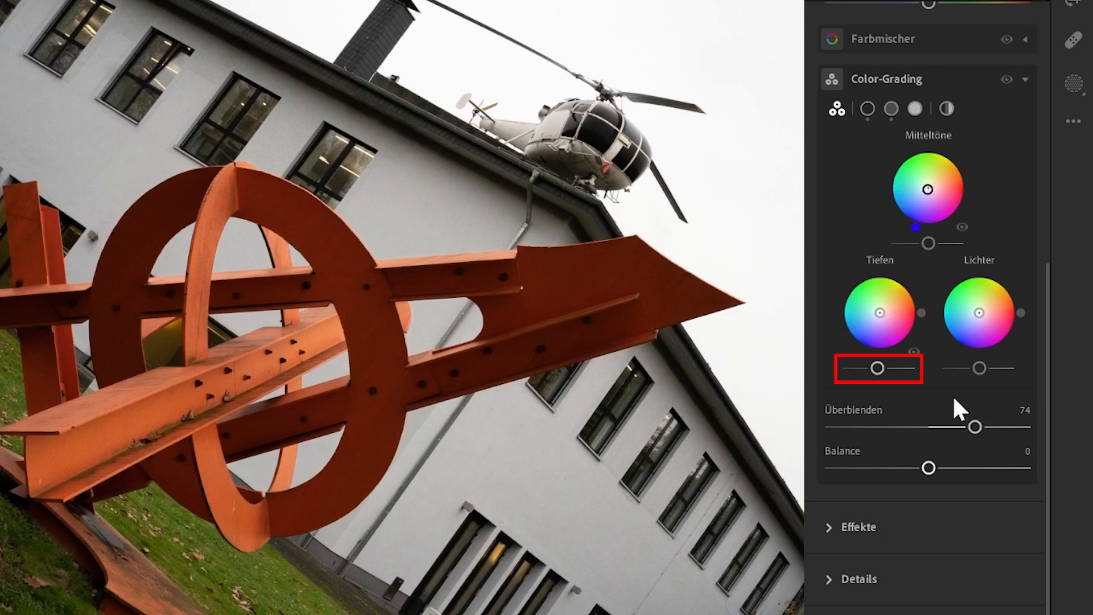
# In Effekte, set Struktur to -1, Klarheit to +7 and Dunst entfernen to -8
pyautogui.click(857, 526)
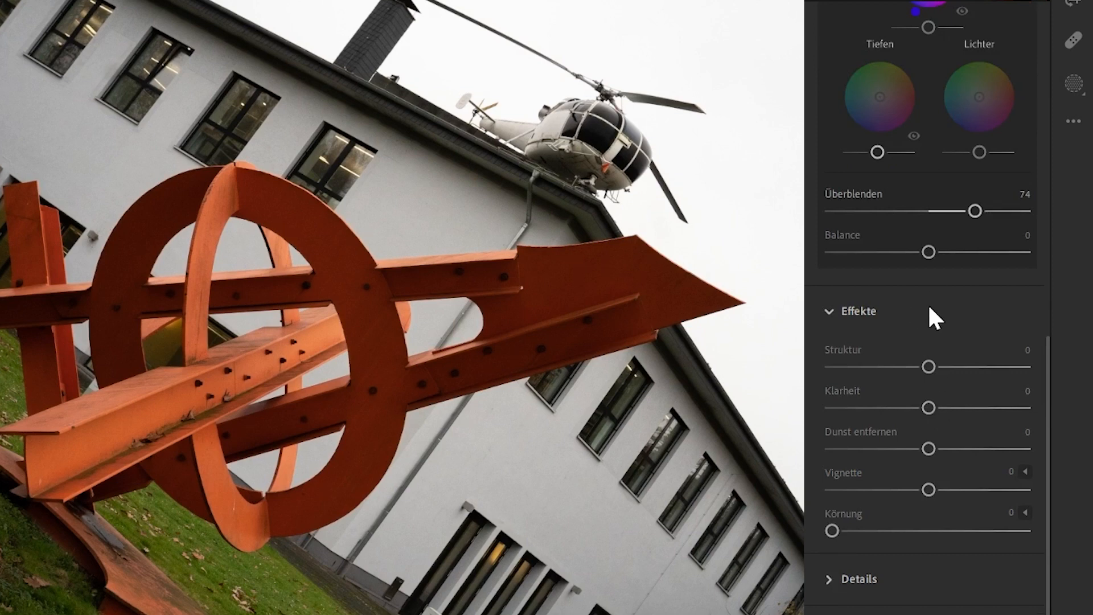
pyautogui.moveTo(929, 367)
pyautogui.mouseDown()
pyautogui.moveTo(981, 367)
pyautogui.moveTo(930, 367)
pyautogui.mouseUp()
pyautogui.moveTo(928, 408)
pyautogui.mouseDown()
pyautogui.moveTo(901, 408)
pyautogui.moveTo(961, 408)
pyautogui.moveTo(936, 408)
pyautogui.mouseUp()
pyautogui.moveTo(928, 449)
pyautogui.mouseDown()
pyautogui.moveTo(994, 449)
pyautogui.moveTo(899, 449)
pyautogui.moveTo(920, 449)
pyautogui.mouseUp()
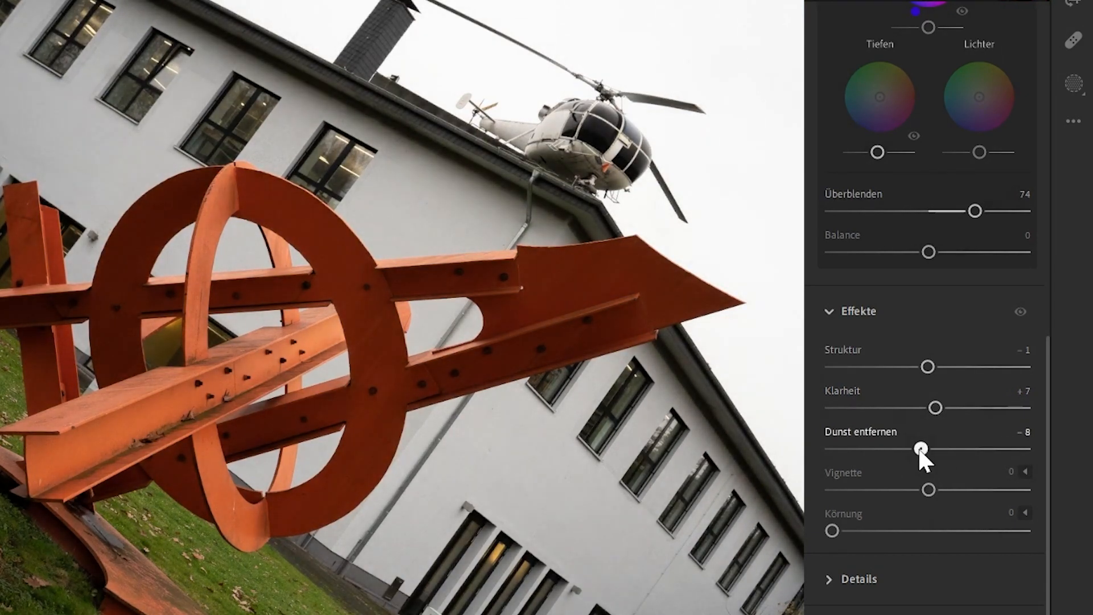
# Try a Vignette of -30 with its Mittelpunkt adjusted, and bring the Vignette back to +1
pyautogui.moveTo(929, 489); pyautogui.dragTo(900, 489)
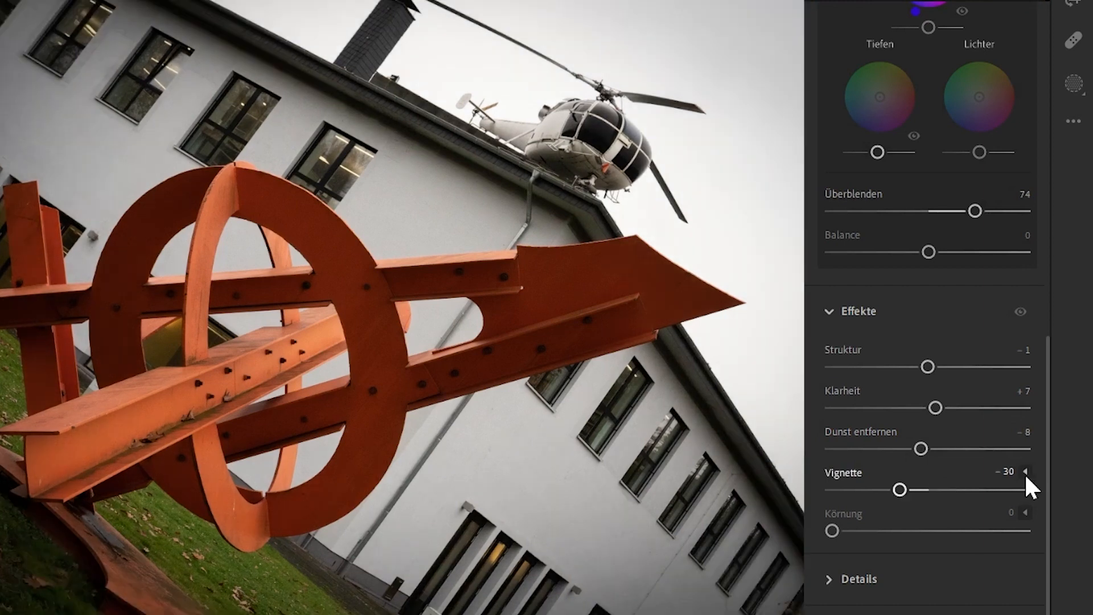
pyautogui.click(1025, 472)
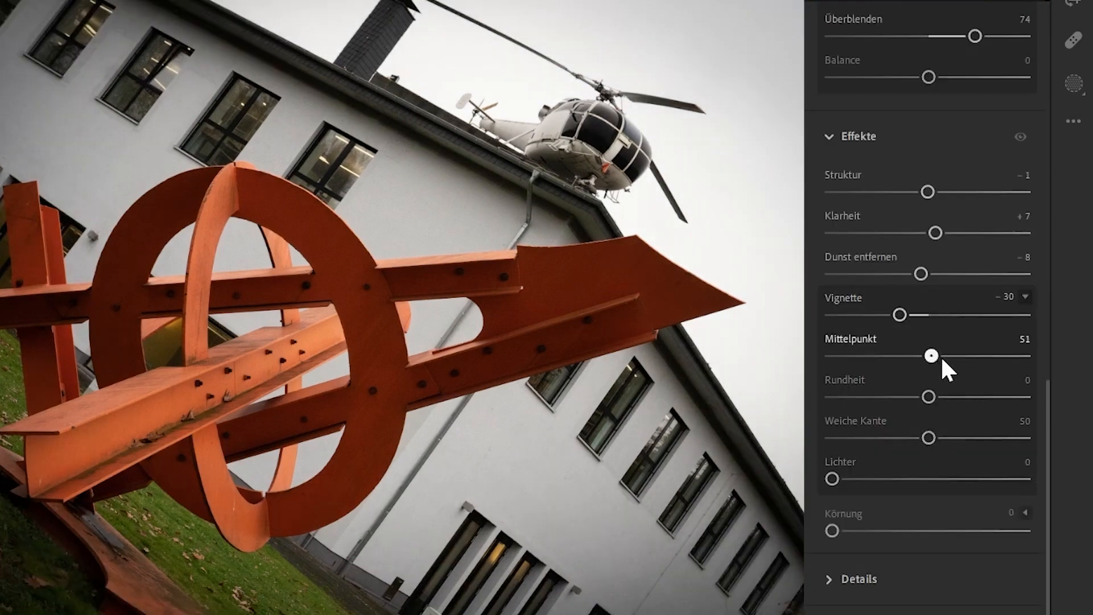
pyautogui.moveTo(930, 357); pyautogui.dragTo(928, 357)
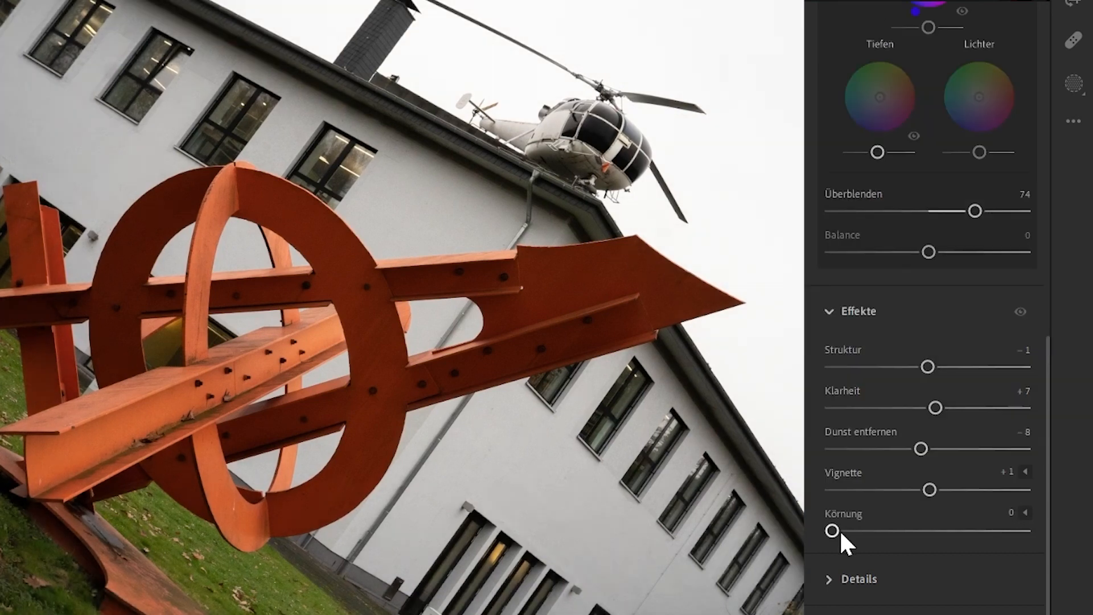
# Add Körnung of 57 to the photo, raise its Größe and slightly lower its Unregelmäßigkeit
pyautogui.moveTo(835, 531); pyautogui.dragTo(974, 532)
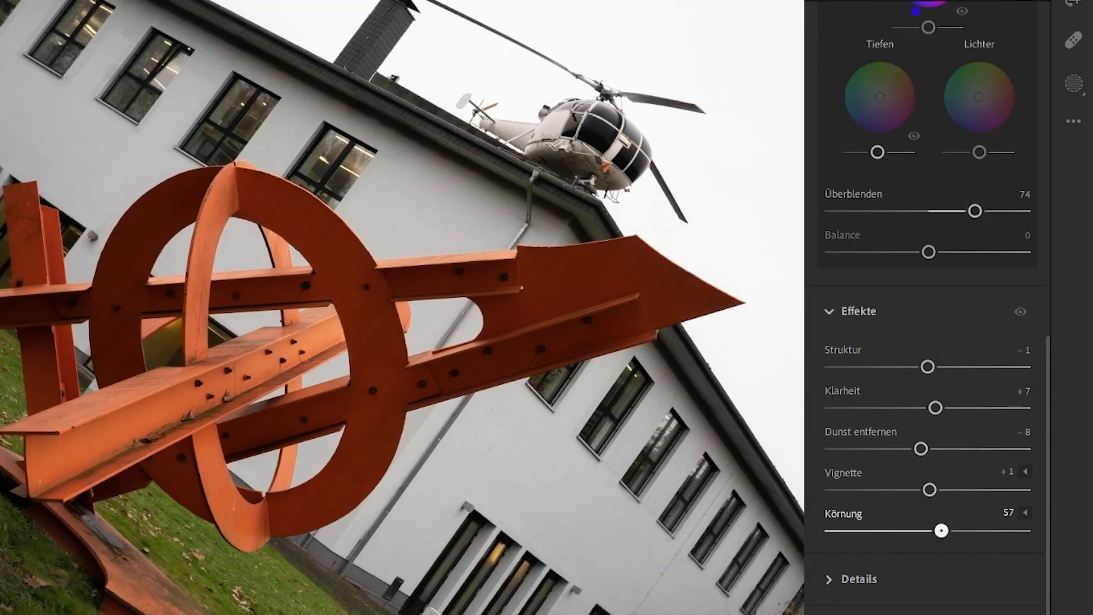
pyautogui.click(1025, 513)
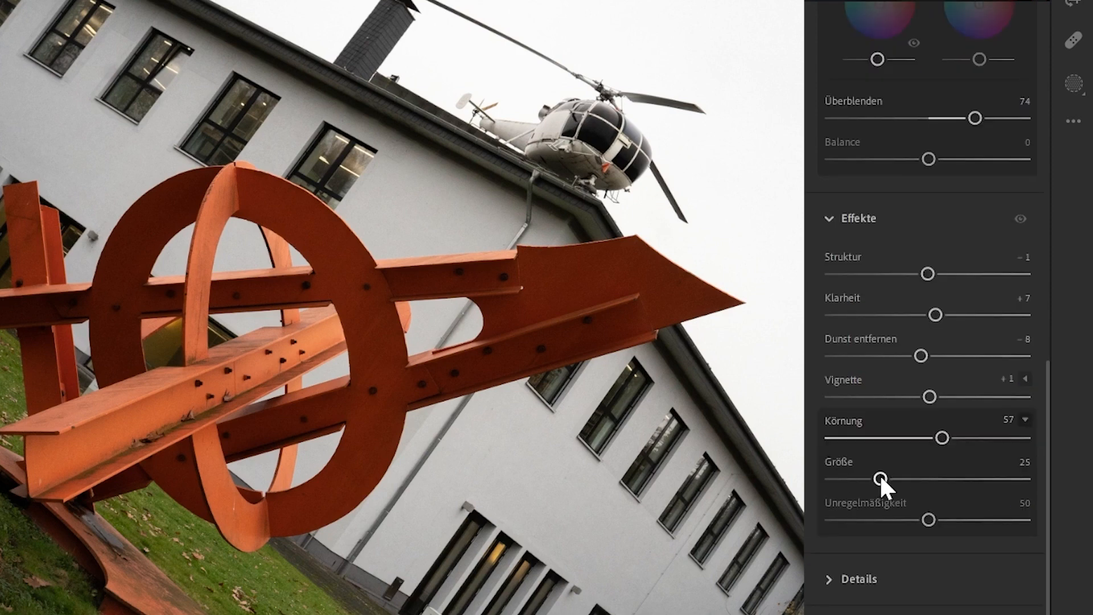
pyautogui.moveTo(881, 478); pyautogui.dragTo(958, 479)
pyautogui.moveTo(928, 520); pyautogui.dragTo(912, 520)
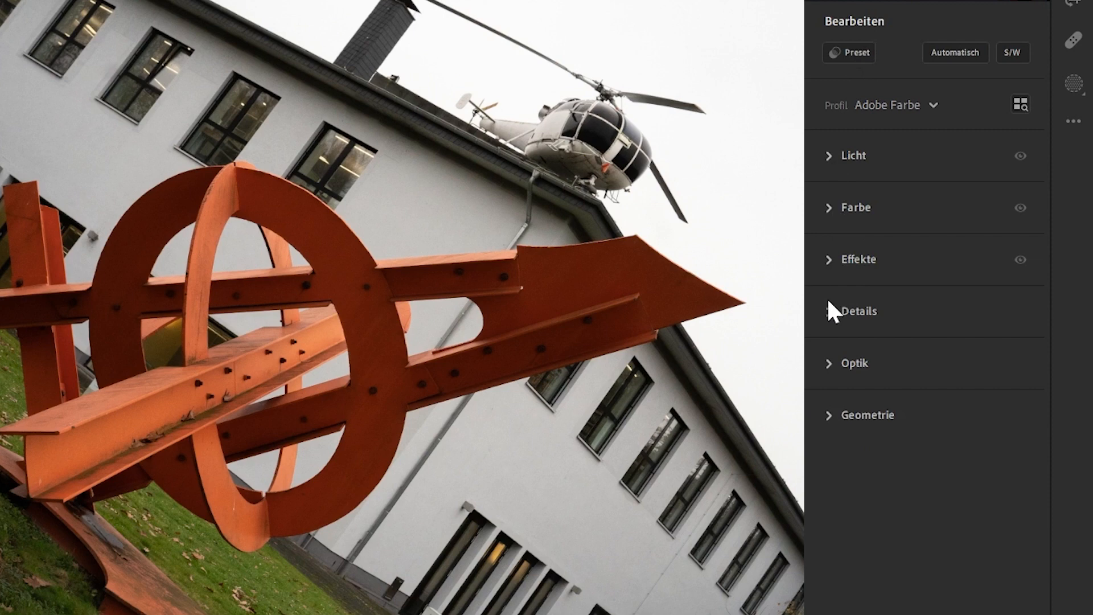
# In Details, set Schärfen to 46, Rauschreduzierung to 33 and Farbrauschen reduzieren to 37, and collapse the section
pyautogui.click(829, 311)
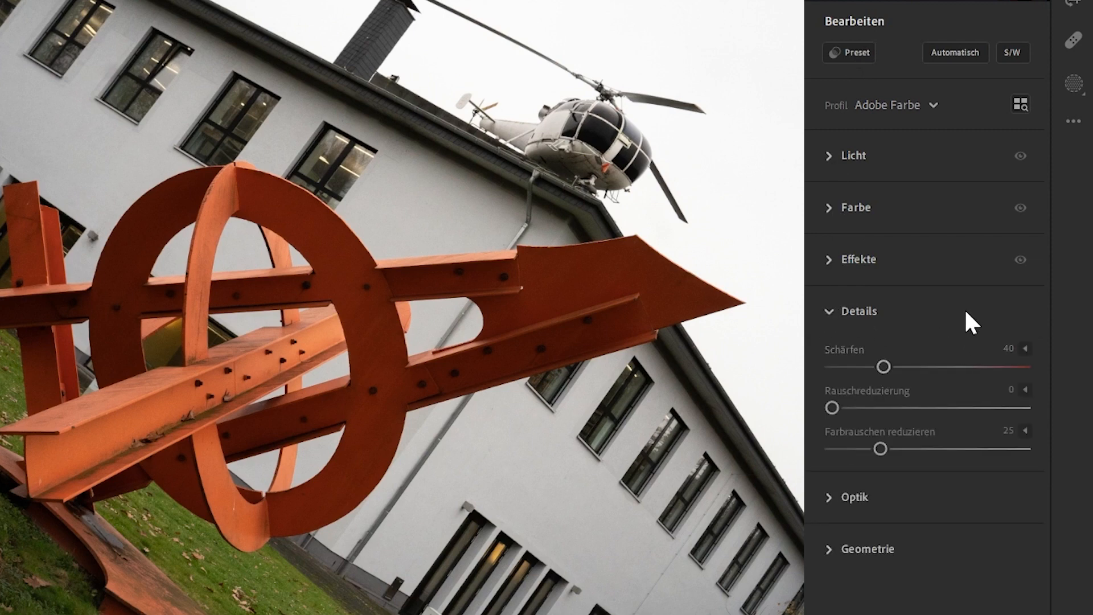
pyautogui.moveTo(899, 357)
pyautogui.mouseDown()
pyautogui.moveTo(909, 357)
pyautogui.moveTo(892, 360)
pyautogui.mouseUp()
pyautogui.moveTo(832, 406); pyautogui.dragTo(897, 398)
pyautogui.moveTo(883, 447); pyautogui.dragTo(905, 449)
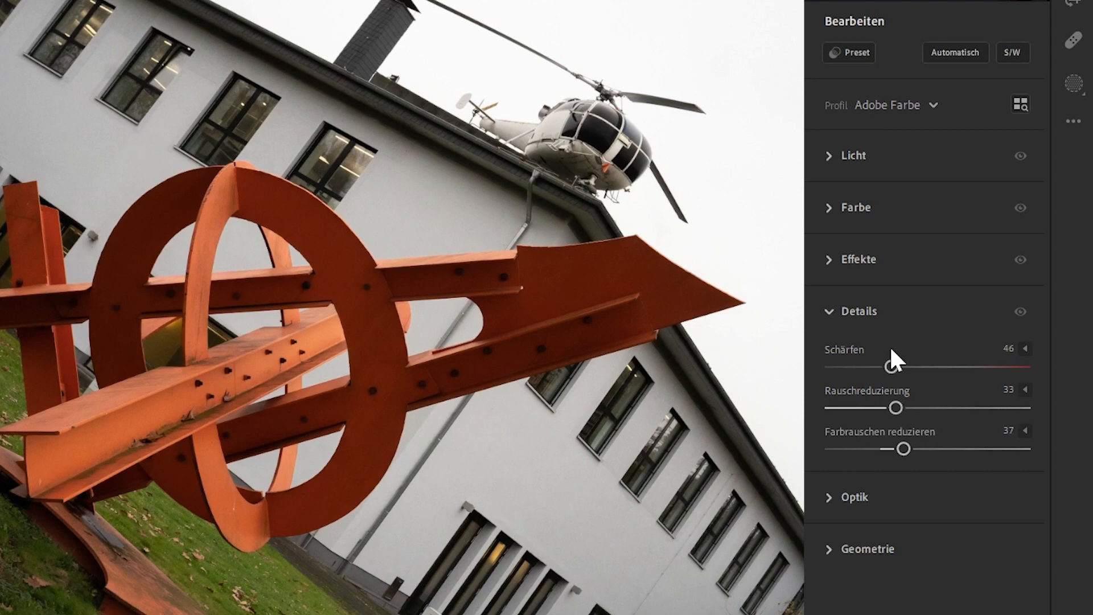
pyautogui.click(900, 314)
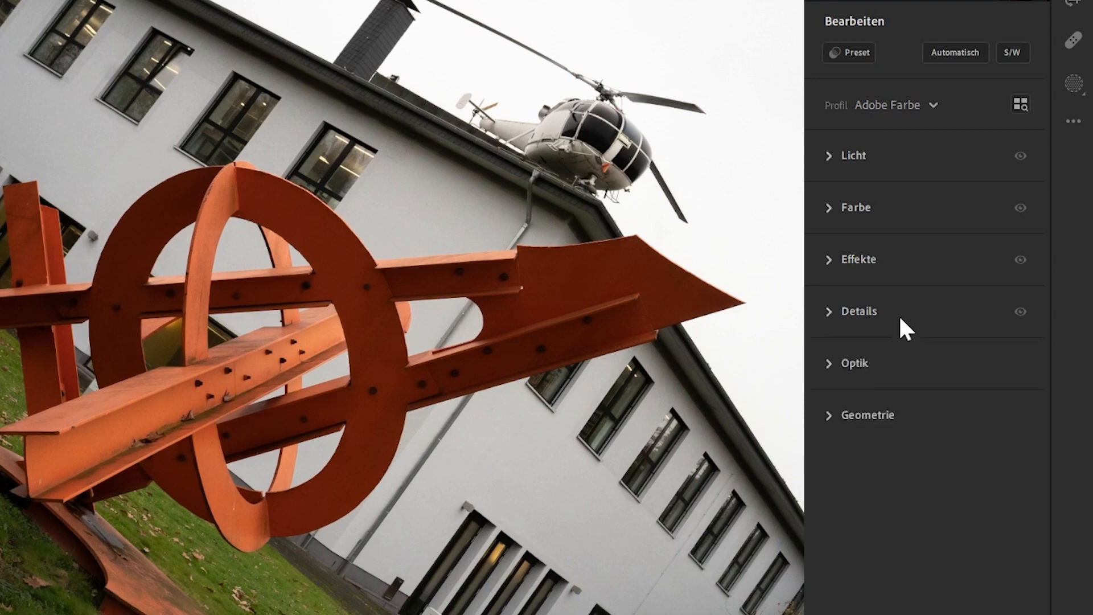
# In Optik, enable Objektivkorrekturen, compare the photo with the corrections off and on, and collapse the lens profile options
pyautogui.click(859, 363)
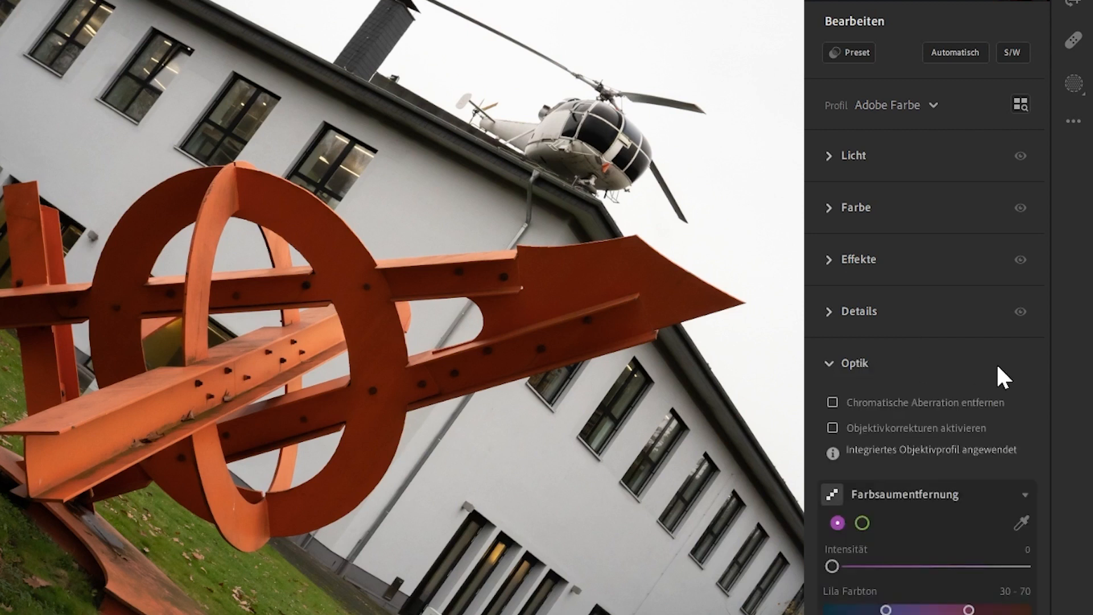
pyautogui.click(938, 427)
pyautogui.click(1023, 426)
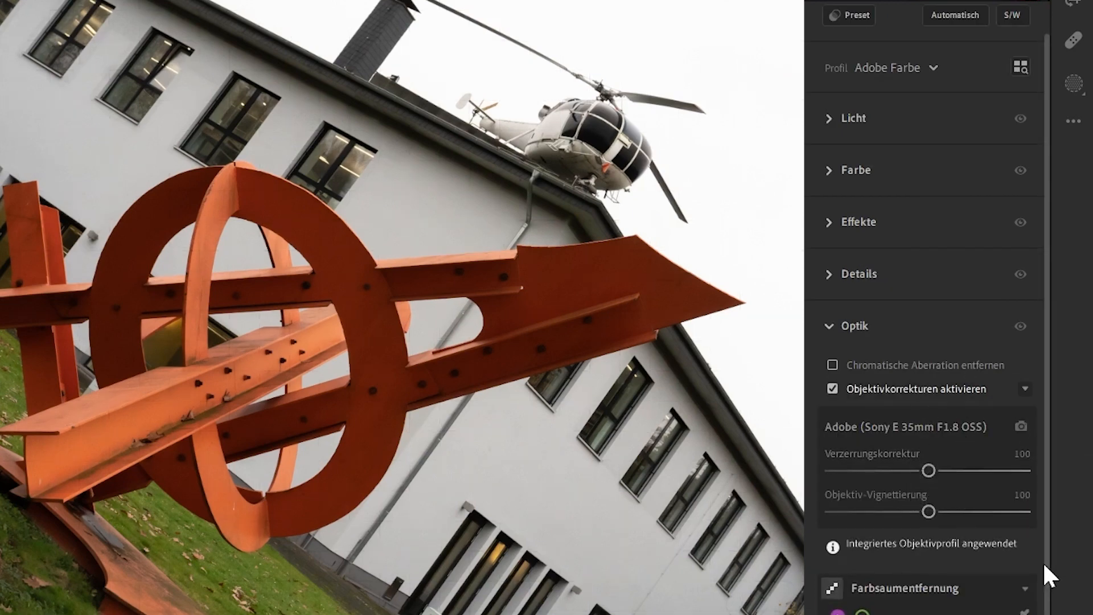
pyautogui.click(833, 389)
pyautogui.click(833, 426)
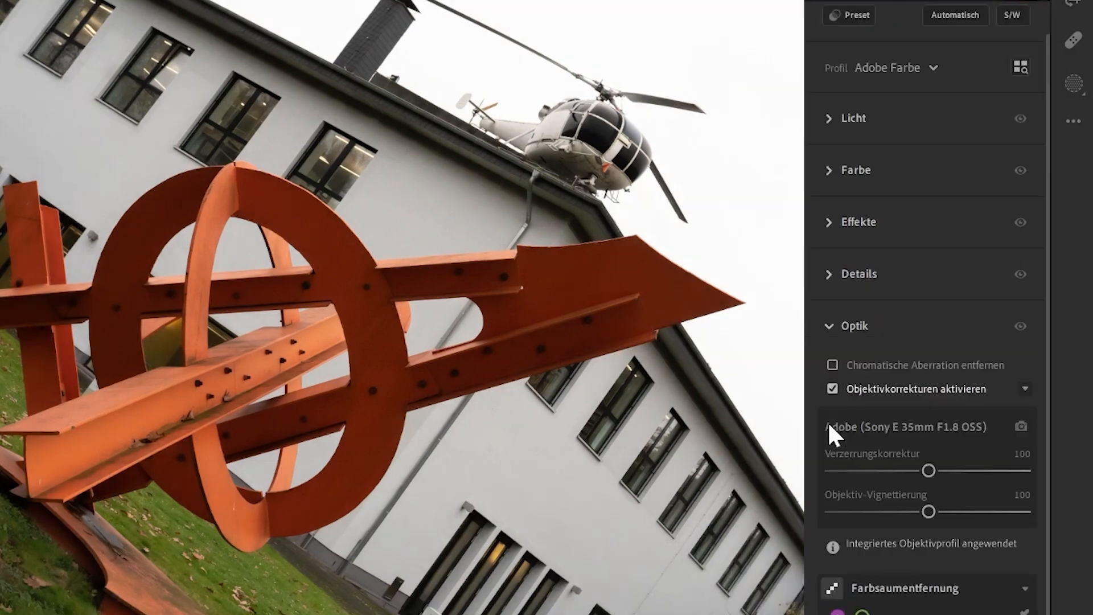
pyautogui.click(1025, 389)
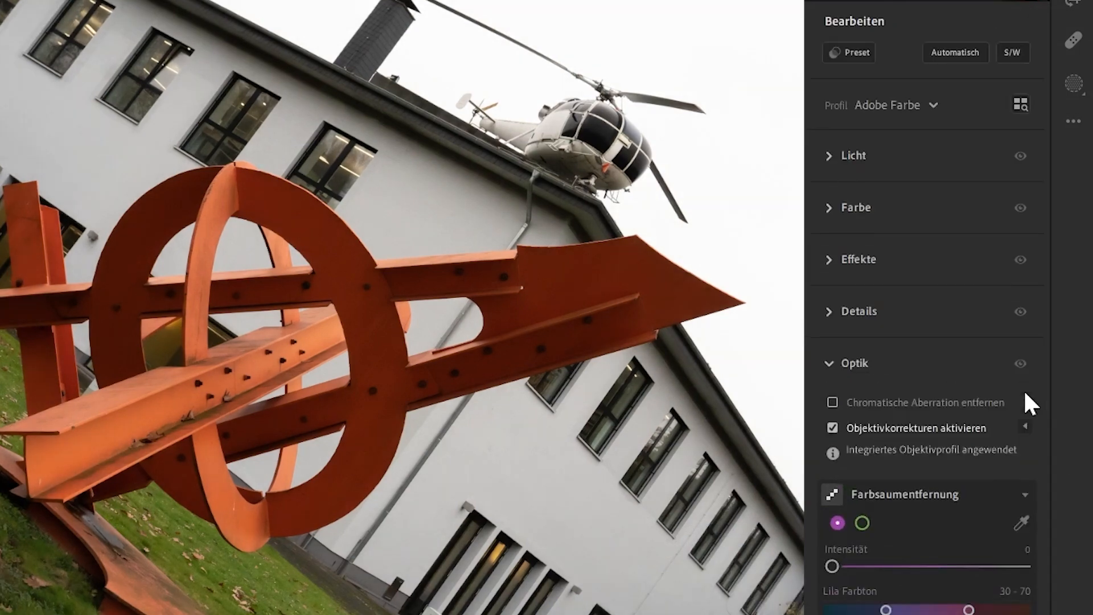
# Turn Chromatische Aberration entfernen on and off again to compare its effect on the photo
pyautogui.click(946, 404)
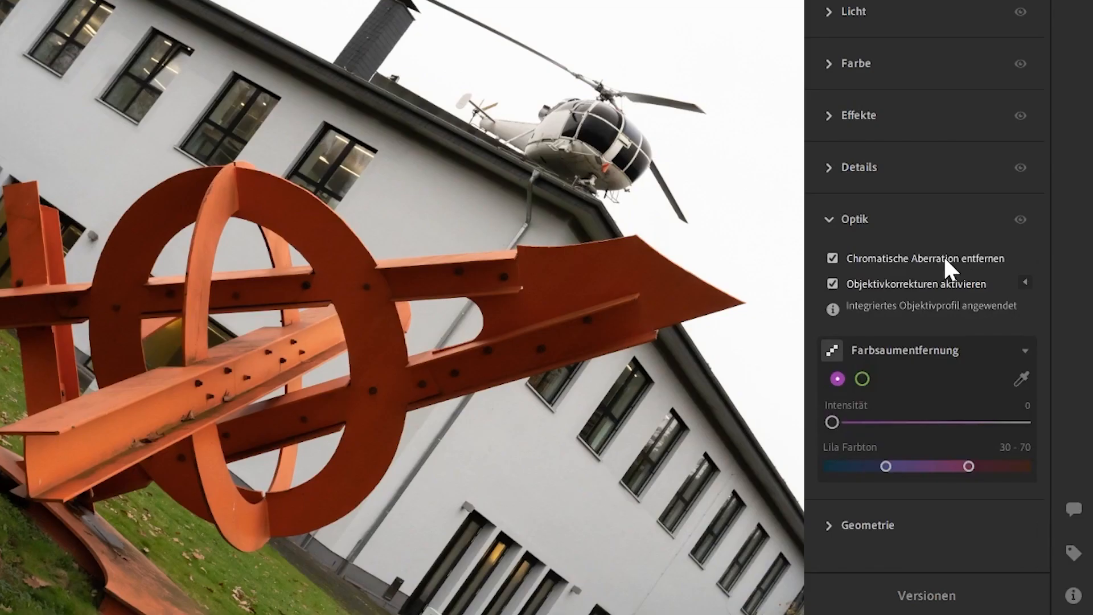
pyautogui.click(944, 255)
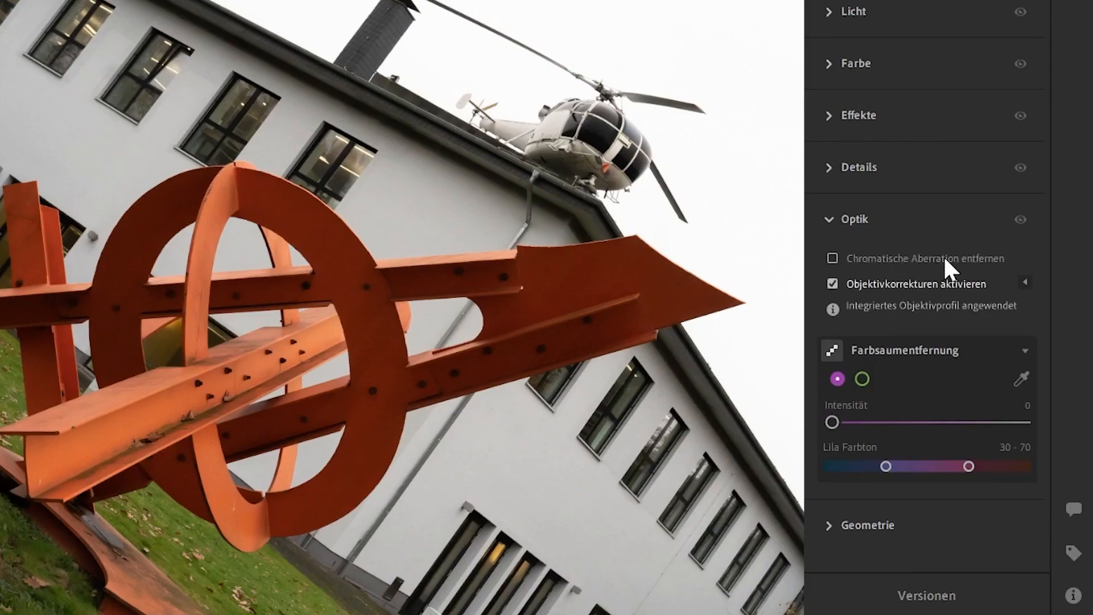
# In Geometrie, use Upright Mit Hilfslinien to draw two guides along horizontal bars of the wall-mounted grid sculpture
pyautogui.click(854, 220)
pyautogui.click(825, 271)
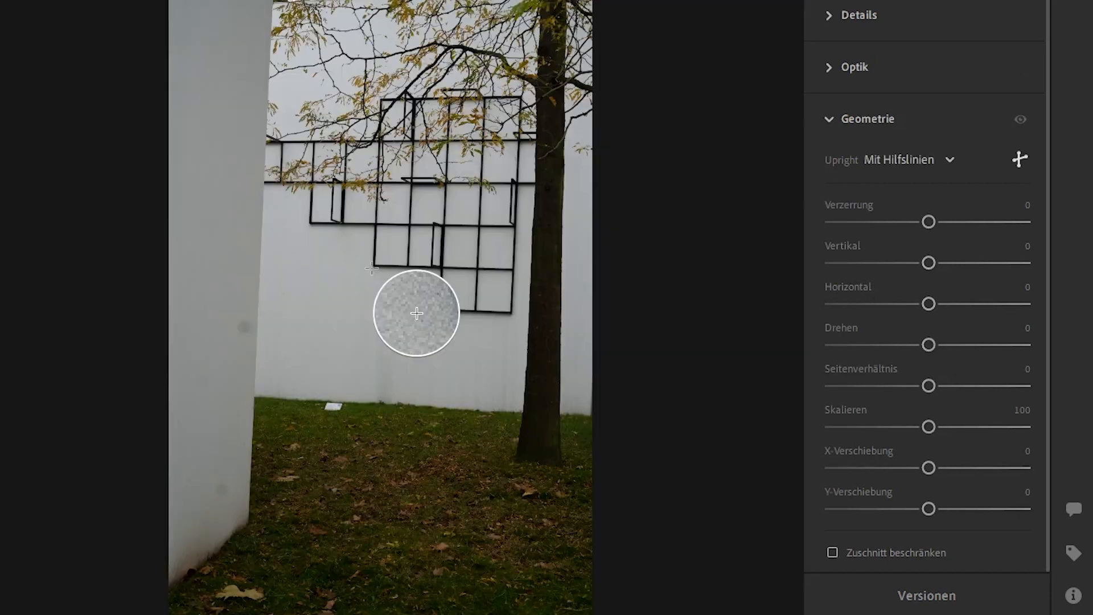
pyautogui.moveTo(371, 268); pyautogui.dragTo(515, 271)
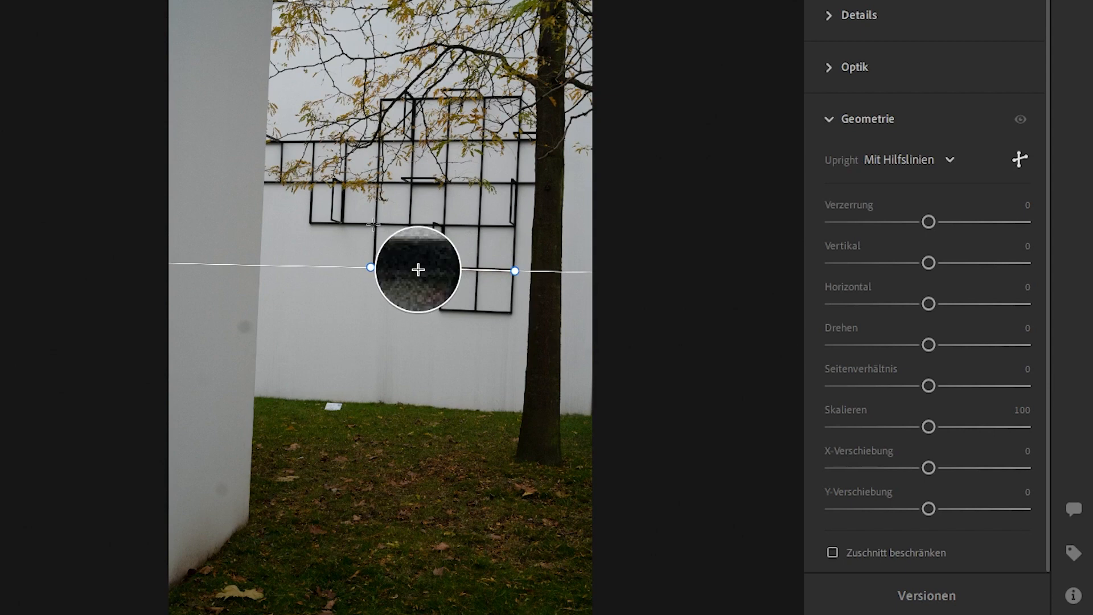
pyautogui.moveTo(373, 225); pyautogui.dragTo(516, 222)
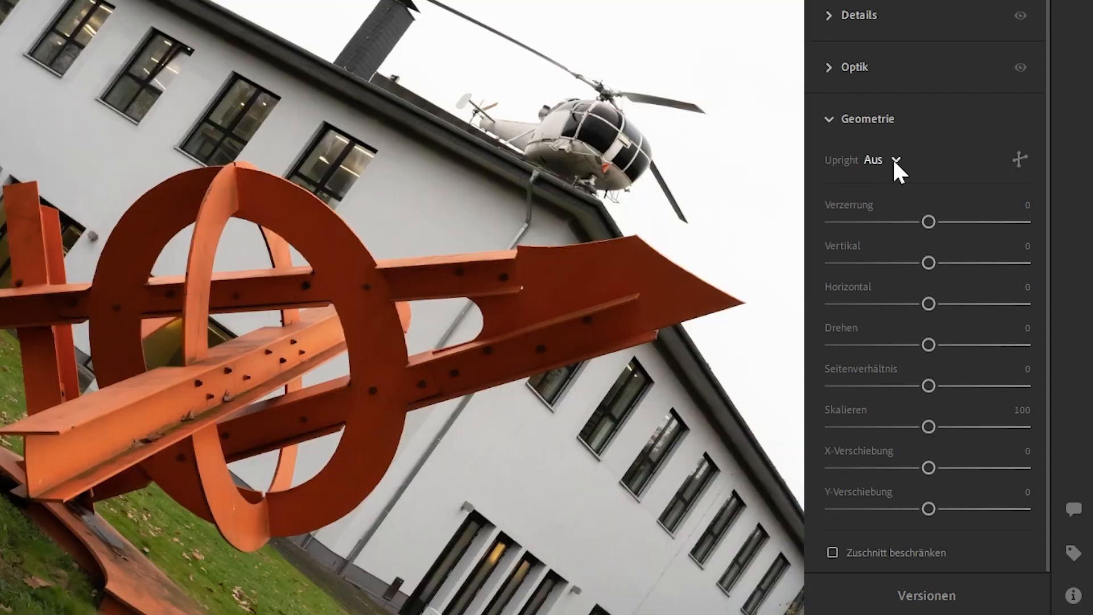
# Look at the Upright options for the orange sculpture photo and enable Zuschnitt beschränken
pyautogui.click(889, 158)
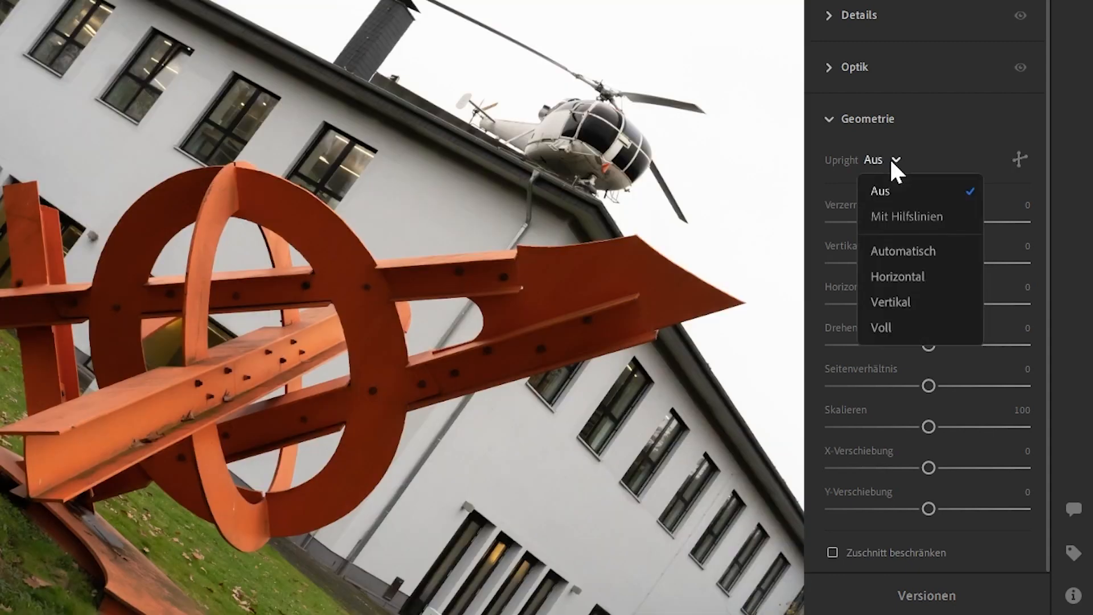
pyautogui.click(928, 249)
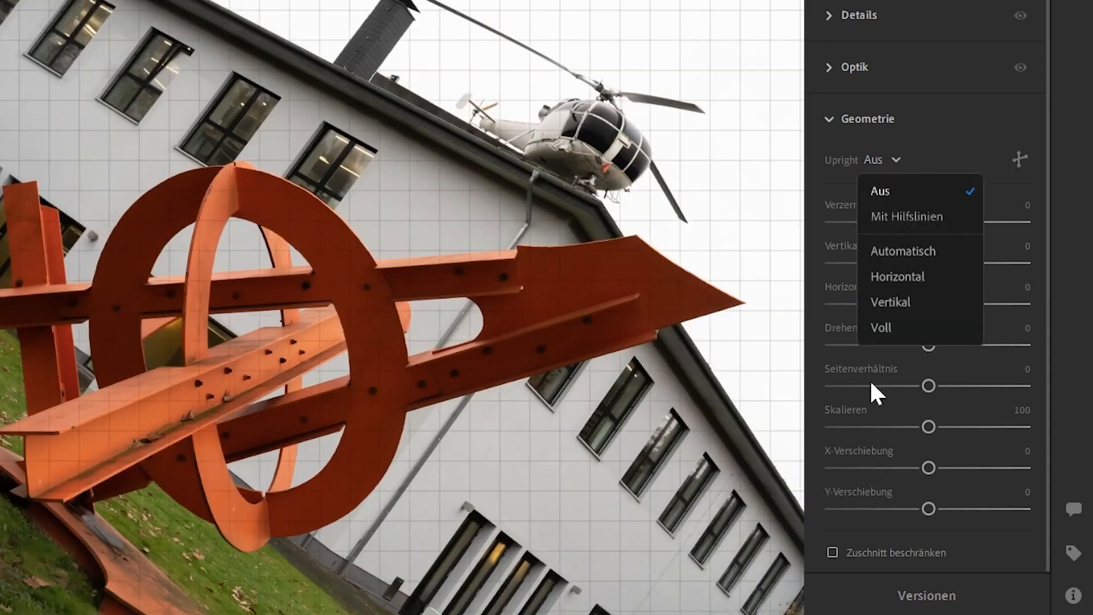
pyautogui.click(831, 551)
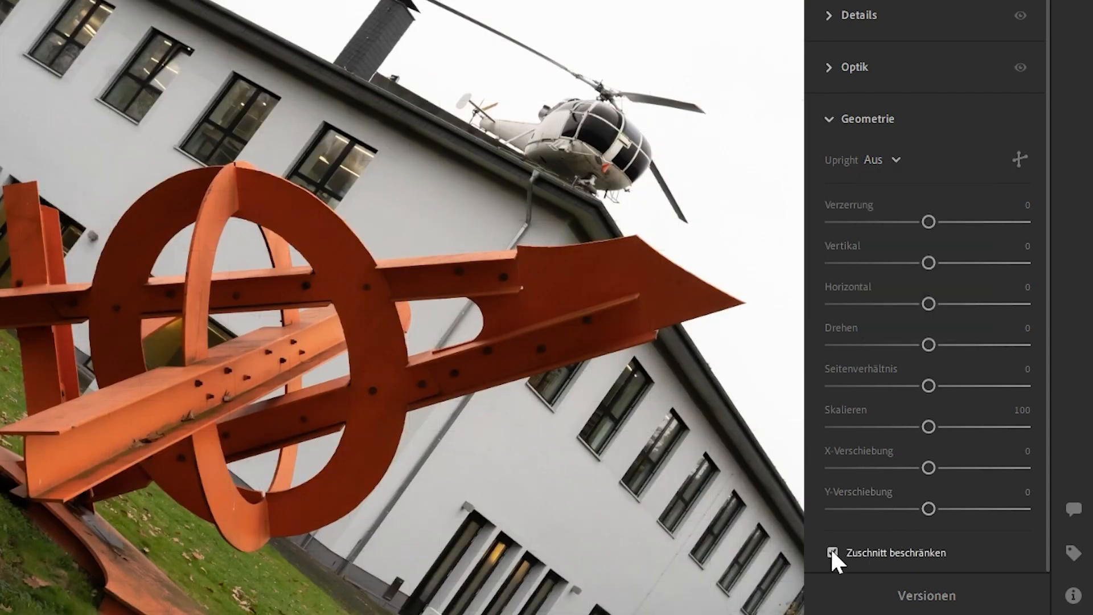
# Try the Automatisch Upright correction on the orange sculpture photo, undo it, and collapse Geometrie
pyautogui.click(879, 158)
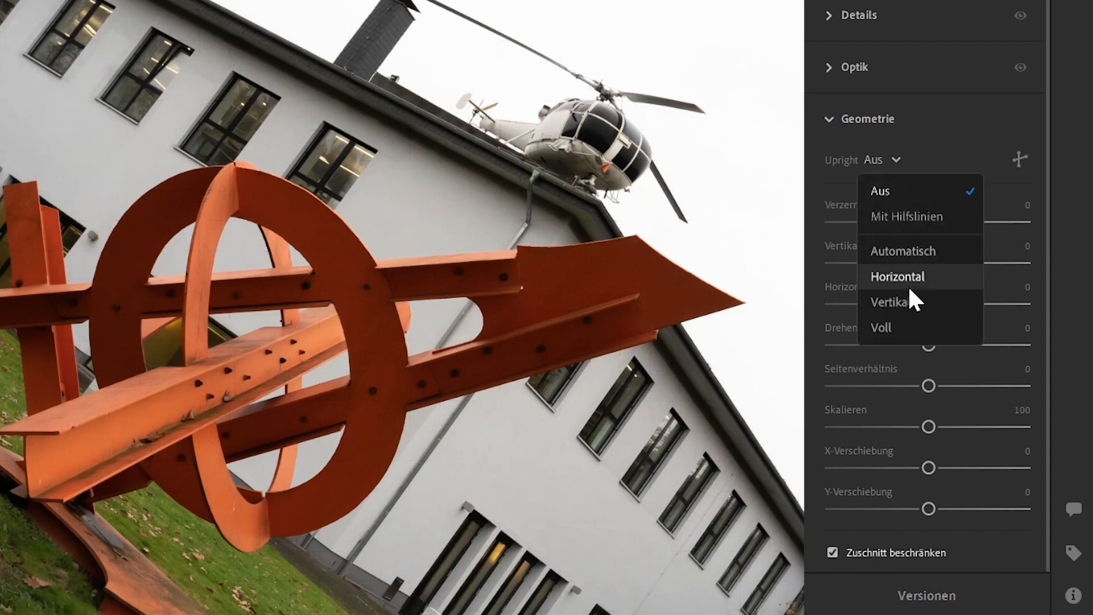
pyautogui.click(911, 251)
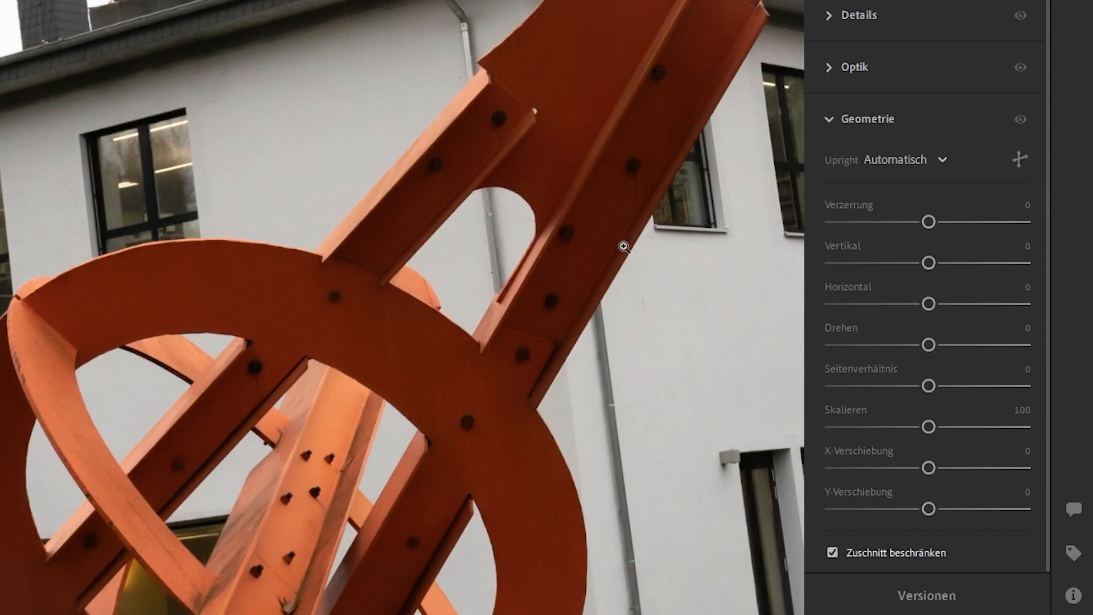
pyautogui.hotkey('ctrl', 'z')
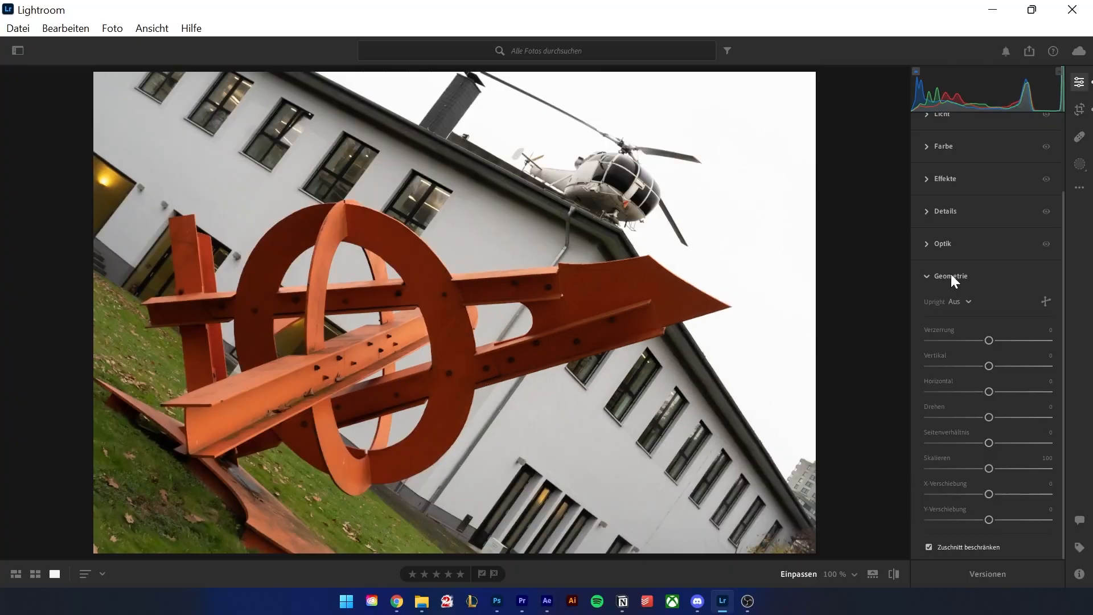
pyautogui.click(868, 119)
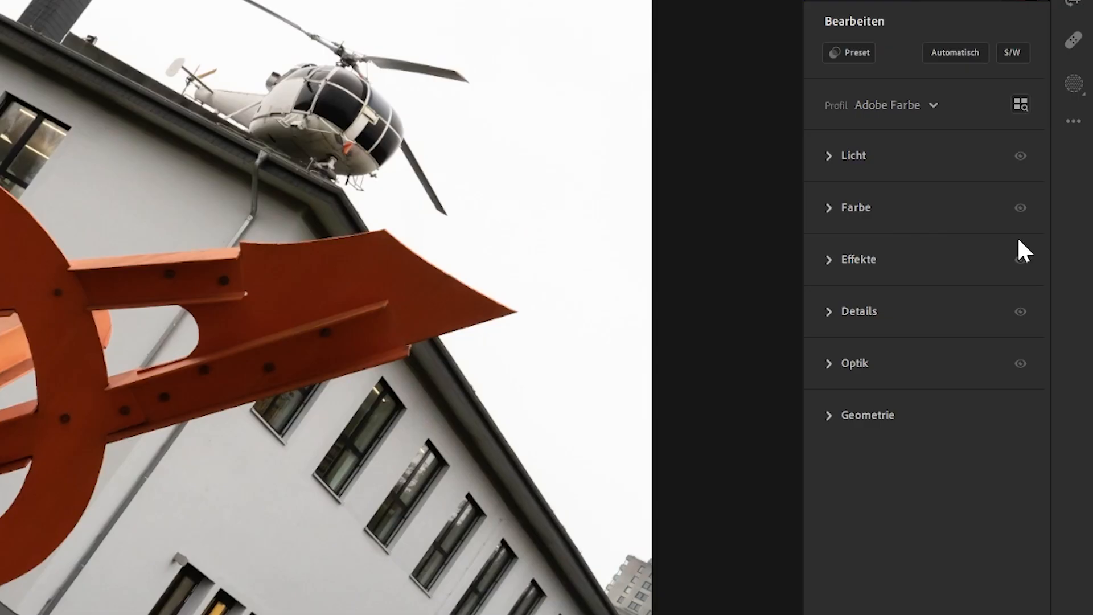
# Compare the photo with its Licht edits hidden and shown, and check the reset and layout options for Licht
pyautogui.click(1020, 155)
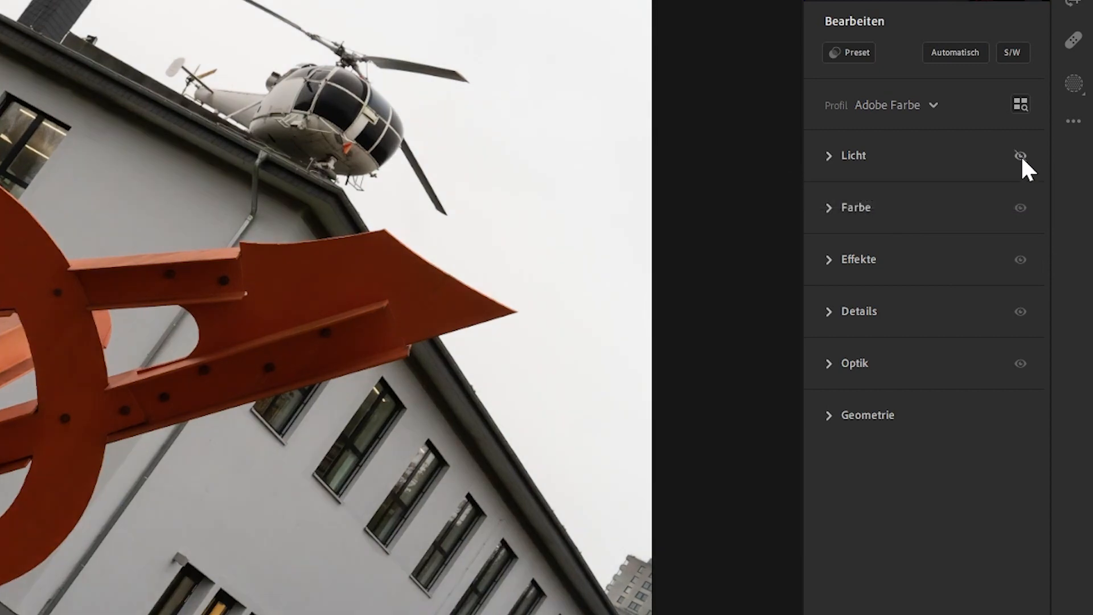
pyautogui.click(1021, 155)
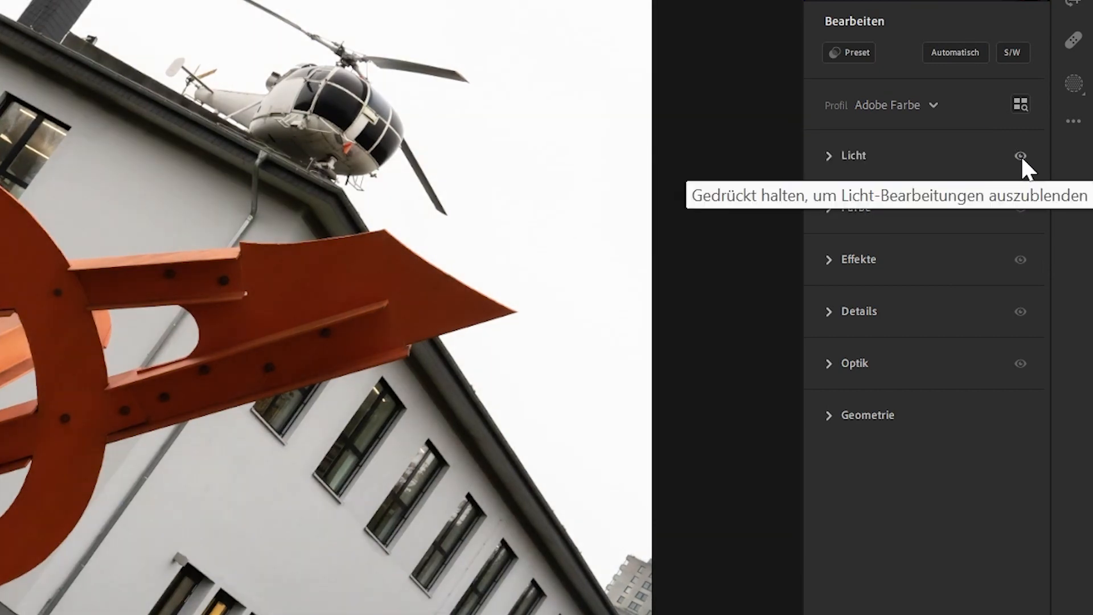
pyautogui.click(1020, 155)
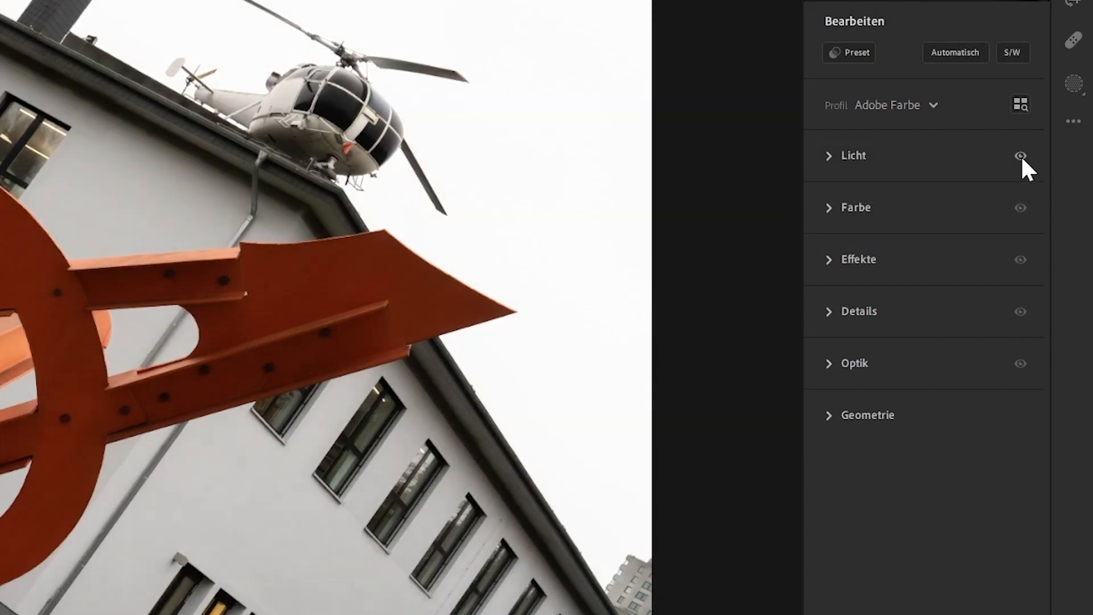
pyautogui.rightClick(1021, 155)
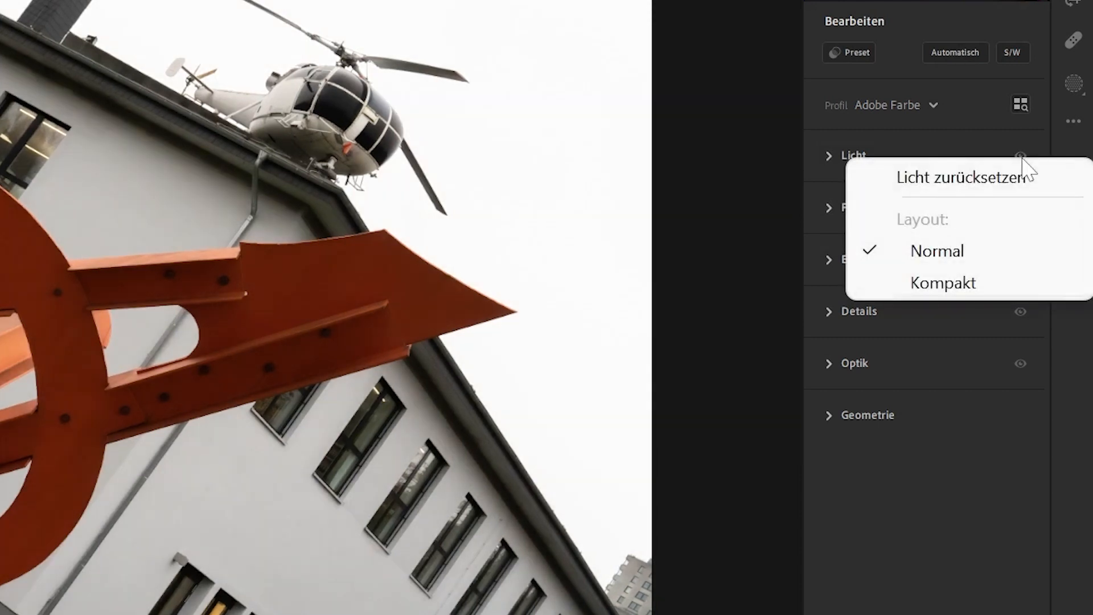
pyautogui.click(1011, 191)
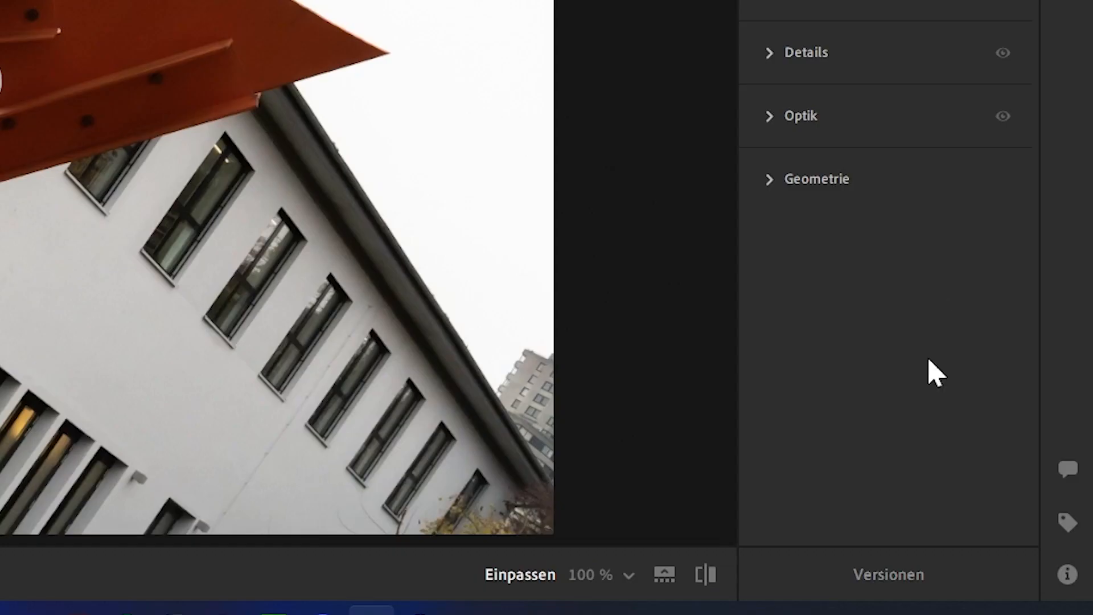
# Create a version of the edited photo named "Version 1"
pyautogui.click(993, 579)
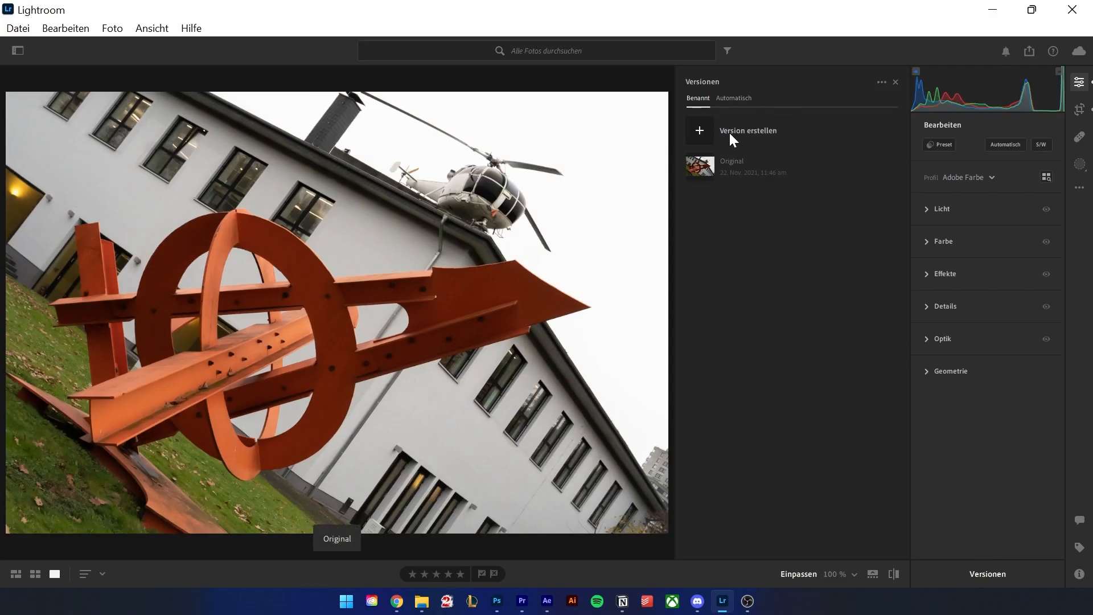
pyautogui.click(729, 131)
pyautogui.write('Versio')
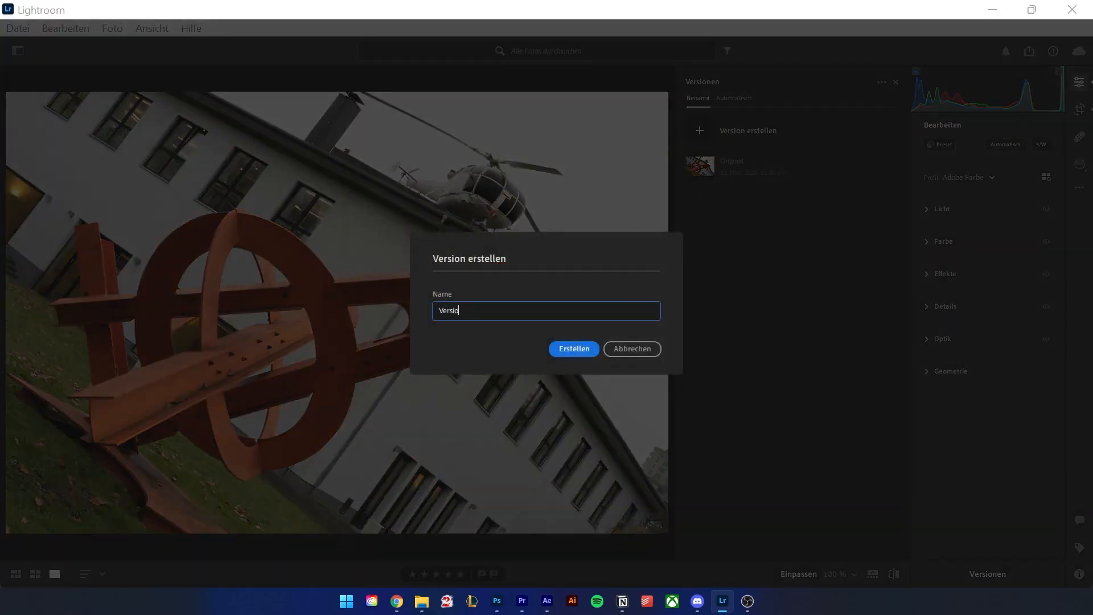
pyautogui.write('n 1')
pyautogui.click(576, 352)
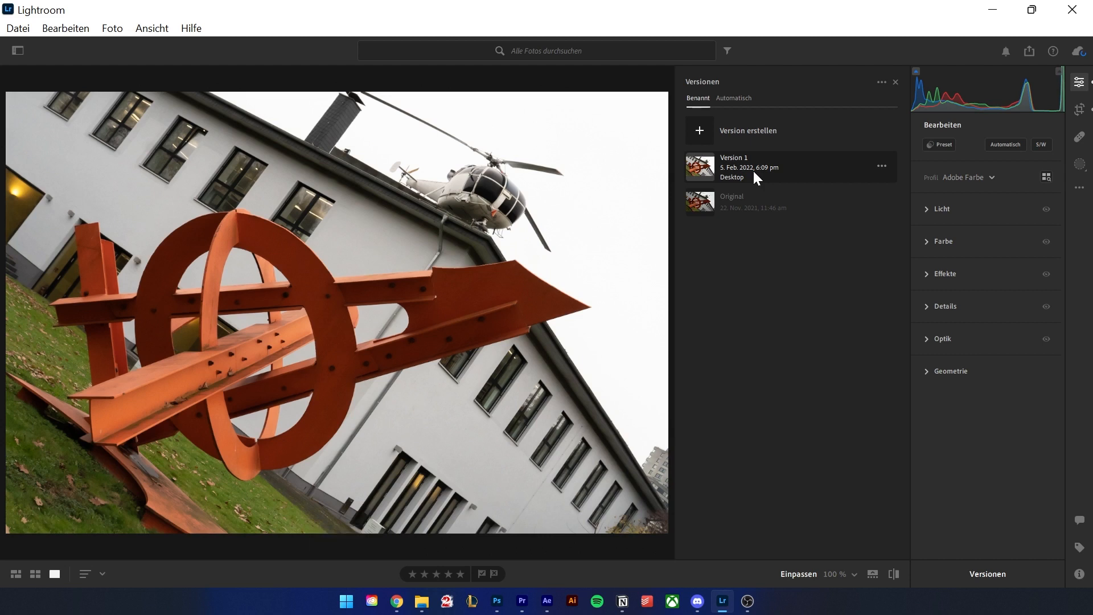
# Look through the automatic and named versions and check the options available for Version 1
pyautogui.click(732, 98)
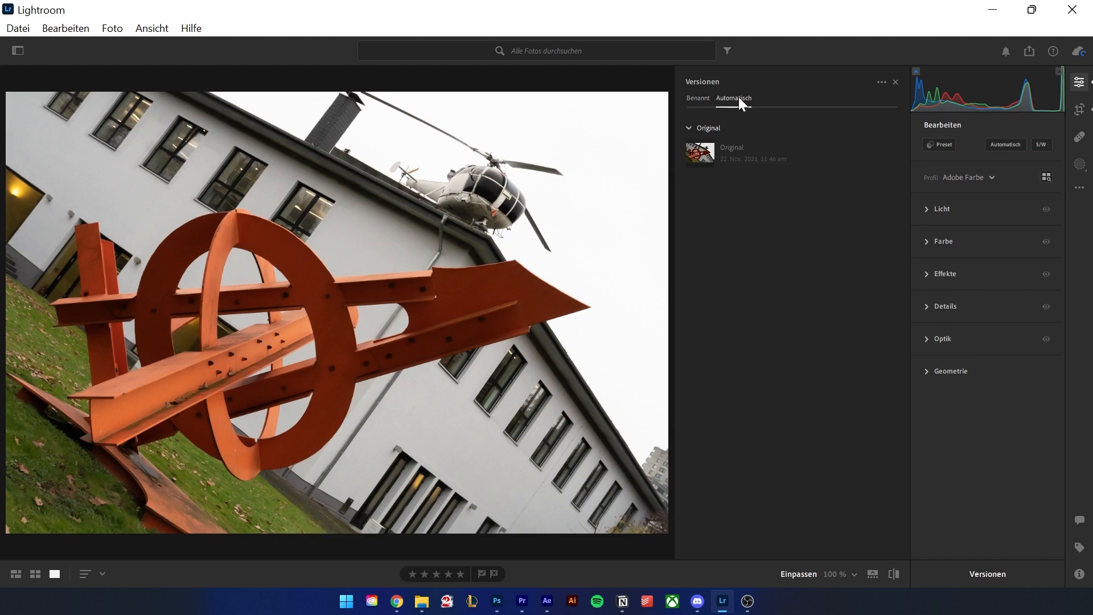
pyautogui.click(695, 98)
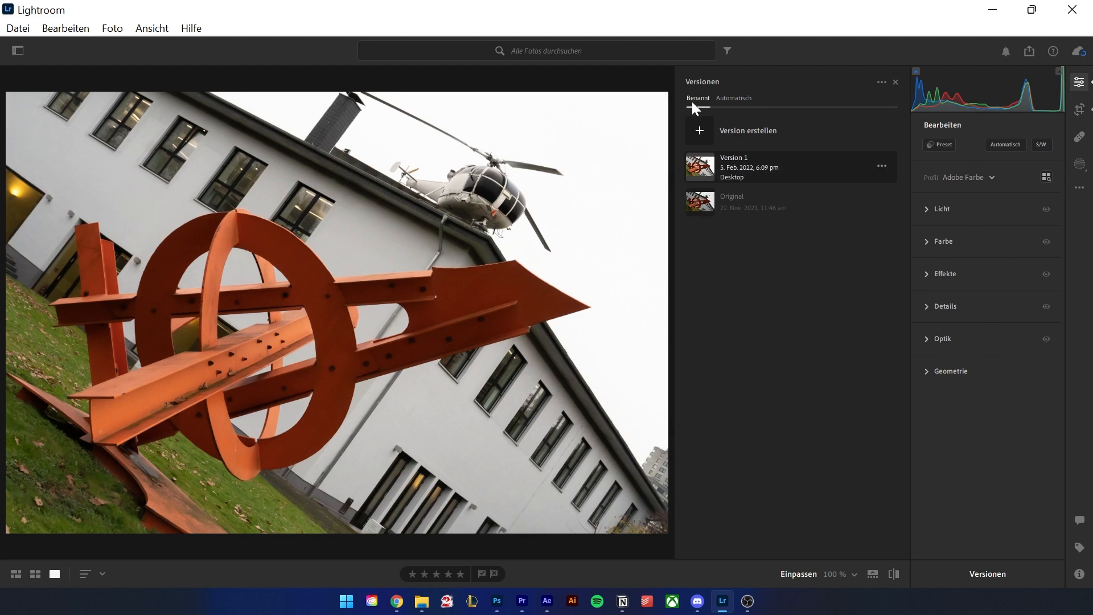
pyautogui.click(882, 166)
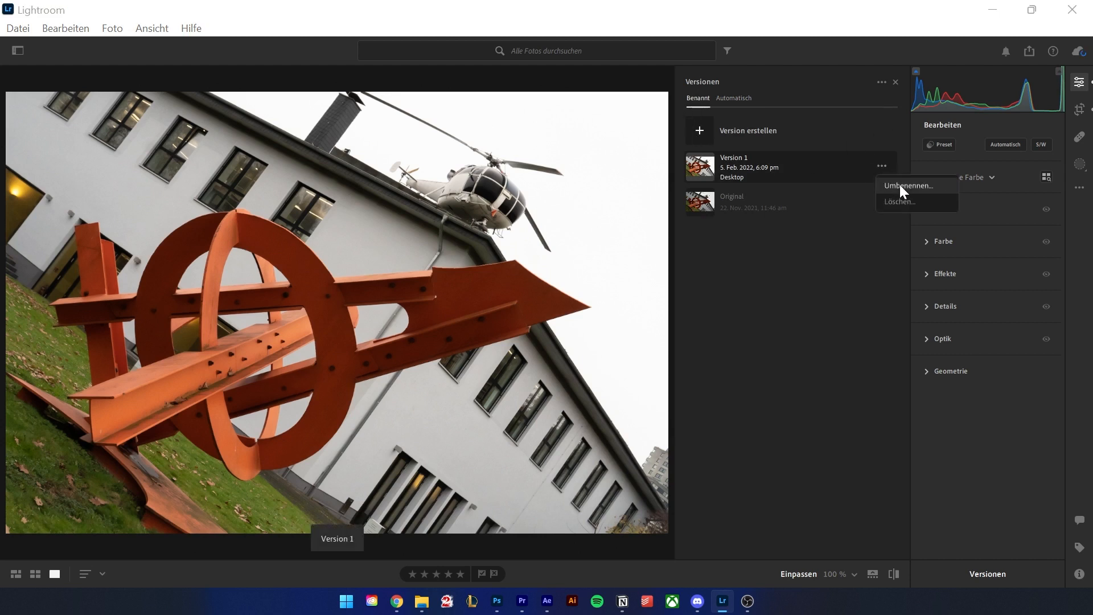
pyautogui.click(884, 220)
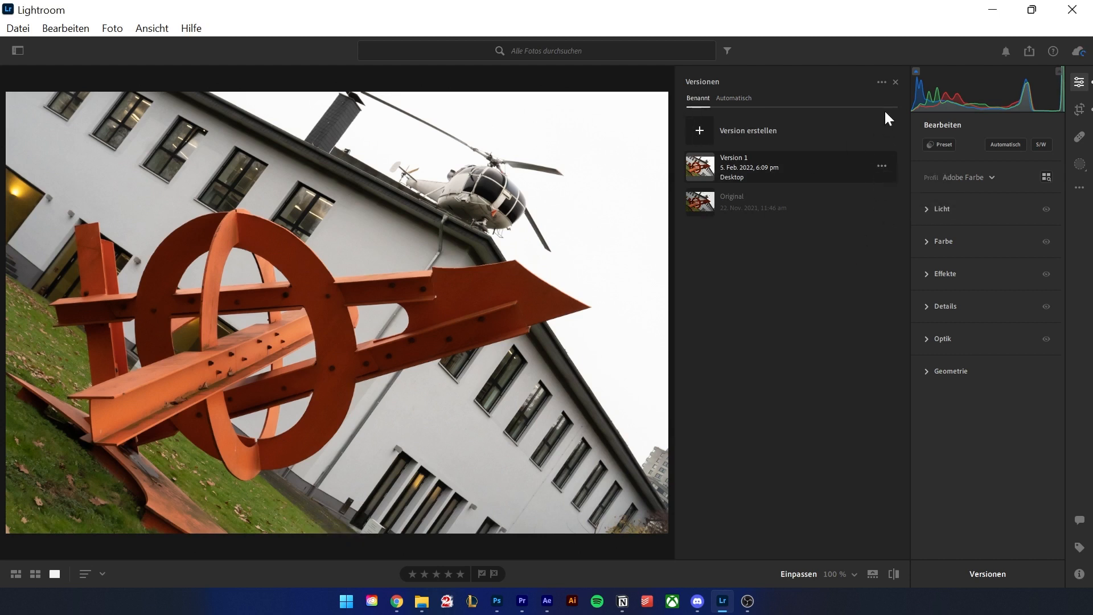
pyautogui.click(882, 84)
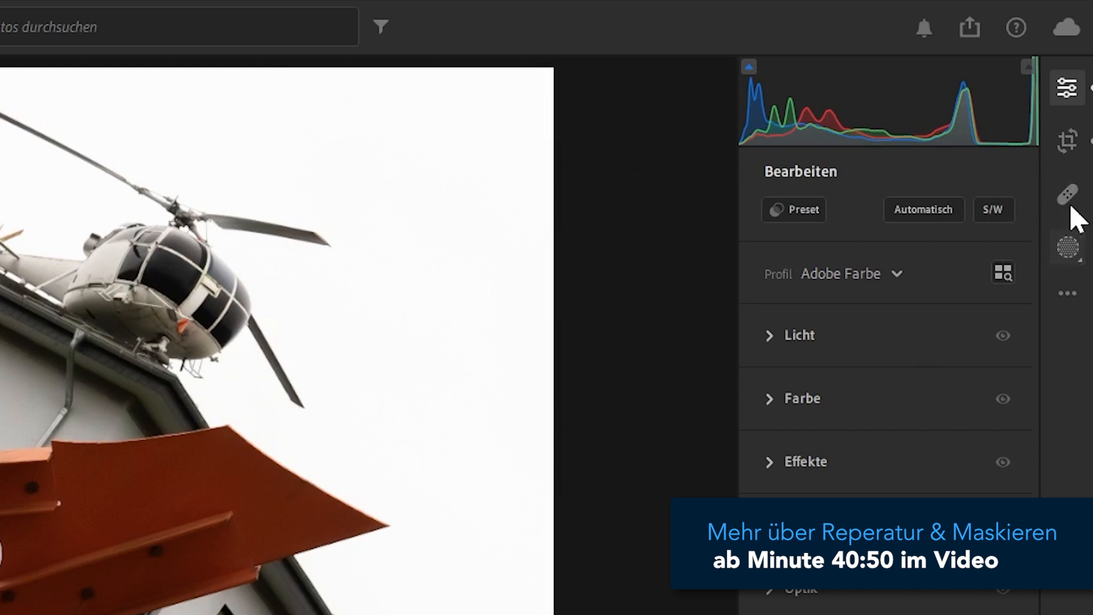
# Copy all edit settings of the landscape sculpture photo and paste them onto the next photo in the filmstrip
pyautogui.click(1069, 295)
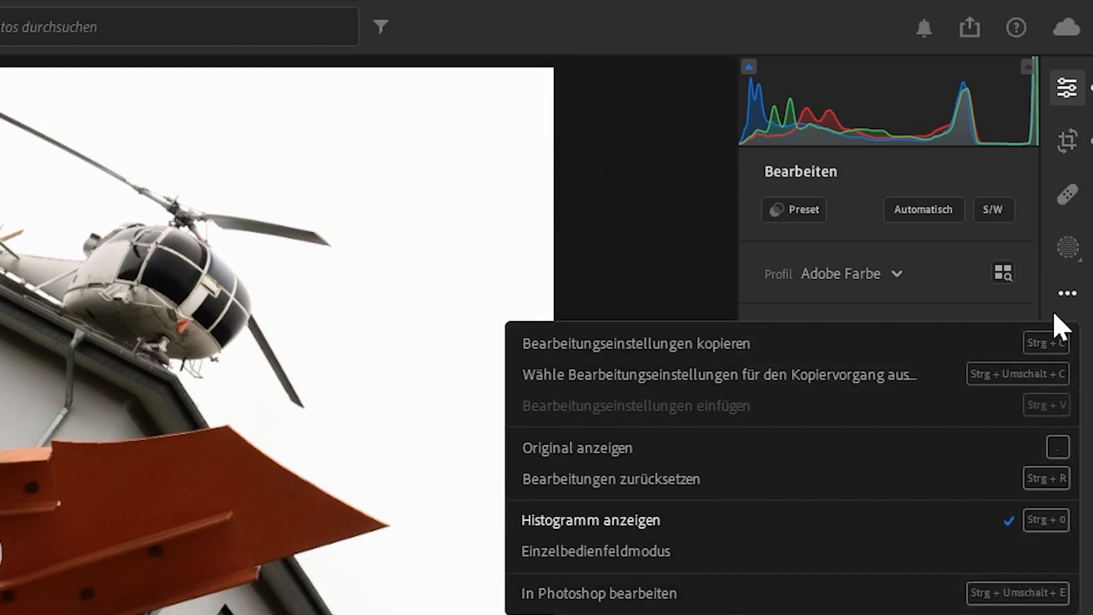
pyautogui.click(736, 352)
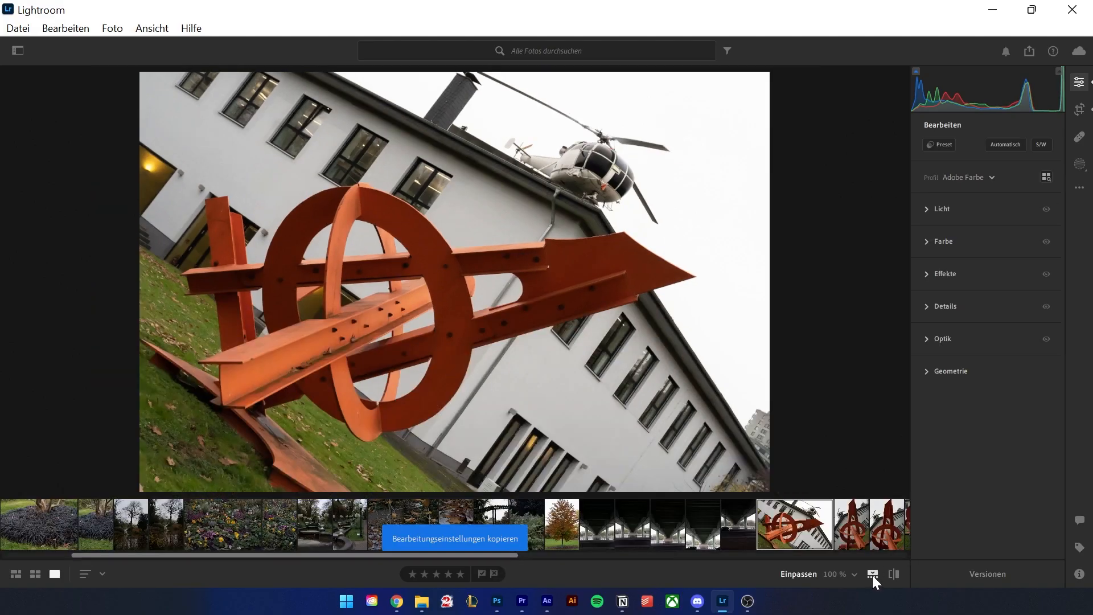
pyautogui.click(855, 521)
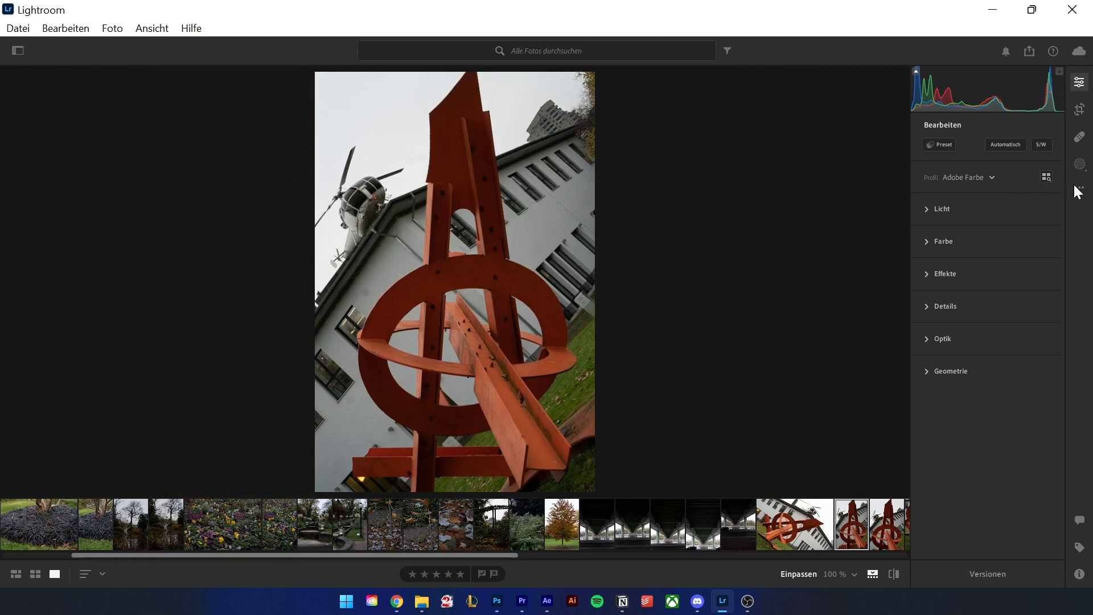
pyautogui.click(1079, 188)
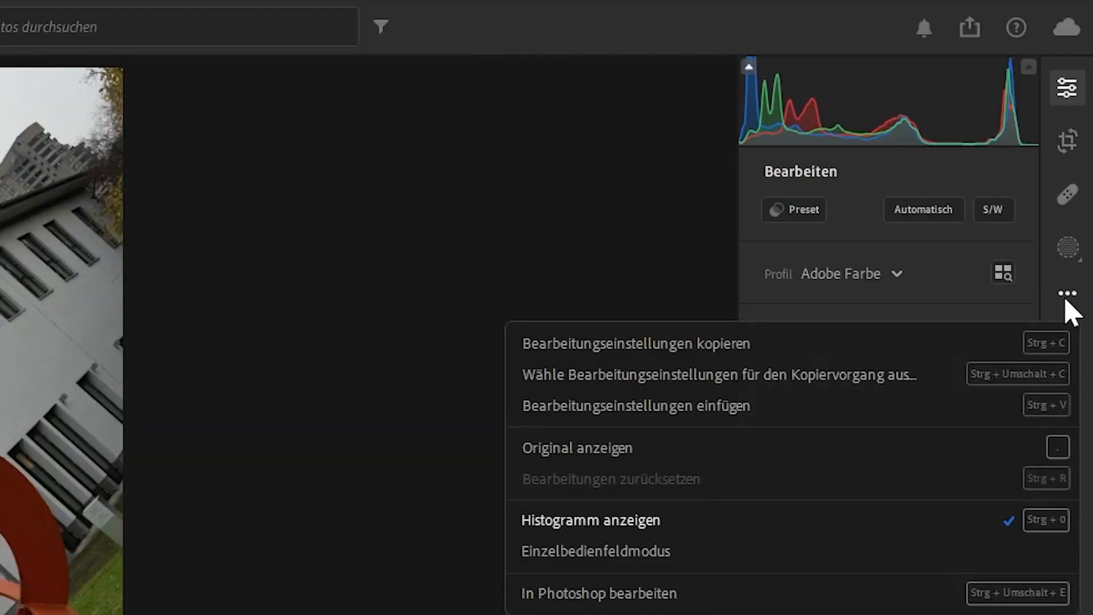
pyautogui.click(788, 416)
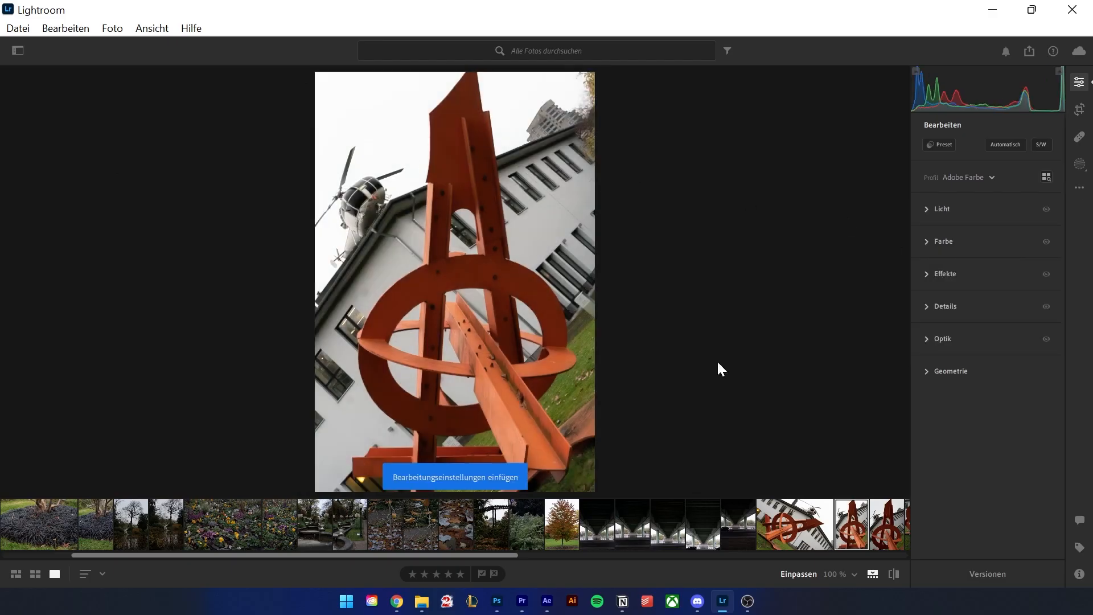
# Paste the copied edit settings onto each of the following two portrait photos of the orange sculpture
pyautogui.click(885, 521)
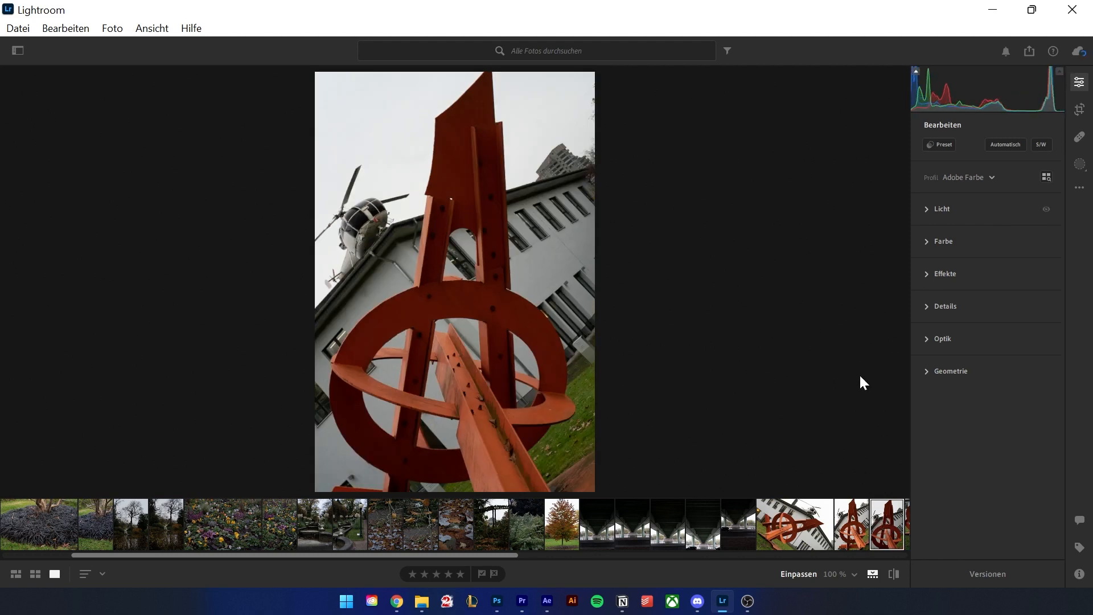
pyautogui.hotkey('ctrl', 'shift', 'v')
pyautogui.scroll(-3, 876, 525)
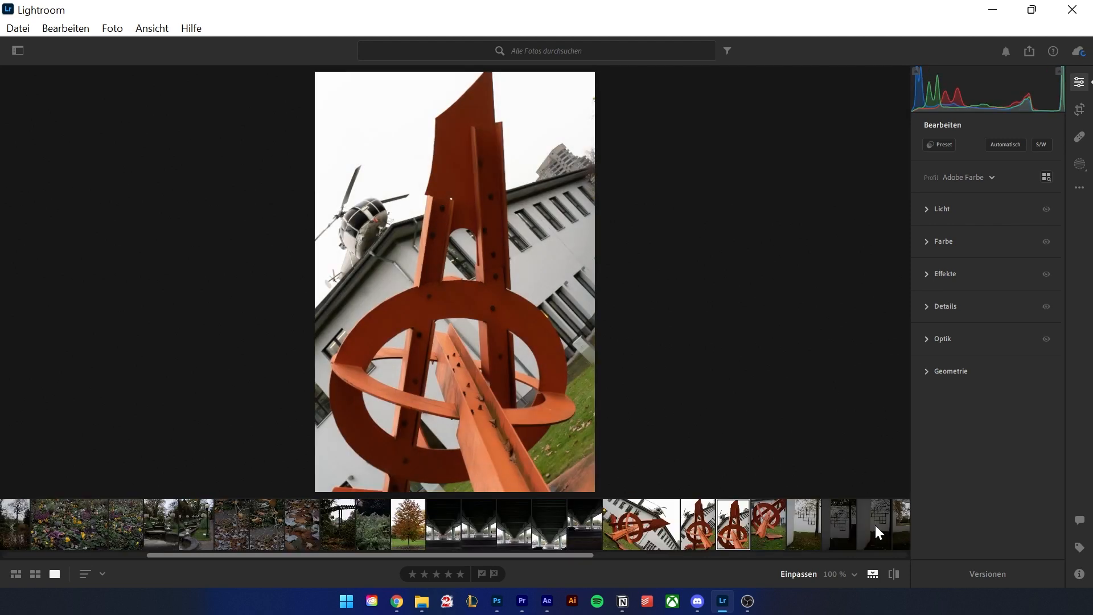
pyautogui.click(770, 523)
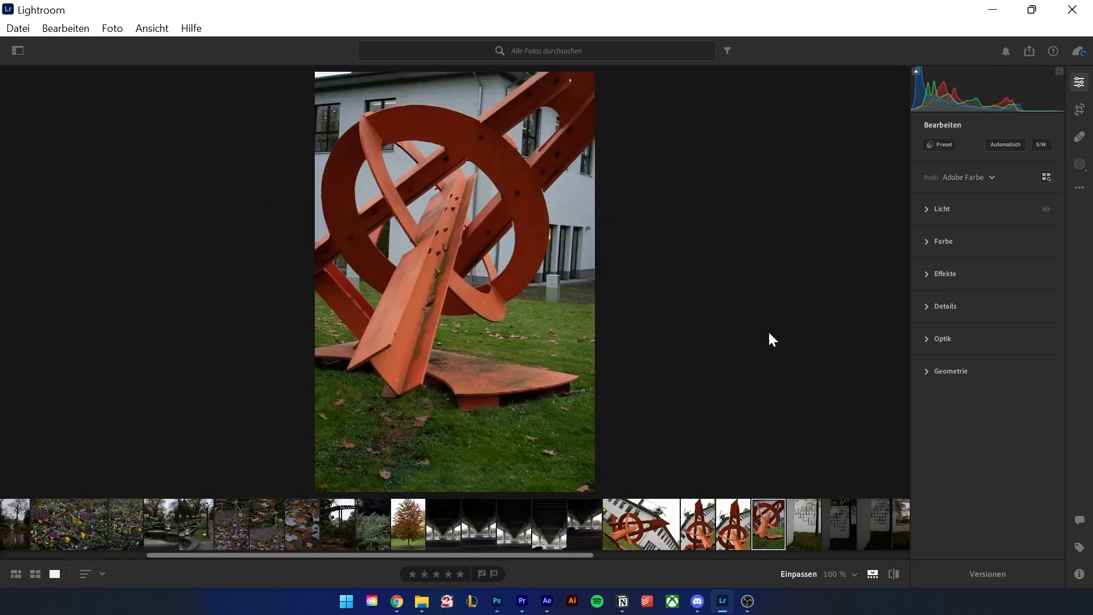
pyautogui.hotkey('ctrl', 'shift', 'v')
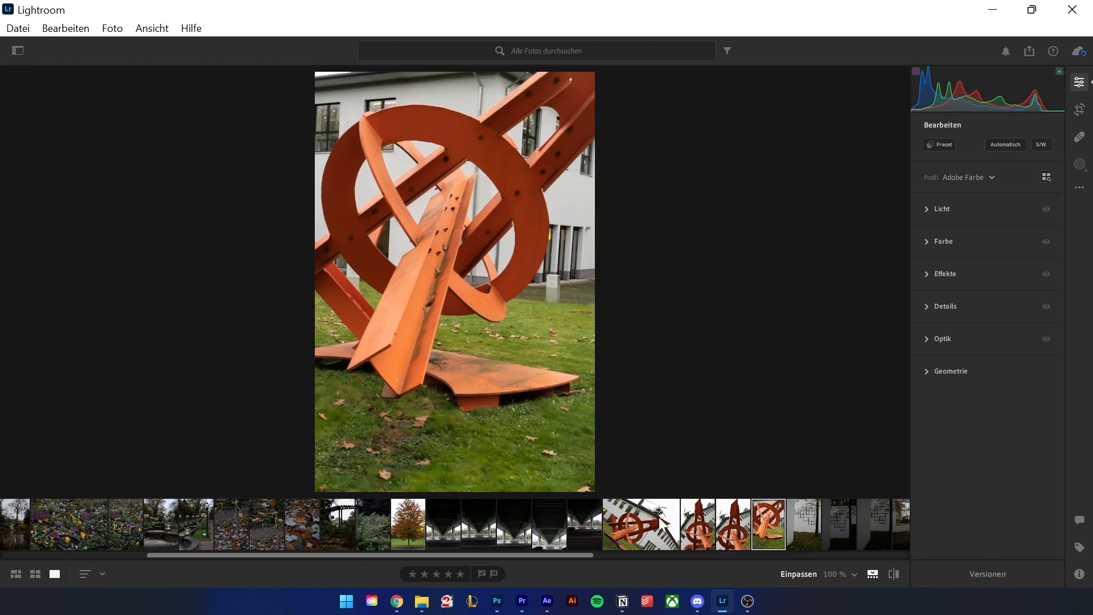
# Return to the landscape sculpture photo and open the selection of edit settings to copy
pyautogui.click(642, 524)
pyautogui.click(1080, 187)
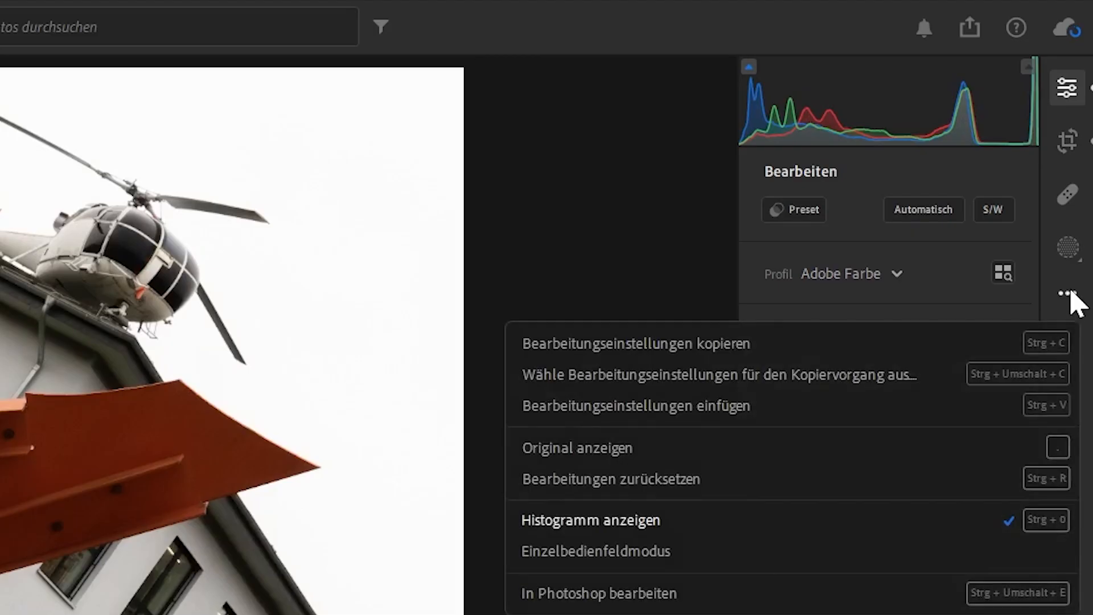
pyautogui.click(798, 377)
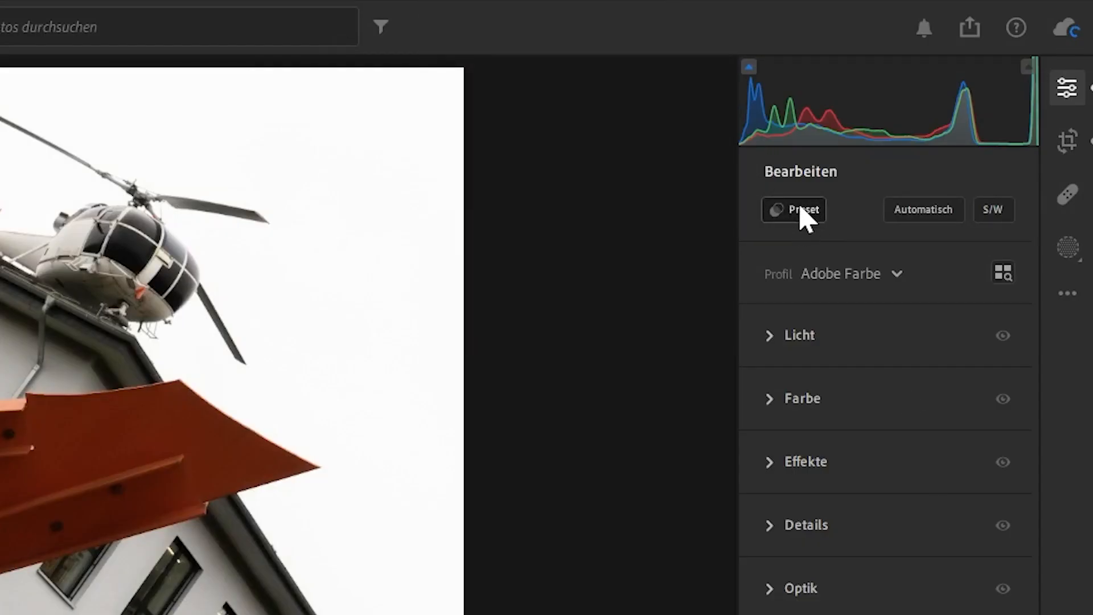
# Apply the premium preset PL01 from the Porträts: helle Haut group to the sculpture photo and open its light settings
pyautogui.moveTo(798, 211)
pyautogui.click(810, 218)
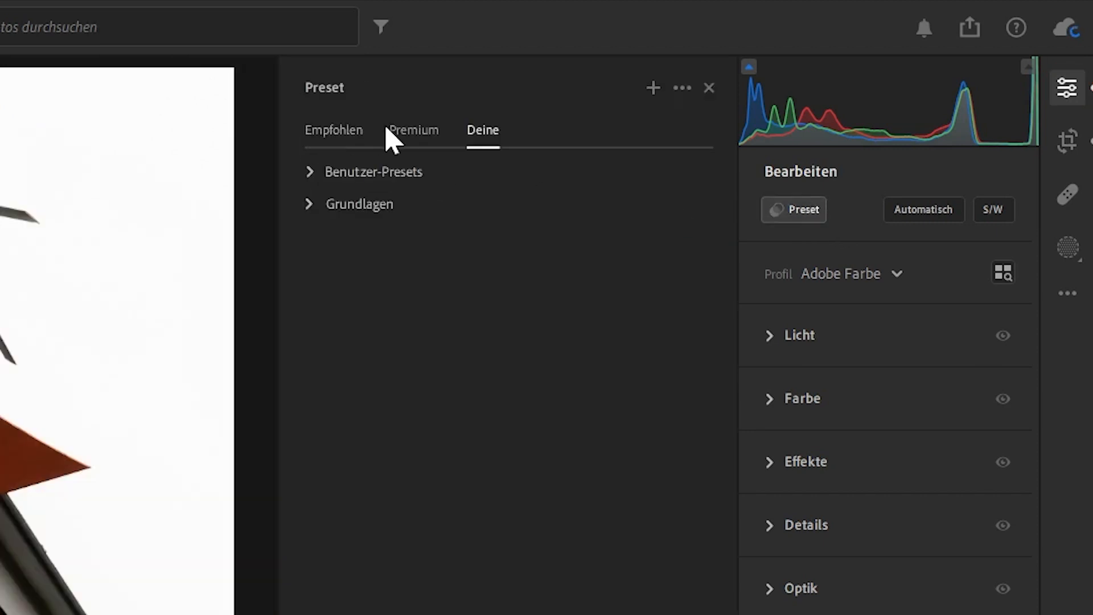
pyautogui.click(402, 134)
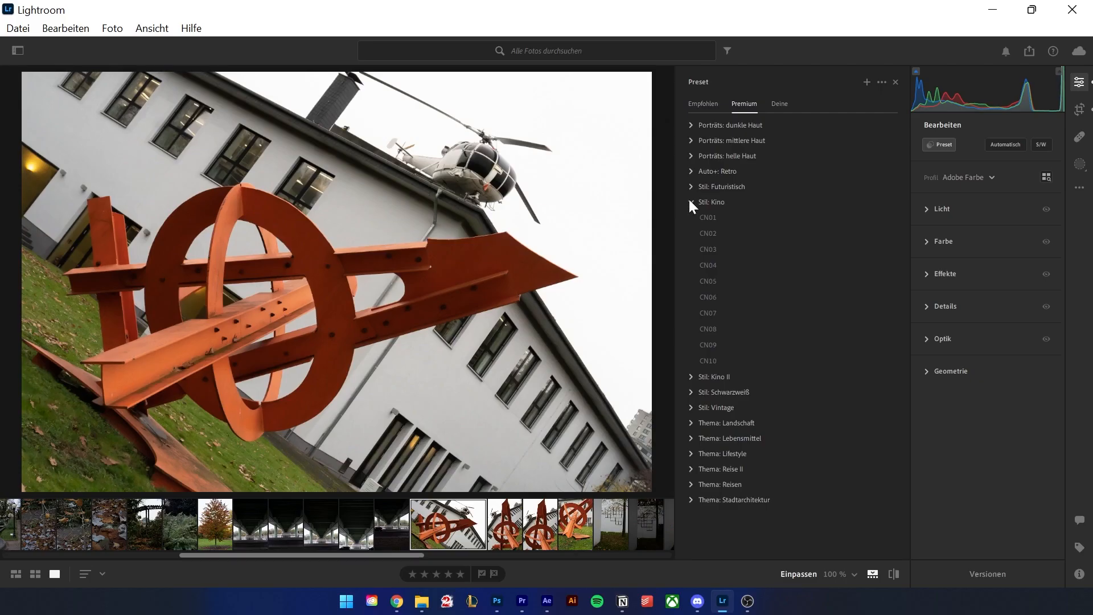
pyautogui.click(689, 200)
pyautogui.click(688, 155)
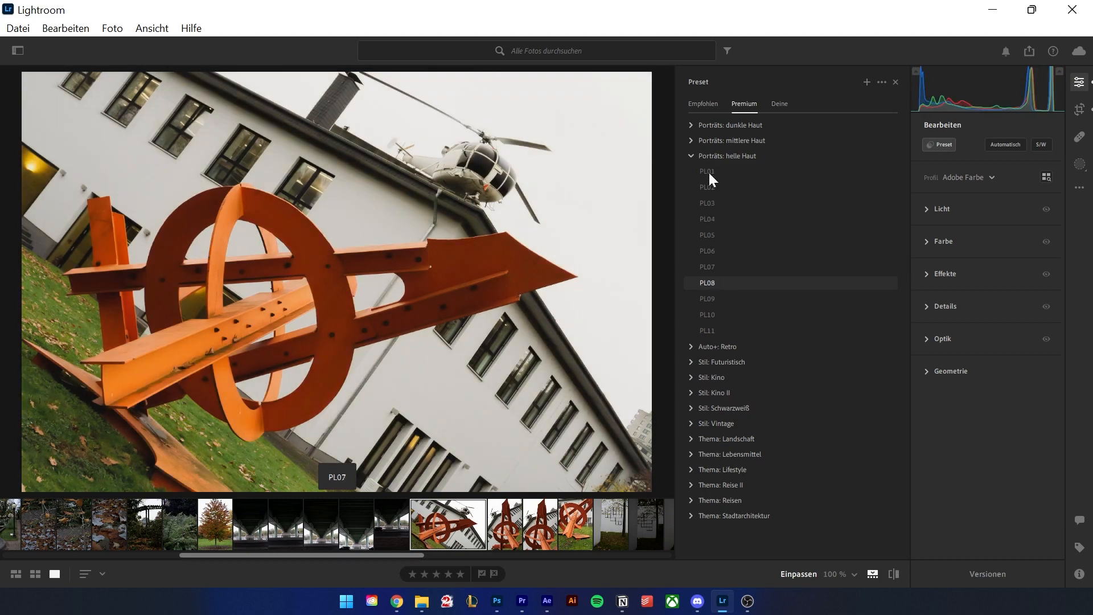
pyautogui.click(709, 172)
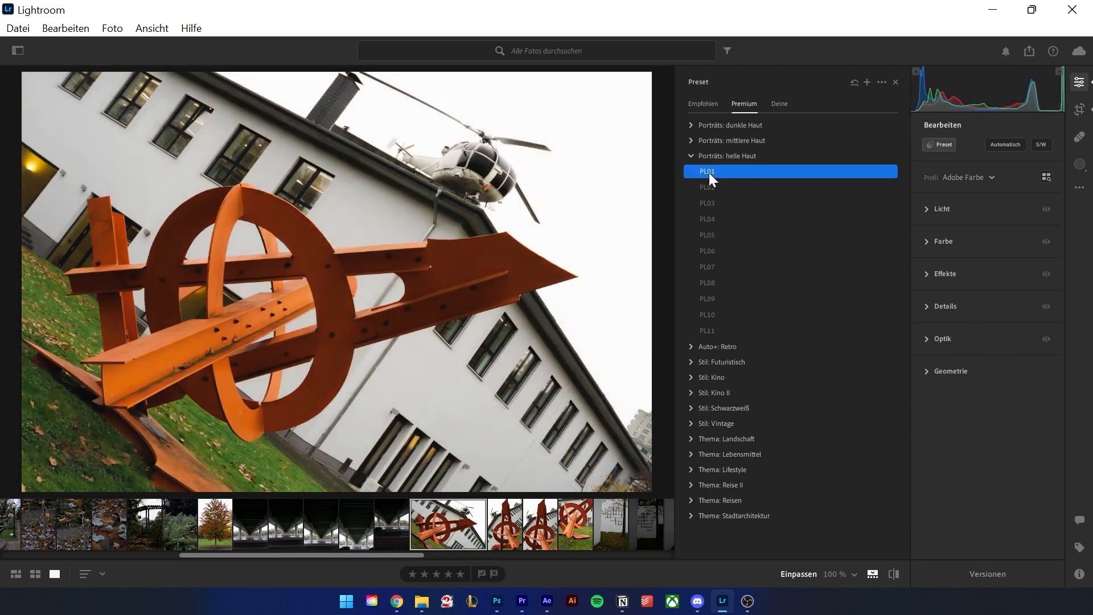
pyautogui.click(924, 208)
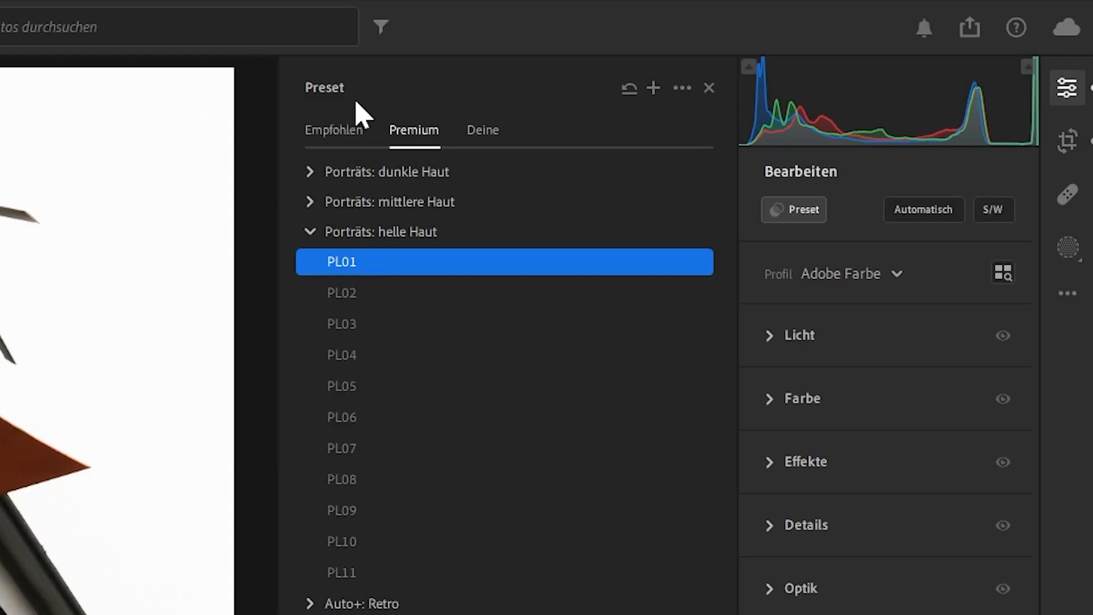
# Look through the recommended community presets, check one preset's saving options, and compare the Subtil and Alle filters
pyautogui.click(335, 131)
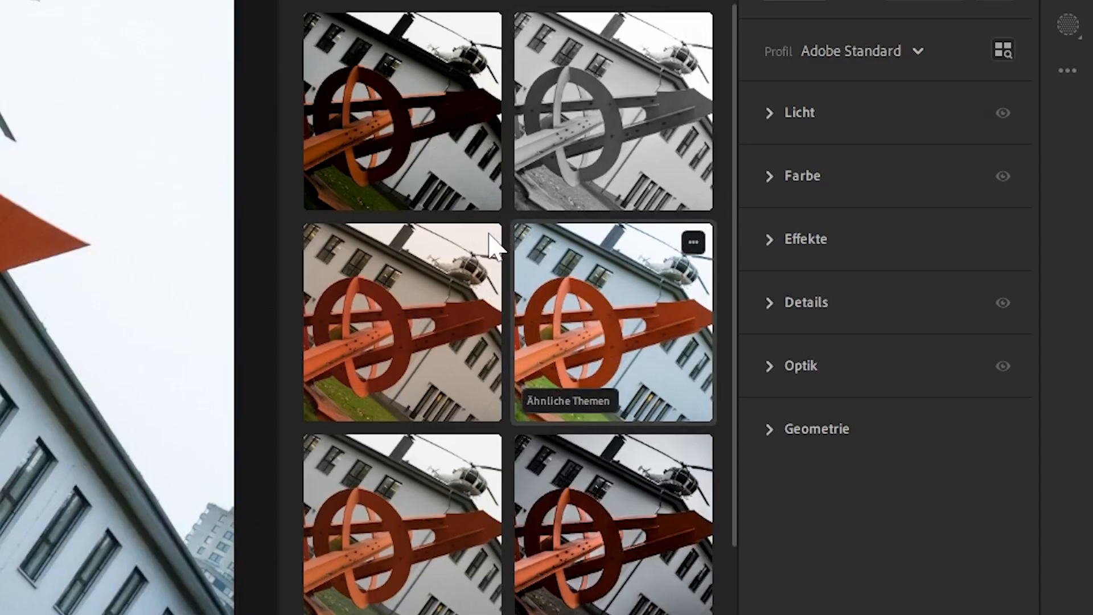
pyautogui.click(482, 244)
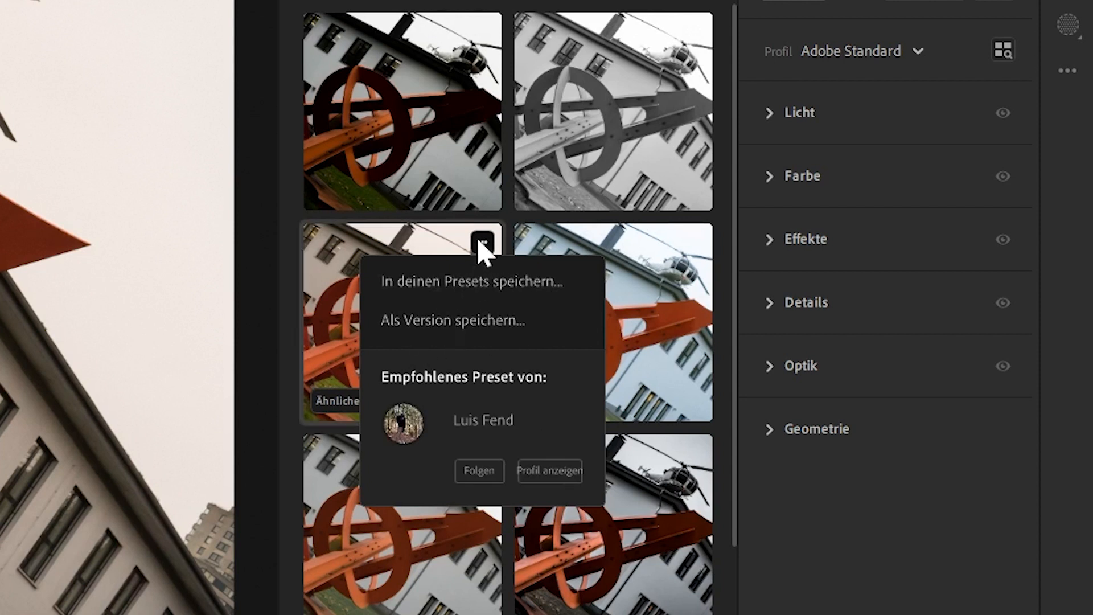
pyautogui.click(482, 208)
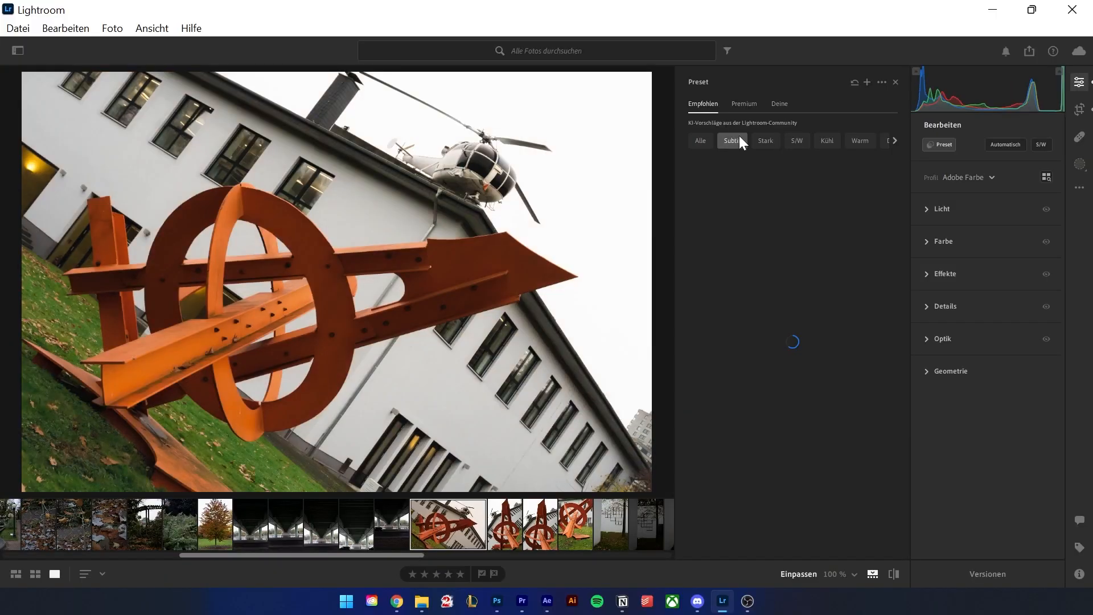
pyautogui.click(699, 143)
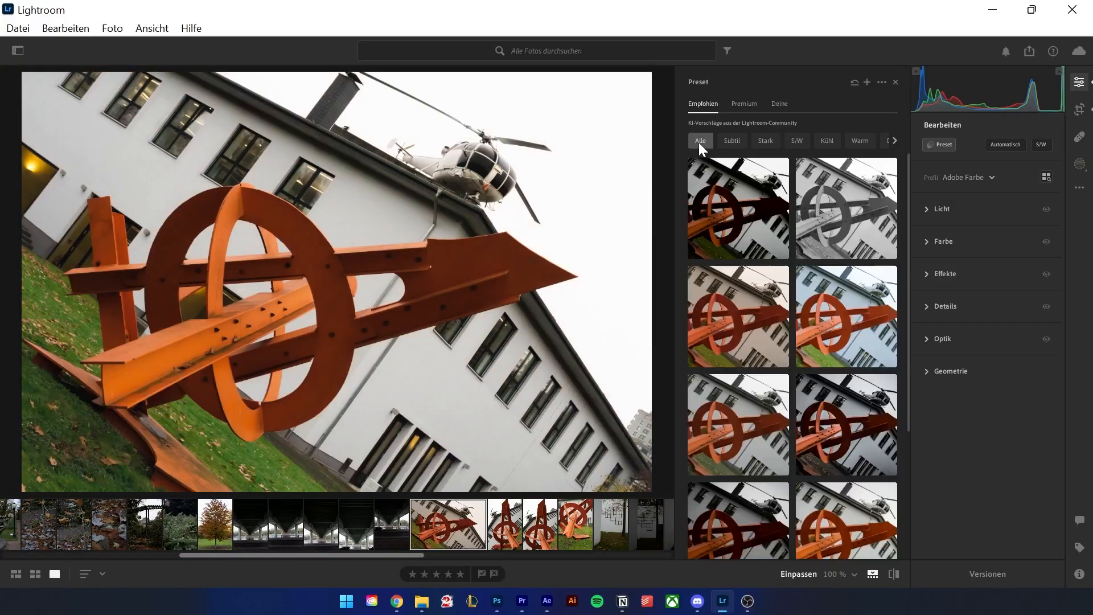
# Save the current edit settings as a new preset named Red in the Benutzer-Presets group
pyautogui.click(776, 104)
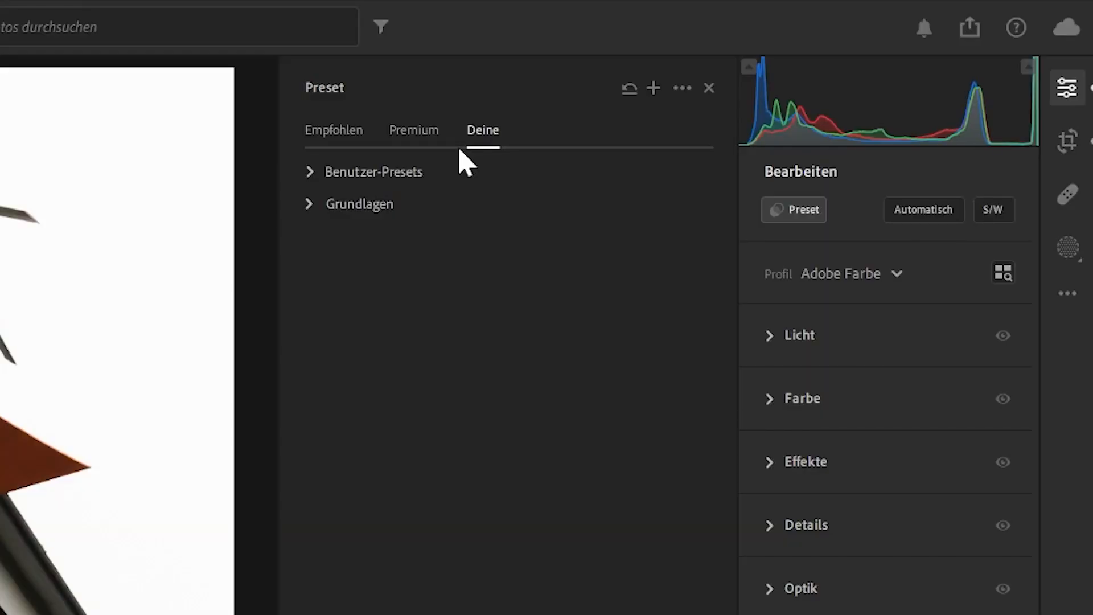
pyautogui.click(653, 88)
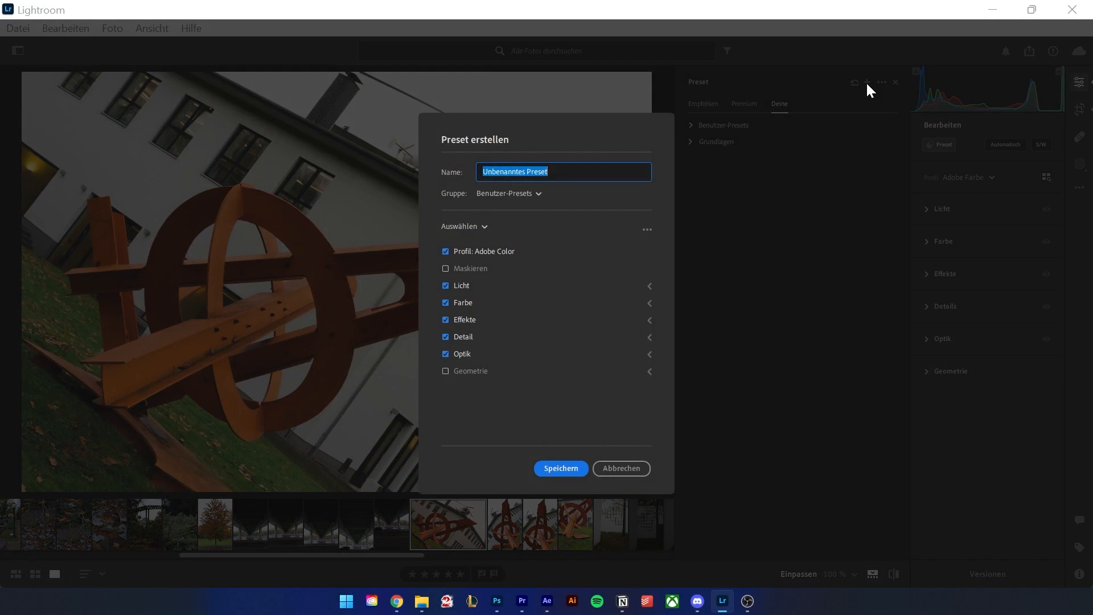
pyautogui.write('Red')
# Check the options available for the Red preset and apply it to the sculpture photo
pyautogui.rightClick(713, 156)
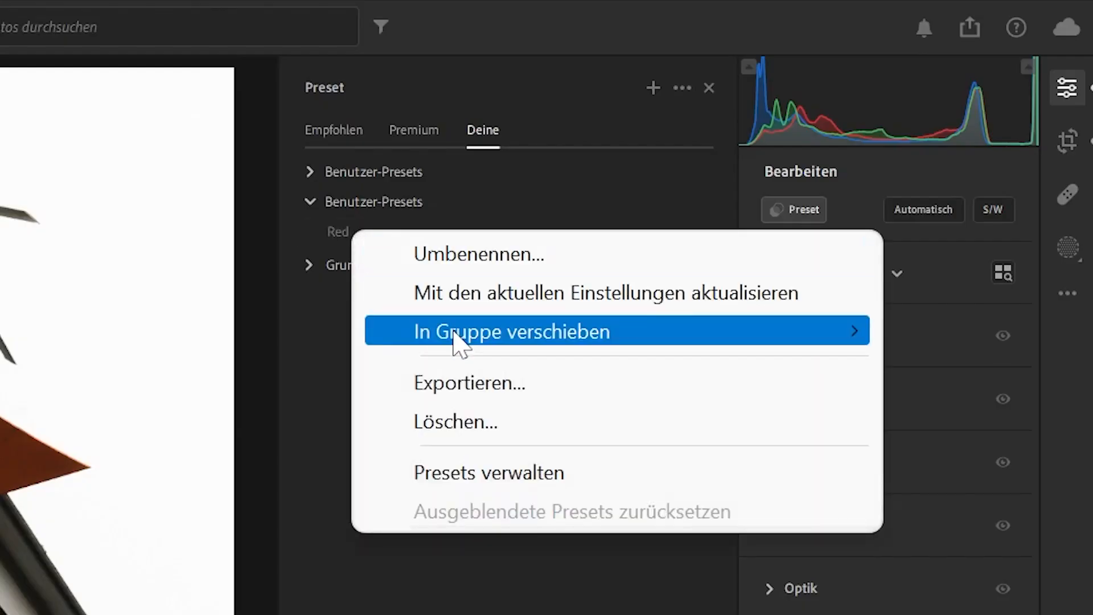
pyautogui.moveTo(767, 213)
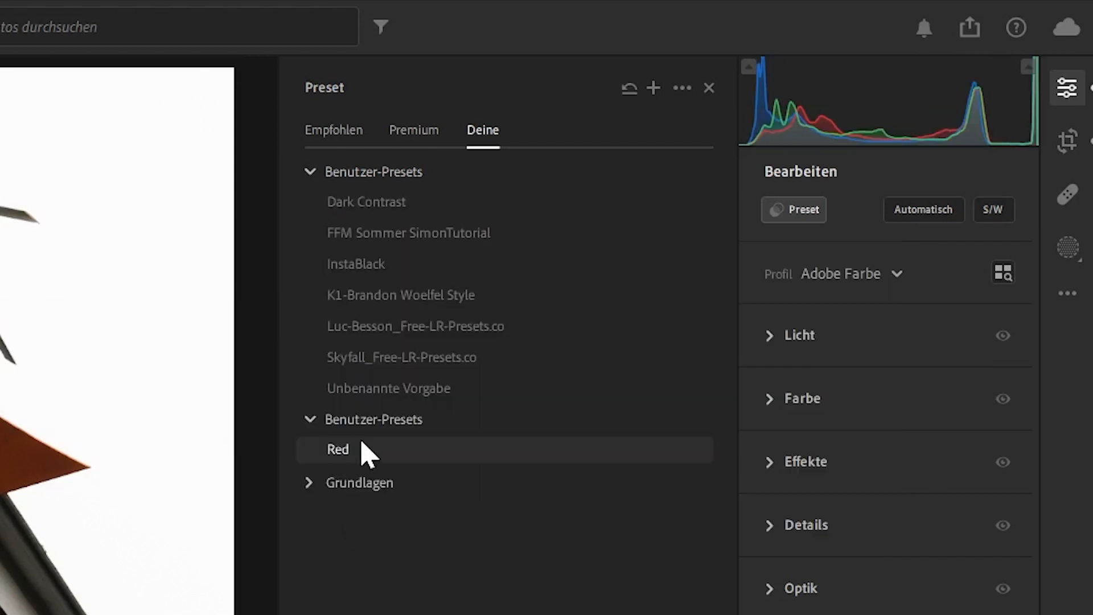
pyautogui.click(363, 442)
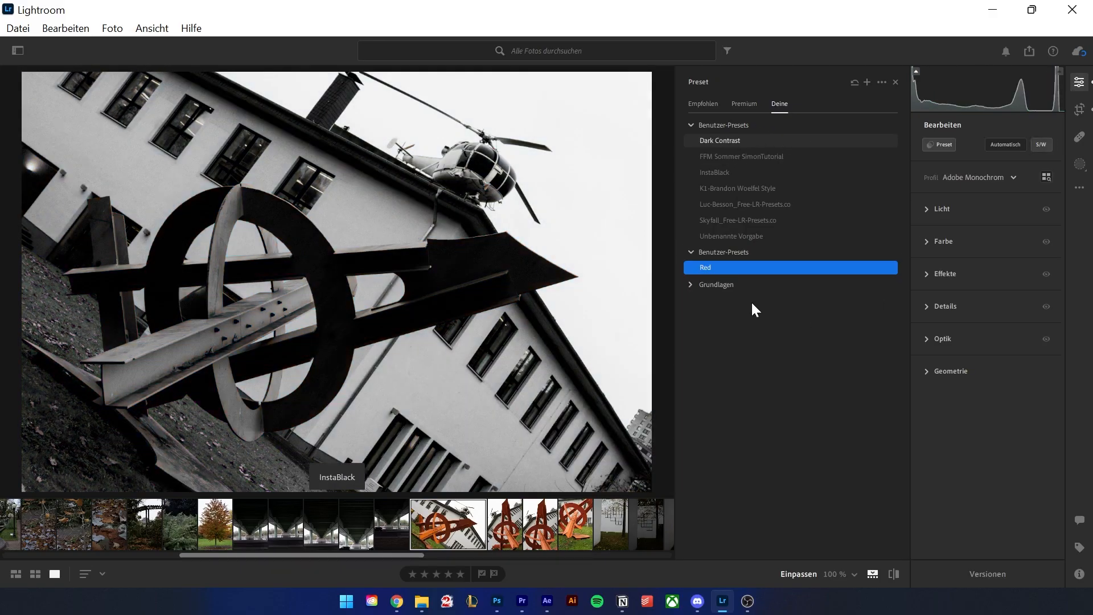
# Examine the list of preset groups that can be shown or hidden in preset management and return to the presets
pyautogui.rightClick(735, 267)
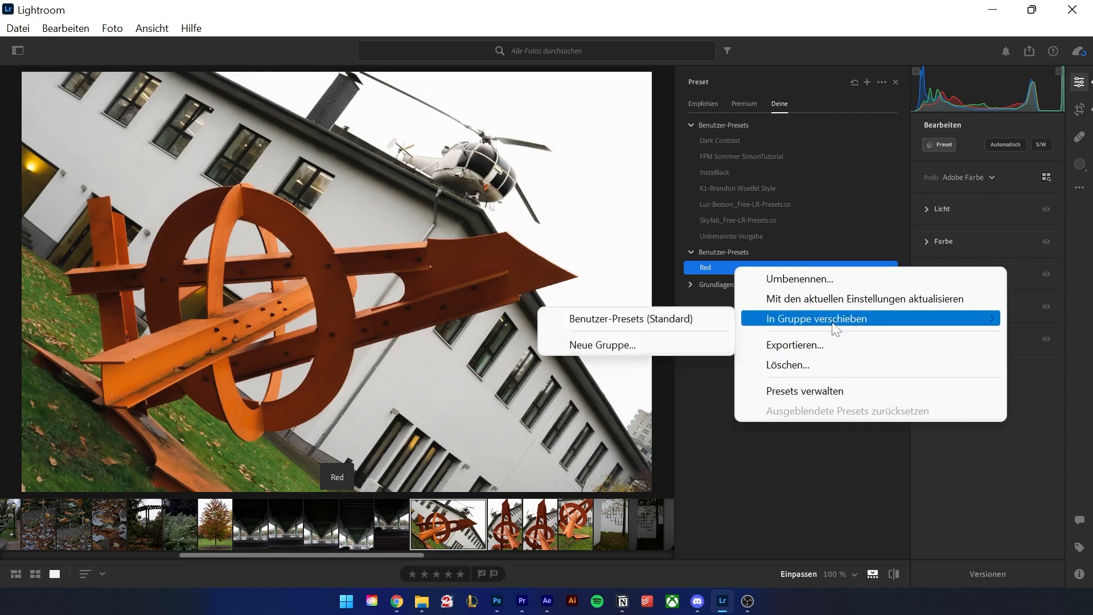
pyautogui.click(819, 390)
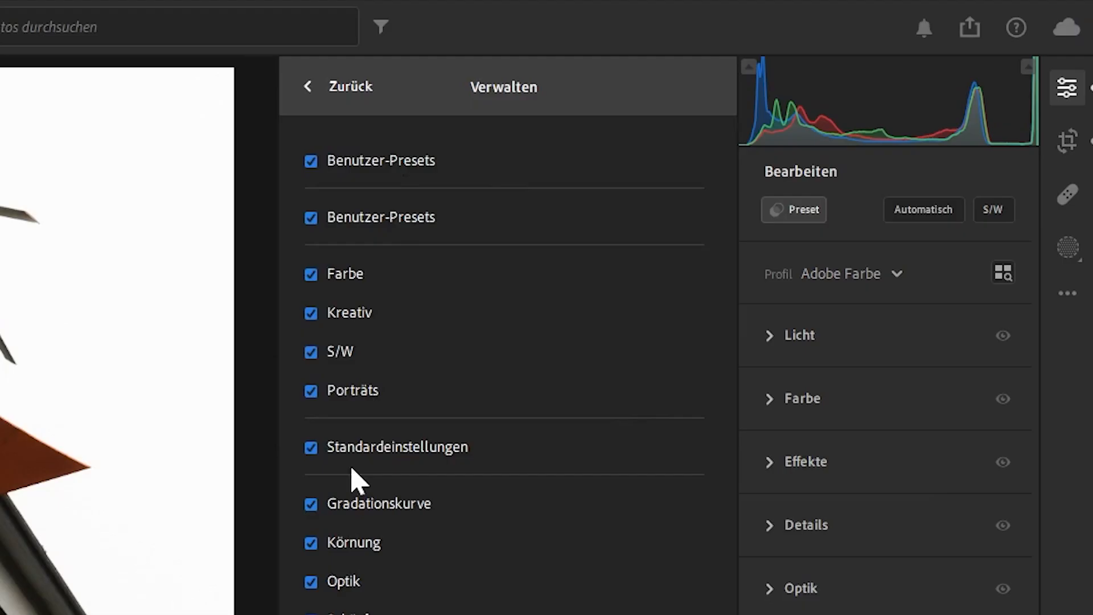
pyautogui.click(691, 82)
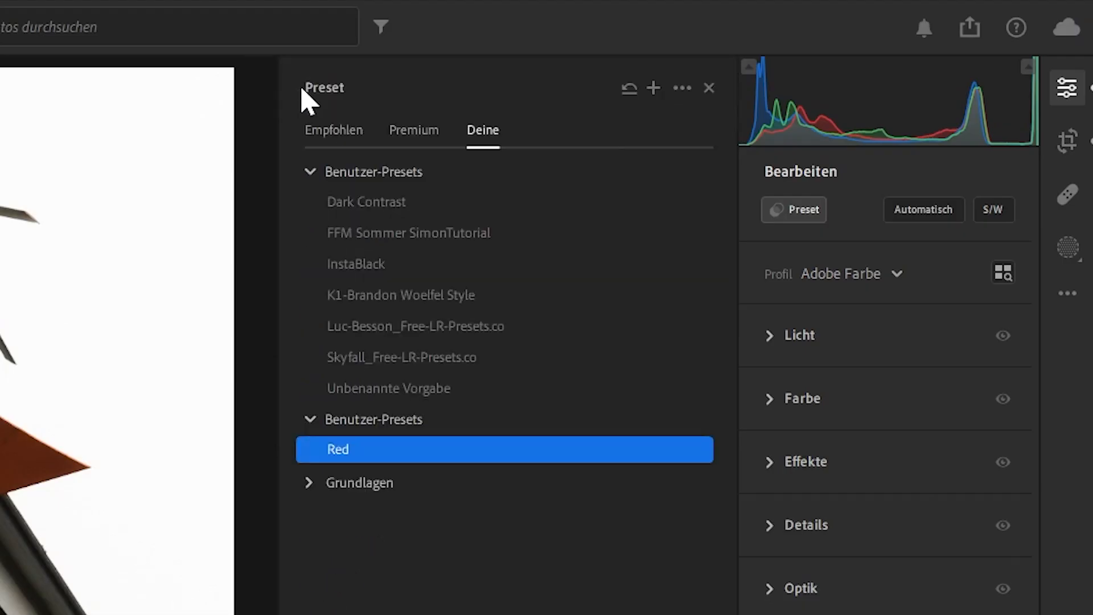
# Check the preset options, switch to File Explorer, and select the .xmp preset files in the Vorlagen folder
pyautogui.click(685, 89)
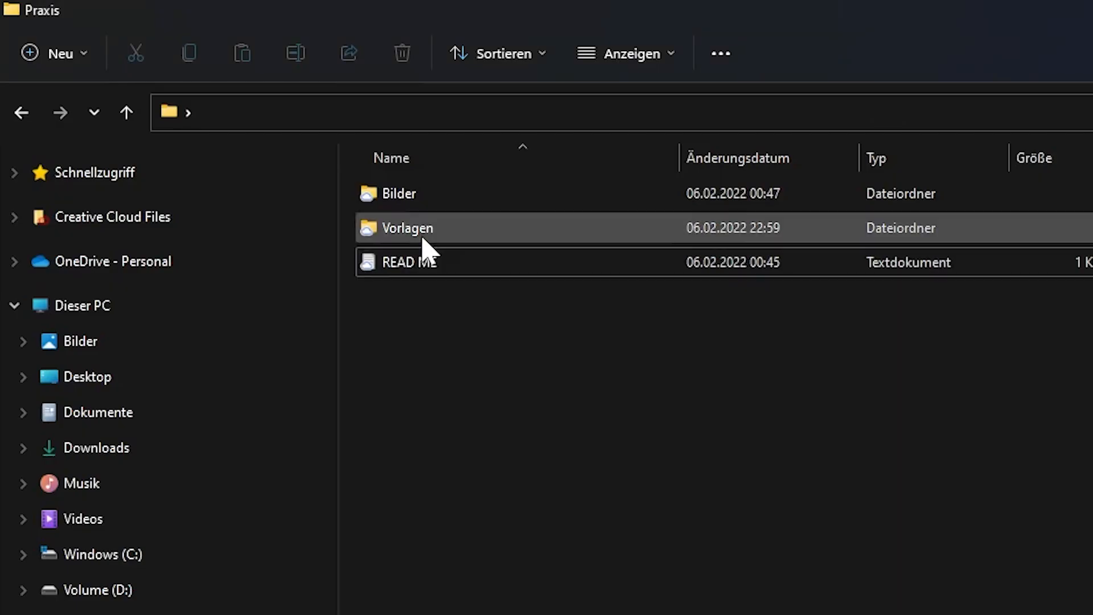
pyautogui.doubleClick(473, 230)
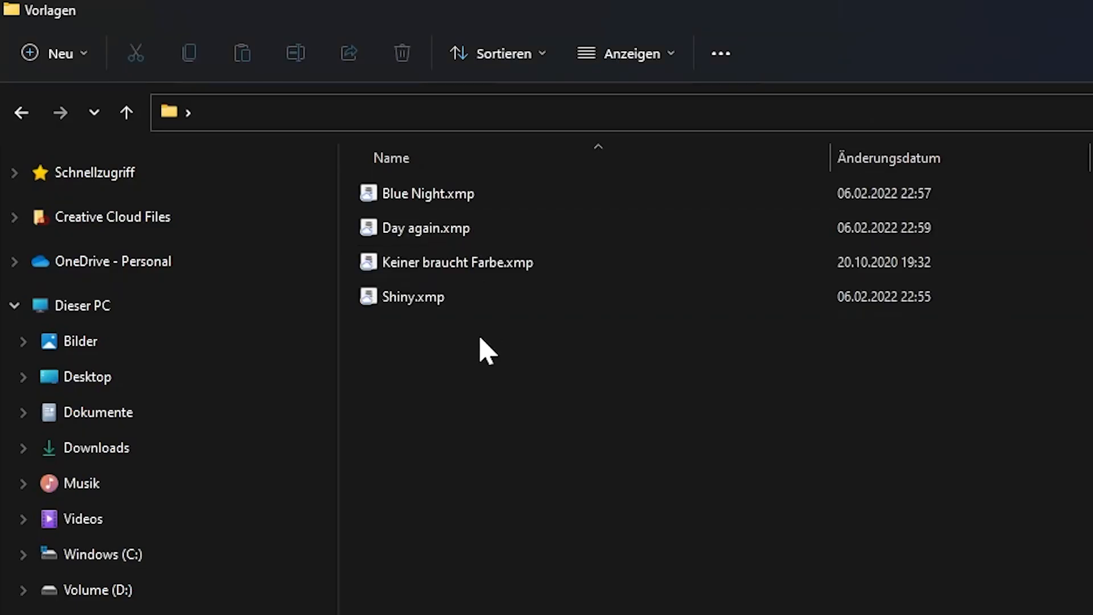
pyautogui.moveTo(481, 338); pyautogui.dragTo(465, 188)
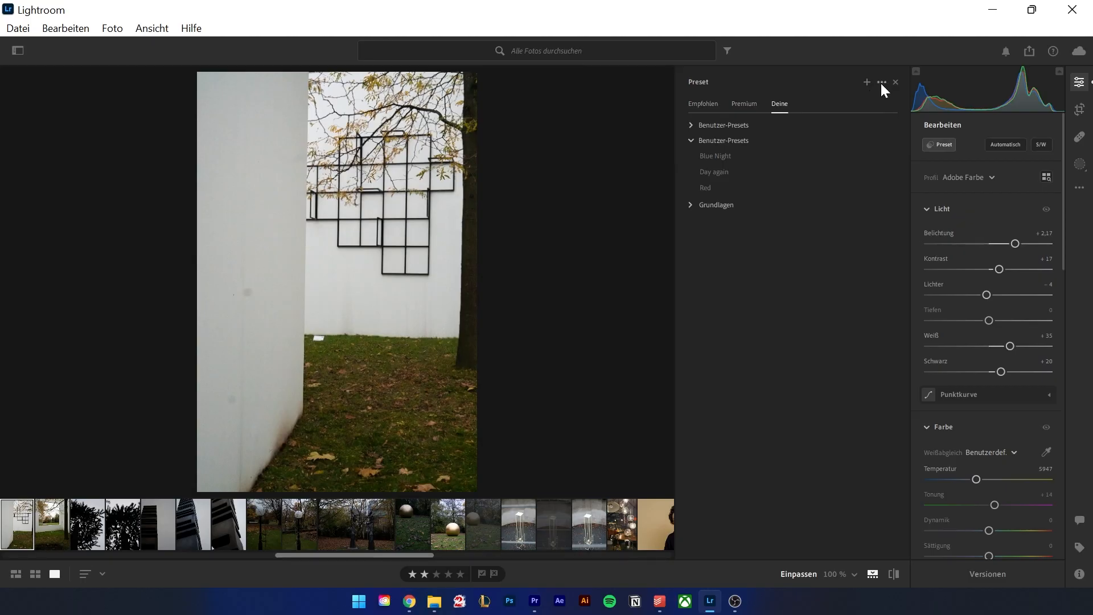
# Import the preset file Shiny.xmp from the Vorlagen folder
pyautogui.click(882, 82)
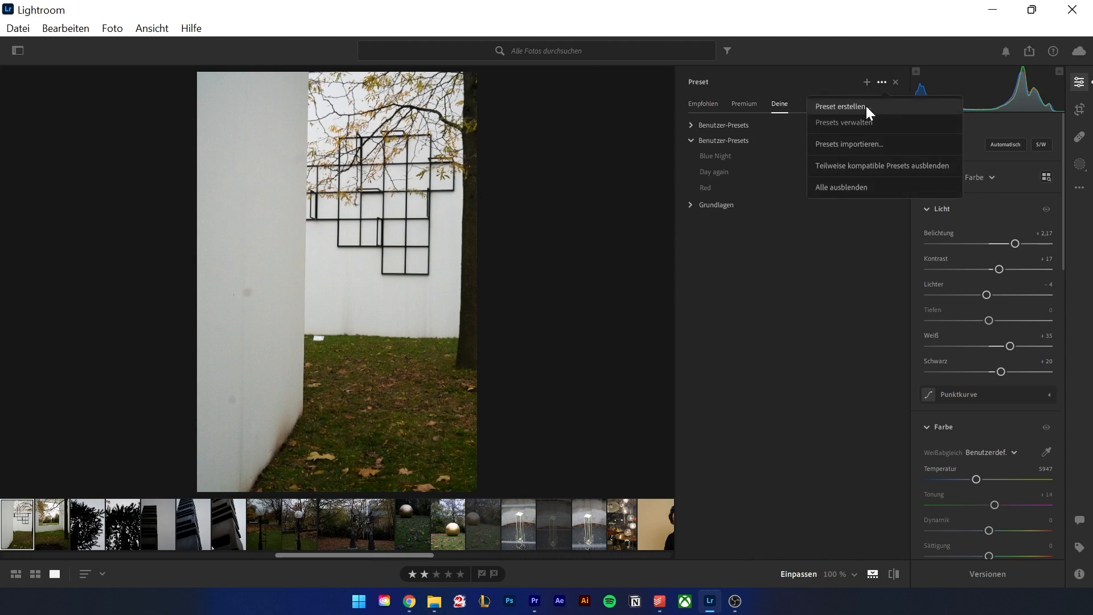
pyautogui.click(853, 142)
pyautogui.click(456, 181)
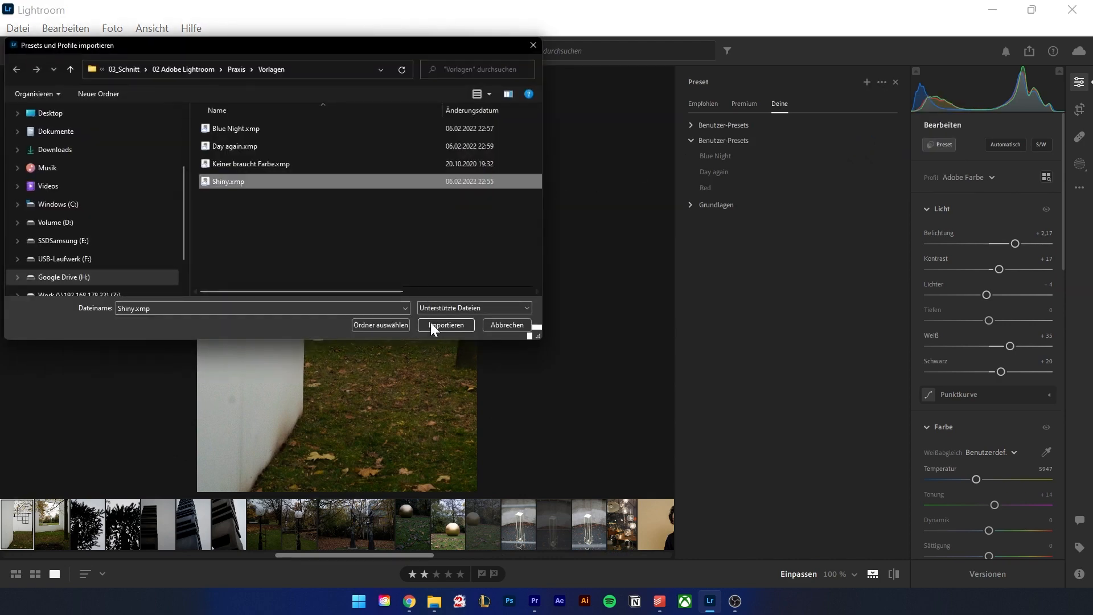
pyautogui.click(443, 322)
pyautogui.click(719, 221)
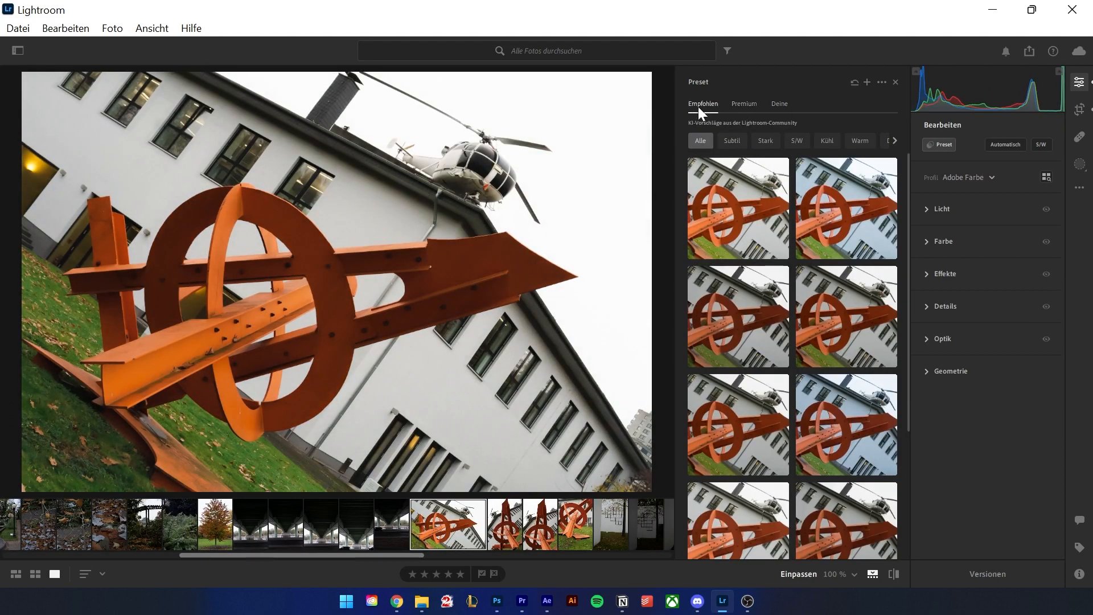
# Close the presets and compare the edited sculpture photo with its original version several times
pyautogui.click(896, 82)
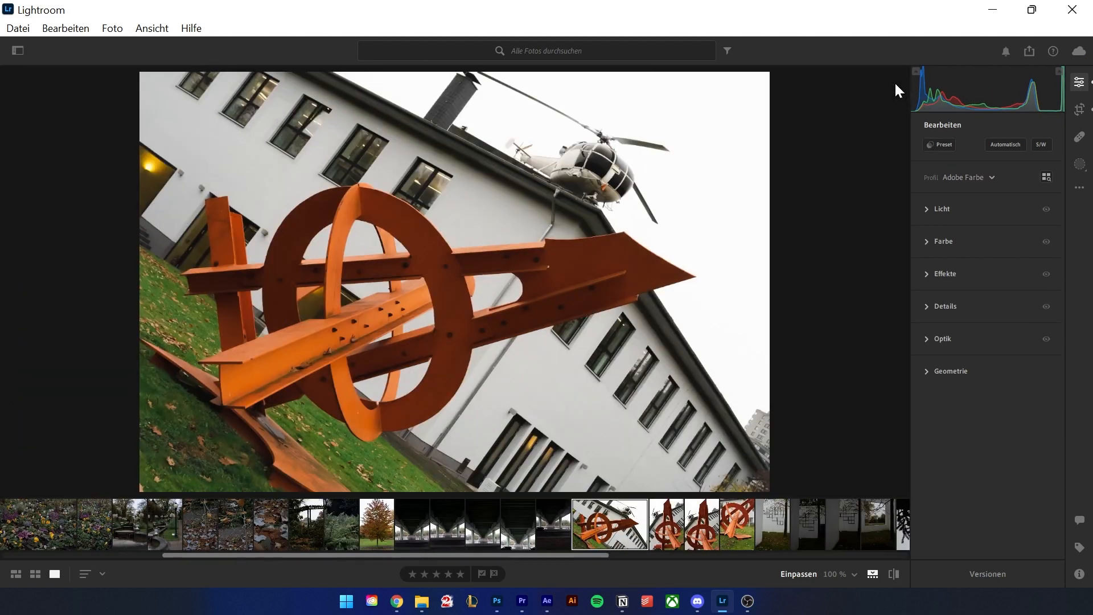
pyautogui.click(1078, 189)
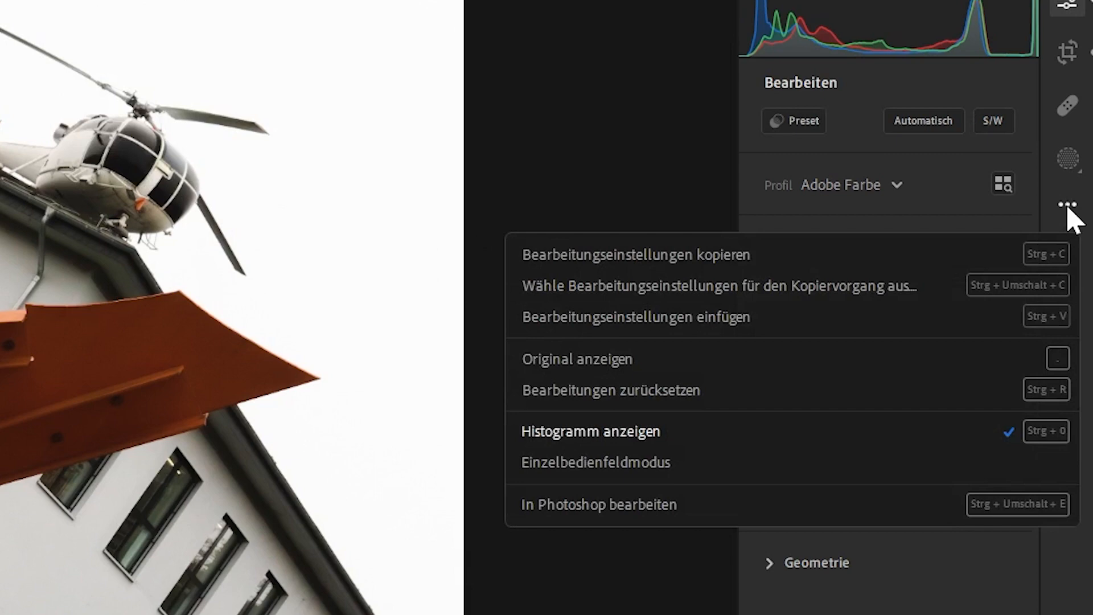
pyautogui.click(630, 367)
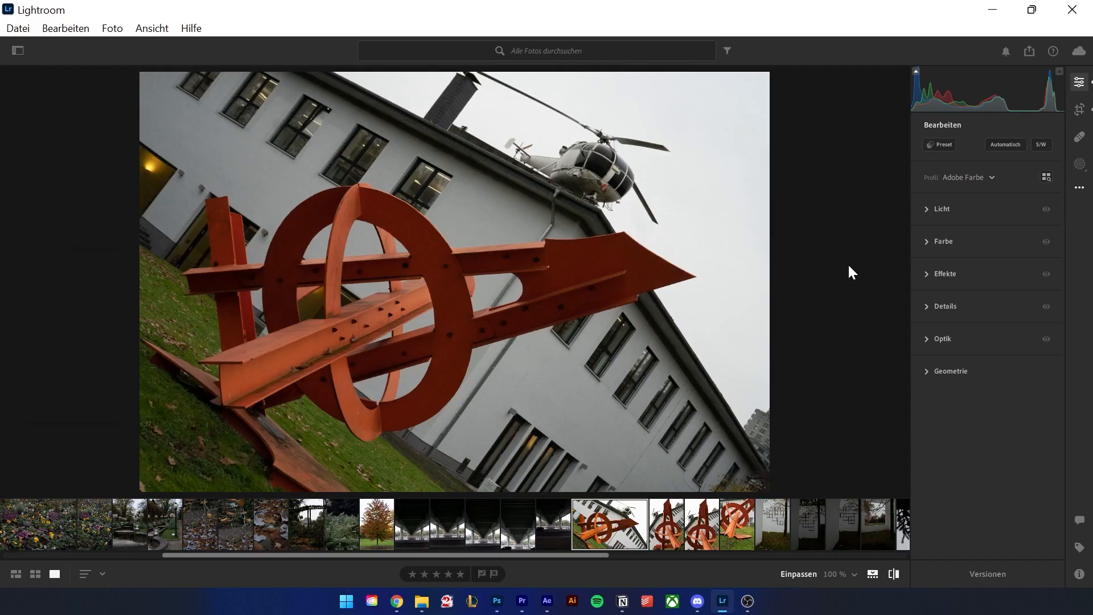
pyautogui.click(1080, 188)
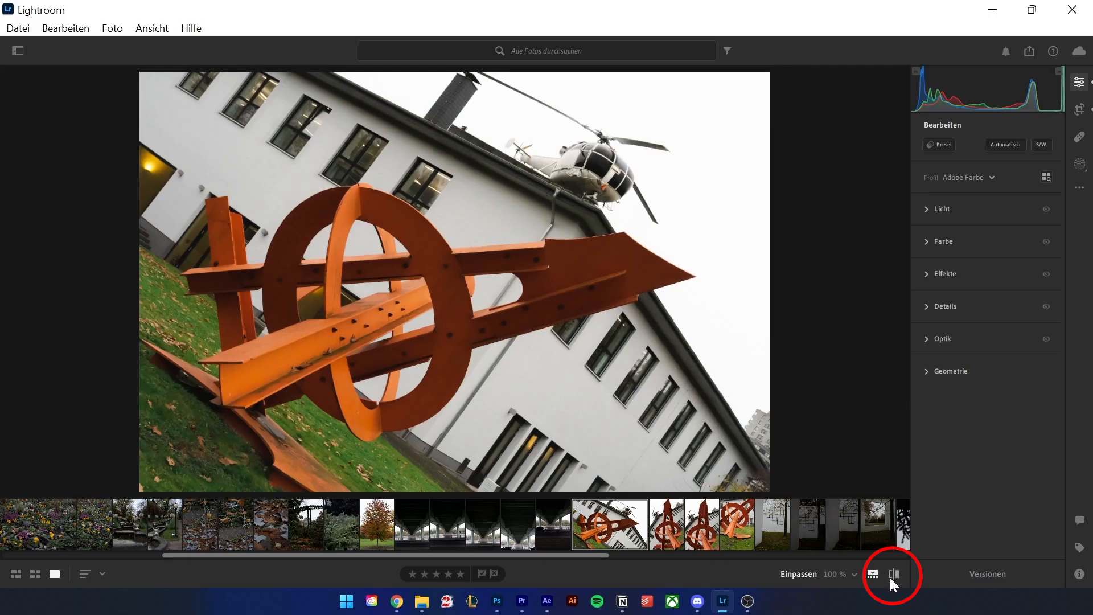
pyautogui.click(895, 573)
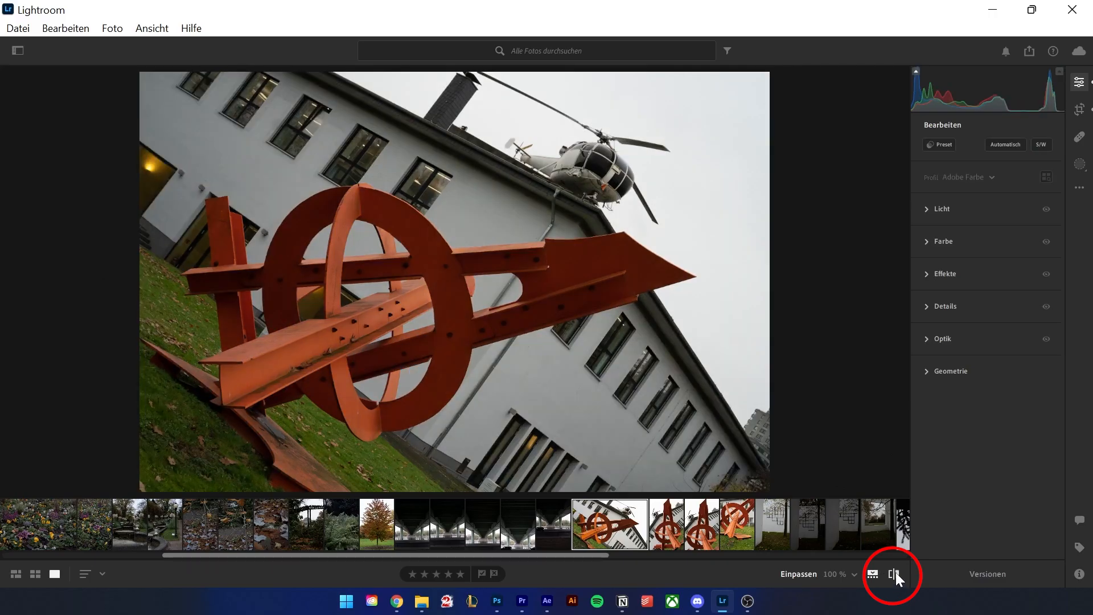
pyautogui.click(896, 573)
pyautogui.click(896, 573)
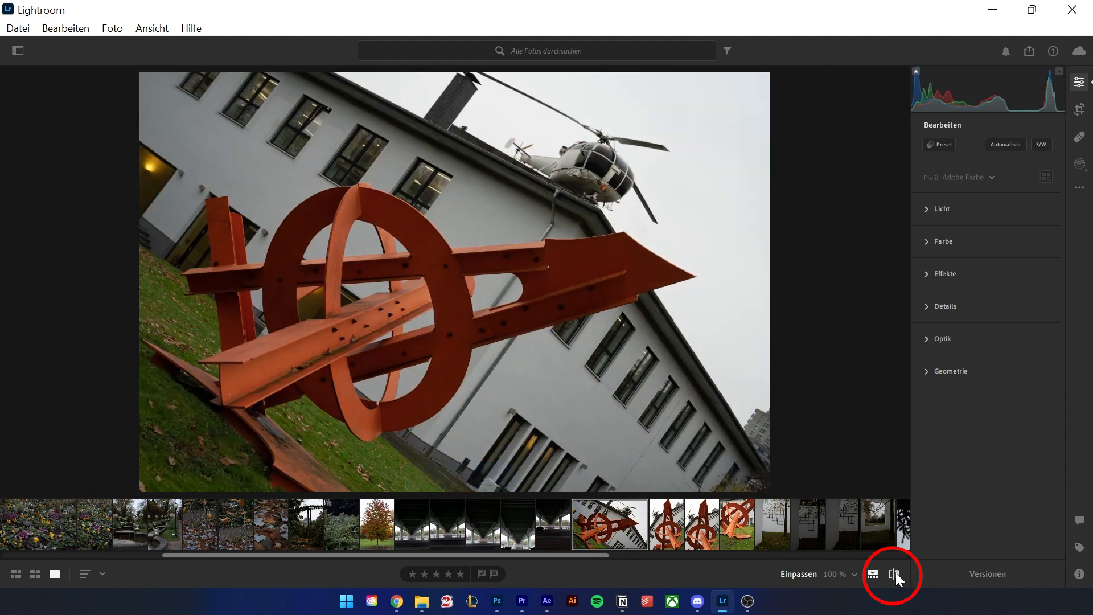
pyautogui.click(896, 572)
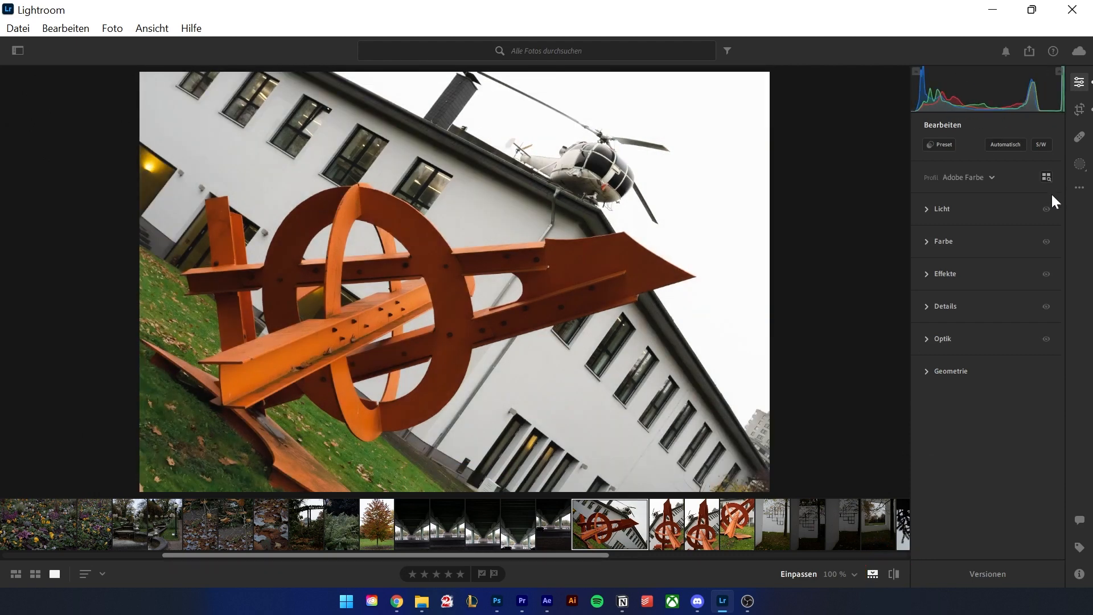
# Review the additional editing options, including resetting the edits and showing the histogram
pyautogui.click(1080, 188)
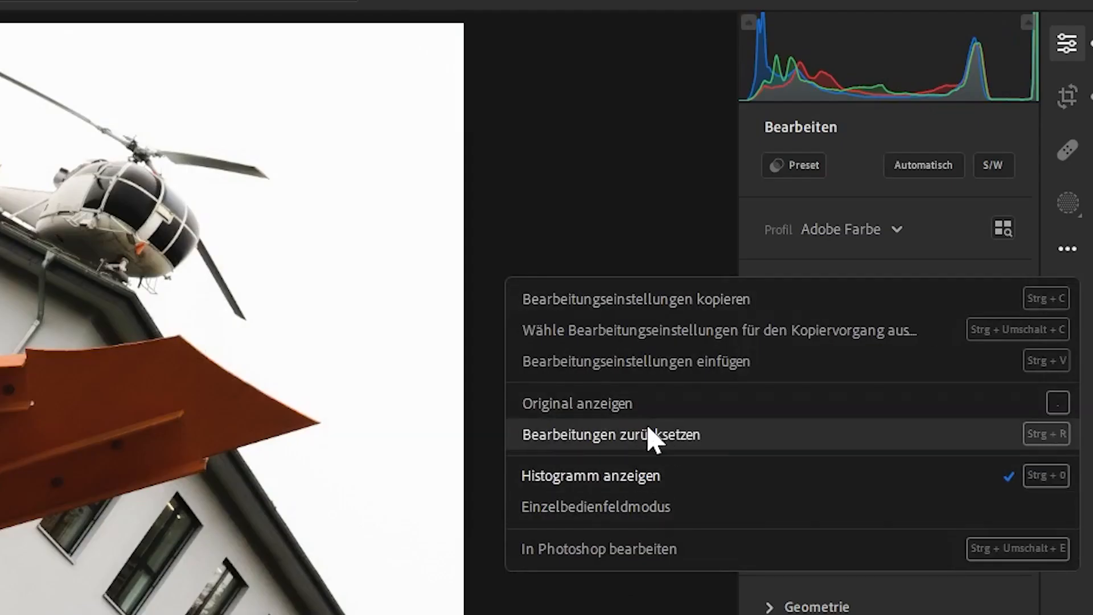
pyautogui.click(910, 29)
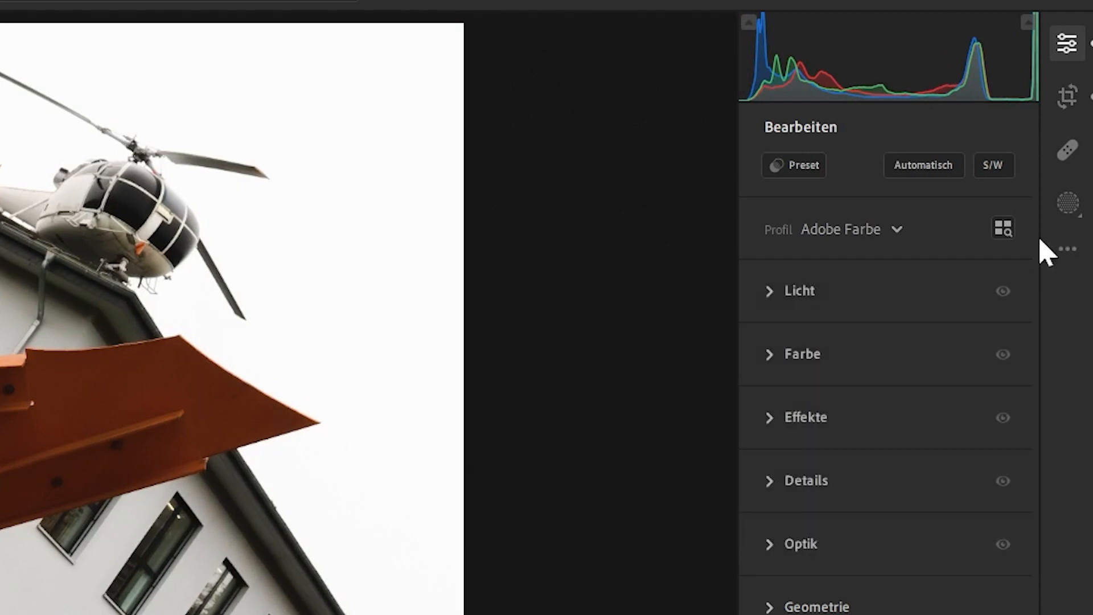
pyautogui.click(1069, 250)
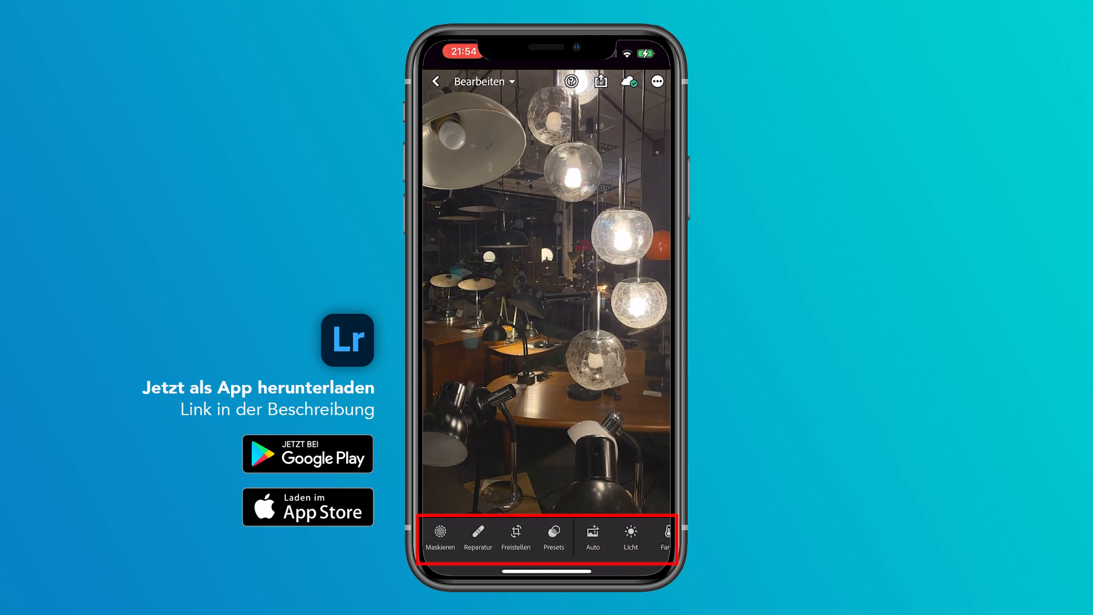
# Look through the editing tools for the lamp photo in the Lightroom mobile app and return to Presets
pyautogui.hscroll(6, 547, 538)
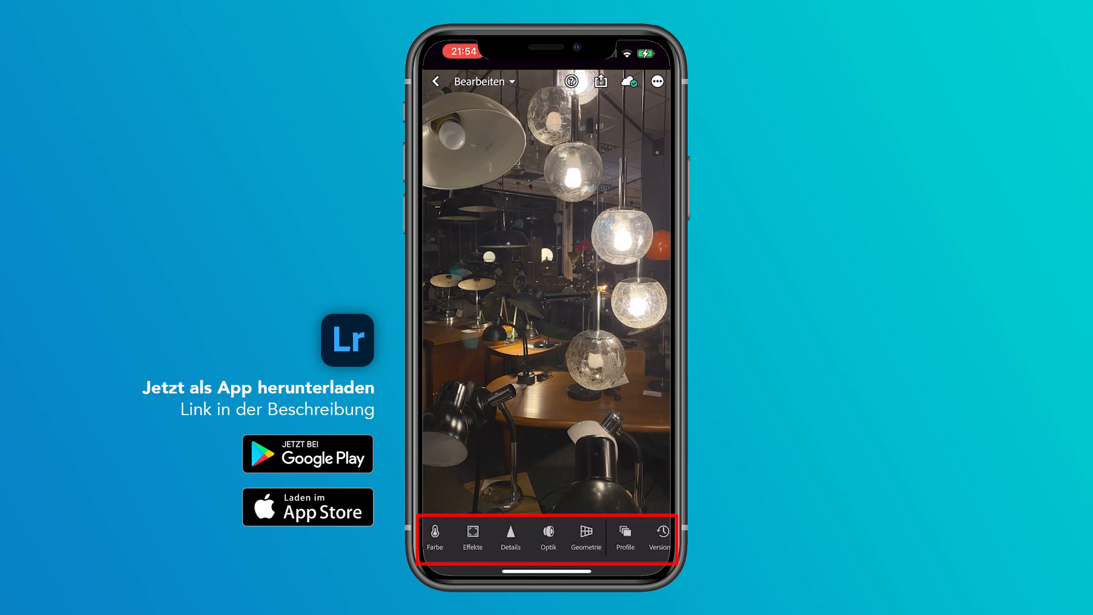
pyautogui.hscroll(-6, 547, 538)
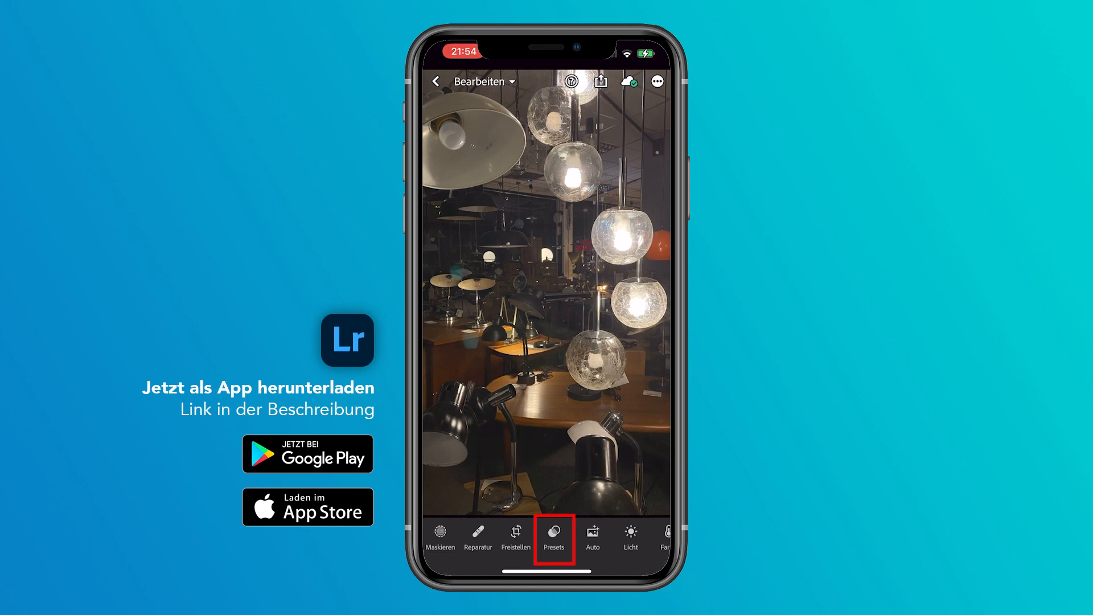
# View the user's own presets for the lamp photo in the mobile app and return to the editing tools
pyautogui.click(554, 538)
pyautogui.click(573, 362)
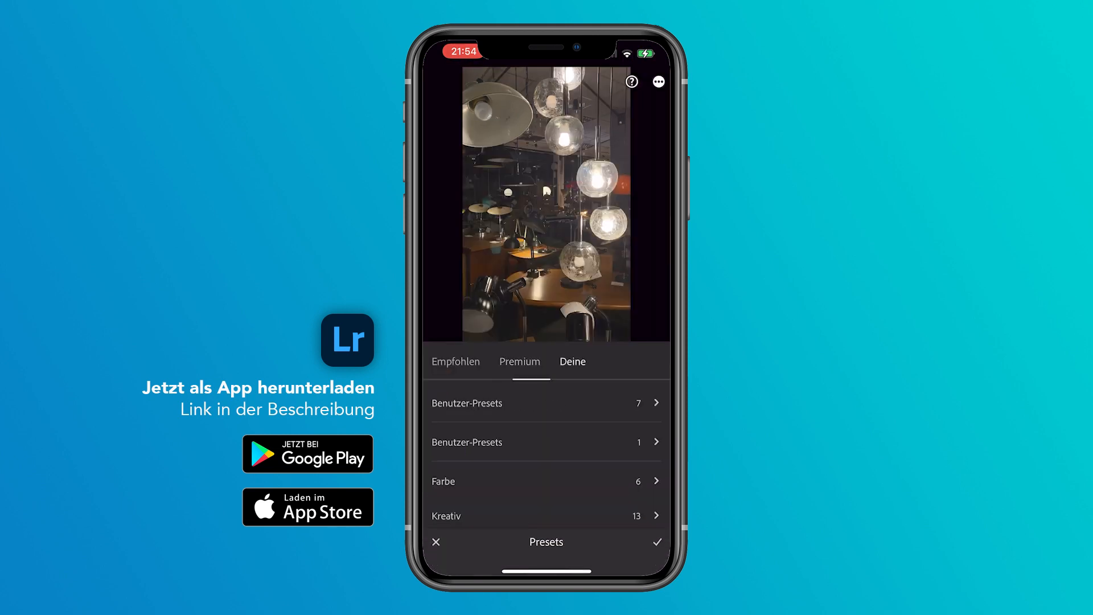
pyautogui.hscroll(2, 547, 539)
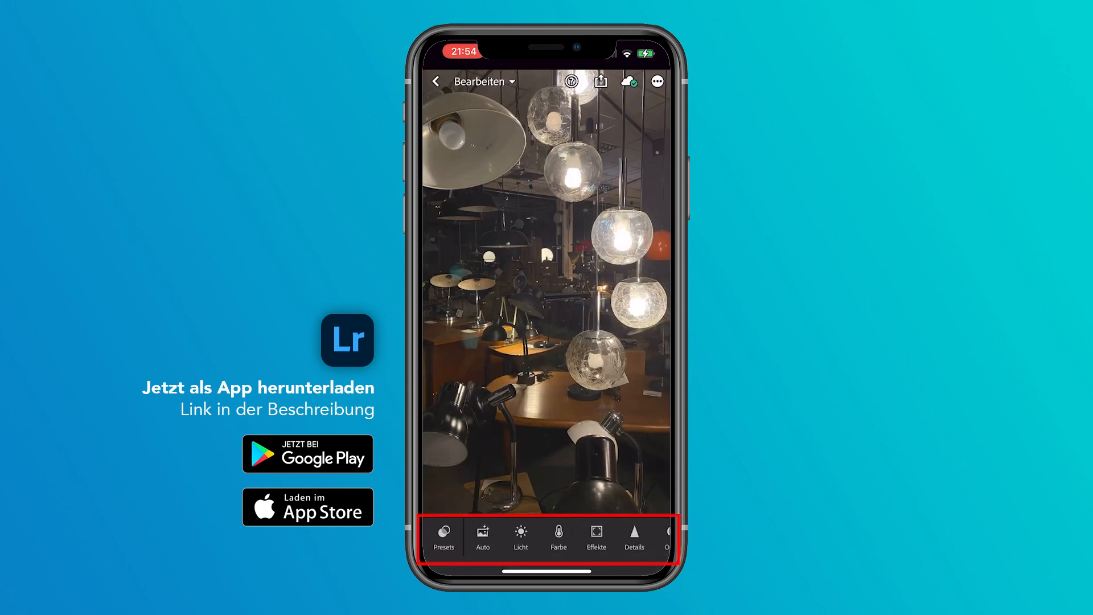
# Review the lamp photo's versions in the mobile app, including its original version, and compare the edited photo with the original
pyautogui.hscroll(5, 547, 539)
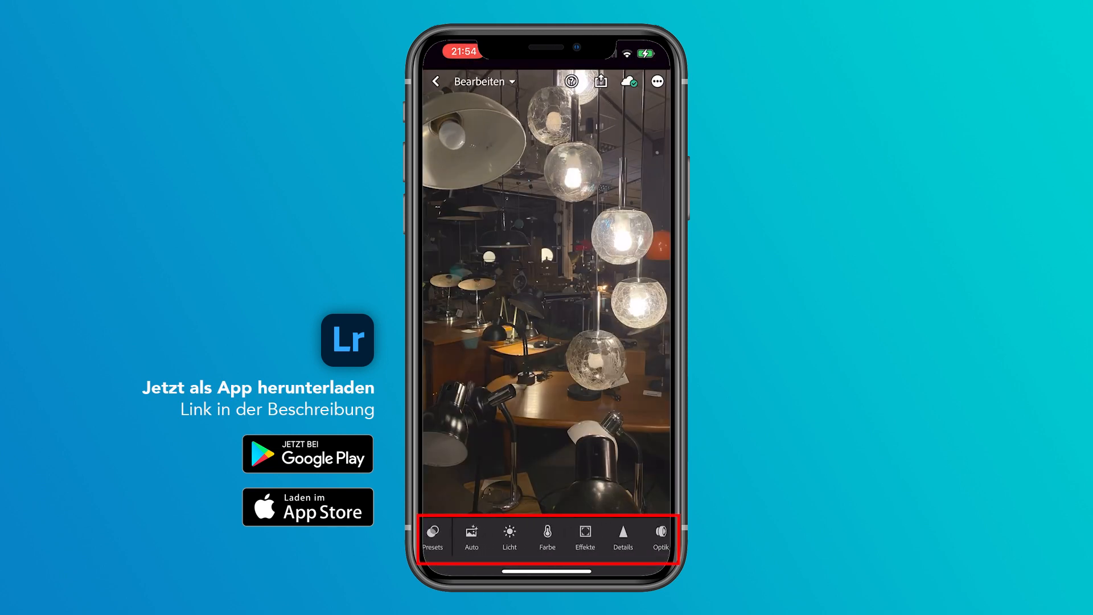
pyautogui.click(620, 535)
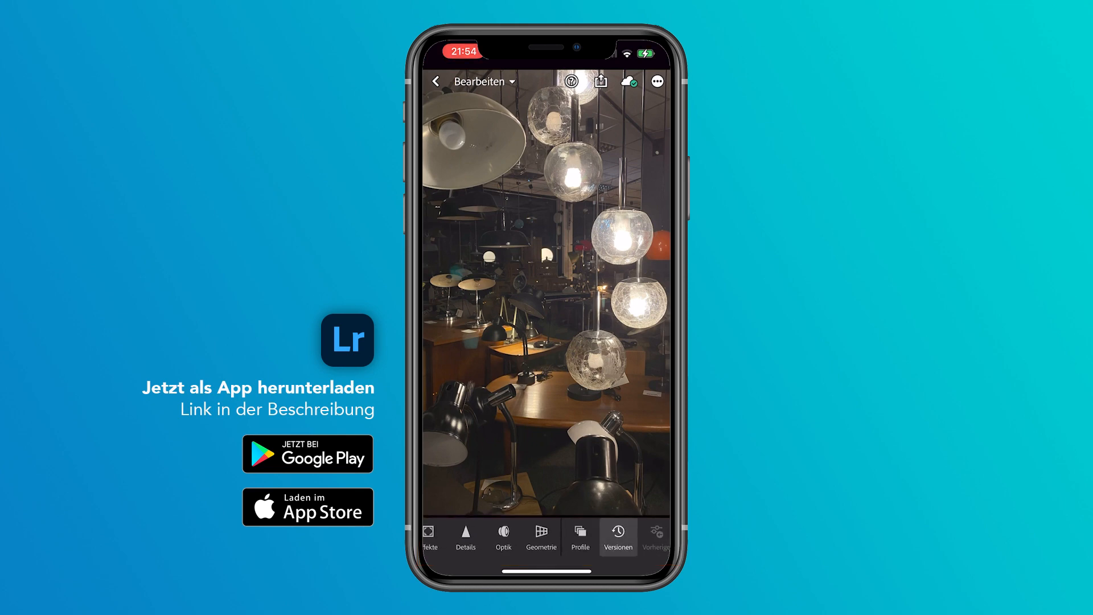
pyautogui.click(647, 168)
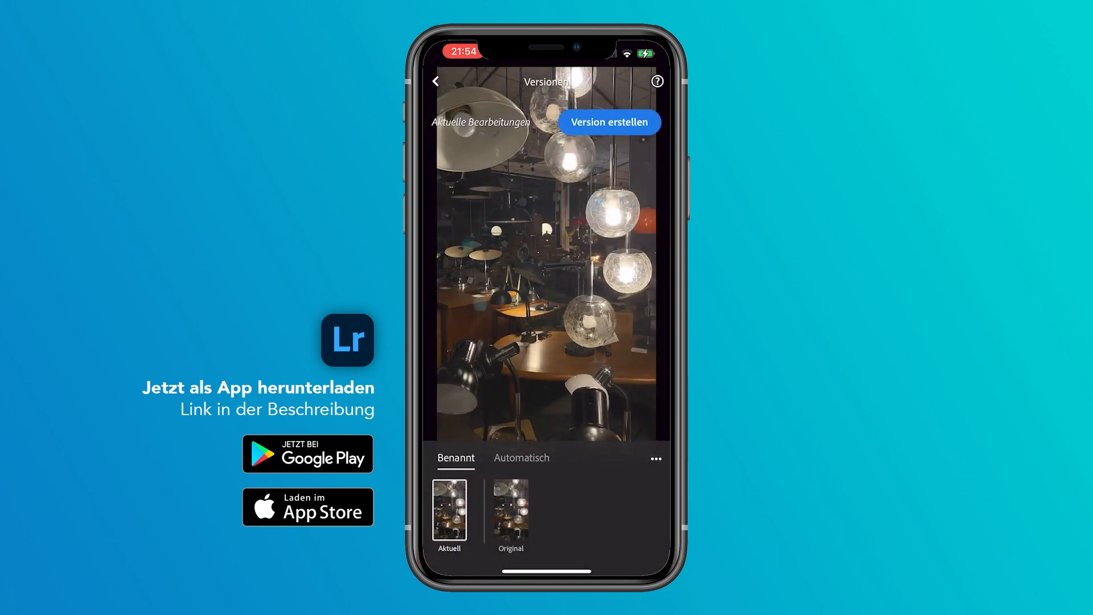
pyautogui.click(511, 510)
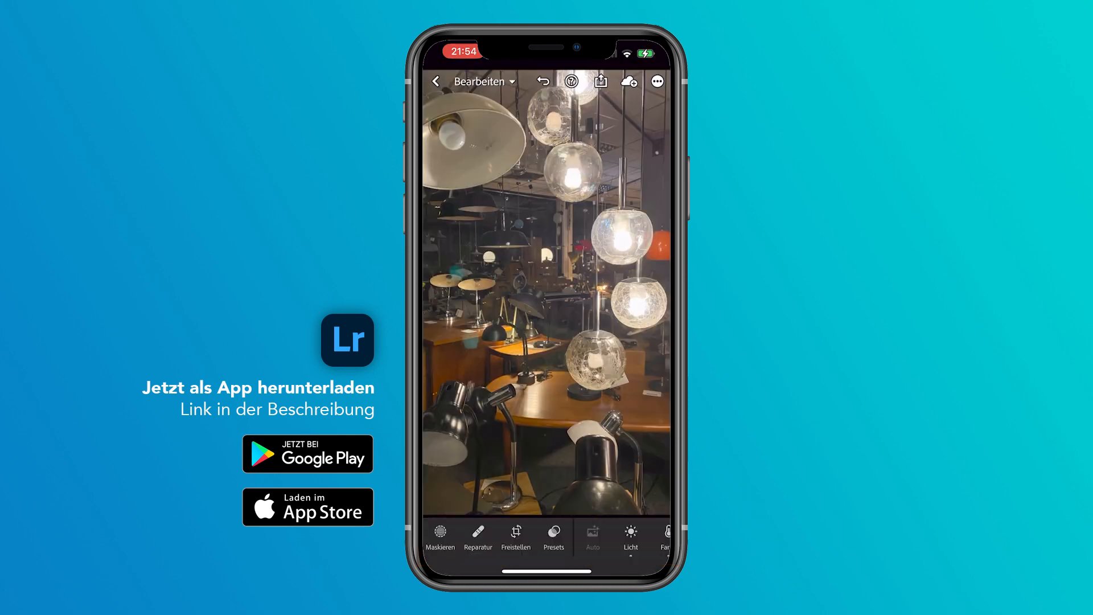
pyautogui.click(546, 292)
pyautogui.click(547, 292)
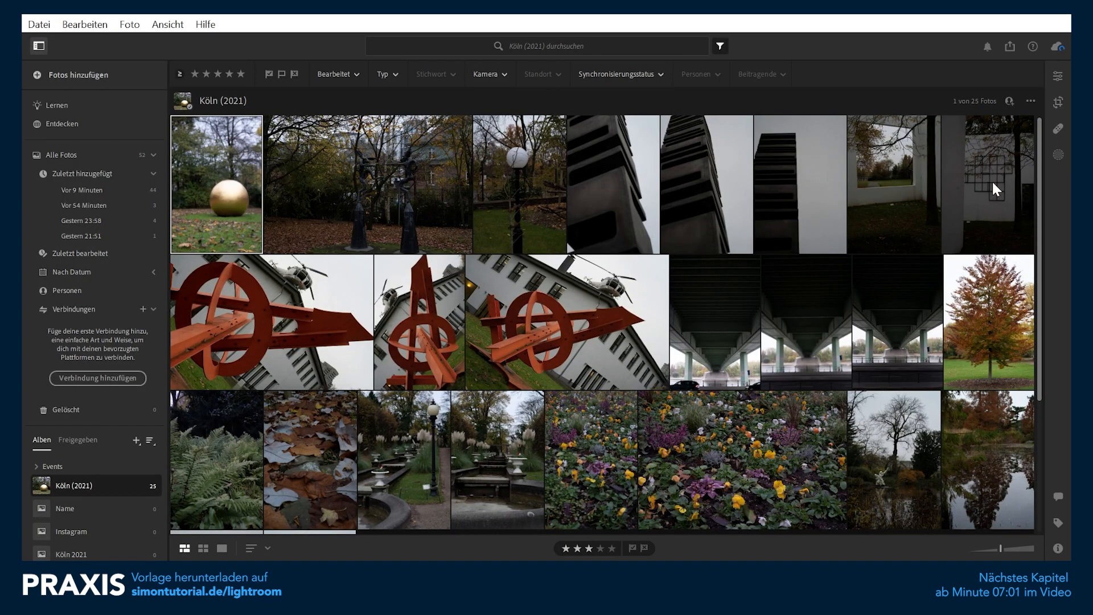
# Open the dark photos of the white wall and tree in the Köln (2021) album and raise their exposure
pyautogui.doubleClick(992, 180)
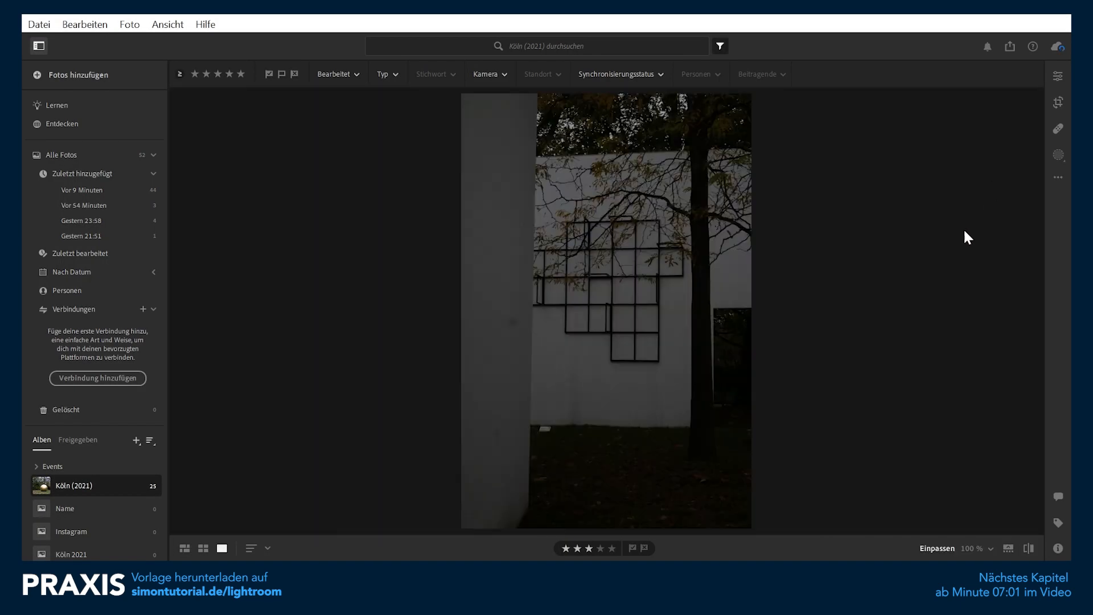
pyautogui.click(1059, 75)
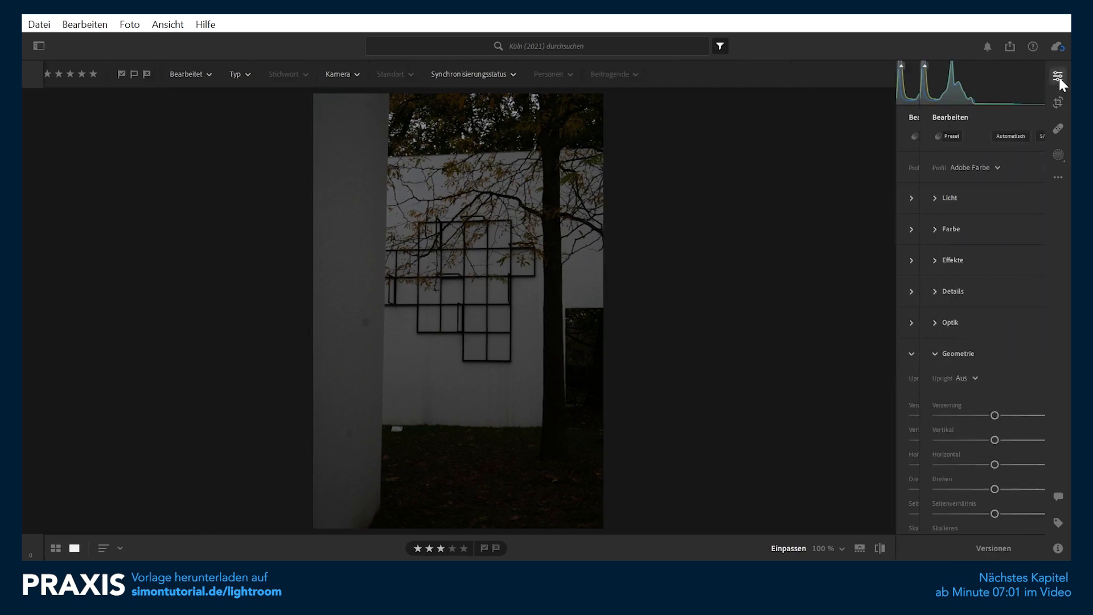
pyautogui.click(911, 197)
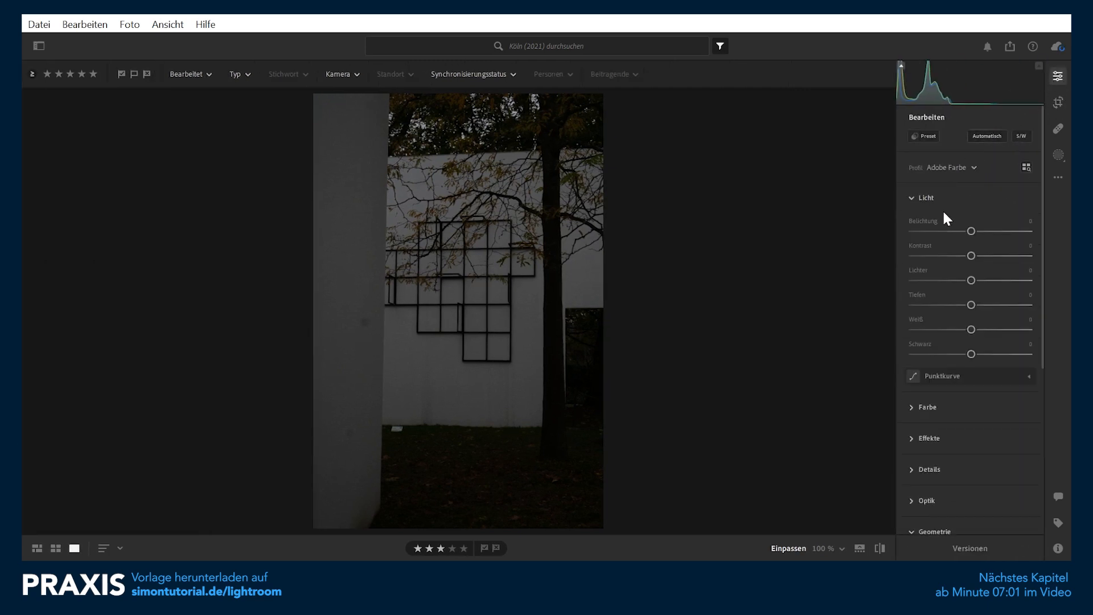
pyautogui.moveTo(972, 231); pyautogui.dragTo(998, 232)
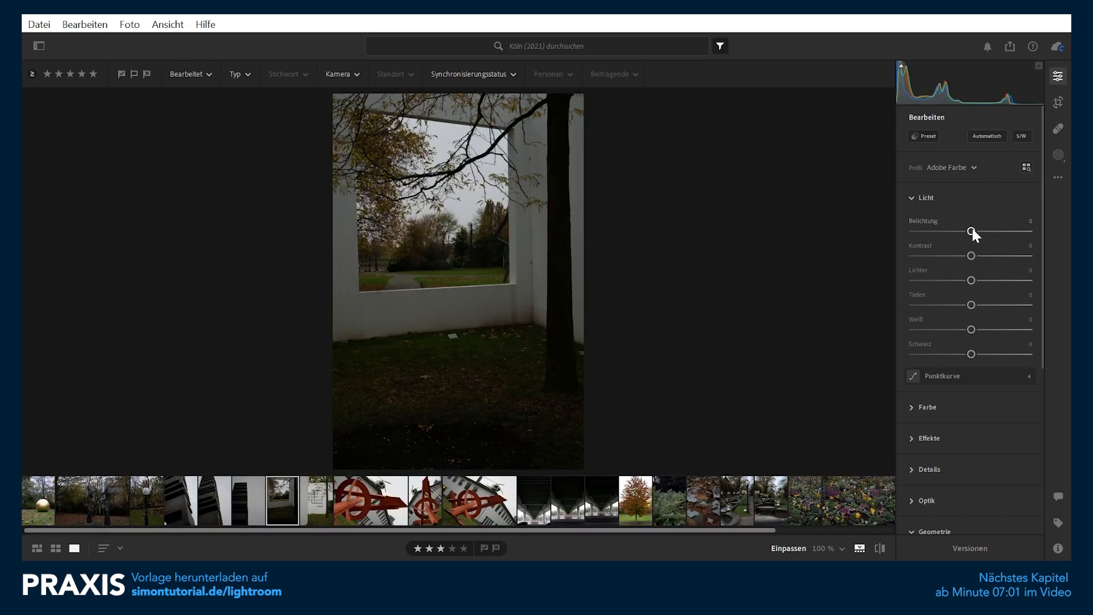
pyautogui.moveTo(972, 230); pyautogui.dragTo(987, 256)
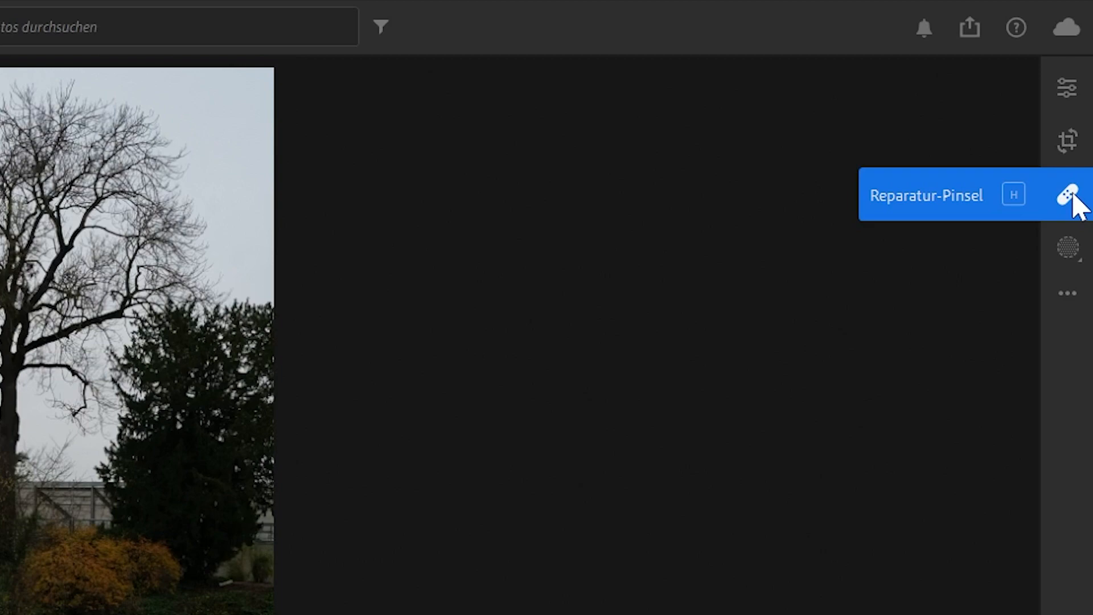
# Remove a small speck from the pond with the healing brush and reposition its source area beside the spot
pyautogui.click(1071, 196)
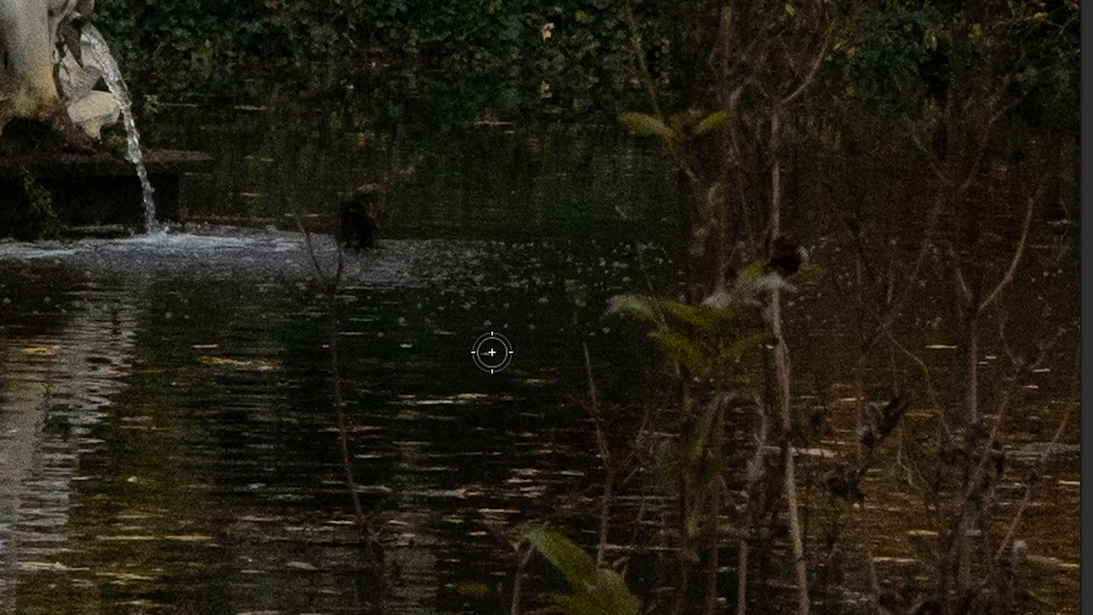
pyautogui.click(484, 353)
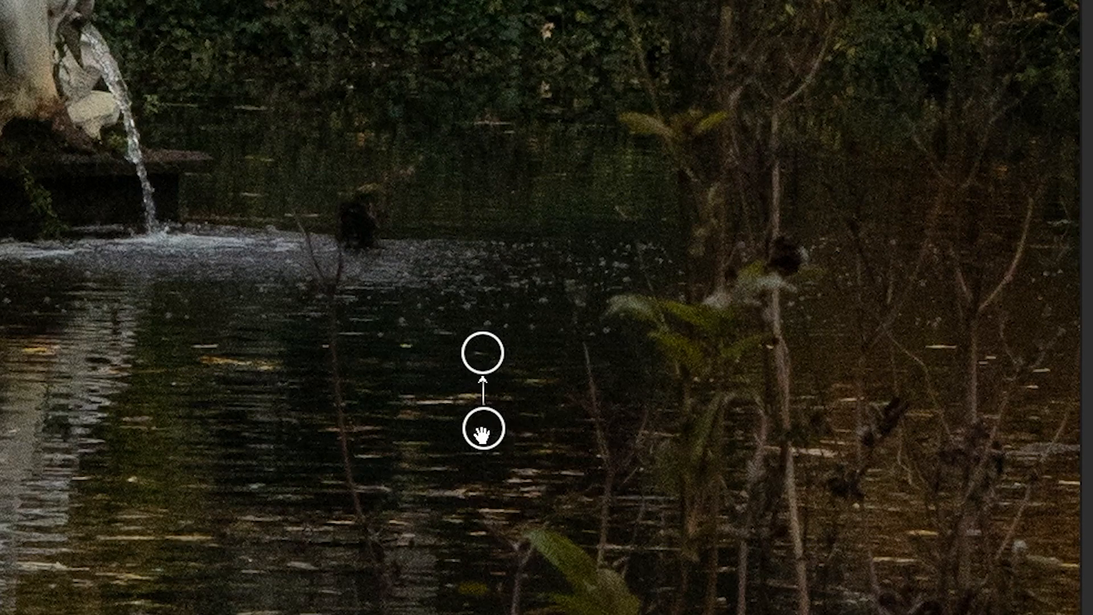
pyautogui.moveTo(483, 431)
pyautogui.mouseDown()
pyautogui.moveTo(497, 395)
pyautogui.moveTo(447, 374)
pyautogui.mouseUp()
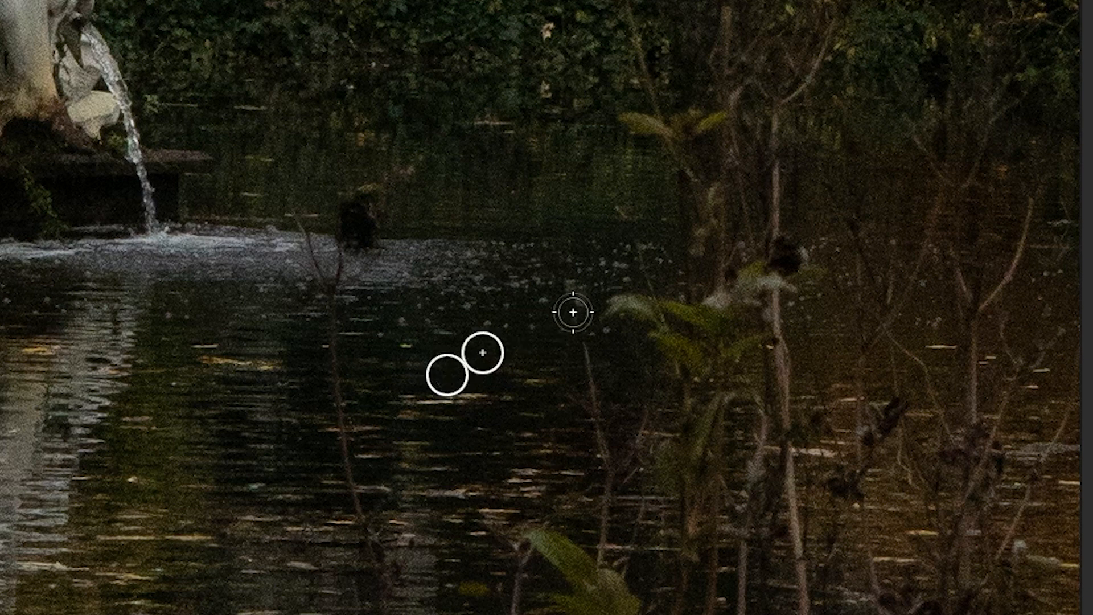
# Retouch a second speck farther left on the pond and place its source area on the dark water above
pyautogui.rightClick(403, 346)
pyautogui.click(405, 349)
pyautogui.click(404, 349)
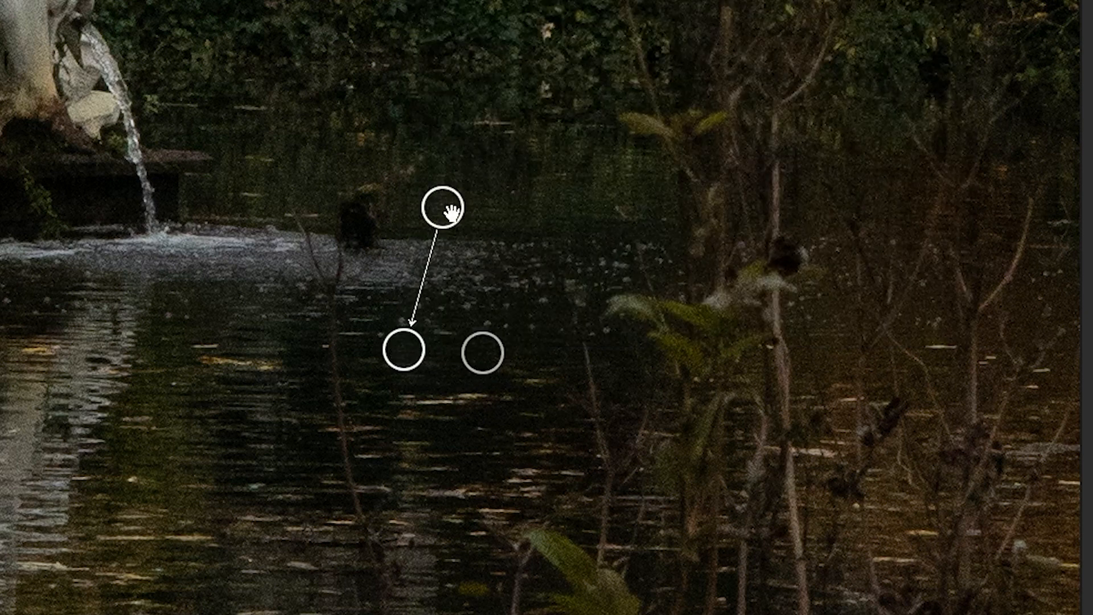
pyautogui.moveTo(451, 213); pyautogui.dragTo(455, 219)
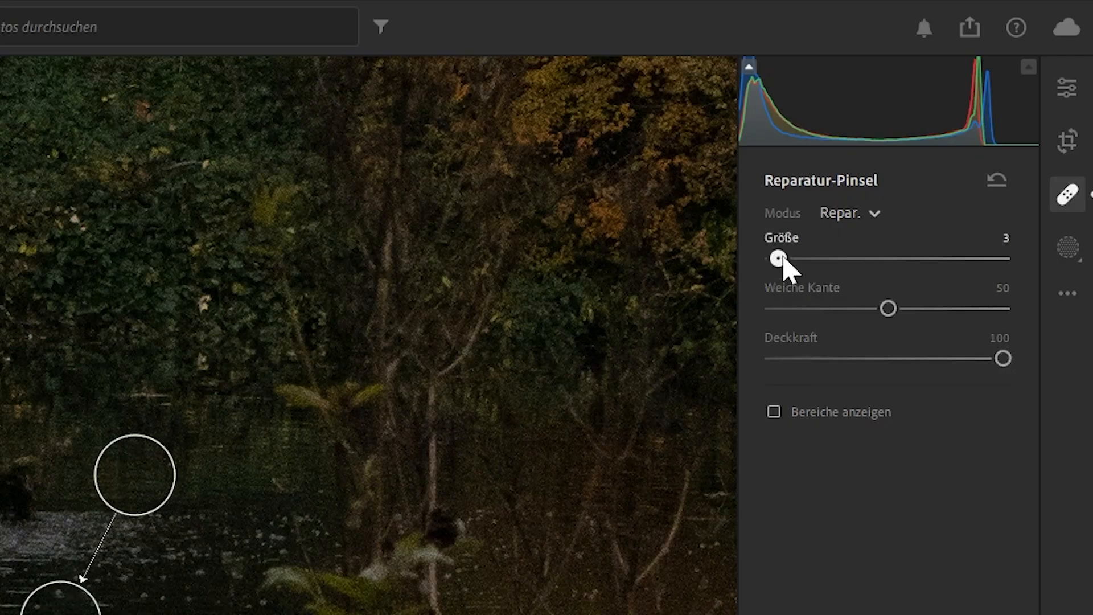
# Shrink the healing brush to size 3, set its soft edge to 59 and keep the opacity at 100
pyautogui.moveTo(784, 260); pyautogui.dragTo(778, 260)
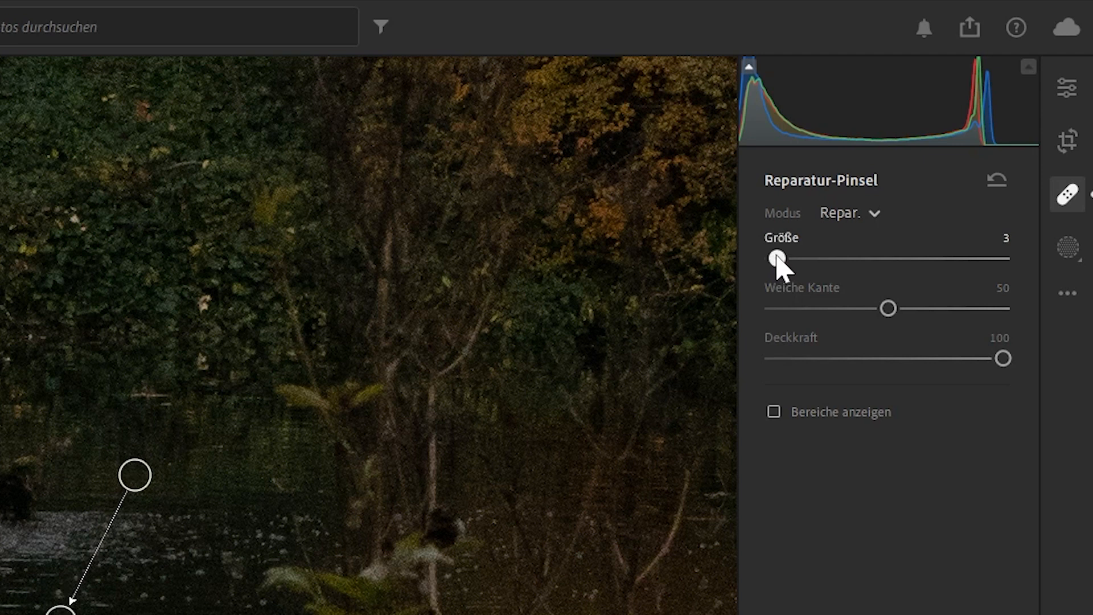
pyautogui.moveTo(889, 308)
pyautogui.mouseDown()
pyautogui.moveTo(924, 308)
pyautogui.moveTo(908, 308)
pyautogui.mouseUp()
pyautogui.moveTo(1002, 359)
pyautogui.mouseDown()
pyautogui.moveTo(966, 371)
pyautogui.moveTo(1005, 360)
pyautogui.mouseUp()
# Switch the brush mode to Kop.stempel, retouch a leaf on the pond and shift its source area
pyautogui.click(871, 217)
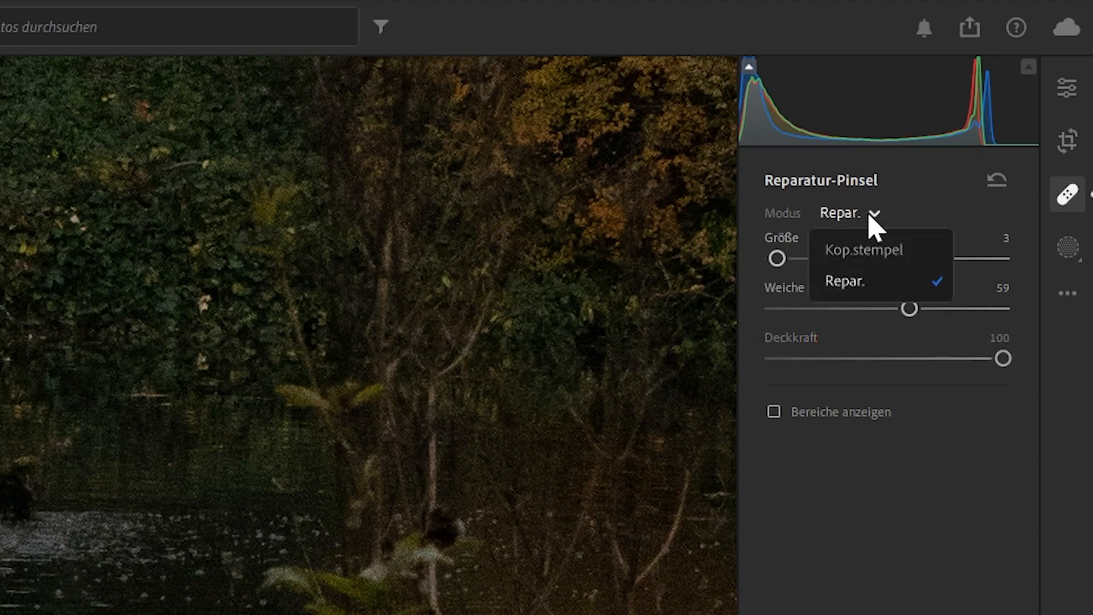
pyautogui.click(881, 249)
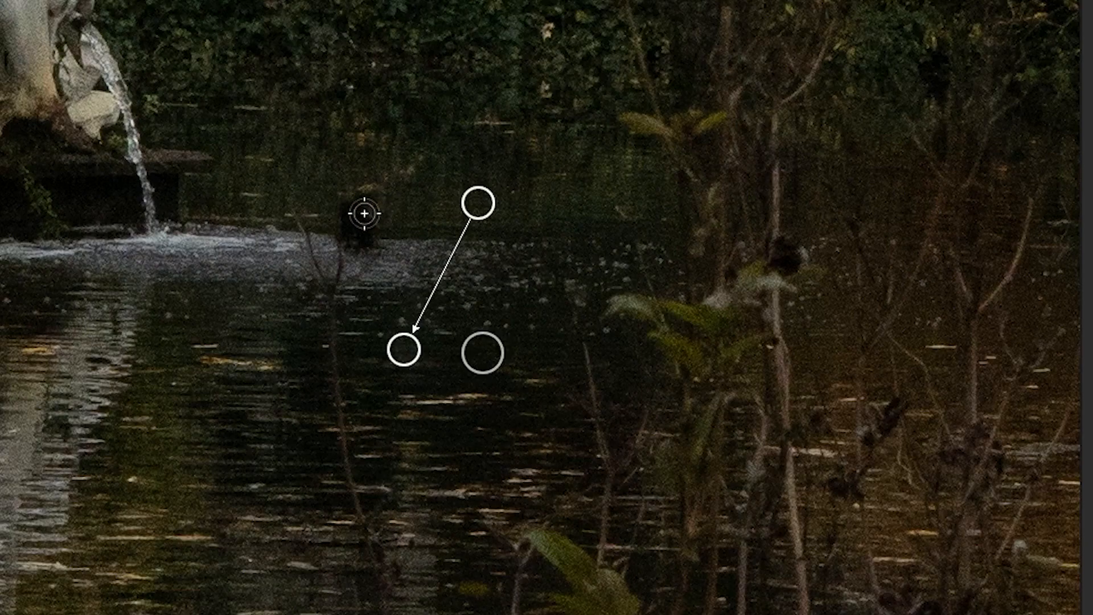
pyautogui.click(208, 347)
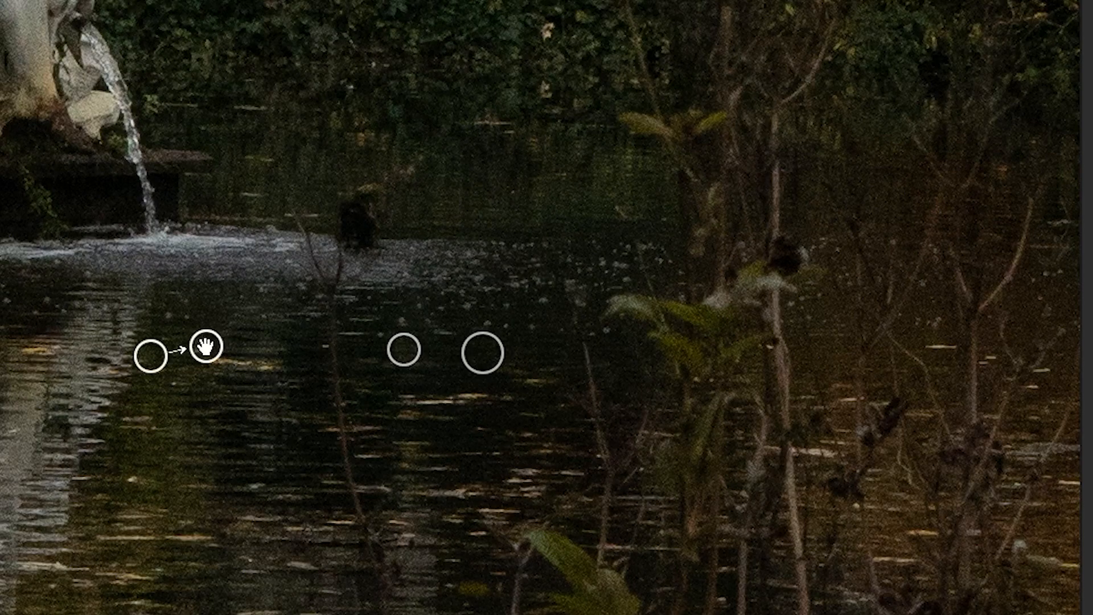
pyautogui.moveTo(150, 356)
pyautogui.mouseDown()
pyautogui.moveTo(191, 291)
pyautogui.moveTo(215, 296)
pyautogui.moveTo(166, 319)
pyautogui.mouseUp()
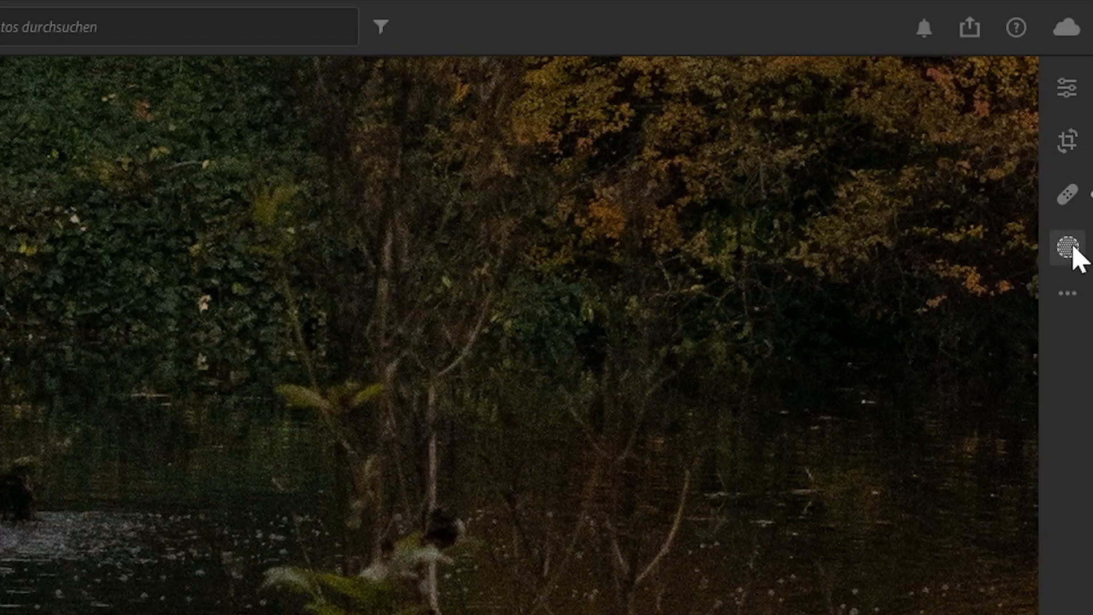
# Create a subject mask for the statue and set its exposure to +0,68
pyautogui.click(1074, 250)
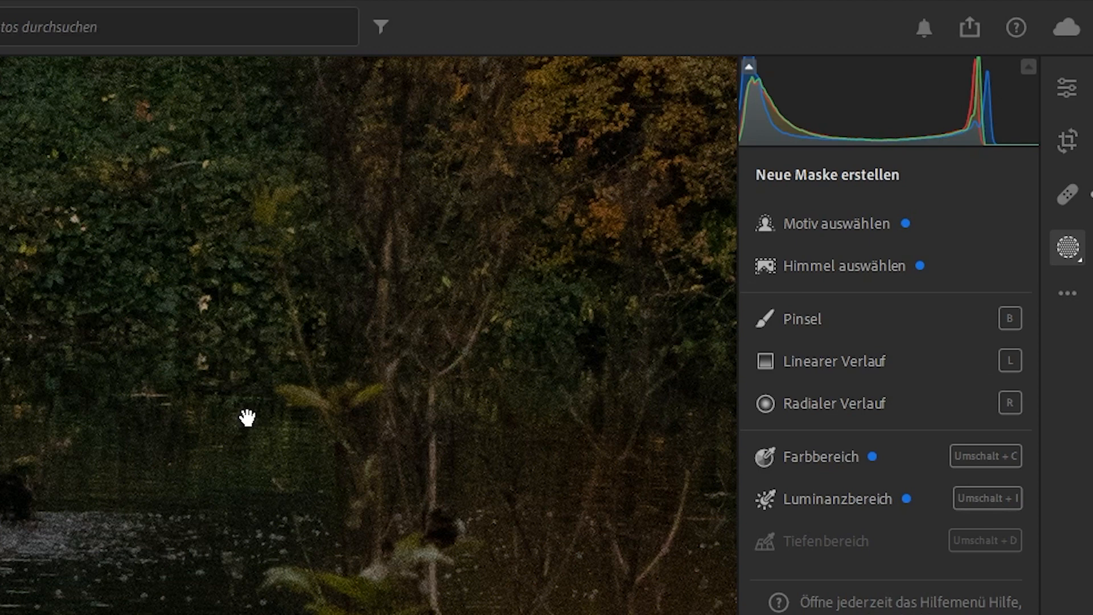
pyautogui.click(247, 418)
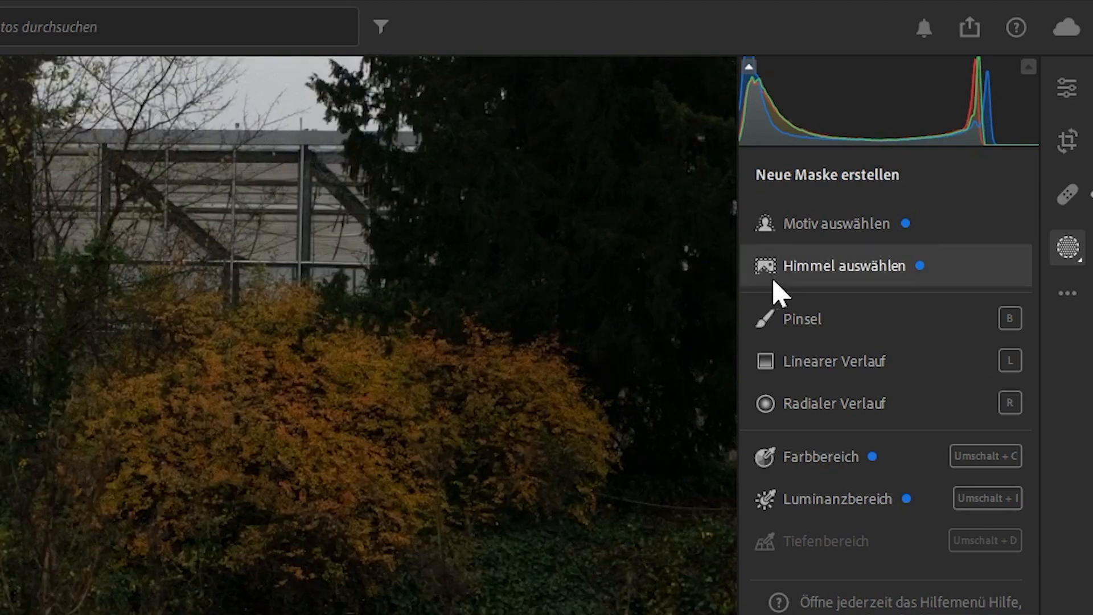
pyautogui.click(836, 225)
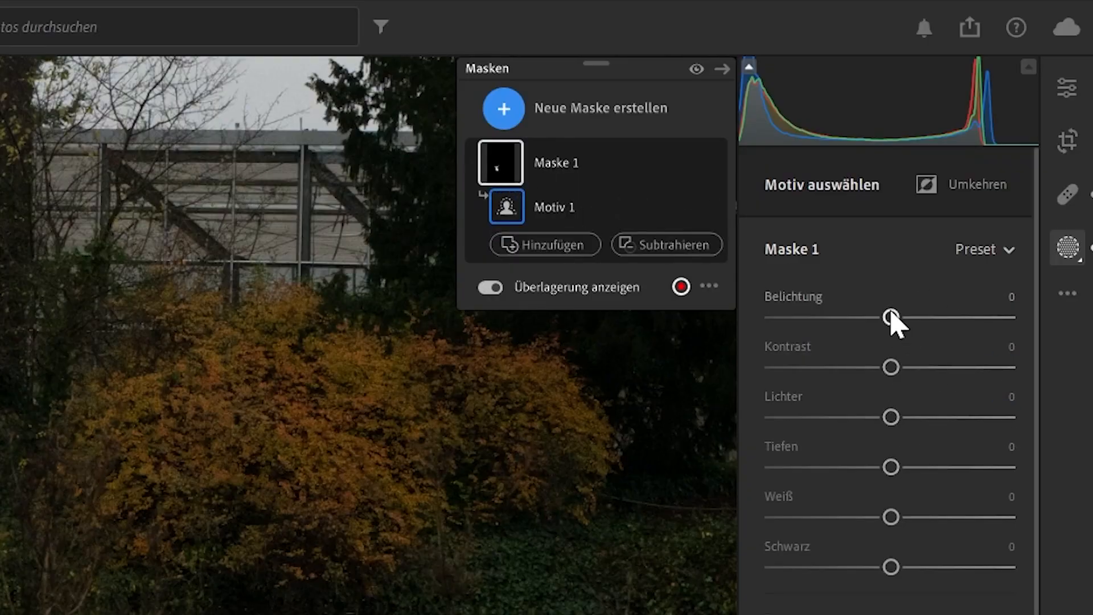
pyautogui.moveTo(892, 318)
pyautogui.mouseDown()
pyautogui.moveTo(938, 316)
pyautogui.moveTo(901, 311)
pyautogui.moveTo(912, 310)
pyautogui.mouseUp()
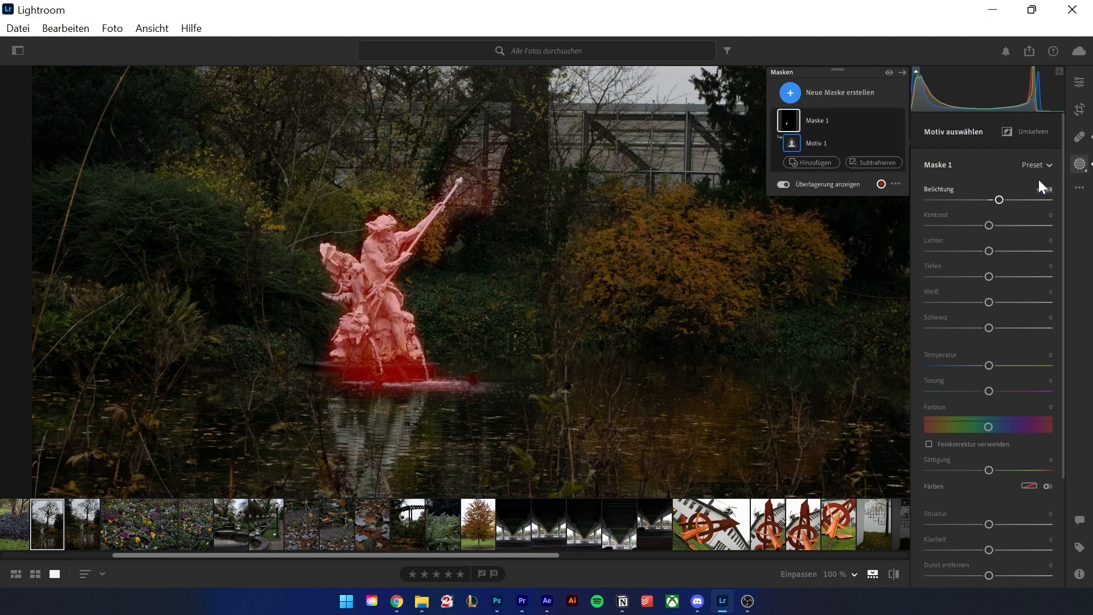
# Set the statue mask's contrast to +27 and its temperature to +5
pyautogui.click(1046, 166)
pyautogui.click(1044, 164)
pyautogui.moveTo(994, 224)
pyautogui.mouseDown()
pyautogui.moveTo(984, 224)
pyautogui.moveTo(1008, 223)
pyautogui.mouseUp()
pyautogui.moveTo(989, 365)
pyautogui.mouseDown()
pyautogui.moveTo(948, 359)
pyautogui.moveTo(990, 358)
pyautogui.mouseUp()
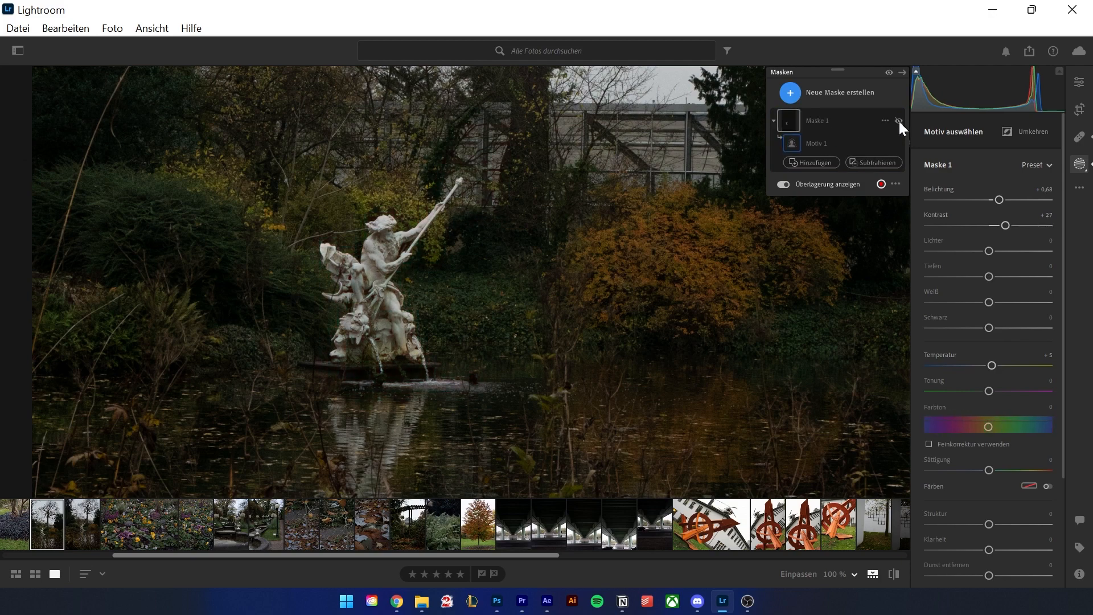
# Invert the subject selection of Maske 1 and reverse the inversion
pyautogui.rightClick(894, 119)
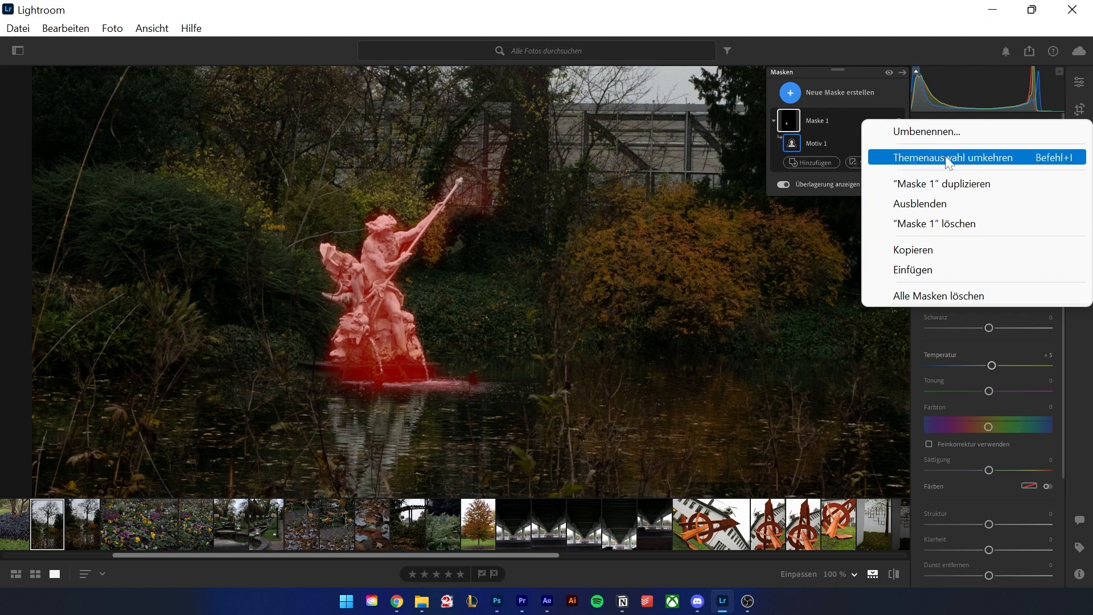
pyautogui.click(963, 160)
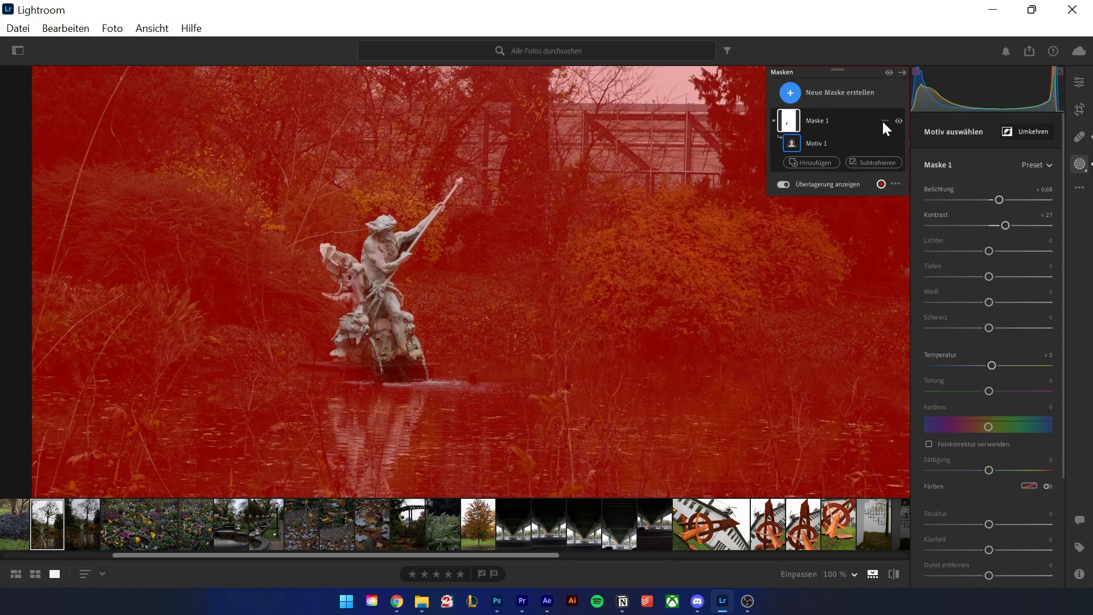
pyautogui.click(884, 121)
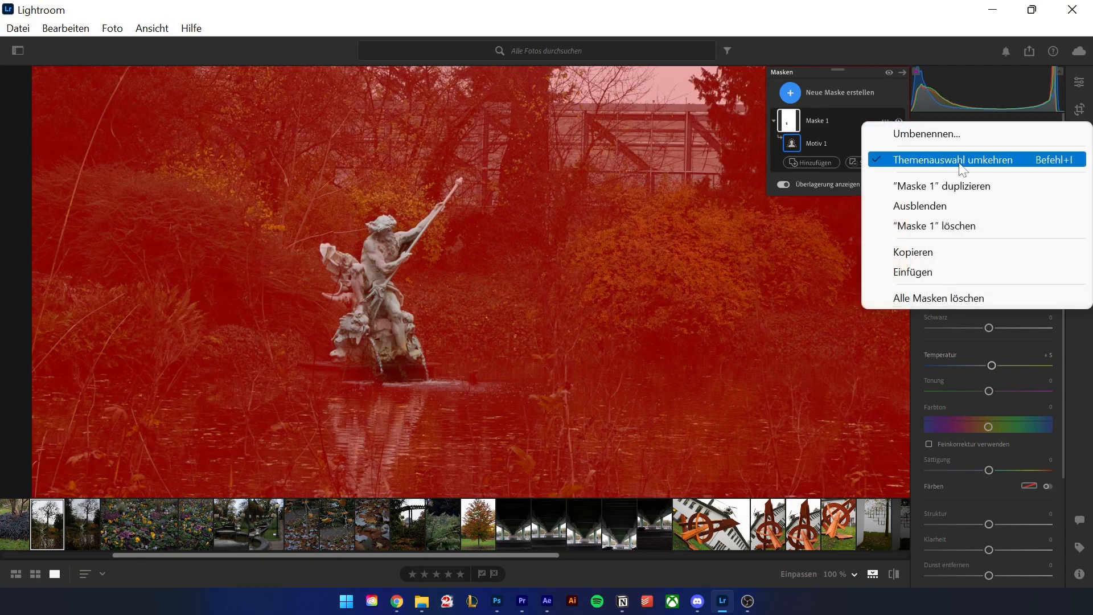
pyautogui.click(963, 160)
# Create an additional mask that selects the sky
pyautogui.click(504, 114)
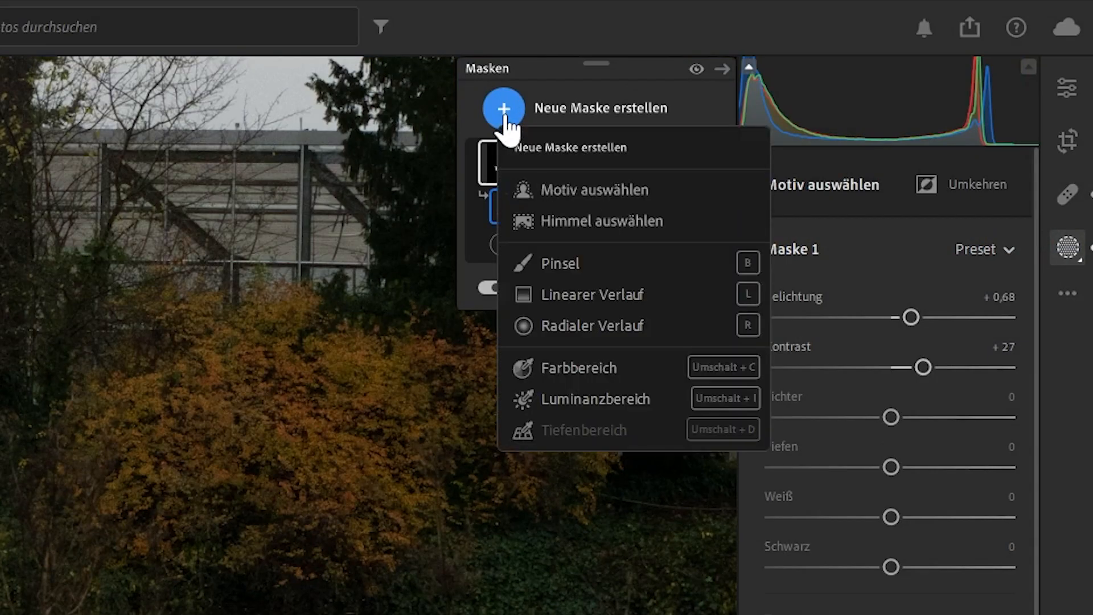
pyautogui.moveTo(1068, 253)
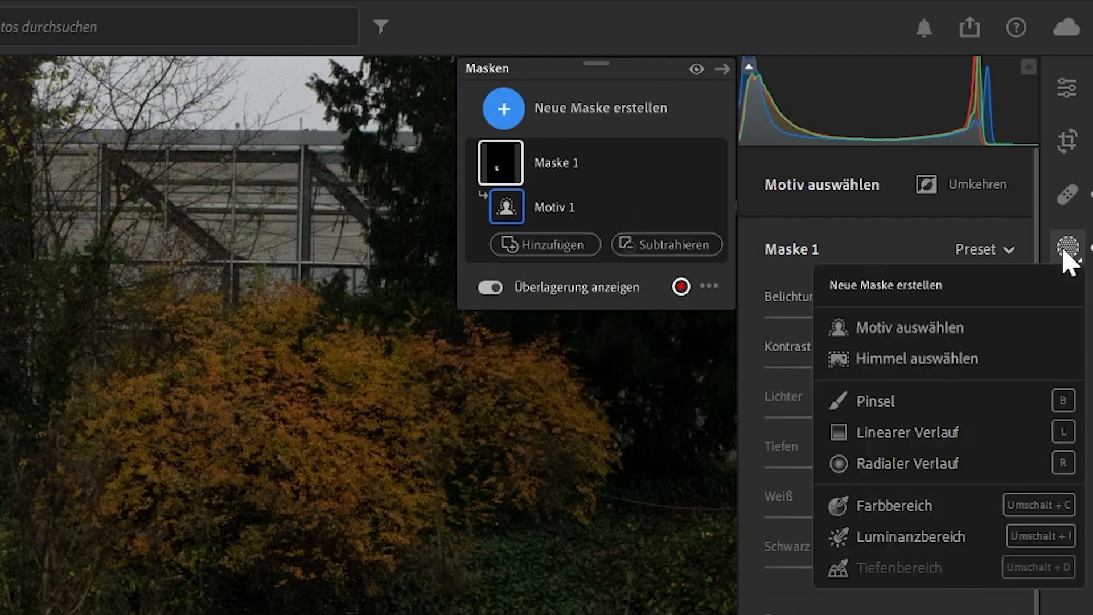
pyautogui.click(915, 360)
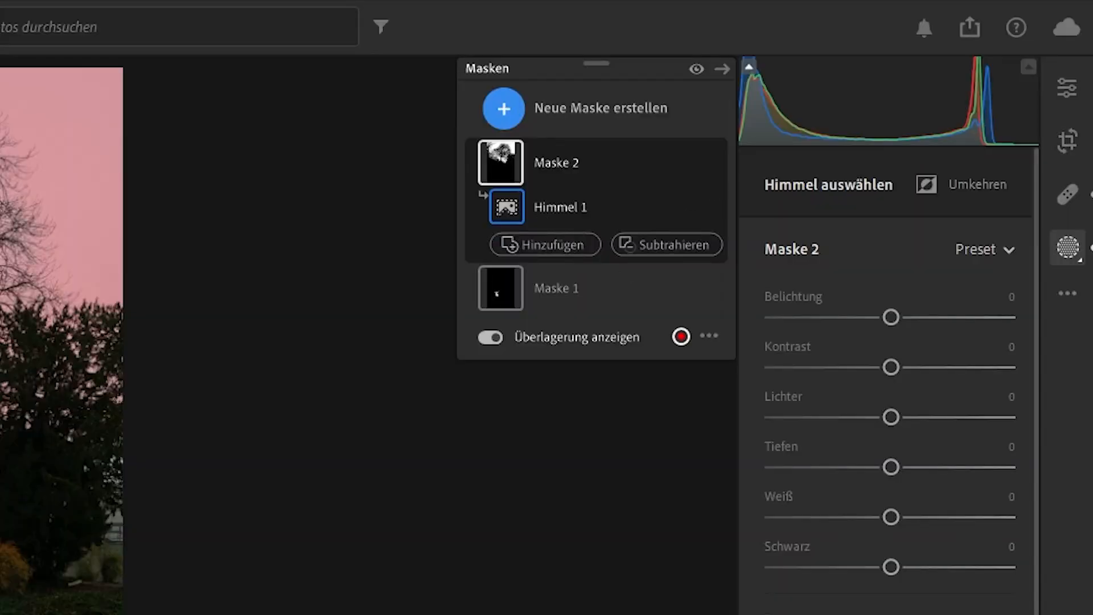
# Create a brush mask and paint it over the orange bush beside the statue
pyautogui.click(500, 117)
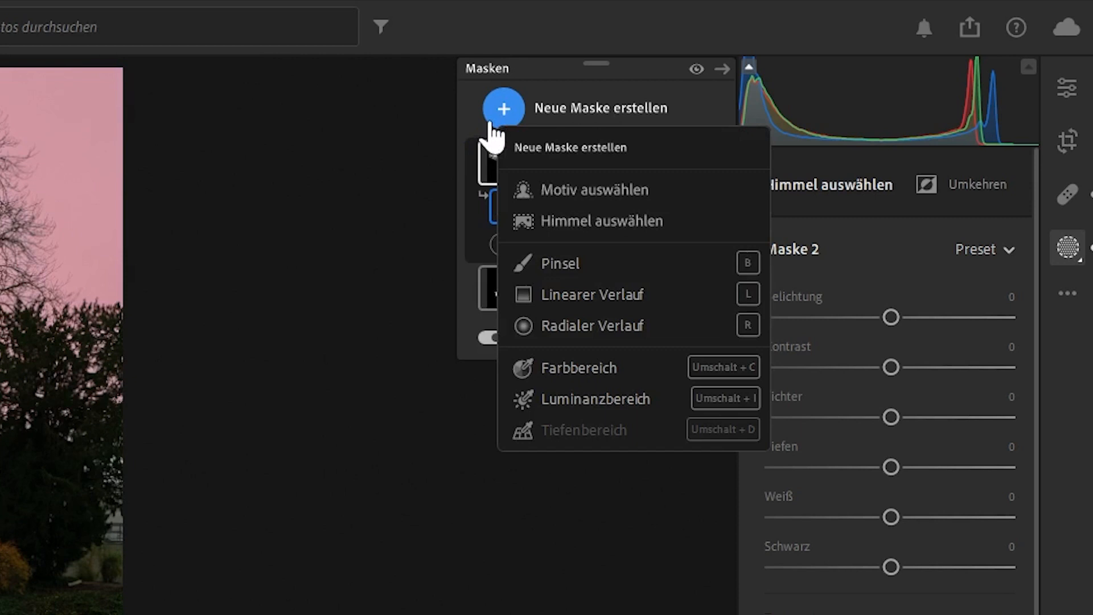
pyautogui.click(581, 266)
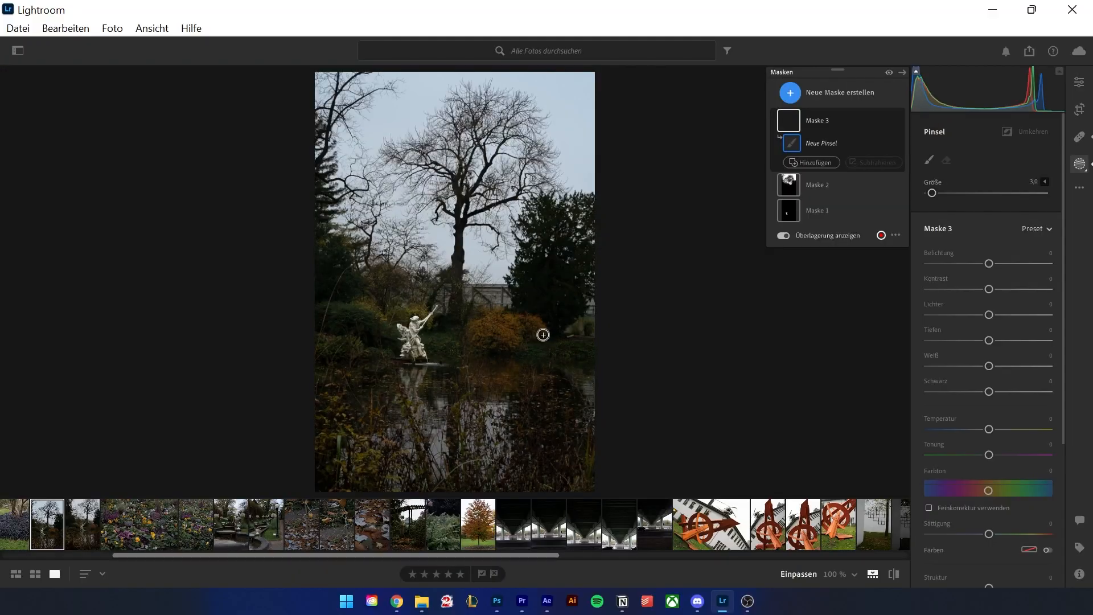
pyautogui.moveTo(542, 334)
pyautogui.mouseDown()
pyautogui.moveTo(490, 310)
pyautogui.moveTo(509, 321)
pyautogui.moveTo(474, 331)
pyautogui.moveTo(490, 342)
pyautogui.moveTo(511, 325)
pyautogui.mouseUp()
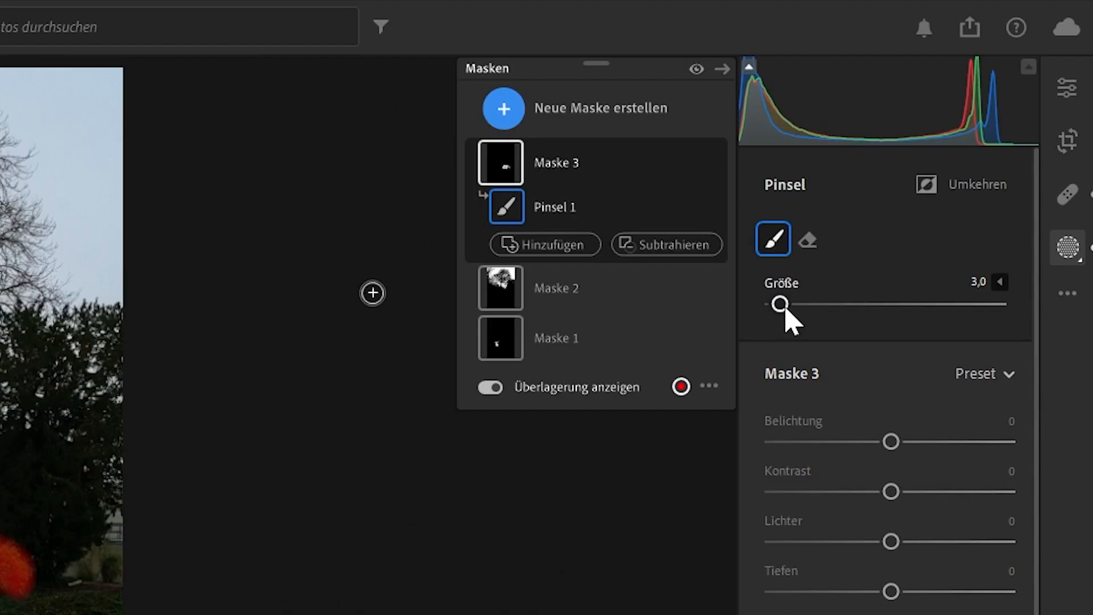
# Set the brush size to 6,4, erase along the edge of the bush mask, and return to painting mode
pyautogui.moveTo(787, 311); pyautogui.dragTo(789, 308)
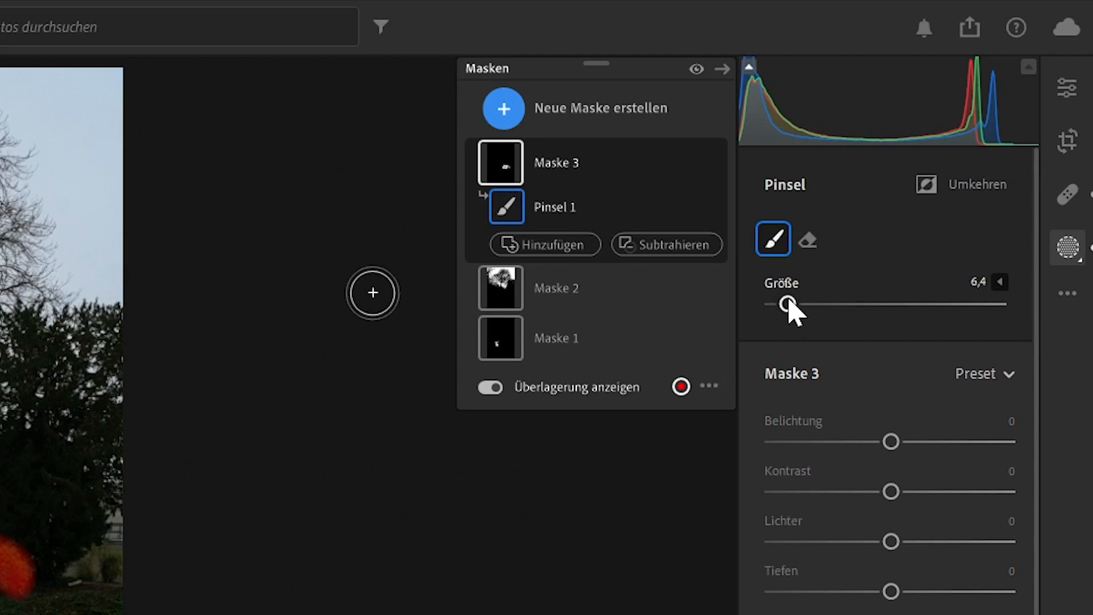
pyautogui.click(808, 241)
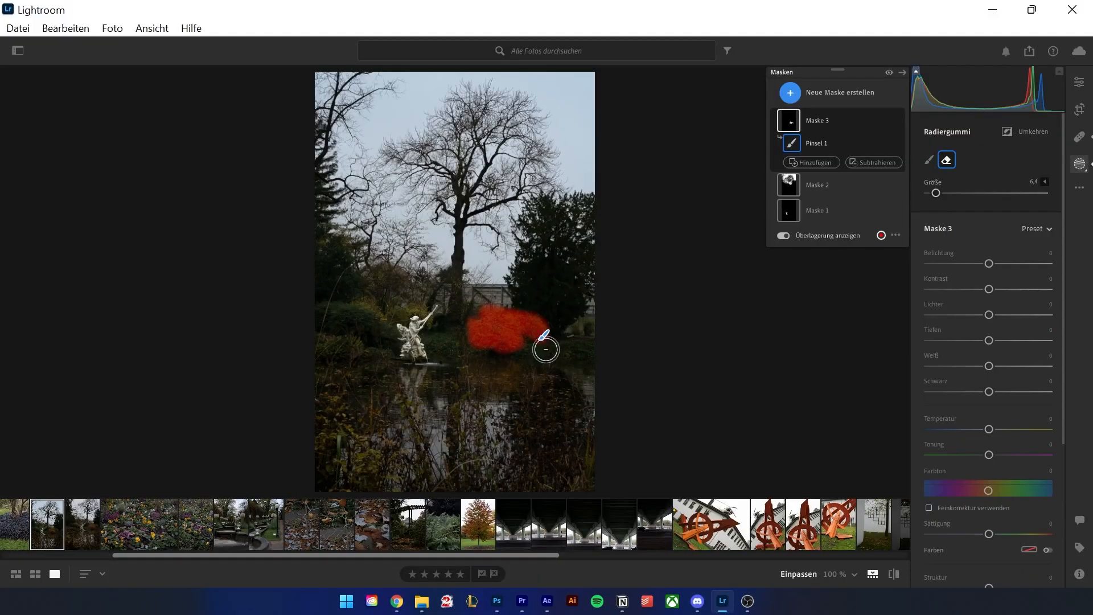
pyautogui.moveTo(546, 350)
pyautogui.mouseDown()
pyautogui.moveTo(554, 330)
pyautogui.moveTo(568, 342)
pyautogui.mouseUp()
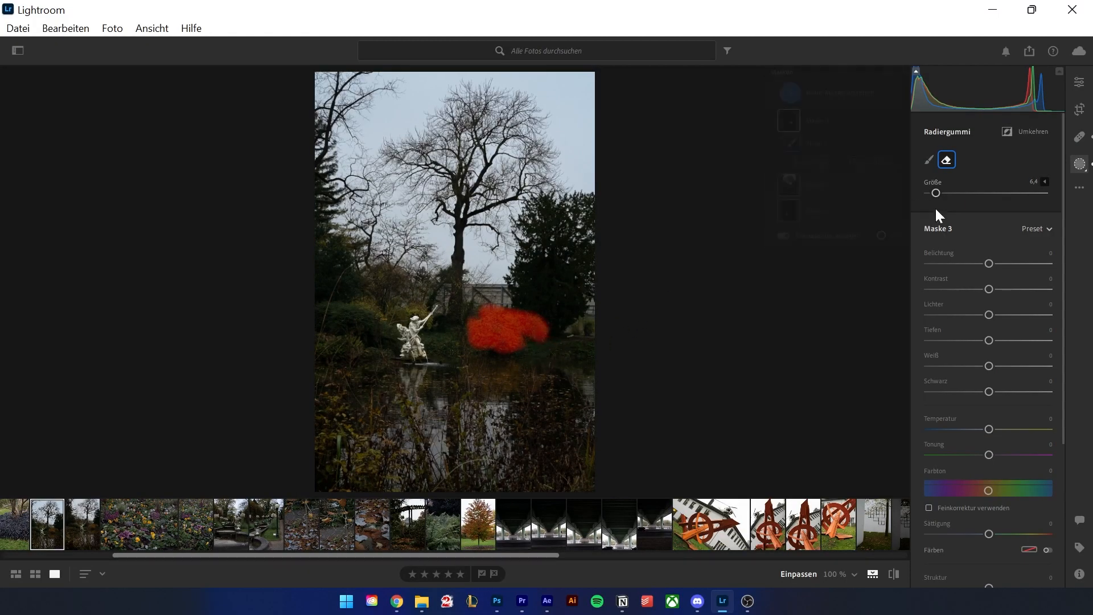
pyautogui.click(928, 160)
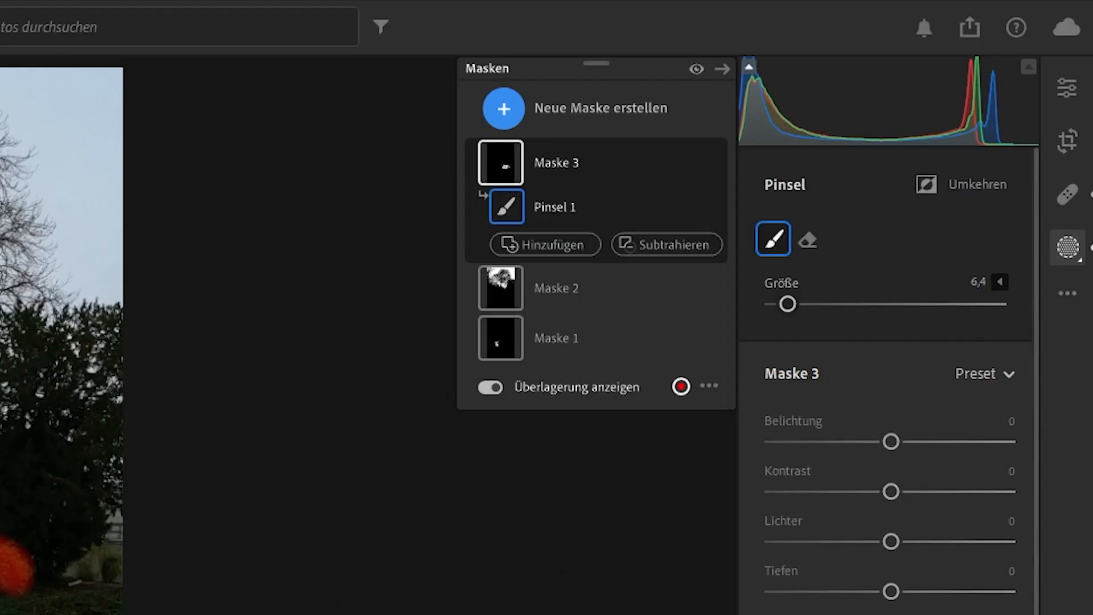
# Toggle the mask overlay off and on, and change its overlay colour to green
pyautogui.click(488, 392)
pyautogui.click(487, 392)
pyautogui.click(681, 387)
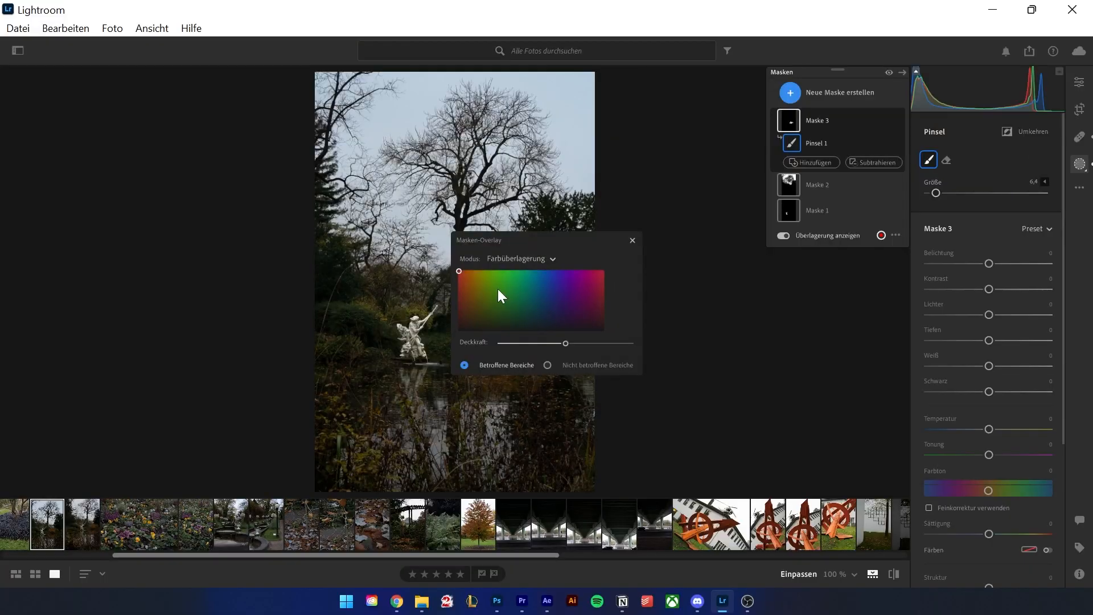
pyautogui.moveTo(595, 242); pyautogui.dragTo(719, 257)
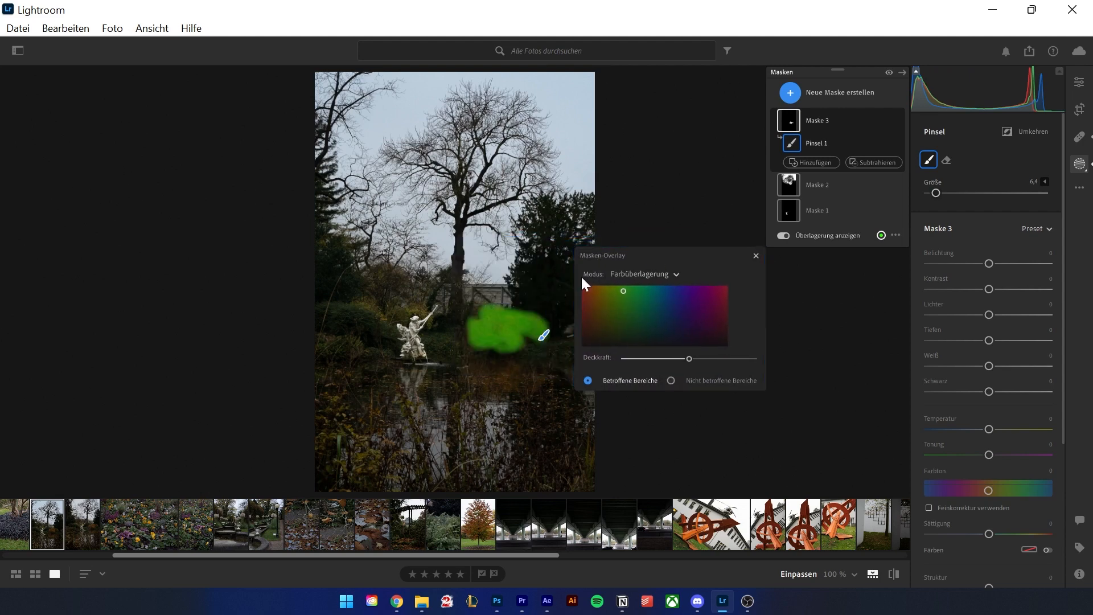
pyautogui.click(756, 257)
# Create a linear gradient mask rising from the pond, set its exposure to +0,32 and reposition its transition
pyautogui.click(790, 92)
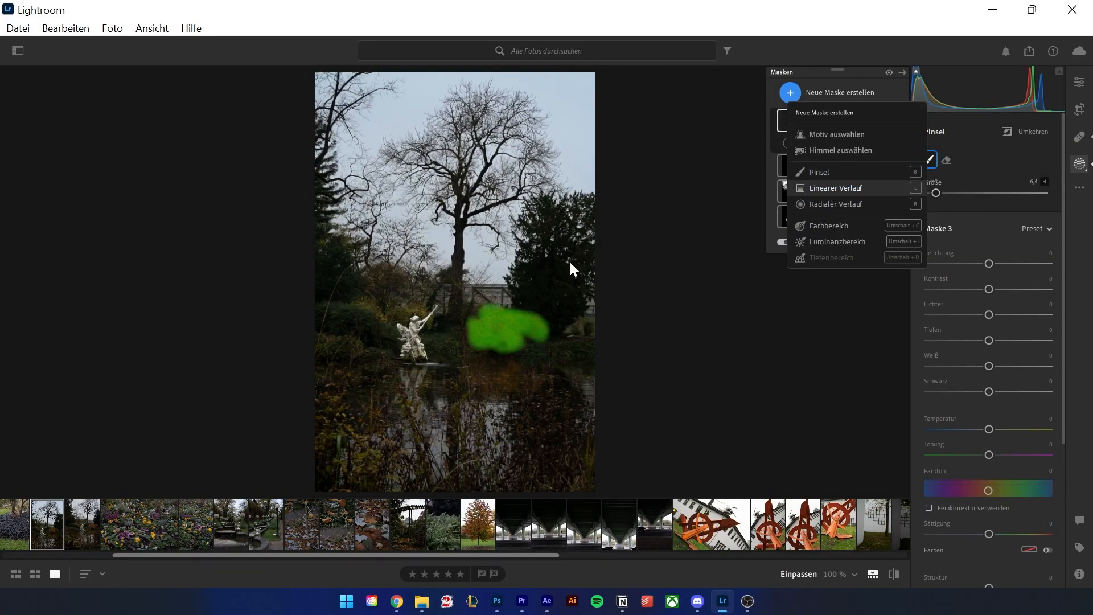
pyautogui.press('l')
pyautogui.moveTo(443, 478); pyautogui.dragTo(442, 264)
pyautogui.moveTo(444, 372); pyautogui.dragTo(448, 401)
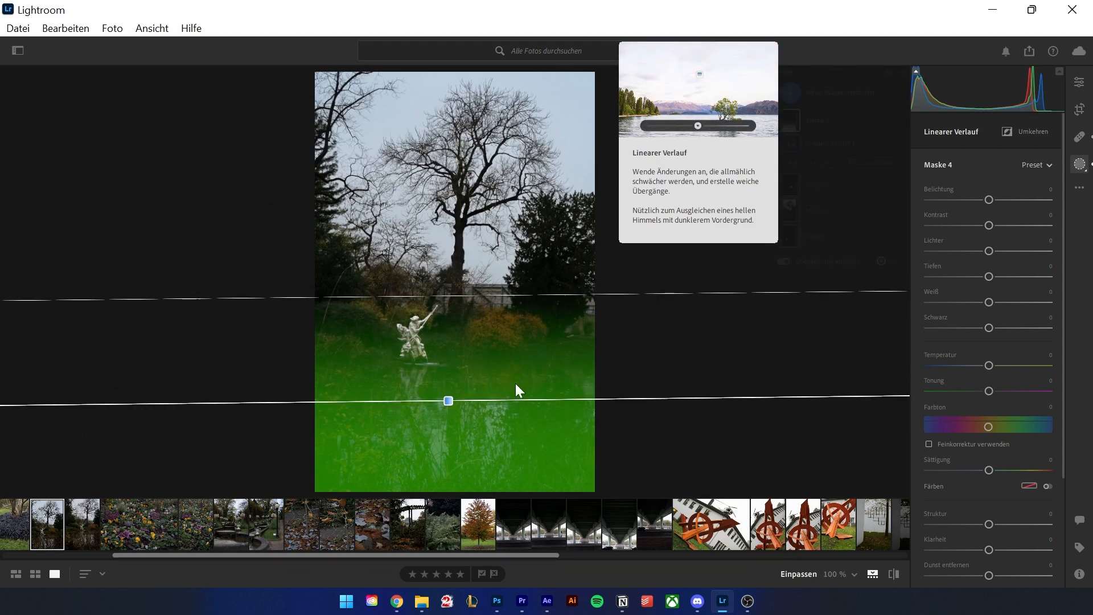
pyautogui.moveTo(989, 200)
pyautogui.mouseDown()
pyautogui.moveTo(1014, 199)
pyautogui.moveTo(987, 201)
pyautogui.moveTo(996, 200)
pyautogui.mouseUp()
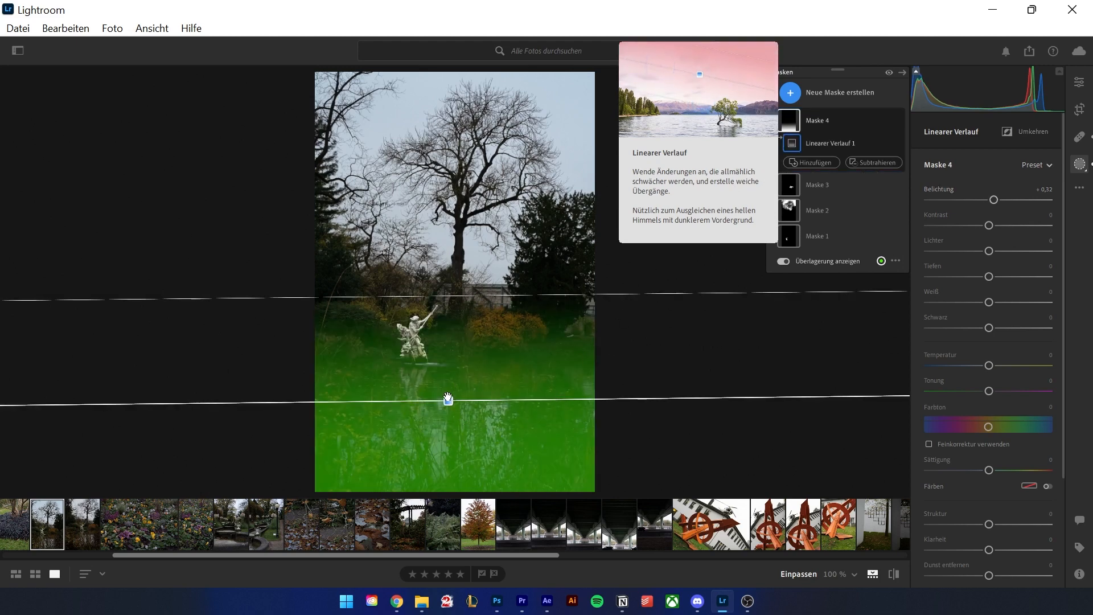
pyautogui.moveTo(448, 401); pyautogui.dragTo(457, 364)
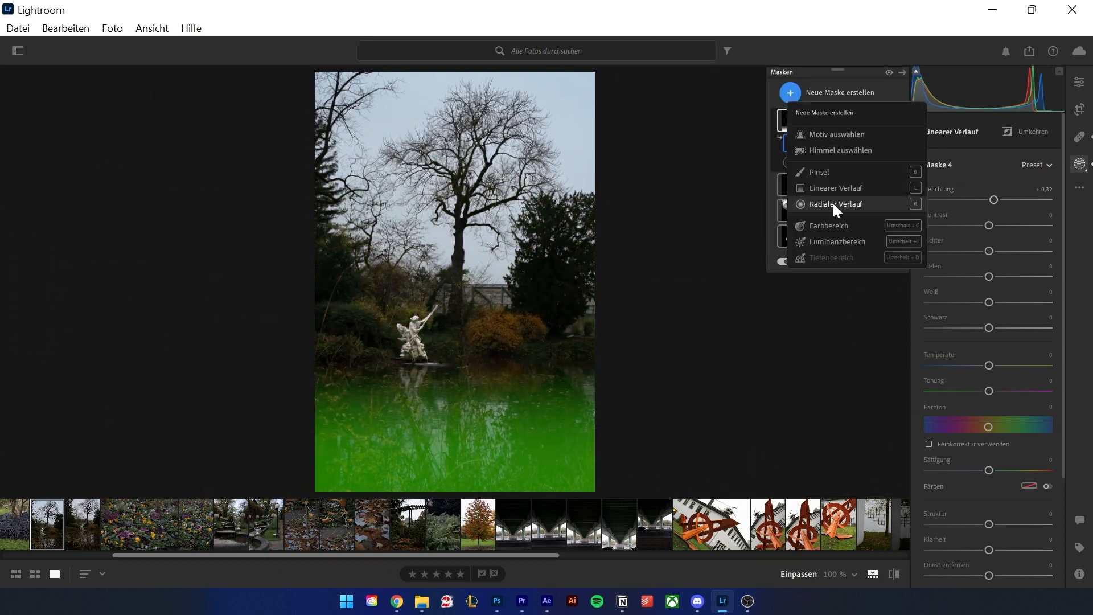
# Create a radial gradient mask centred on the large tree and set its soft edge (Weiche Kante) to 86
pyautogui.click(833, 203)
pyautogui.moveTo(454, 158); pyautogui.dragTo(577, 251)
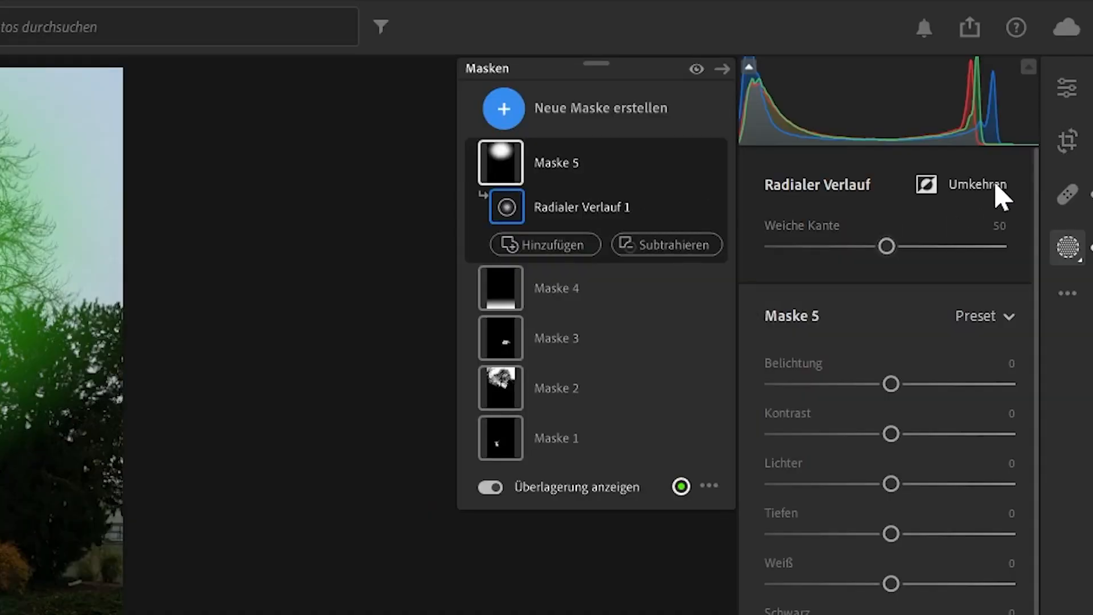
pyautogui.click(966, 188)
pyautogui.click(965, 186)
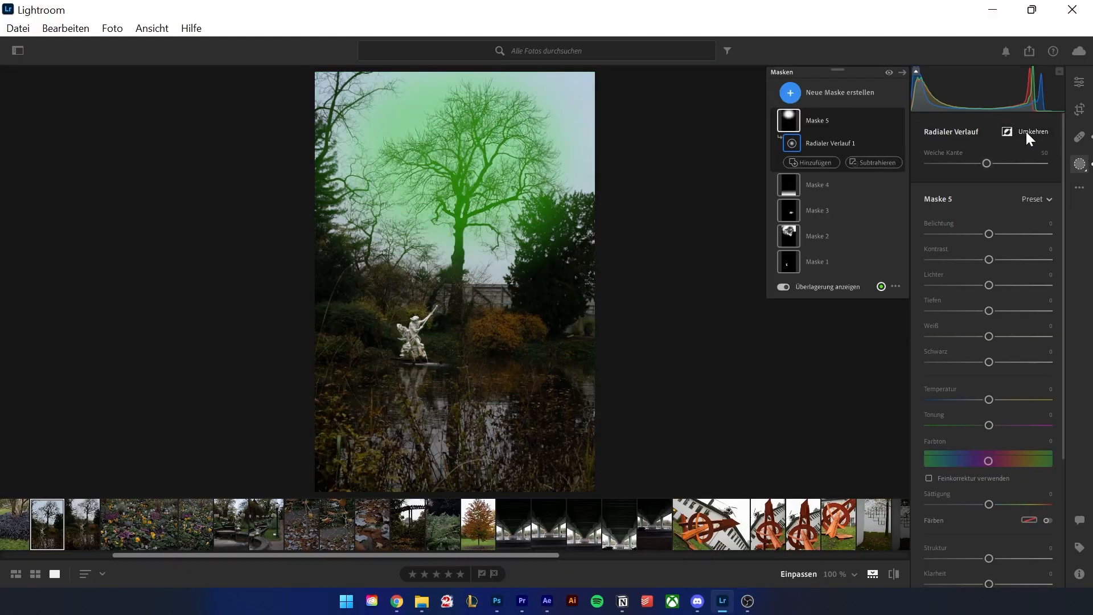
pyautogui.moveTo(987, 164); pyautogui.dragTo(1031, 157)
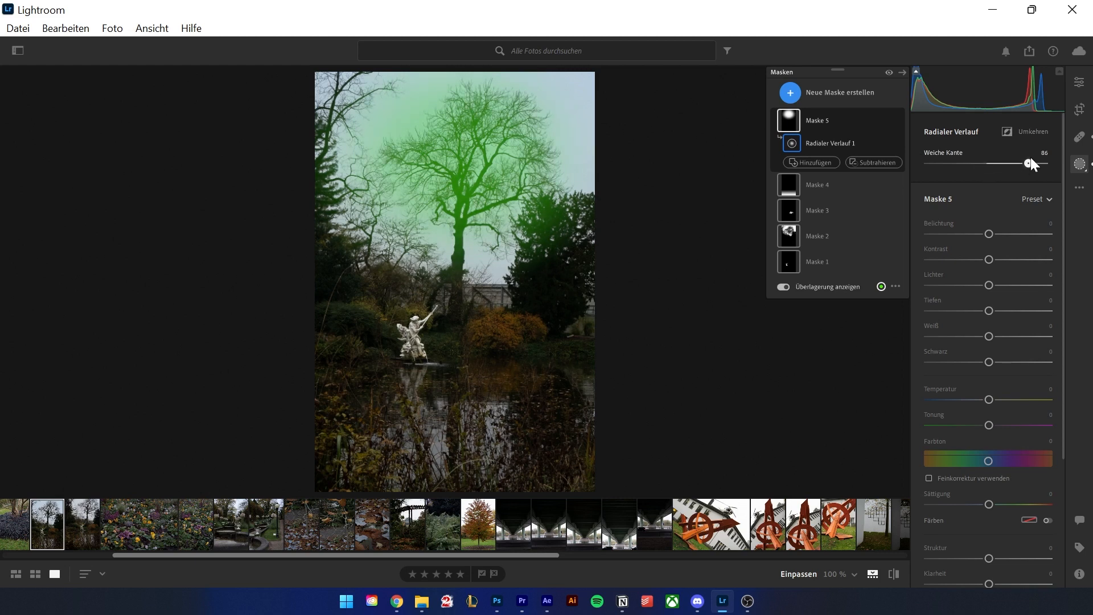
pyautogui.click(880, 121)
# Create a colour range mask sampled from the statue and set its refinement (Verbessern) to 32
pyautogui.click(790, 97)
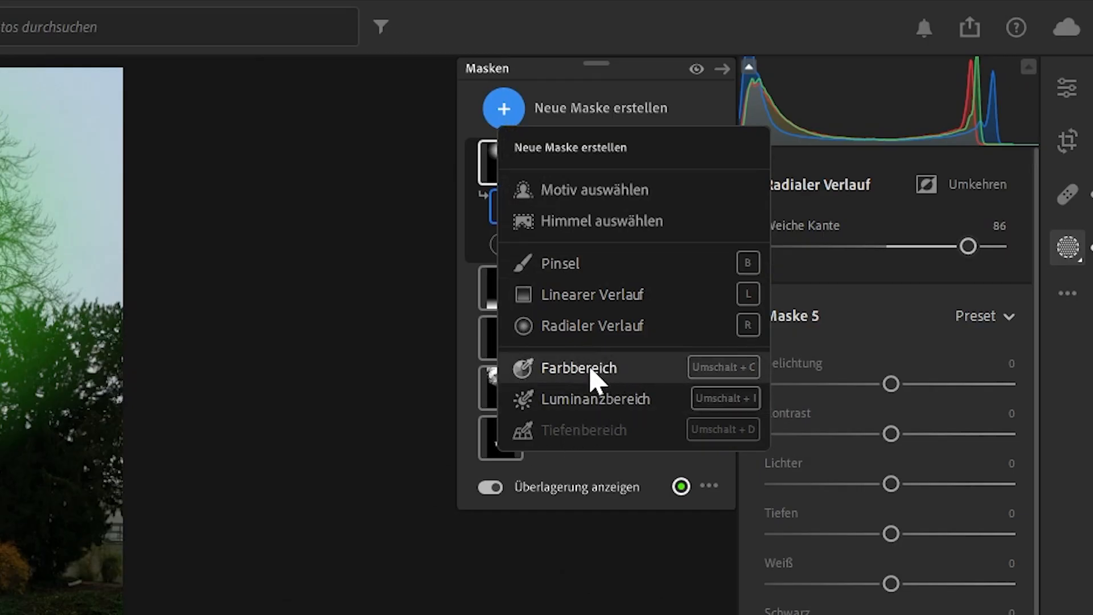
pyautogui.click(592, 369)
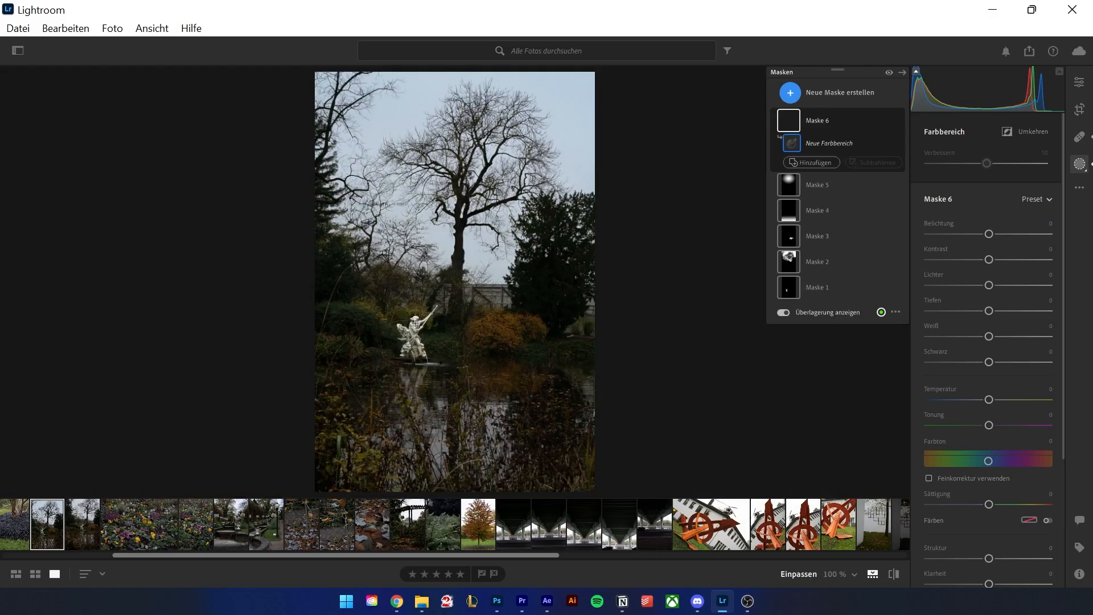
pyautogui.click(415, 324)
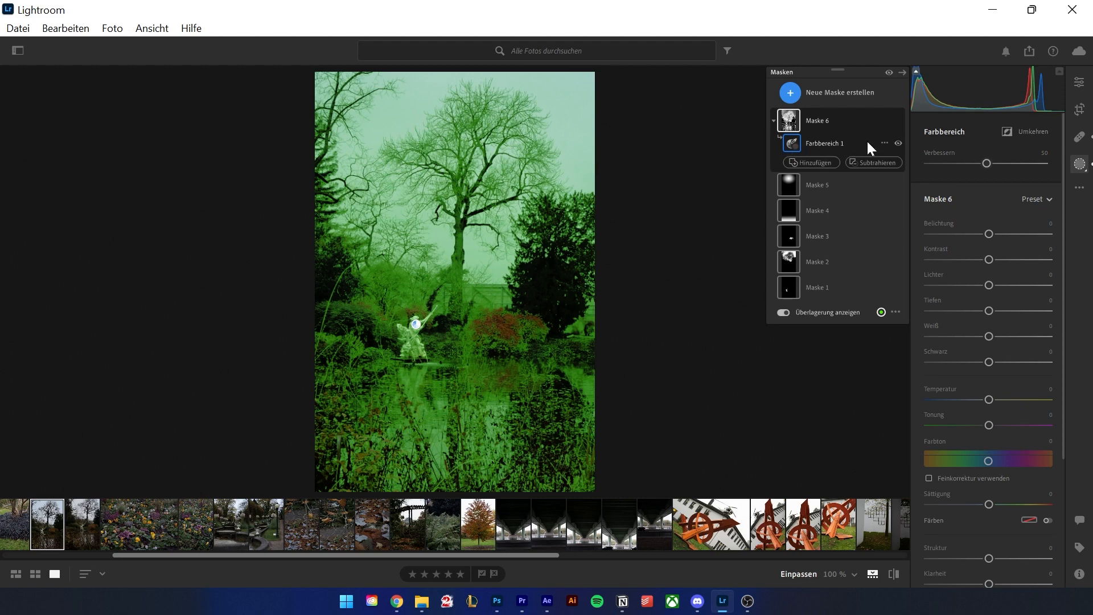
pyautogui.moveTo(989, 164); pyautogui.dragTo(958, 163)
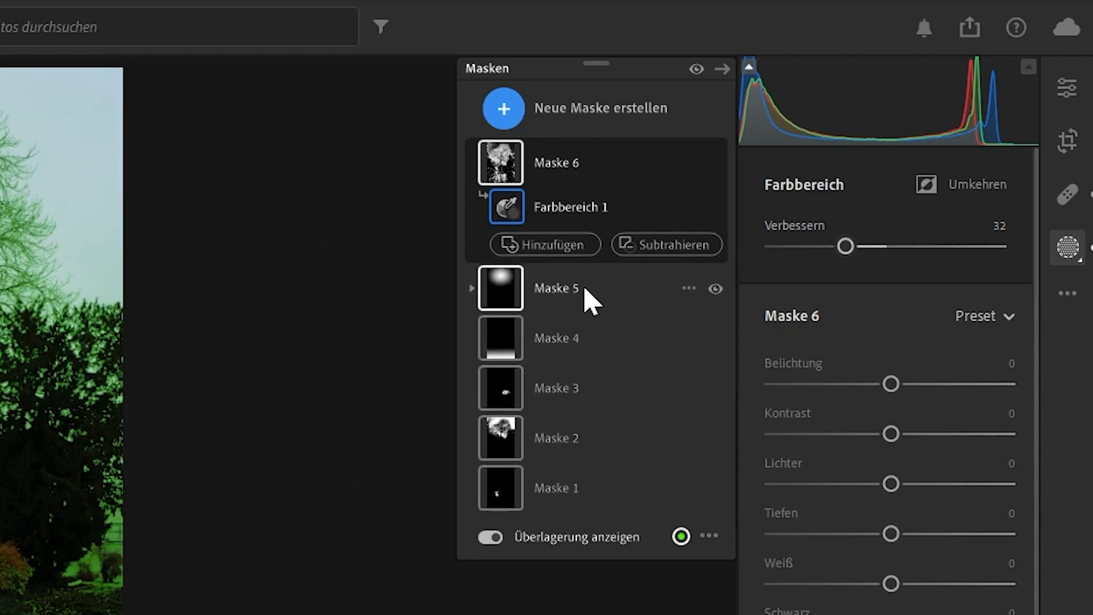
# Merge Maske 5 with its radial gradient into Maske 4 and expand the combined mask's components
pyautogui.click(470, 165)
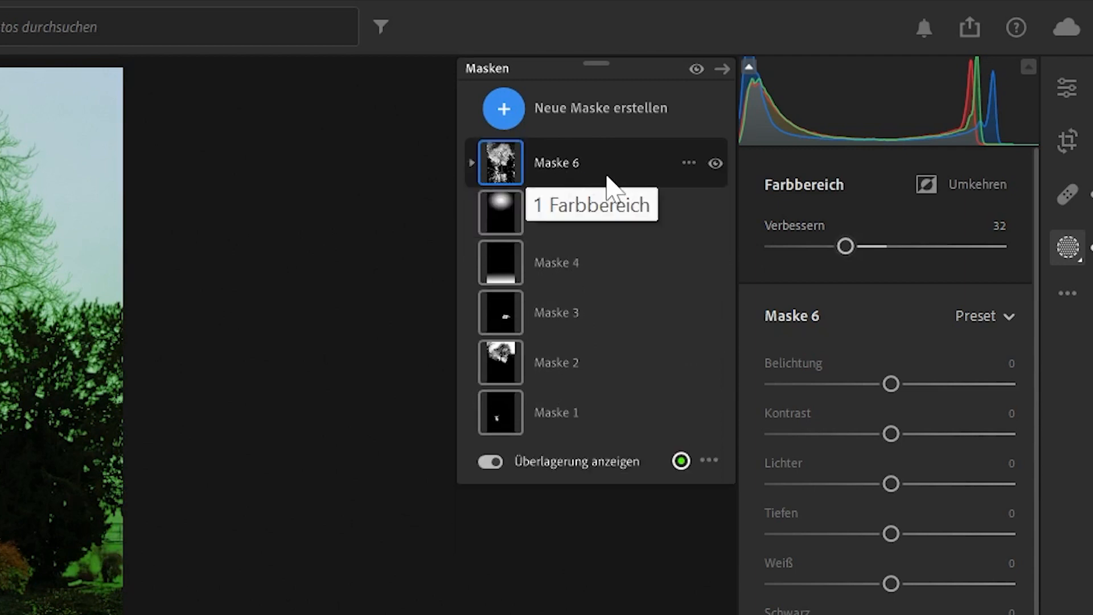
pyautogui.click(472, 166)
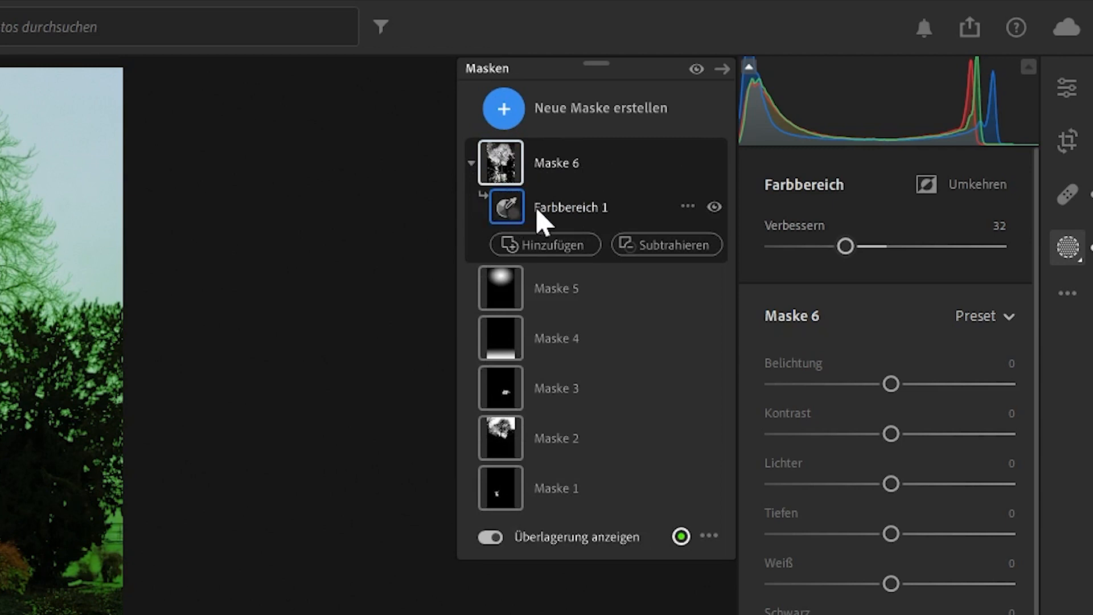
pyautogui.moveTo(501, 261); pyautogui.dragTo(512, 345)
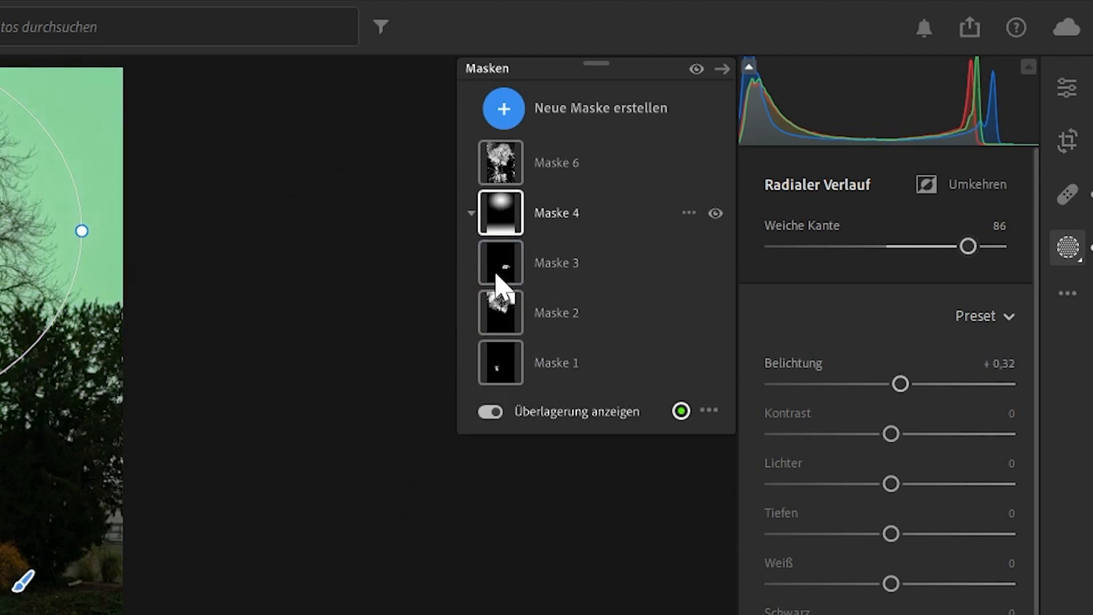
pyautogui.click(474, 214)
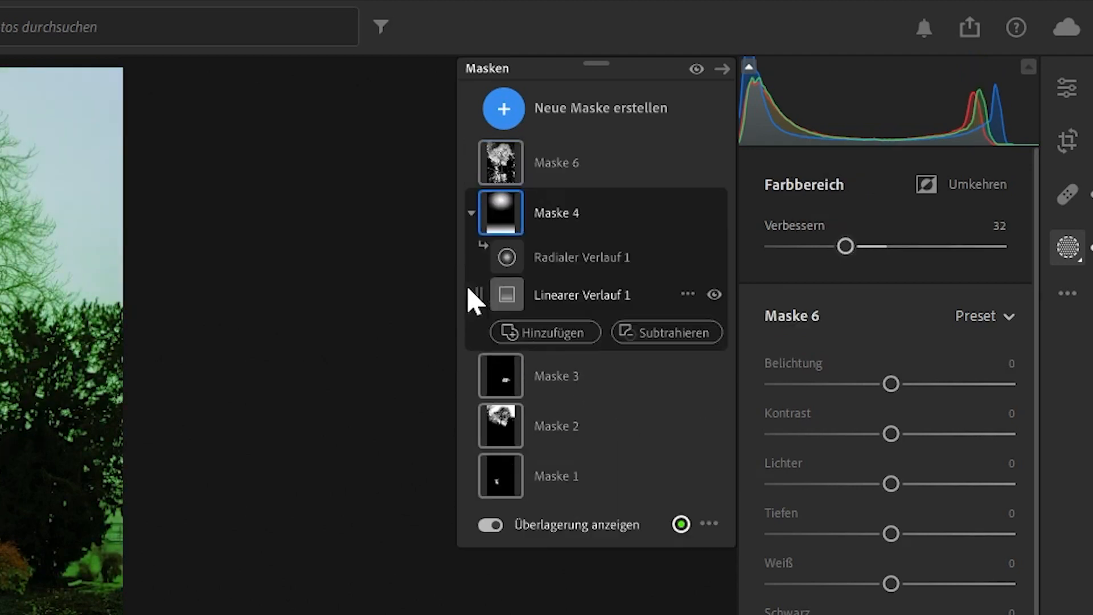
# Examine the options for adding to Maske 4, and inspect its radial and linear gradient components individually
pyautogui.click(550, 331)
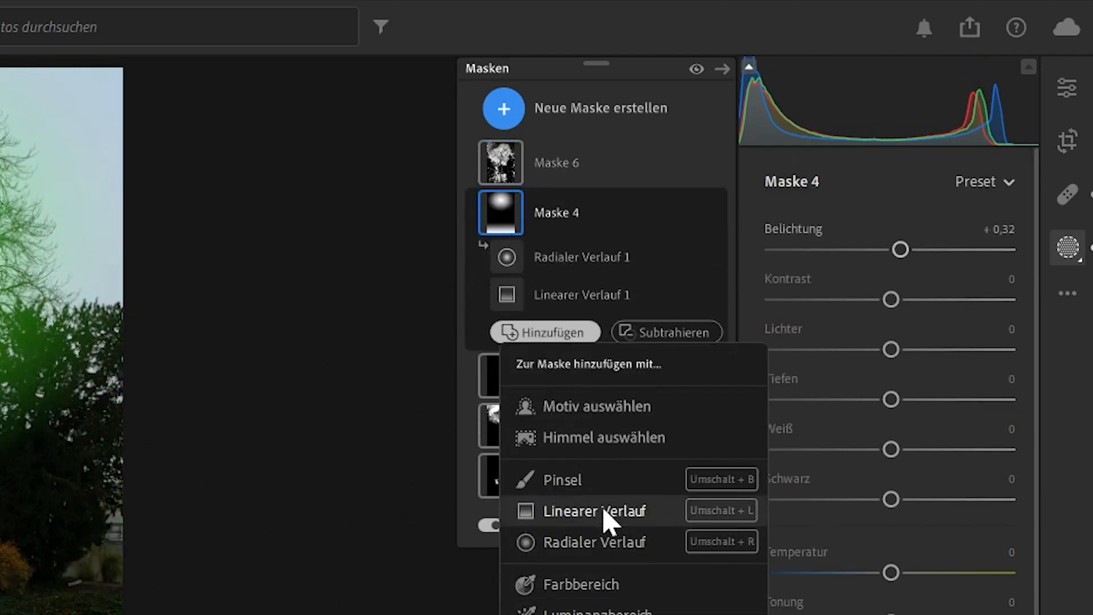
pyautogui.click(542, 334)
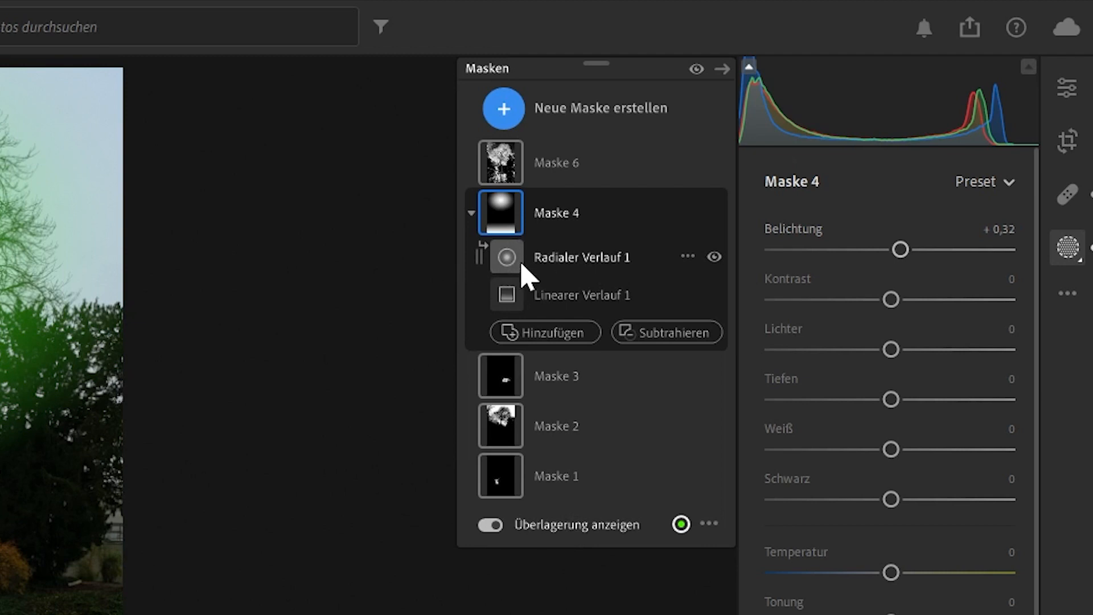
pyautogui.click(519, 265)
pyautogui.click(507, 293)
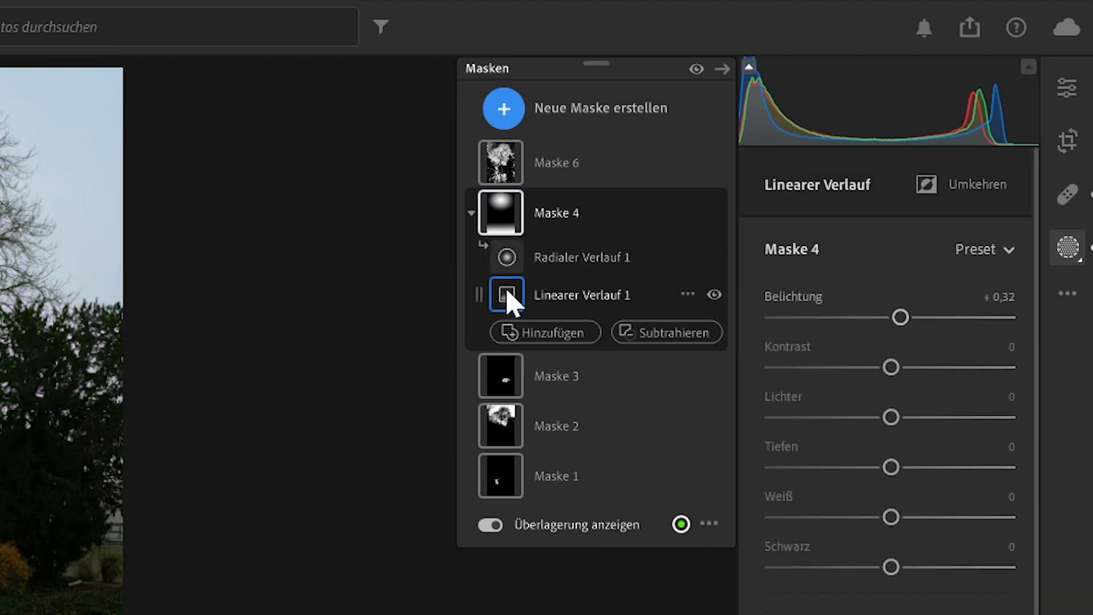
# Set the exposure of the combined Maske 4 to -0,80 and choose a brush for subtracting from it
pyautogui.click(516, 208)
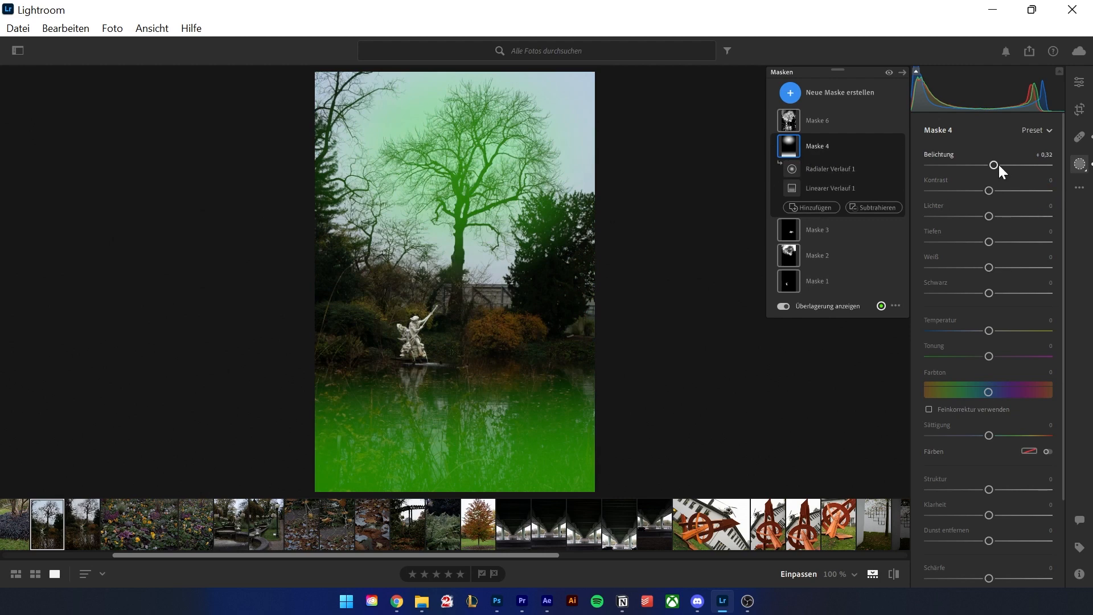
pyautogui.moveTo(999, 166)
pyautogui.mouseDown()
pyautogui.moveTo(1009, 163)
pyautogui.moveTo(977, 165)
pyautogui.mouseUp()
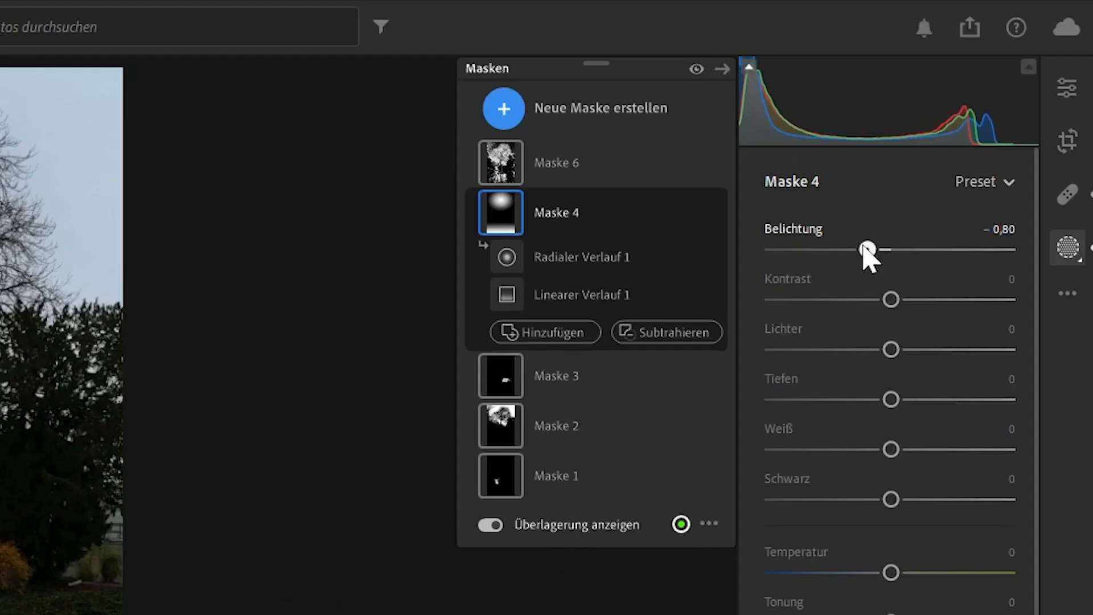
pyautogui.click(870, 208)
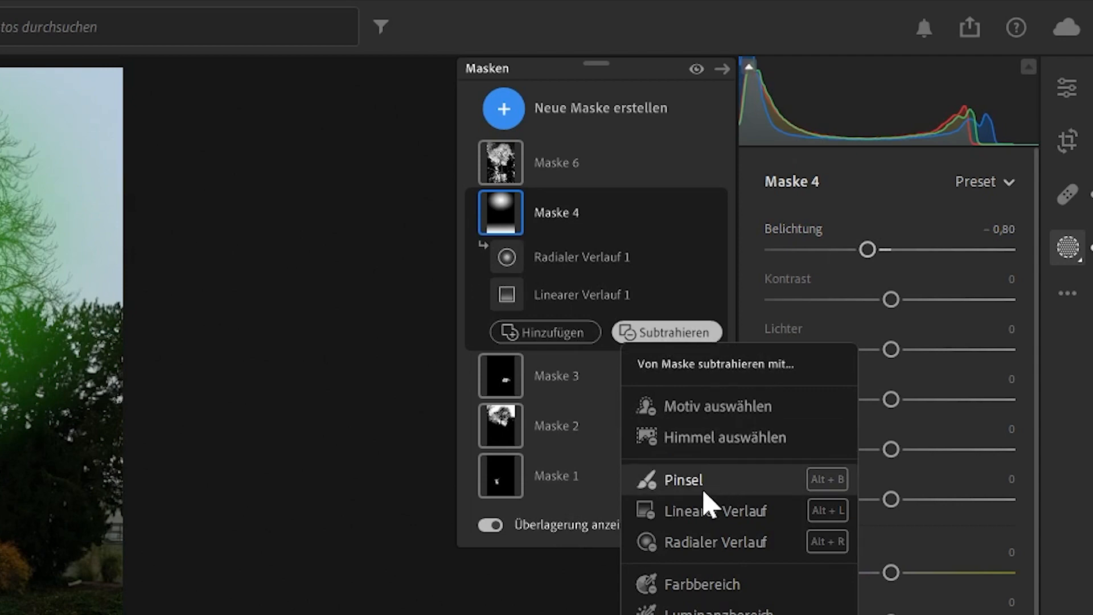
pyautogui.click(650, 482)
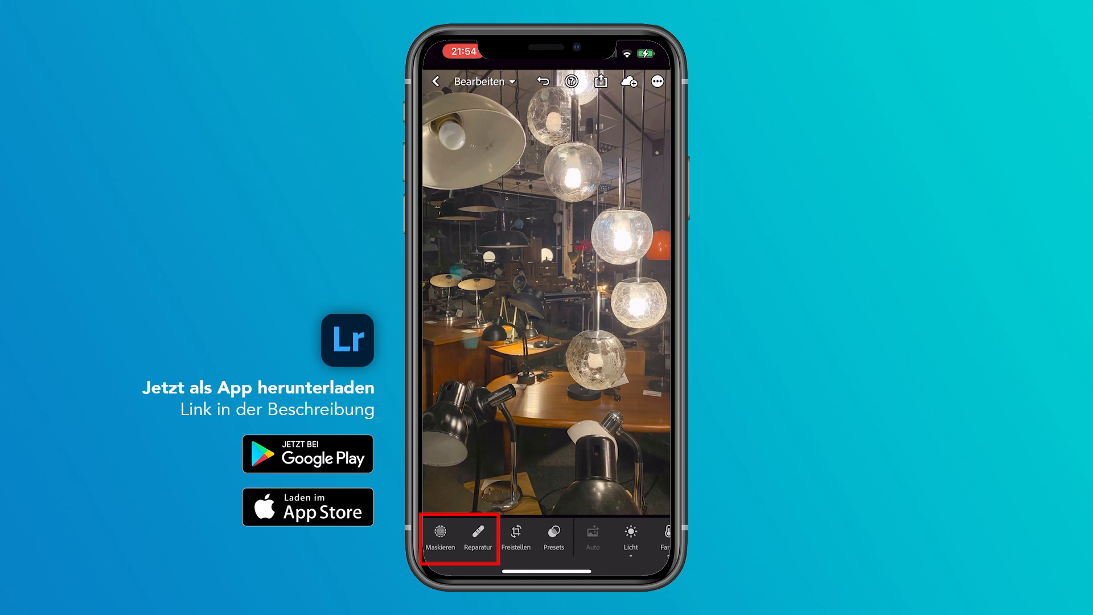
# Switch to the Lightroom mobile app and create a brush mask over the glass globe lamp
pyautogui.click(478, 537)
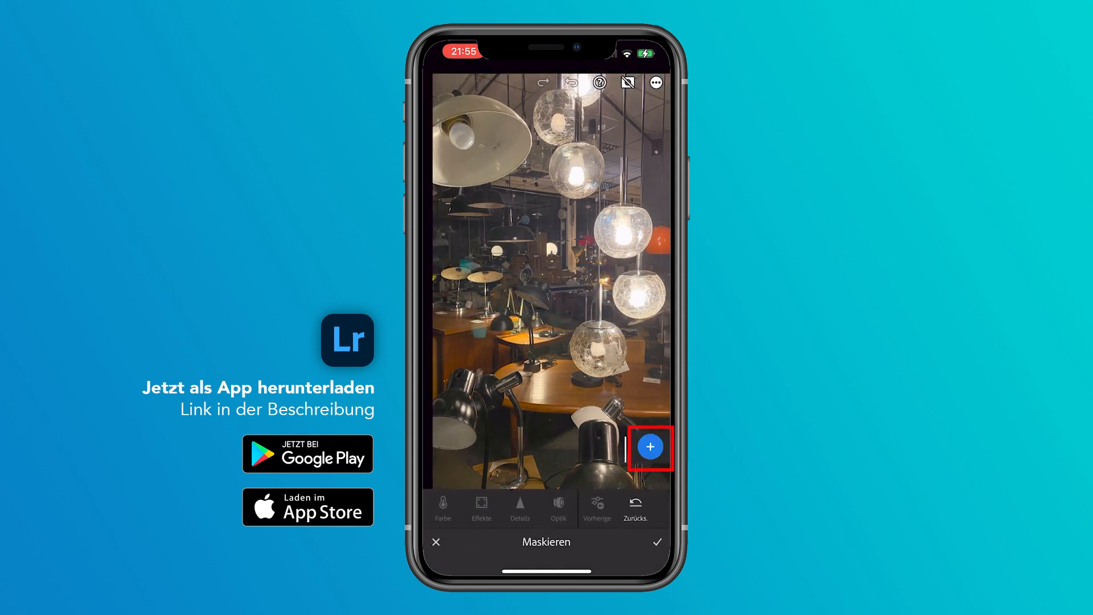
pyautogui.click(651, 447)
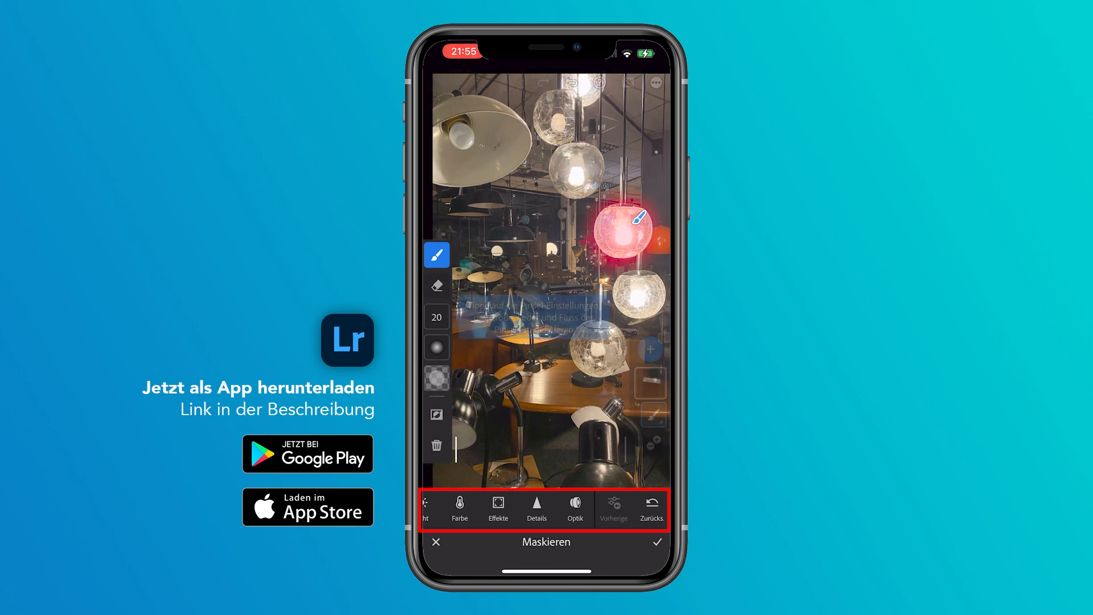
pyautogui.click(651, 384)
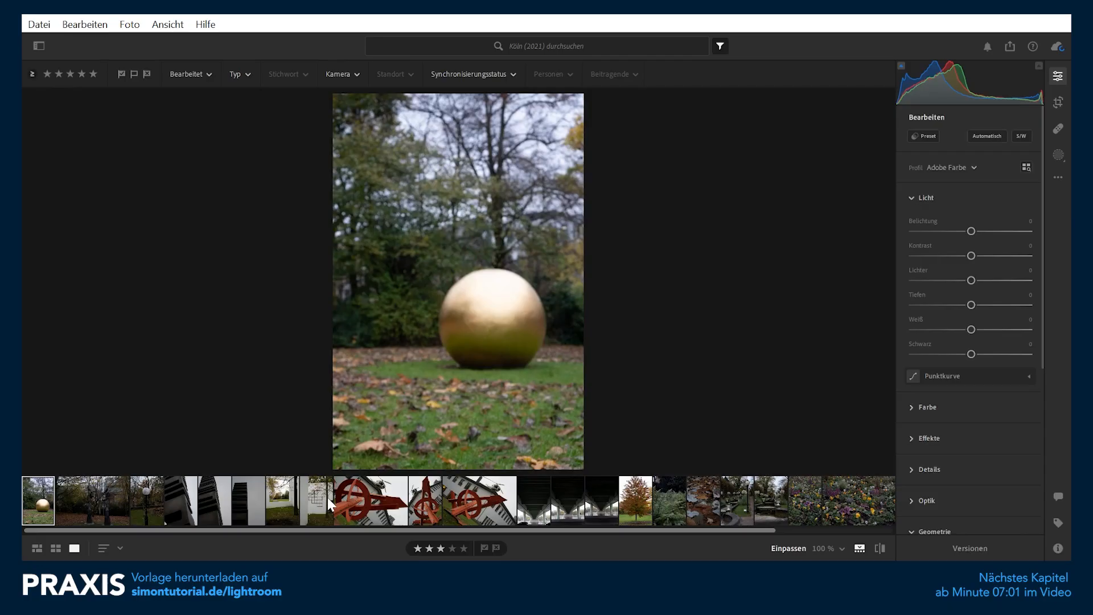
# Retouch the two spots on the white pillar in the wall-and-tree photo using the Kop.stempel healing mode at size 24
pyautogui.click(329, 503)
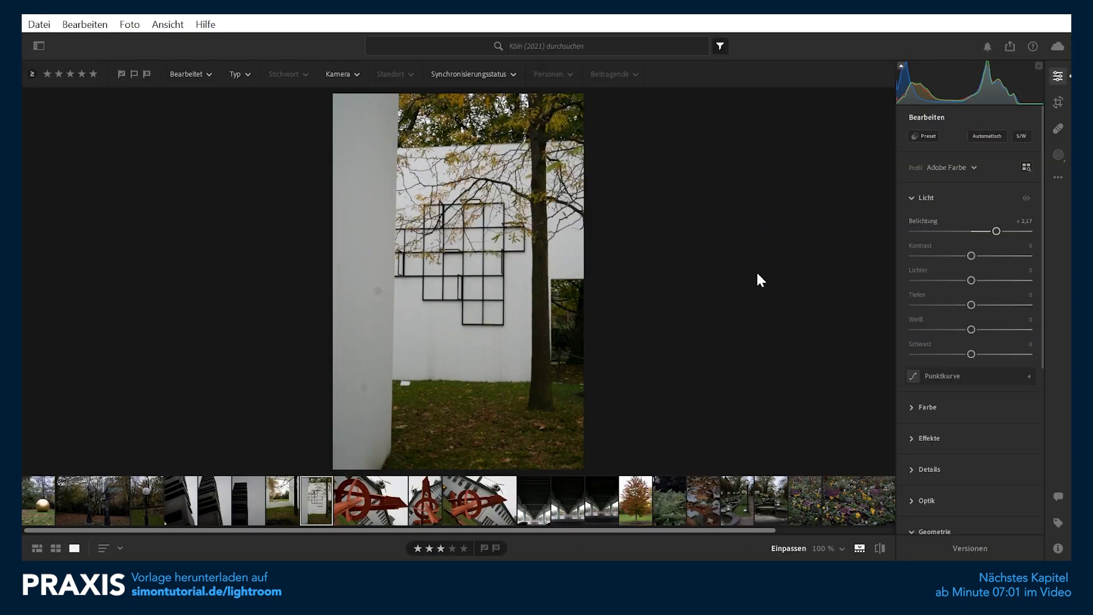
pyautogui.click(1058, 129)
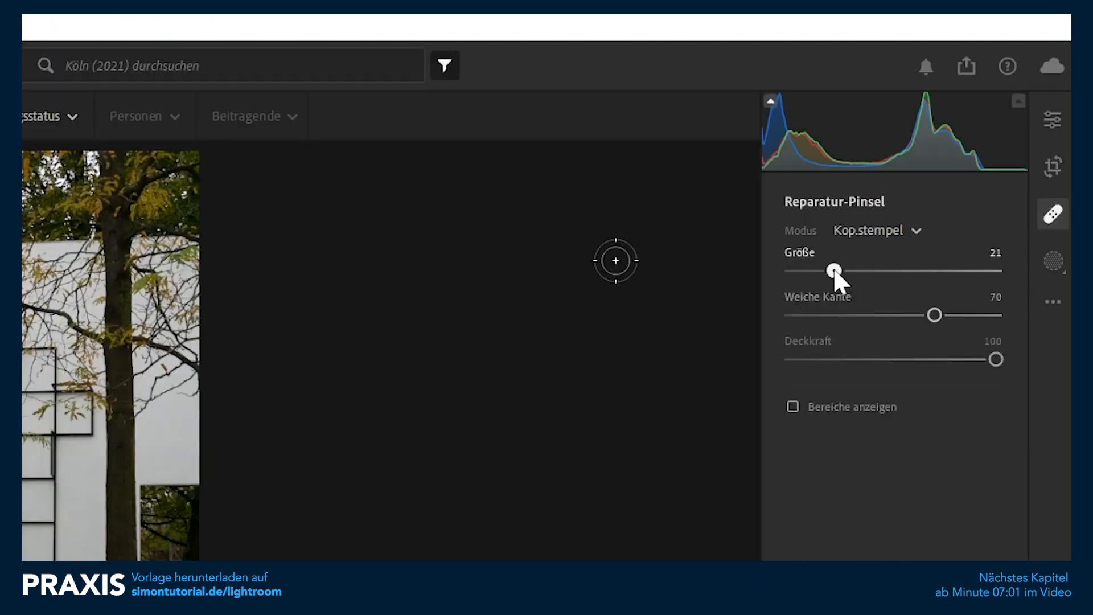
pyautogui.moveTo(937, 161); pyautogui.dragTo(940, 162)
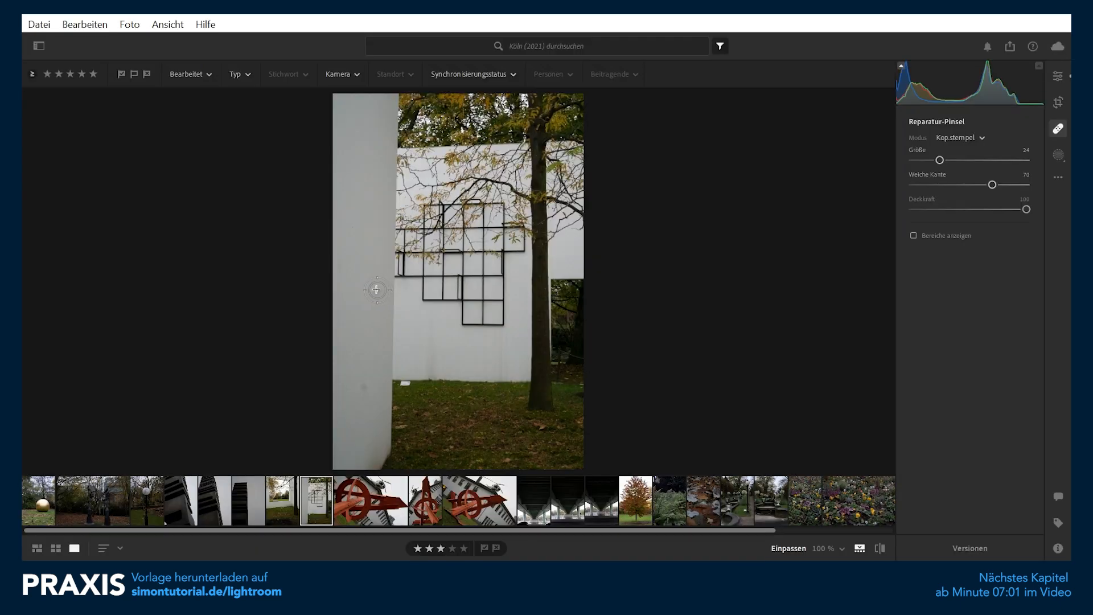
pyautogui.click(377, 289)
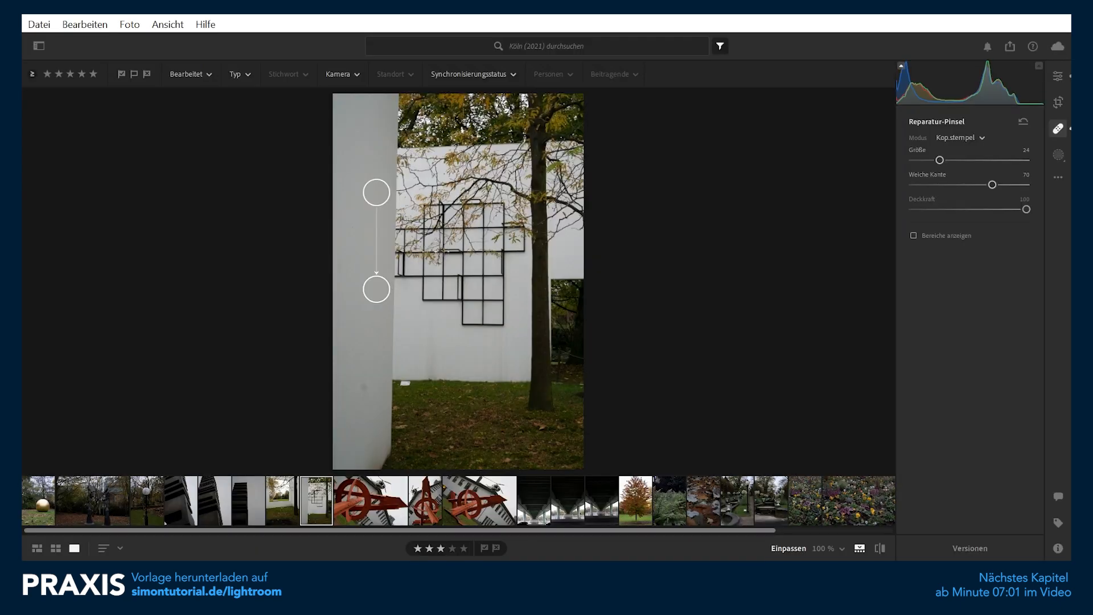
pyautogui.click(365, 386)
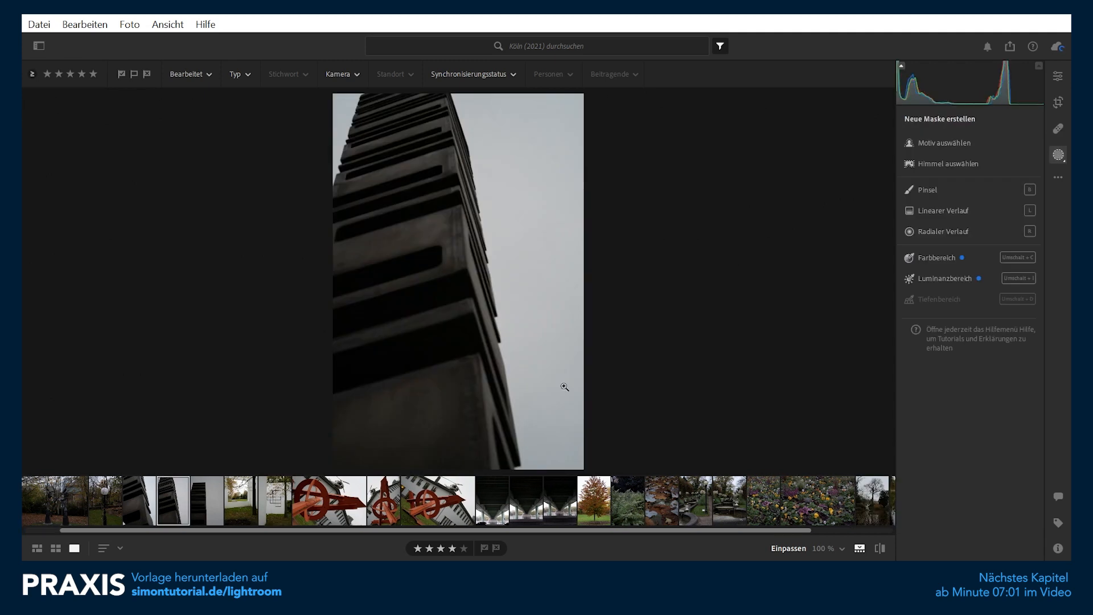
# Create a subject mask on the tower photo and add the tower's unmasked base to it with a brush
pyautogui.click(941, 143)
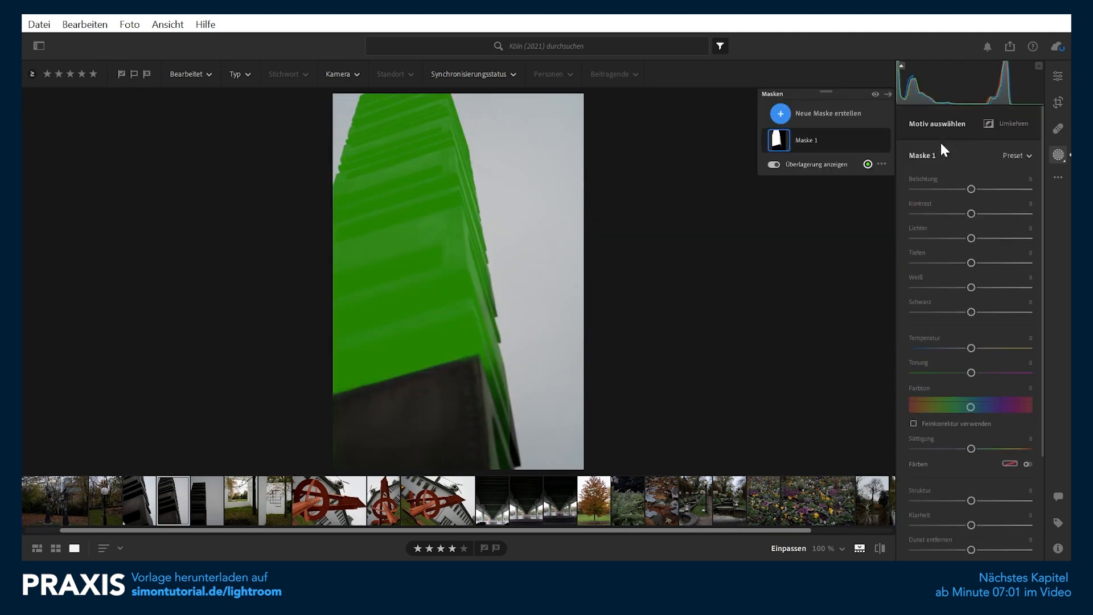
pyautogui.moveTo(763, 140)
pyautogui.click(803, 180)
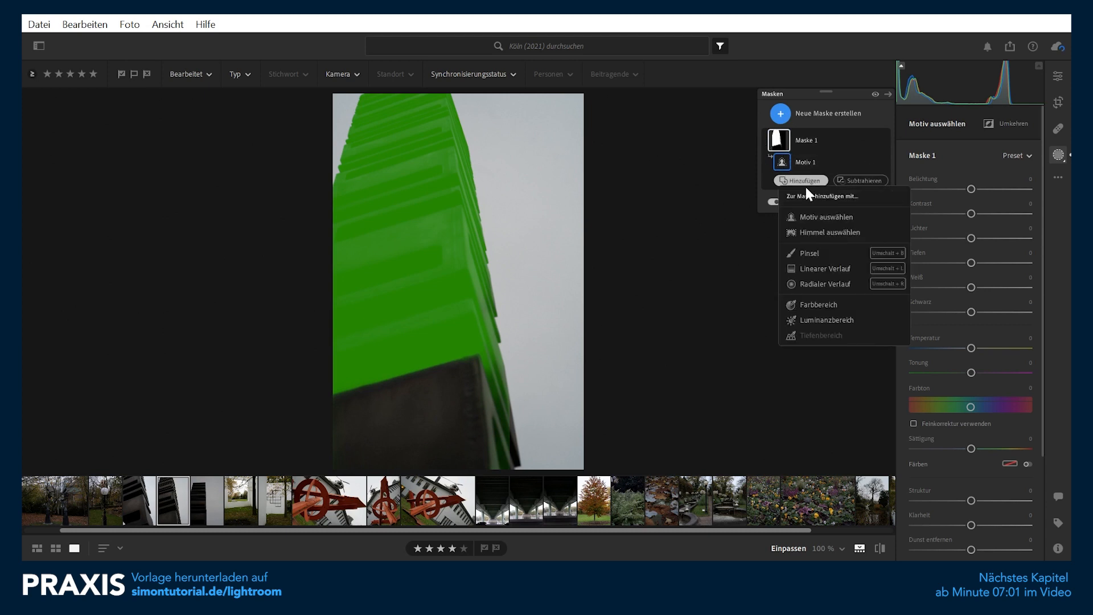
pyautogui.click(819, 254)
pyautogui.moveTo(344, 385)
pyautogui.mouseDown()
pyautogui.moveTo(330, 415)
pyautogui.moveTo(506, 461)
pyautogui.moveTo(491, 356)
pyautogui.mouseUp()
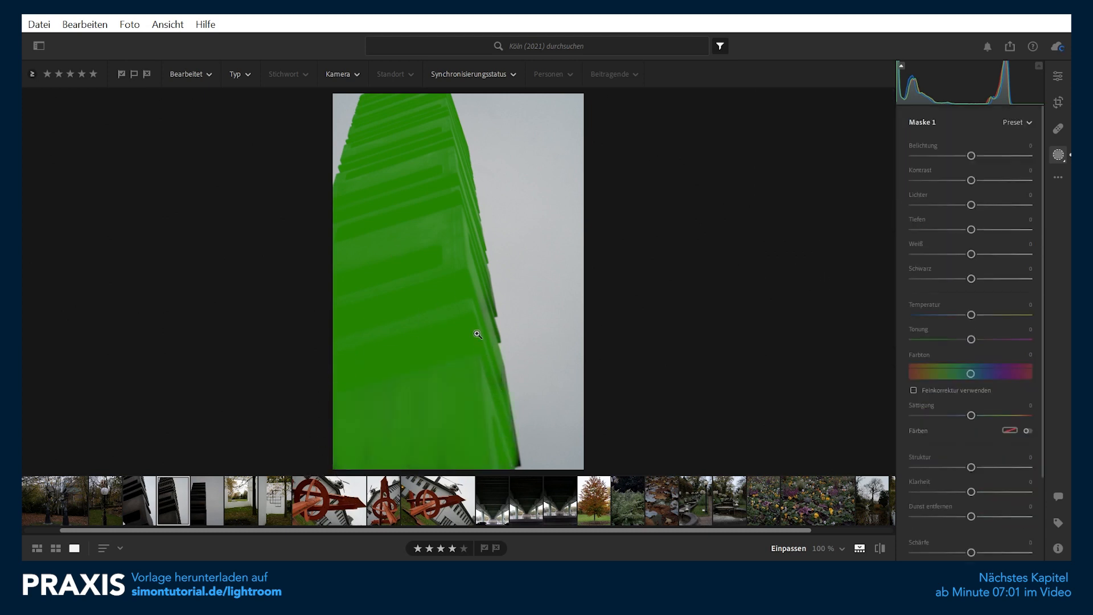
pyautogui.moveTo(957, 339); pyautogui.dragTo(980, 340)
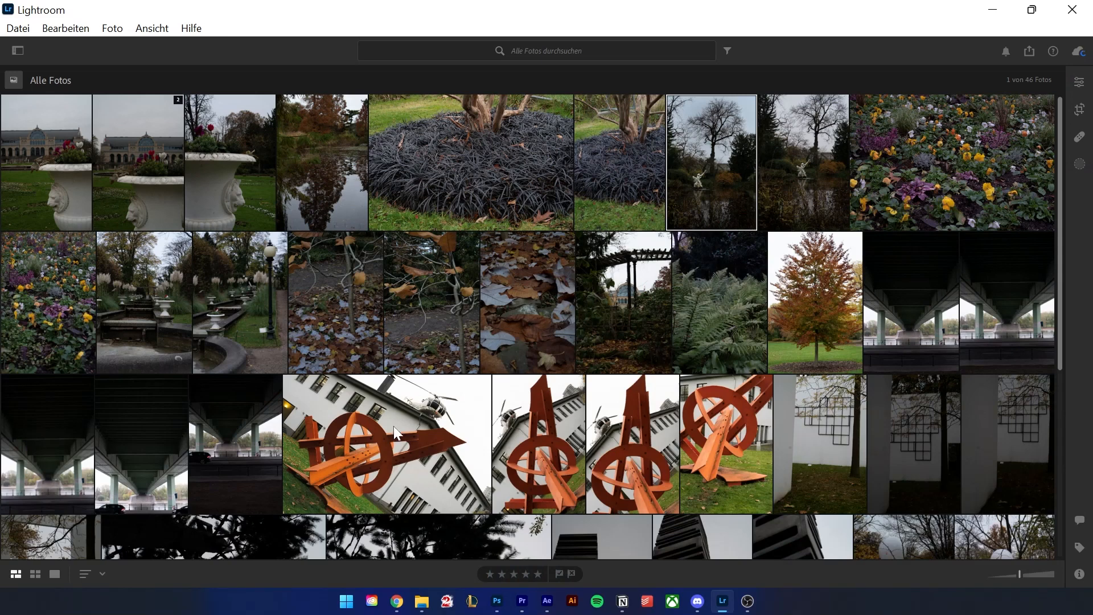
# Select the landscape photo of the orange sculpture with the helicopter and open its export with custom settings
pyautogui.click(394, 426)
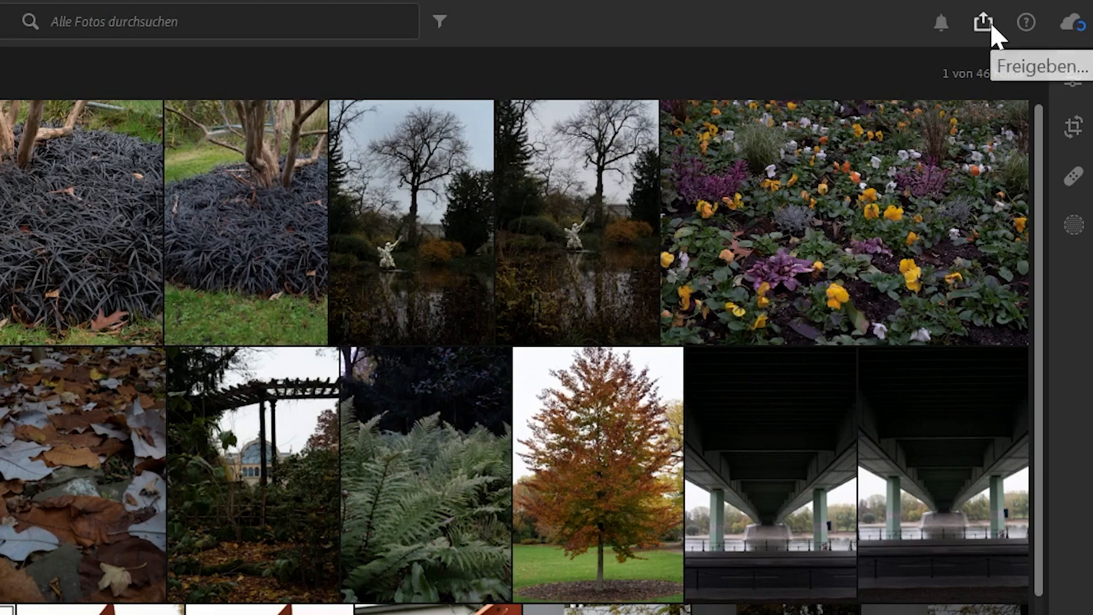
pyautogui.click(991, 22)
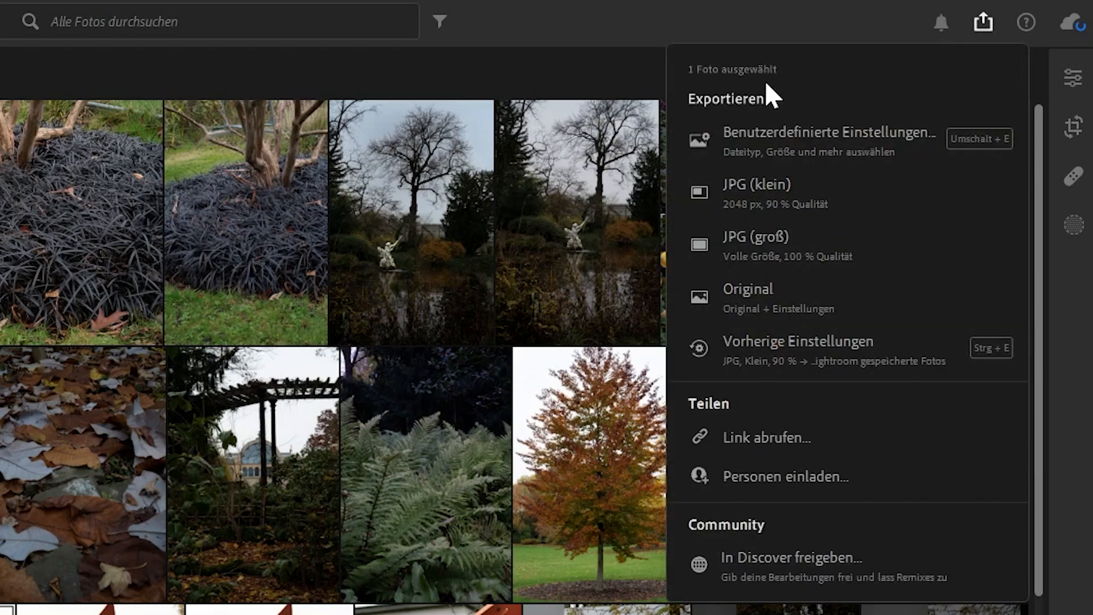
pyautogui.click(19, 28)
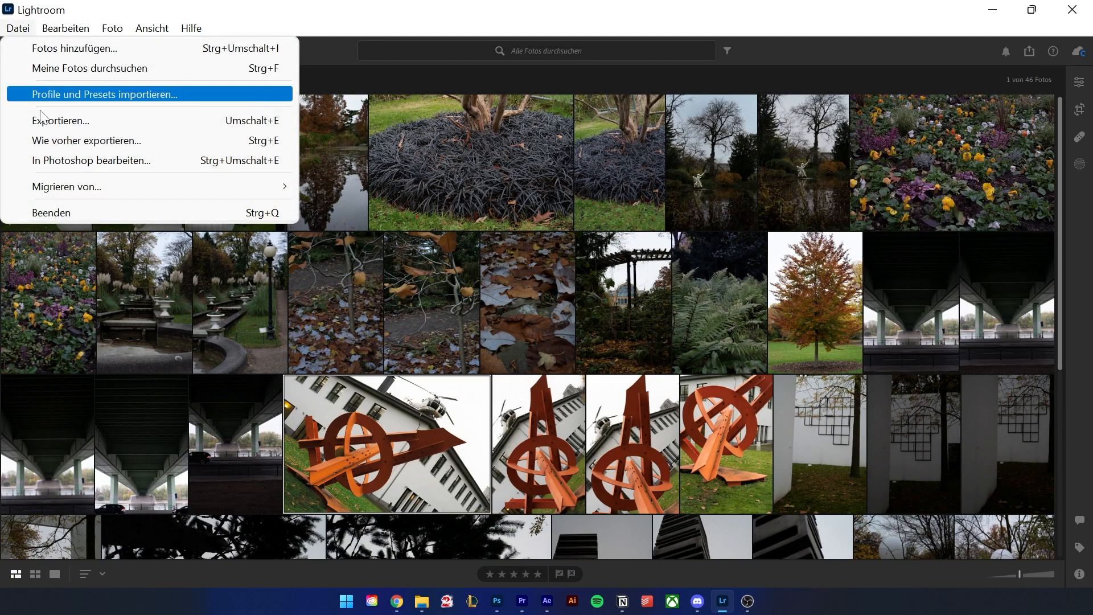
pyautogui.click(1030, 50)
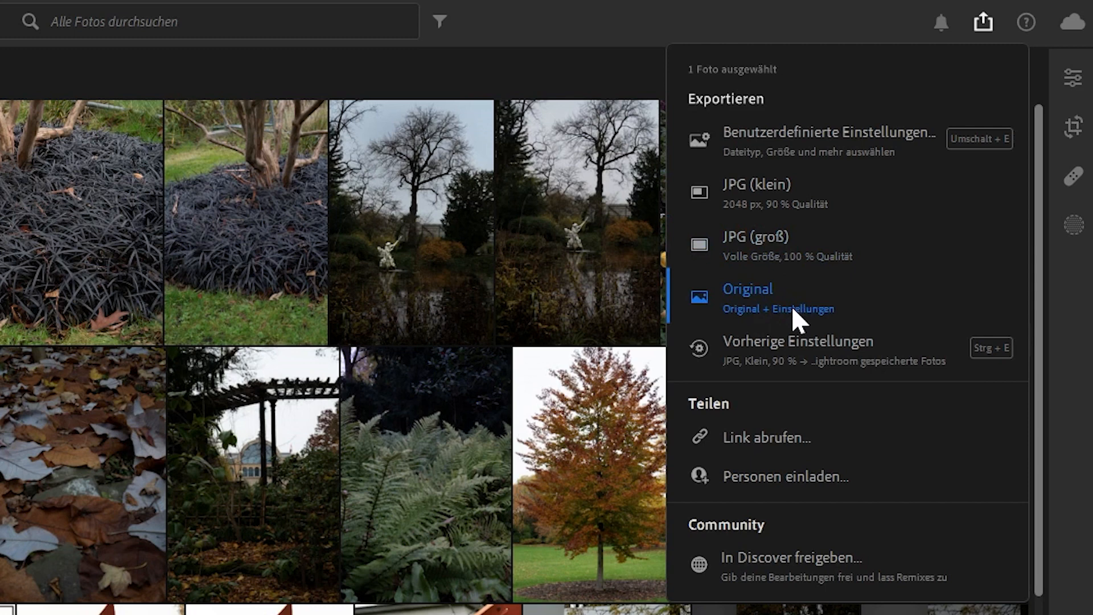
pyautogui.click(845, 139)
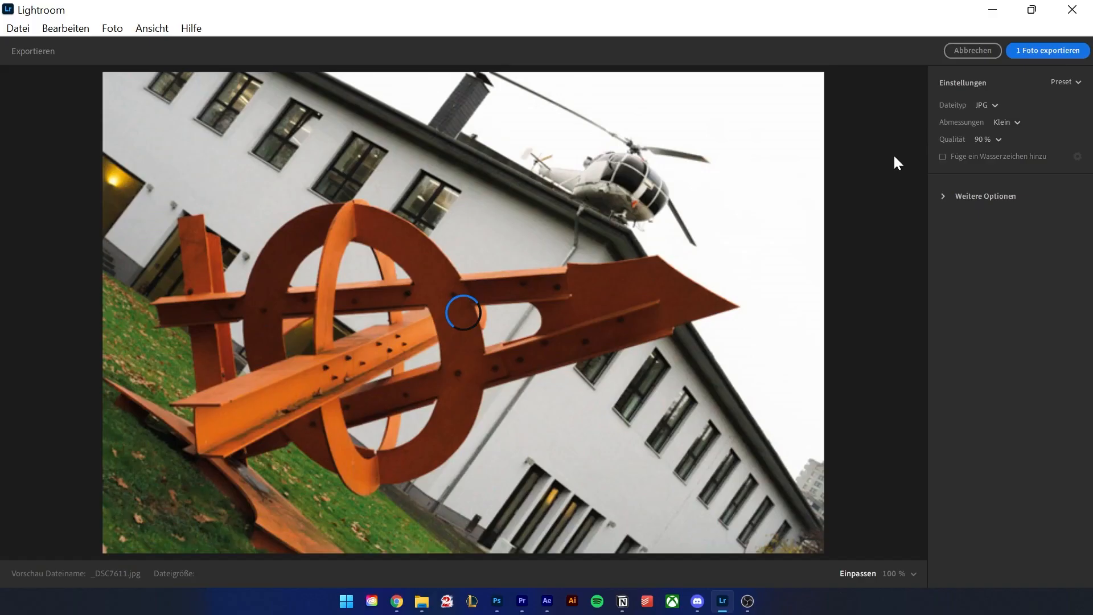
# Choose JPG as the export file type and set the dimensions to Volle Größe
pyautogui.click(993, 106)
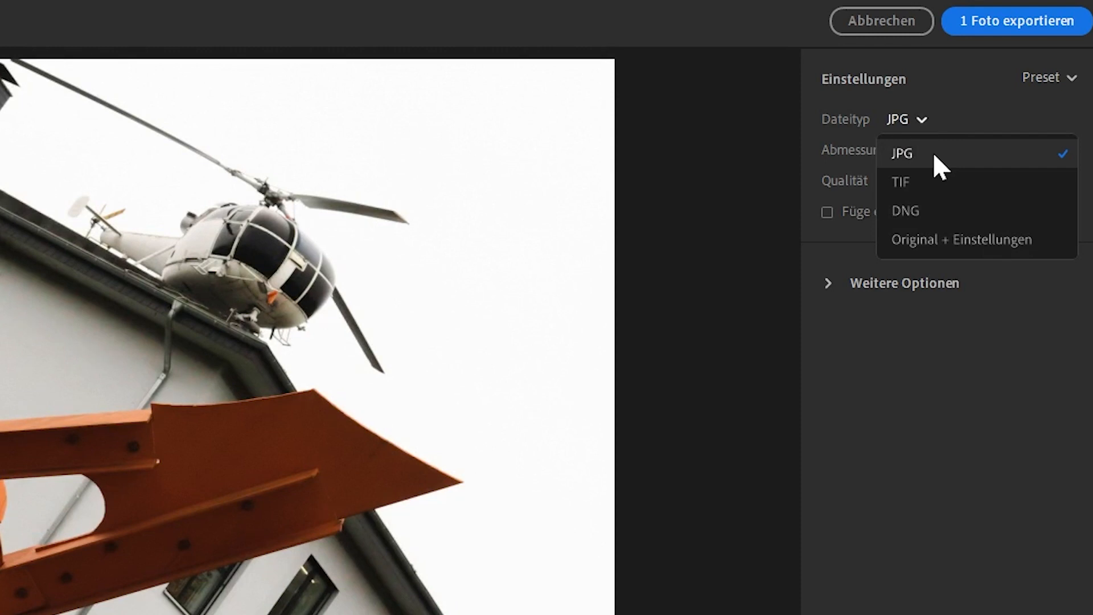
pyautogui.click(933, 152)
pyautogui.click(962, 151)
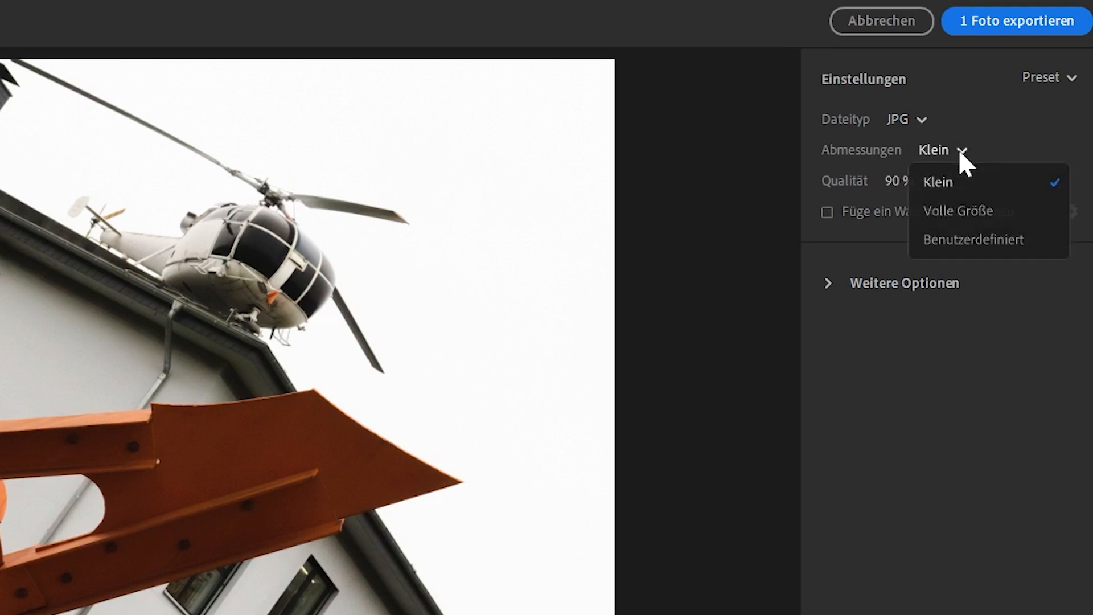
pyautogui.click(981, 215)
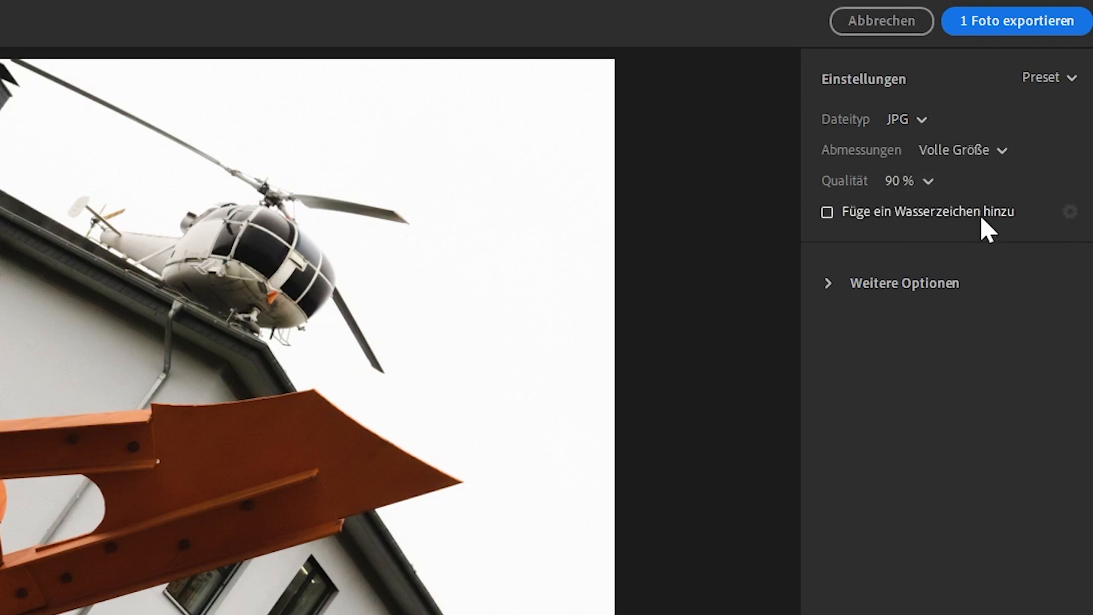
# Try the Benutzerdefiniert export dimensions and look at the units available for the long side
pyautogui.click(993, 152)
pyautogui.click(948, 241)
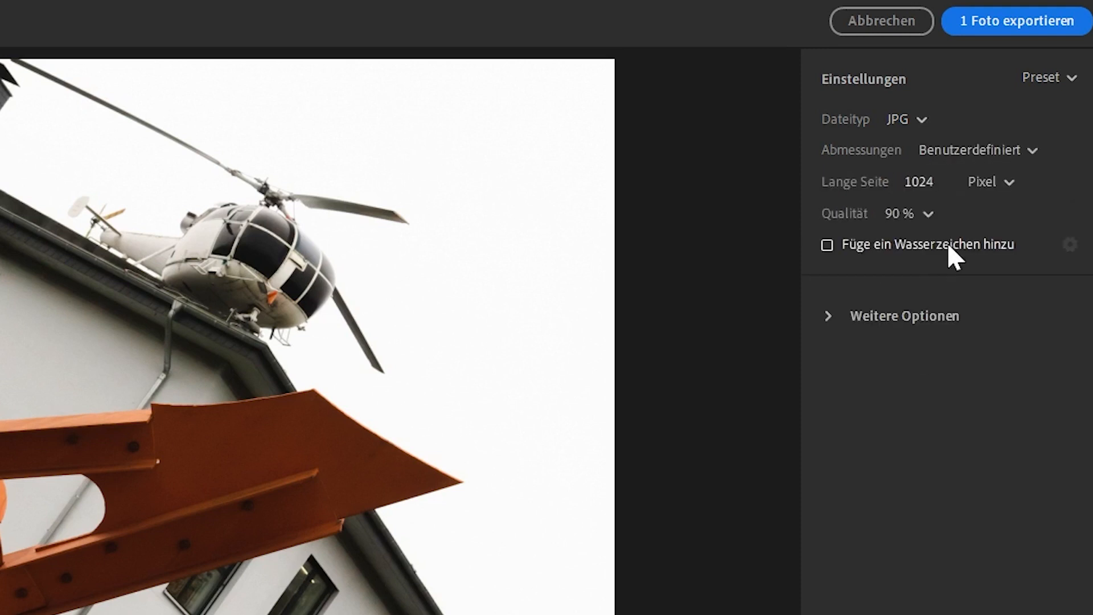
pyautogui.click(1010, 179)
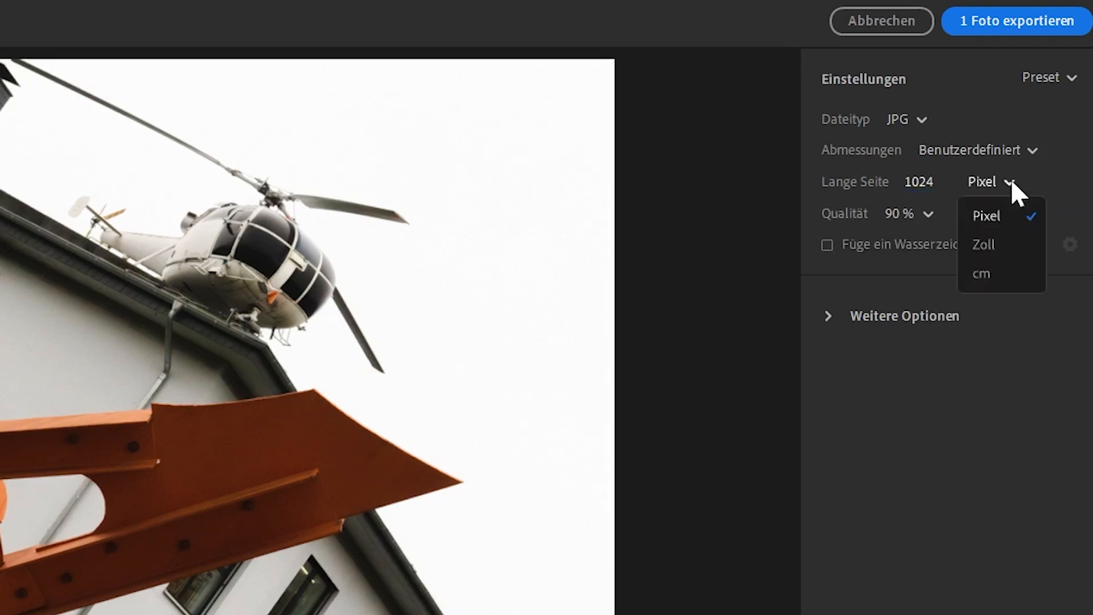
pyautogui.click(1013, 179)
# Return the export dimensions to Volle Größe and set the quality to 100 %
pyautogui.click(1018, 150)
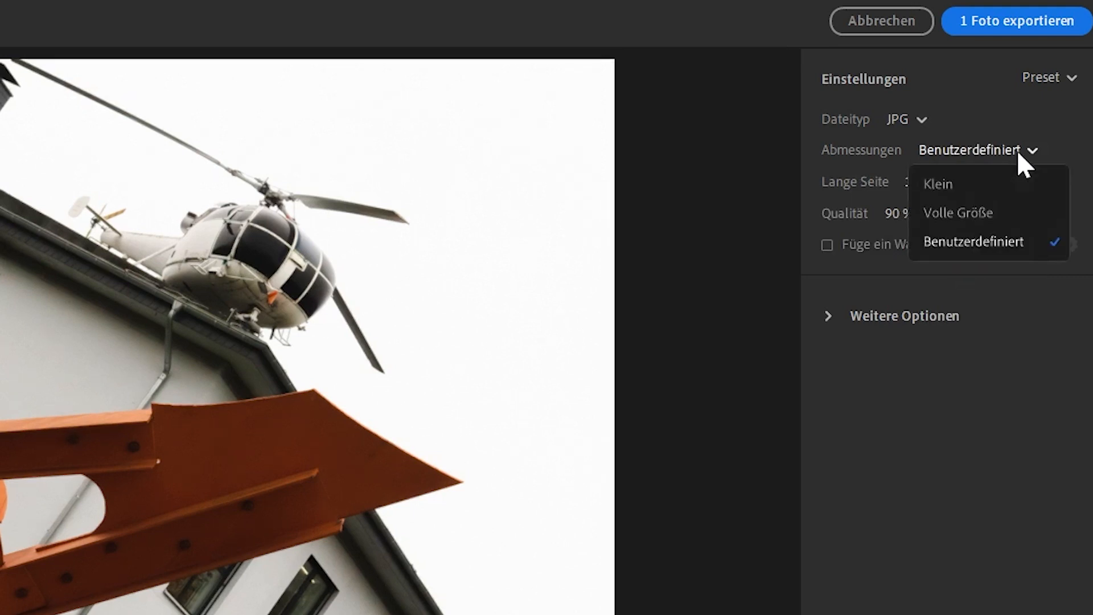
pyautogui.click(972, 210)
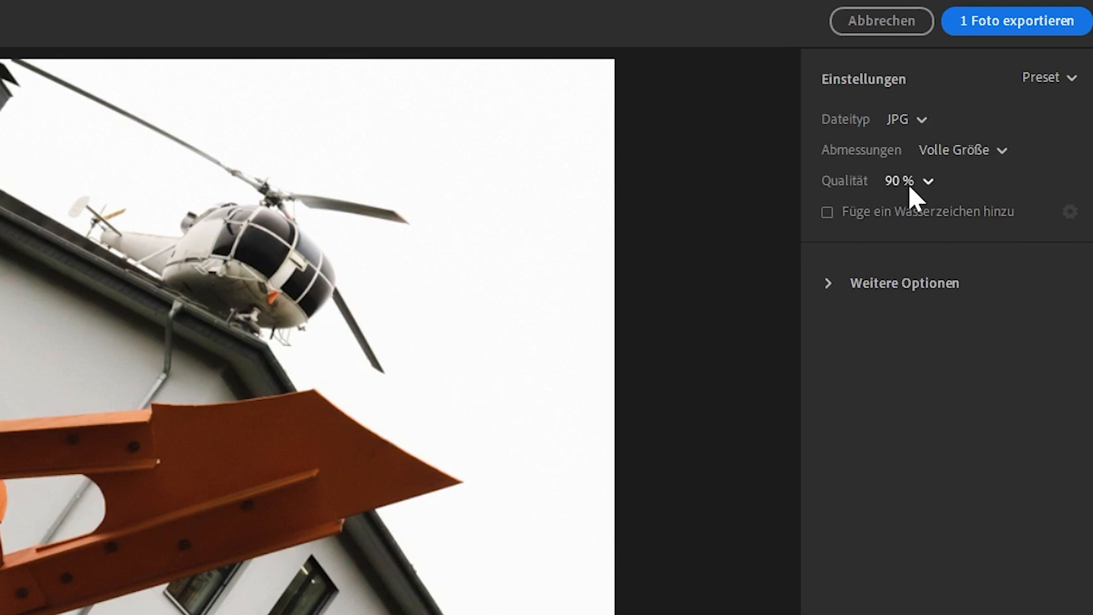
pyautogui.click(934, 182)
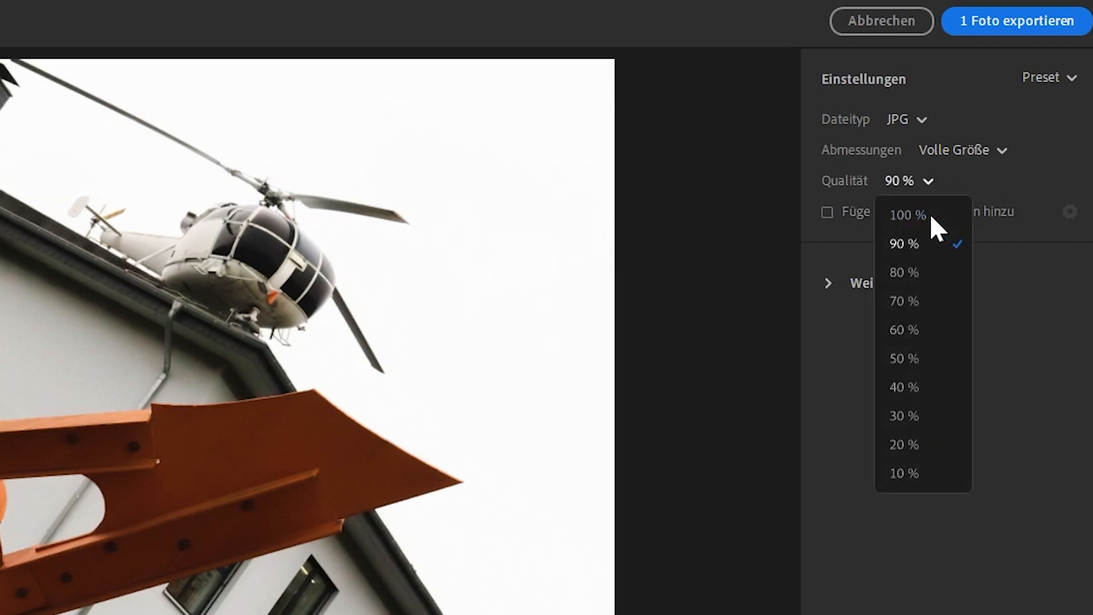
pyautogui.click(931, 214)
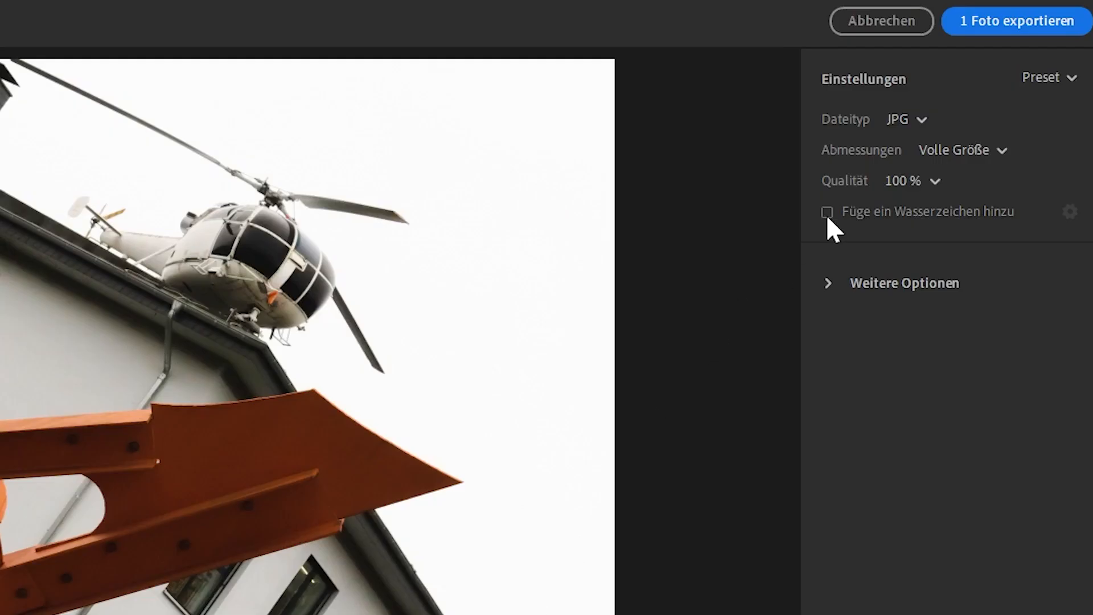
# Try adding a watermark to the exported photo, compare its text and graphic settings, and turn it off again
pyautogui.click(944, 157)
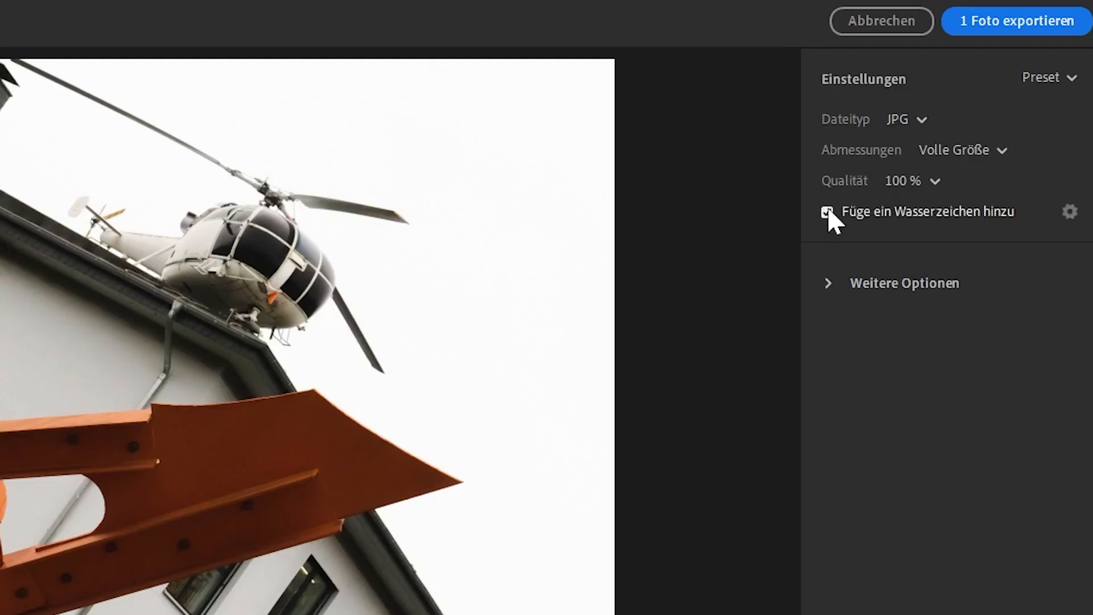
pyautogui.click(1069, 212)
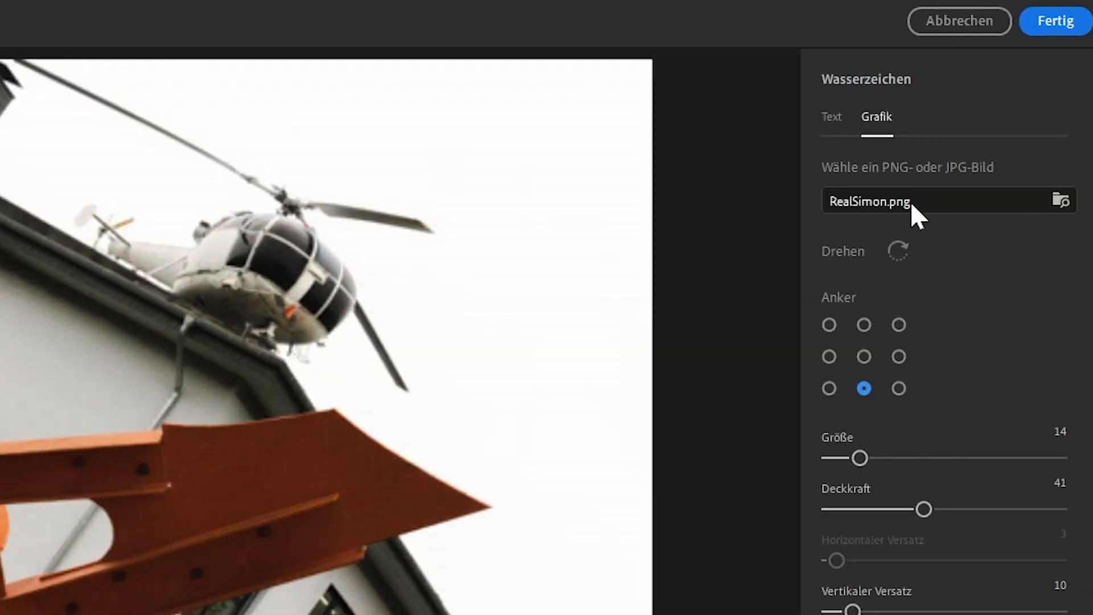
pyautogui.click(833, 116)
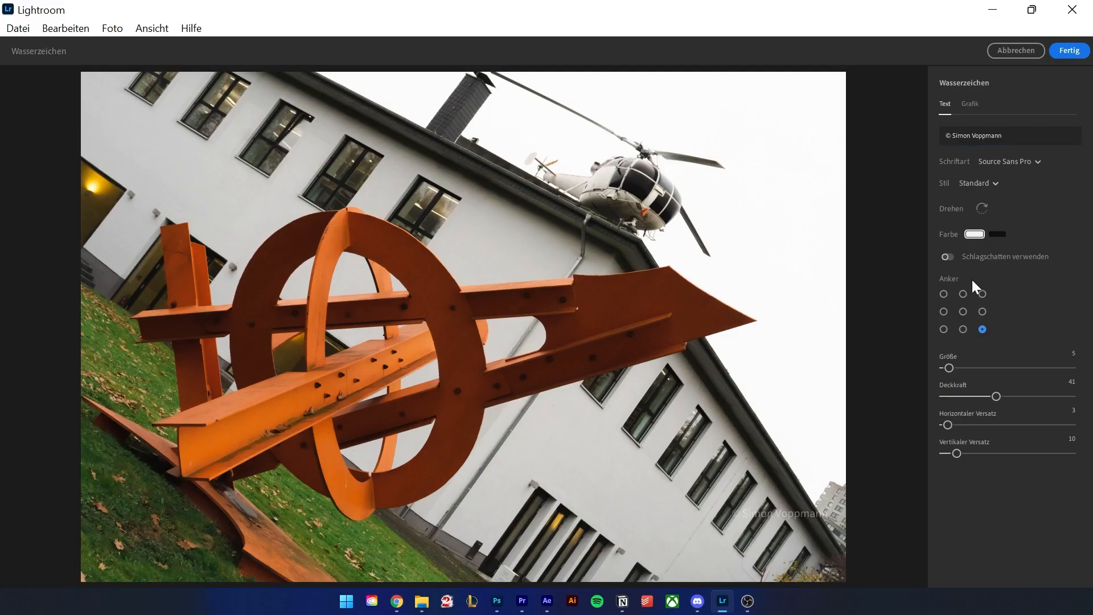
pyautogui.click(970, 103)
pyautogui.click(1013, 49)
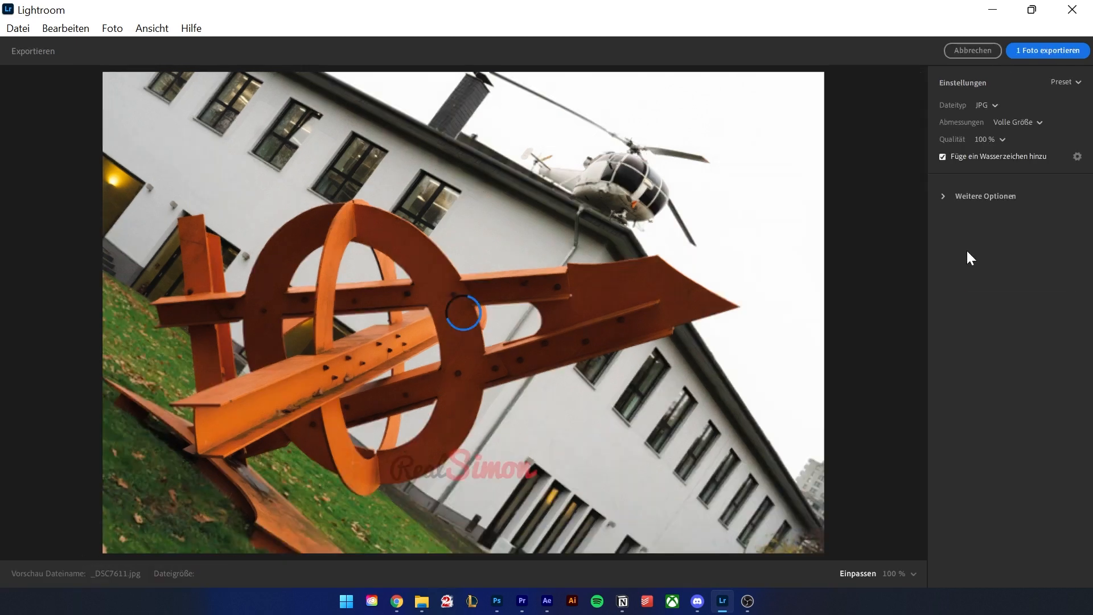
pyautogui.click(943, 156)
# Expand the additional export options, include all metadata and keep the original file naming
pyautogui.click(944, 196)
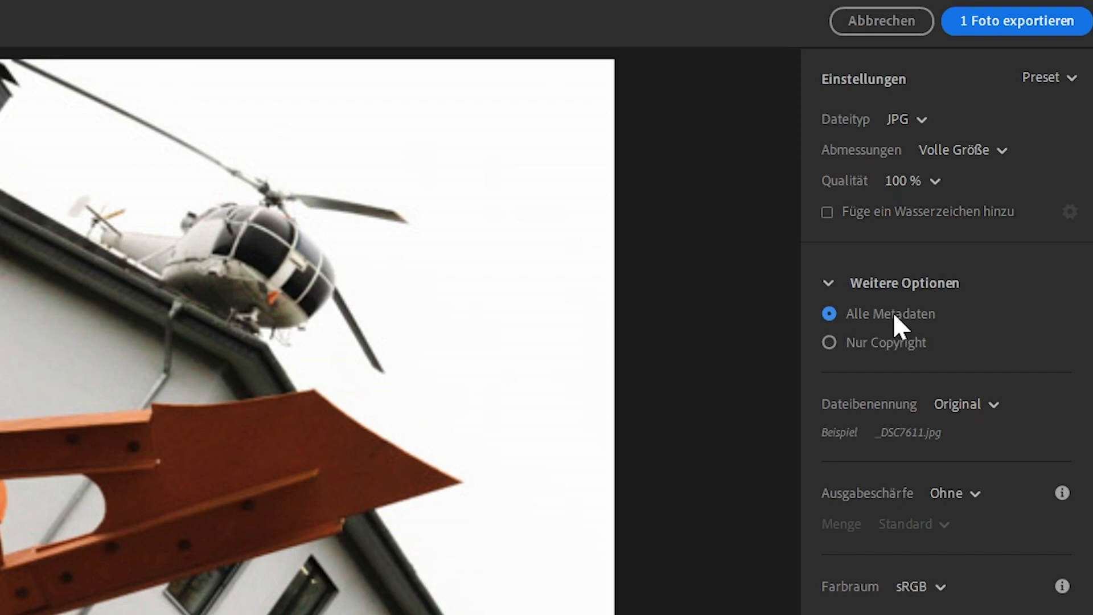
pyautogui.click(877, 343)
pyautogui.click(880, 314)
pyautogui.click(972, 405)
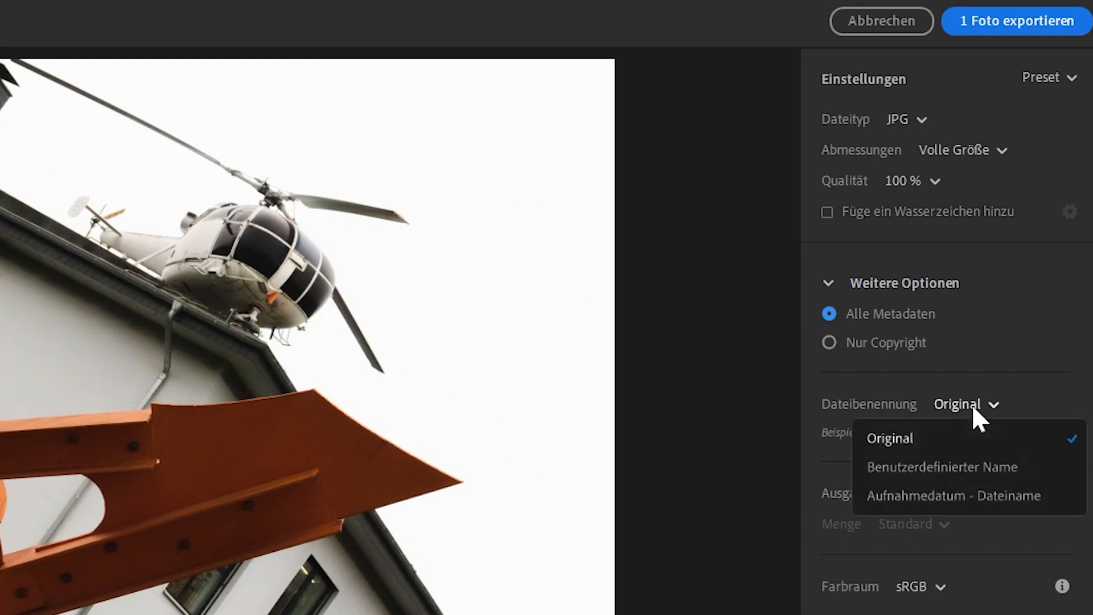
pyautogui.click(983, 424)
# Review the colour space choices, keep sRGB and export the sculpture photo
pyautogui.click(940, 589)
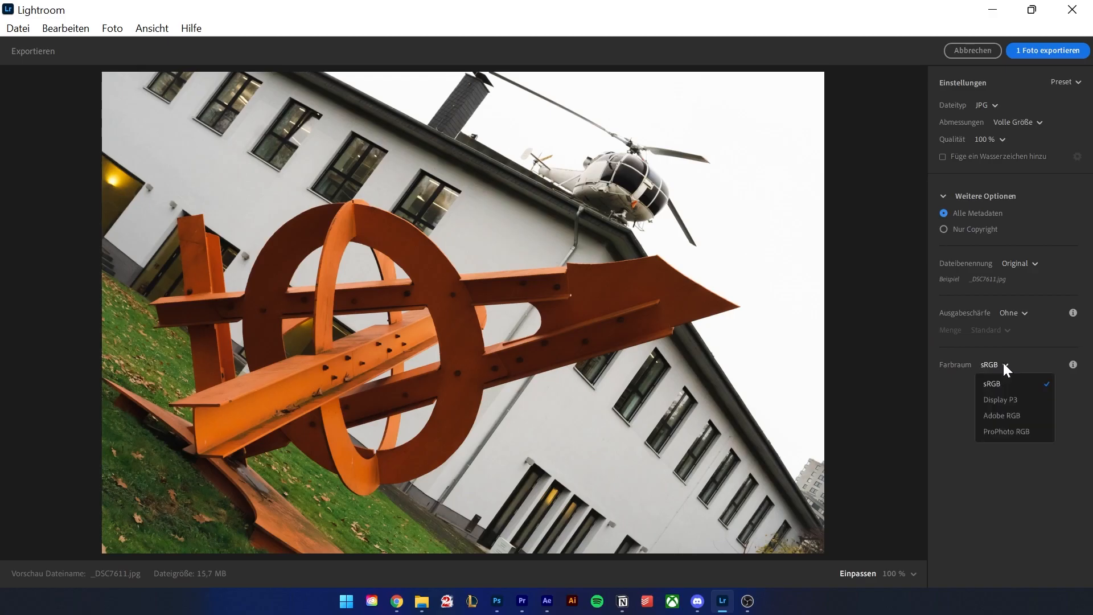
pyautogui.click(1004, 377)
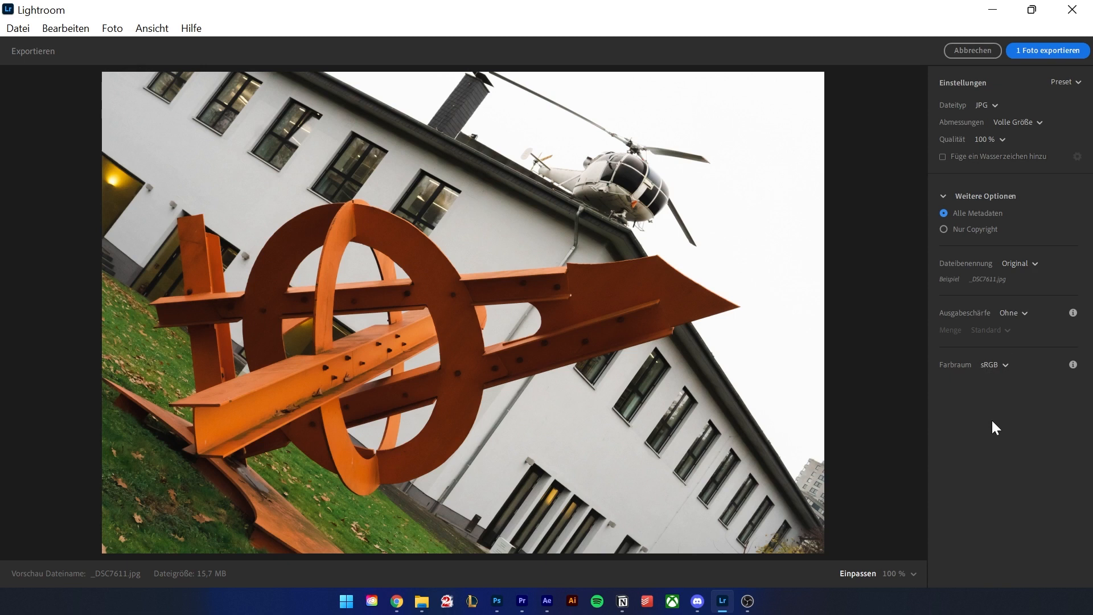
pyautogui.click(1050, 51)
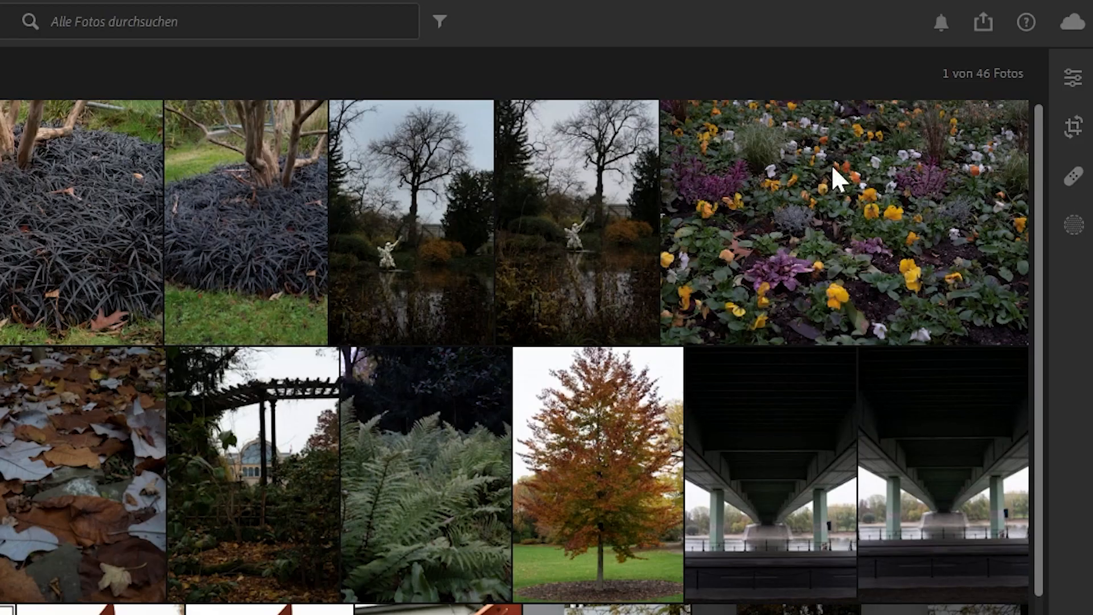
# Get a share link for the selected photo, review the link access choices and keep Von allen einsehbar
pyautogui.click(984, 21)
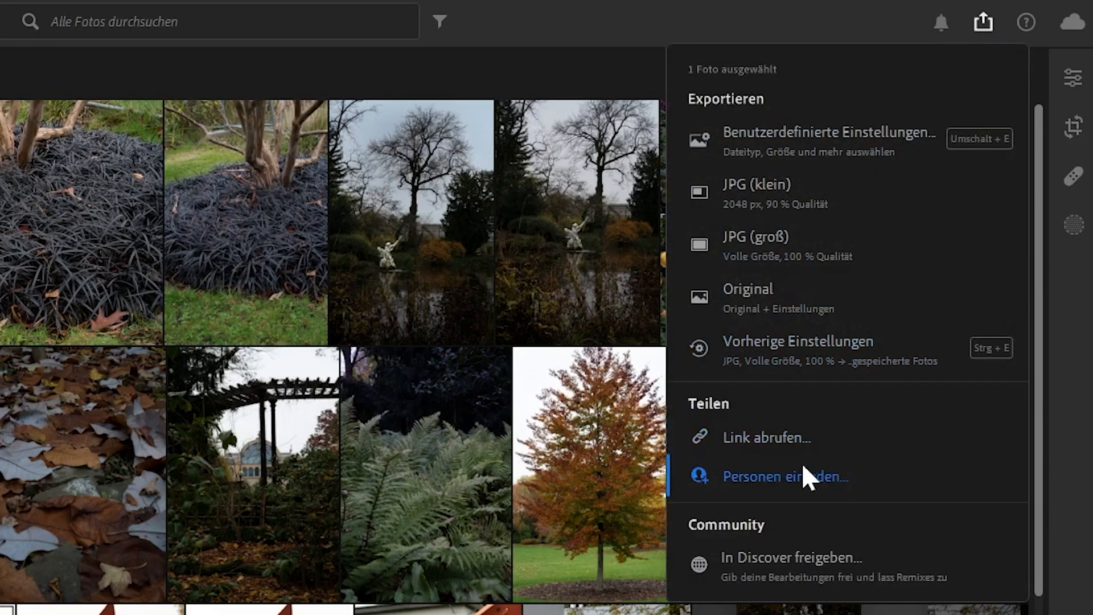
pyautogui.click(788, 436)
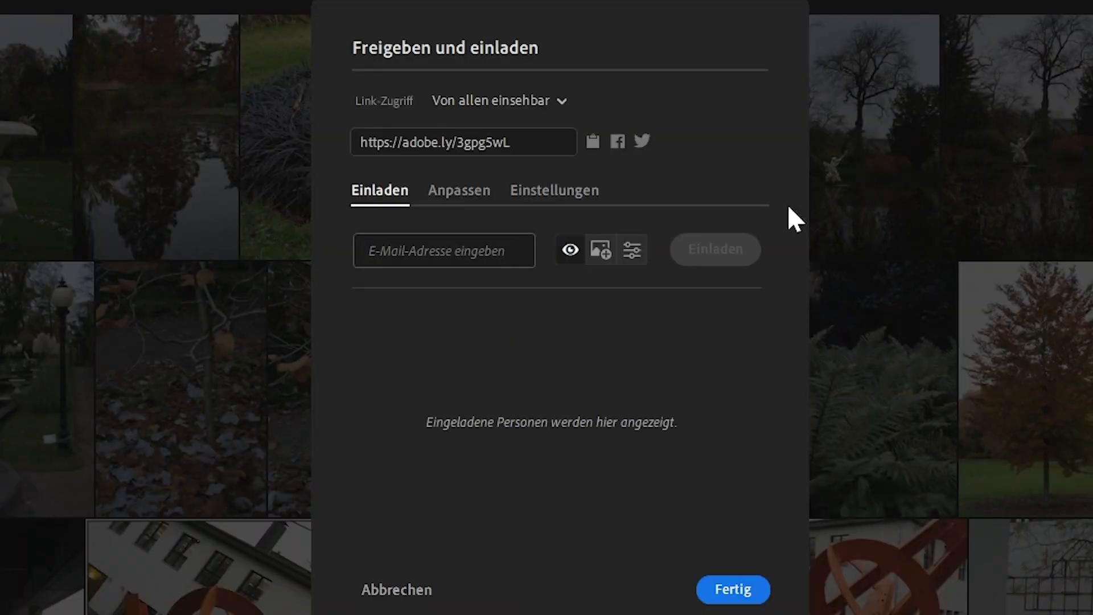
pyautogui.click(542, 100)
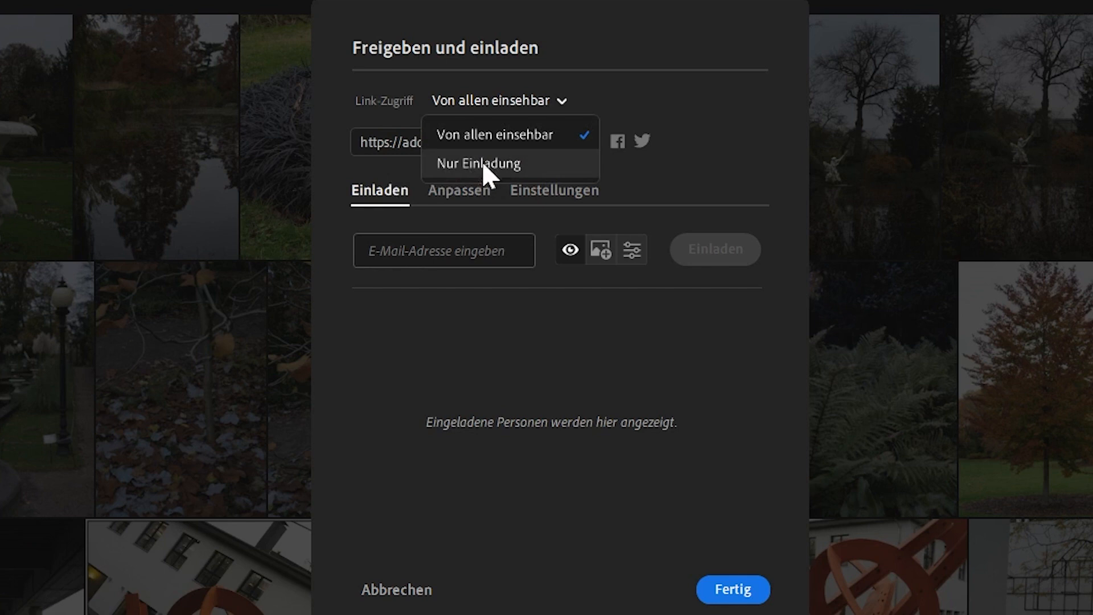
pyautogui.click(706, 103)
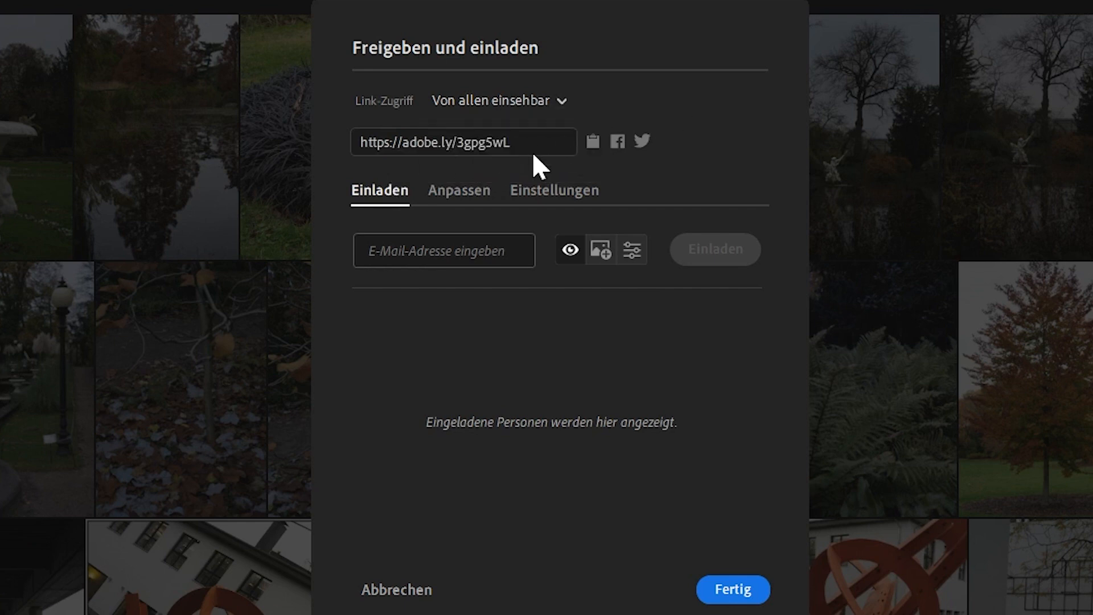
# Review the e-mail invitation field and its access rights, and generate a share link that everyone can view
pyautogui.click(445, 250)
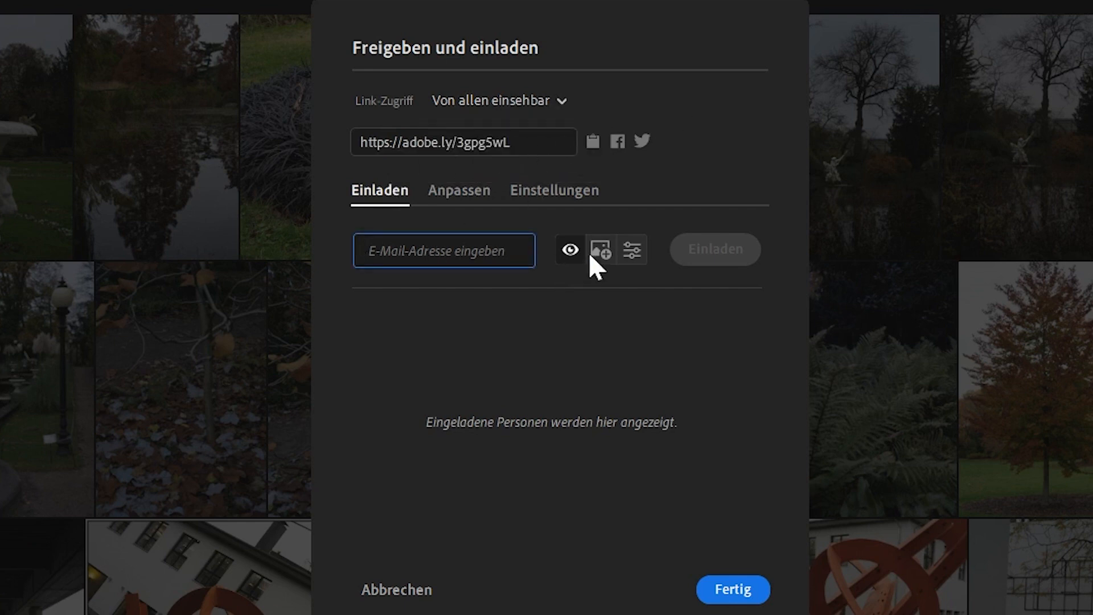
pyautogui.click(635, 251)
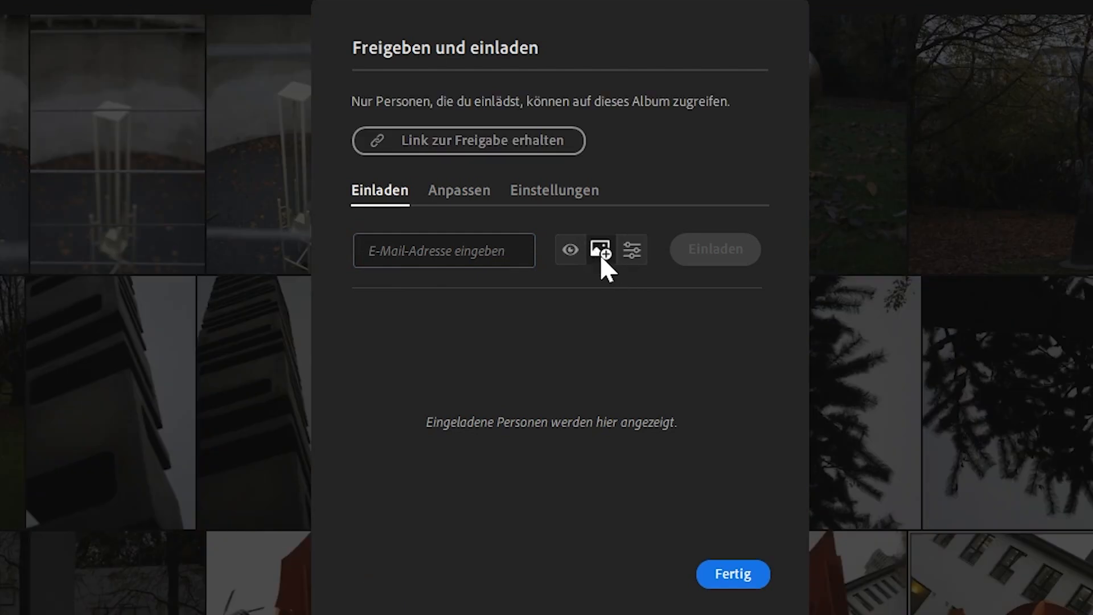
pyautogui.click(600, 250)
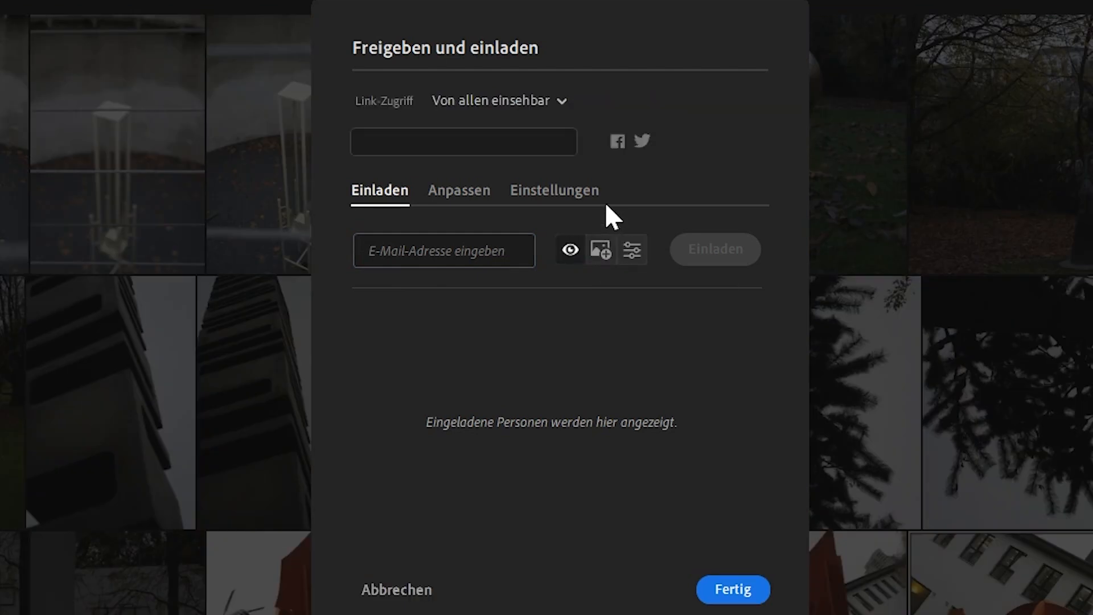
# Examine the web display options for title, author, theme and appearance, and the shared photo's web view with its comments
pyautogui.click(473, 191)
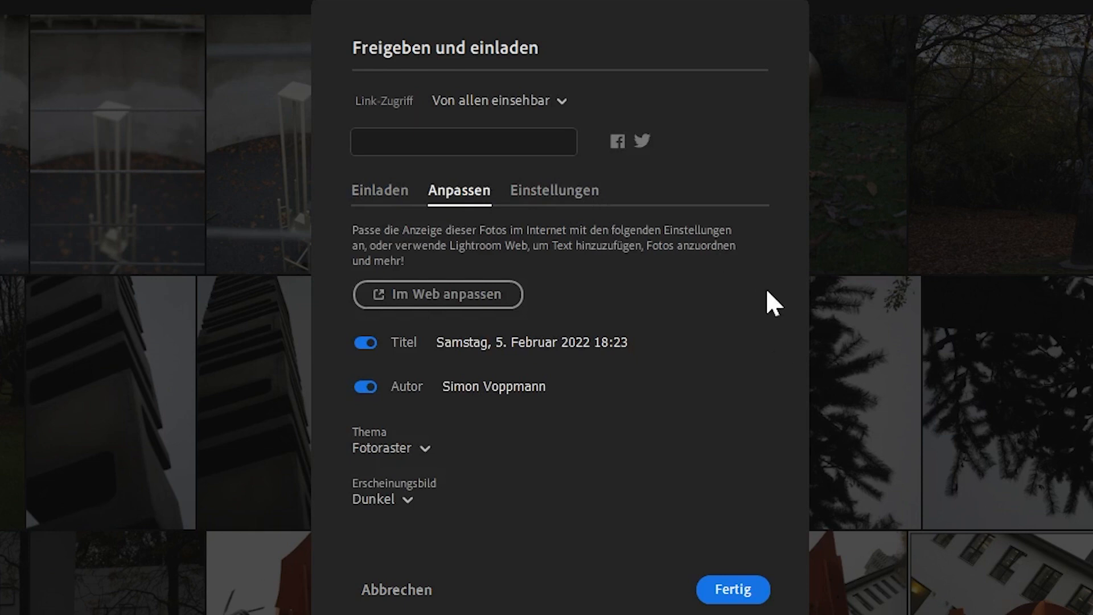
pyautogui.click(400, 499)
pyautogui.click(400, 498)
pyautogui.click(422, 447)
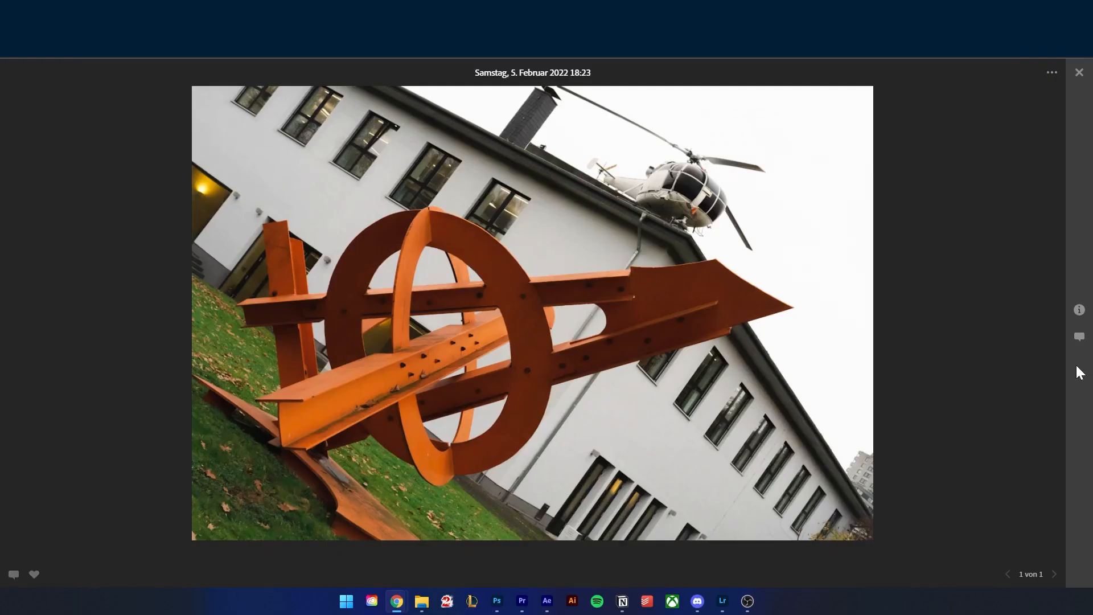
pyautogui.click(1080, 337)
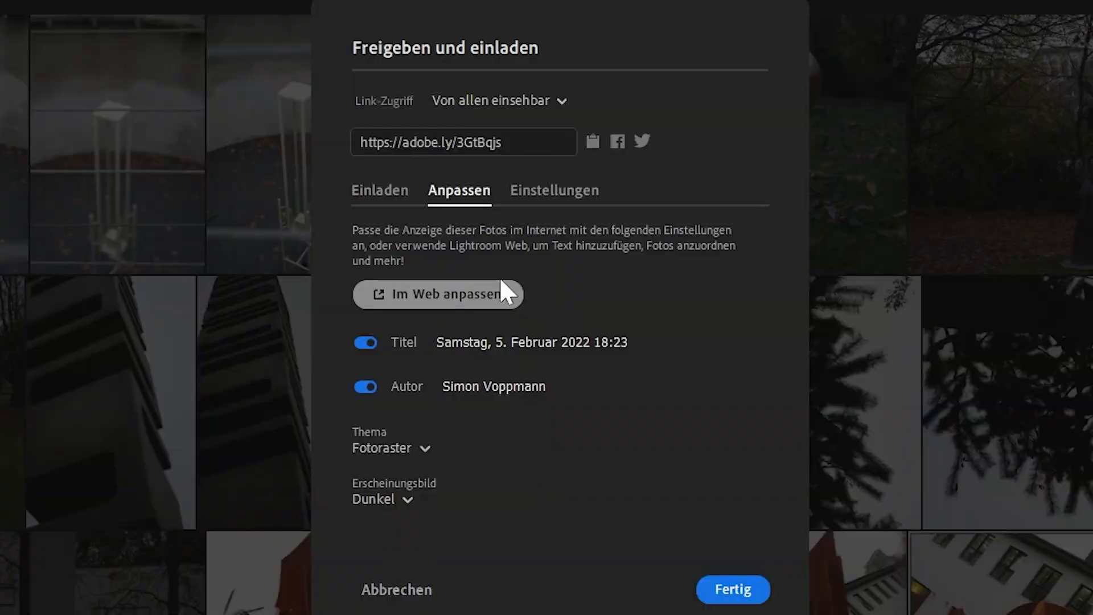
# Review the share settings for JPG downloads, metadata, location, and comments and likes
pyautogui.click(544, 193)
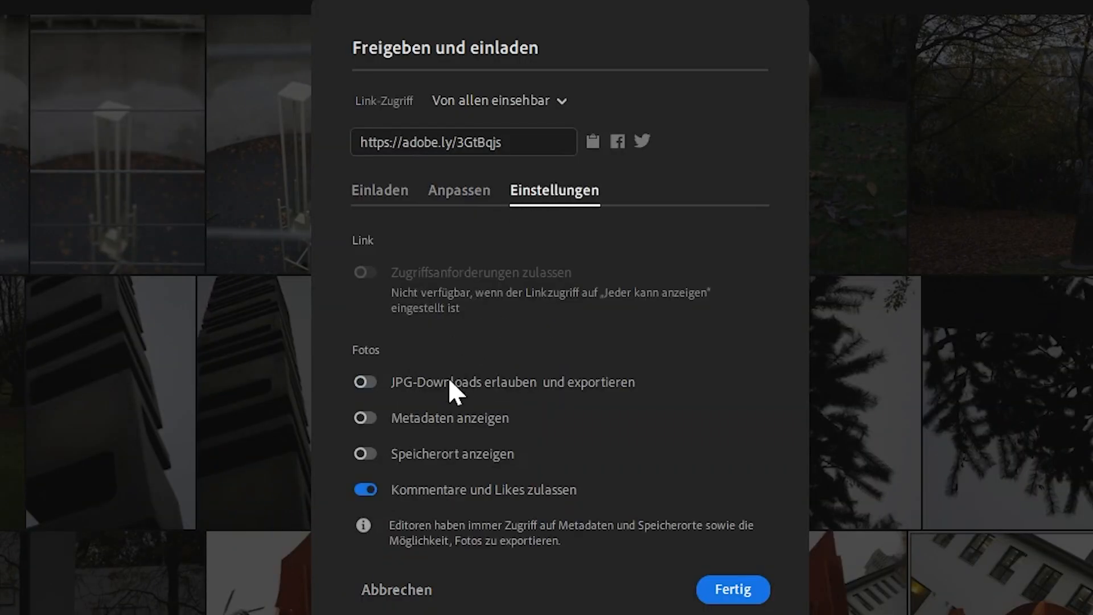
pyautogui.click(472, 380)
pyautogui.click(472, 380)
pyautogui.click(473, 421)
pyautogui.click(590, 393)
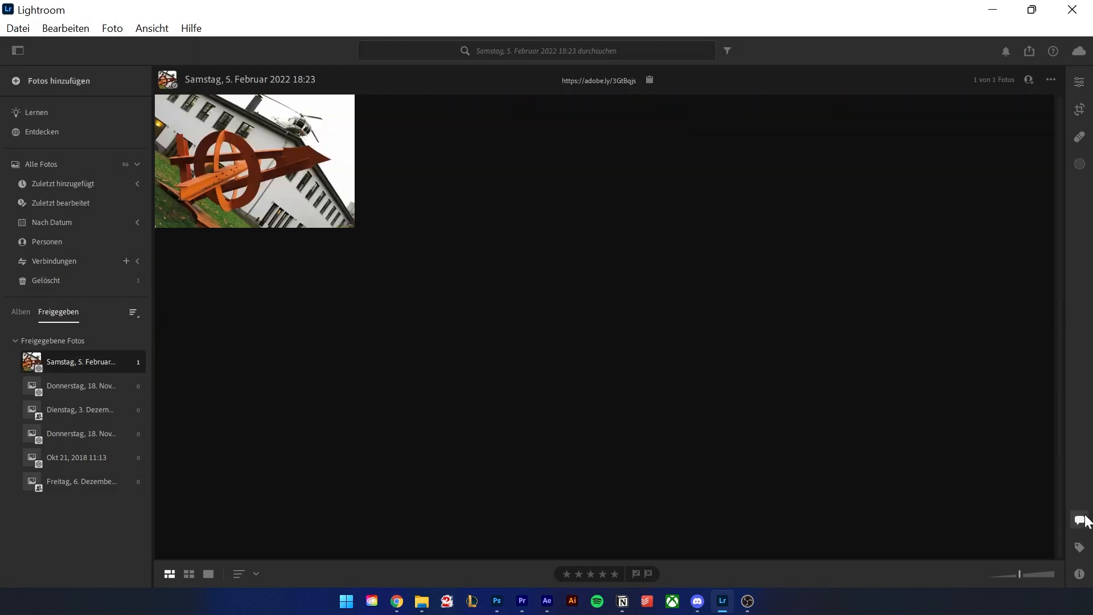
# Check the likes and comments of the shared sculpture photo, and compare the regular albums with the list of shared photos
pyautogui.click(1080, 520)
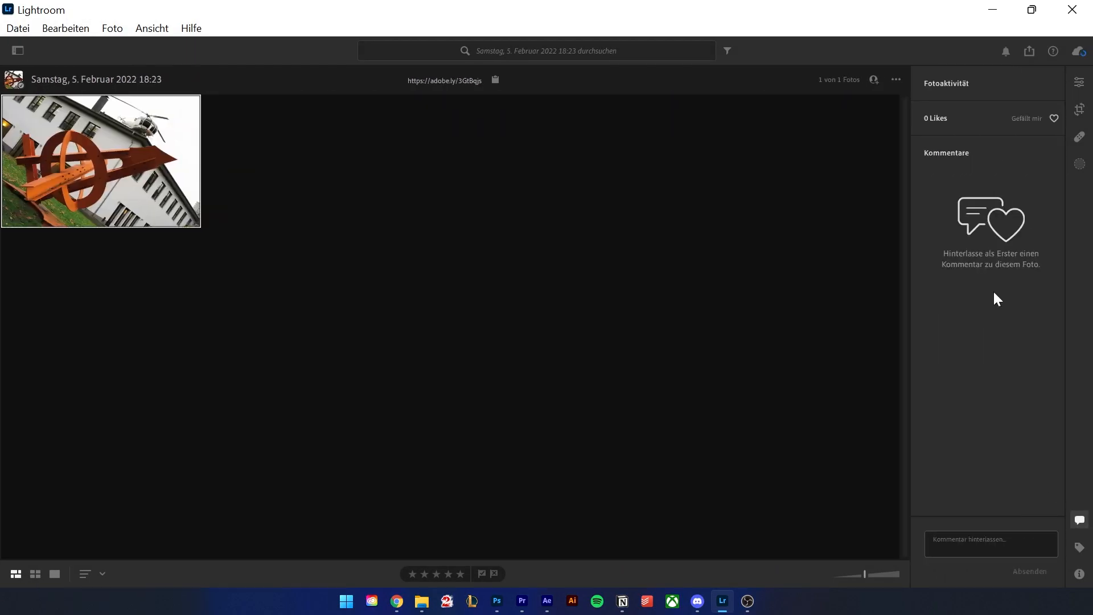
pyautogui.click(18, 51)
pyautogui.click(16, 312)
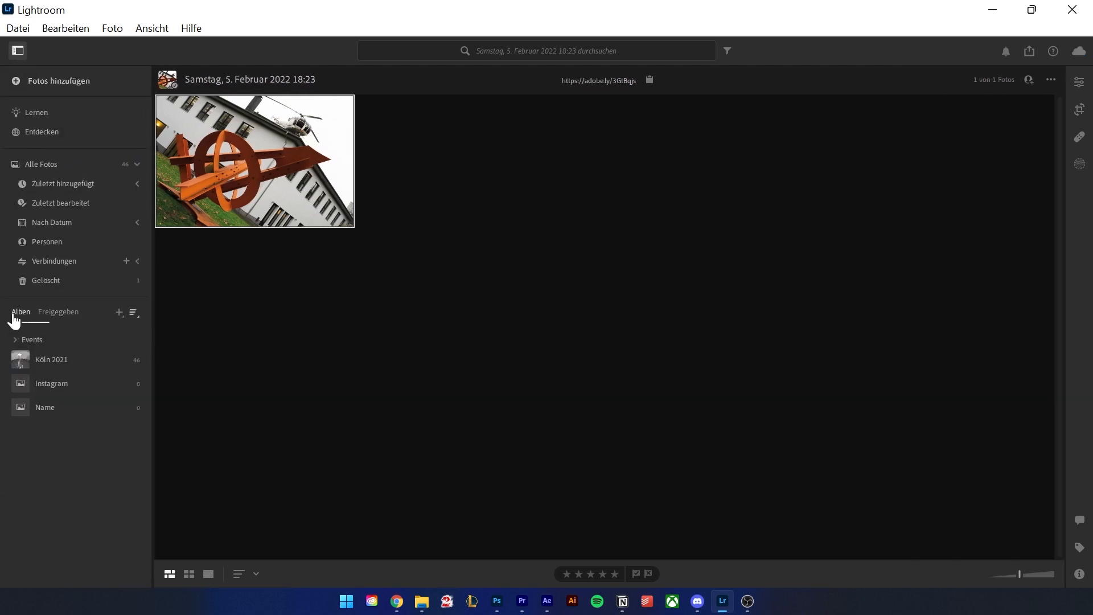
pyautogui.click(51, 317)
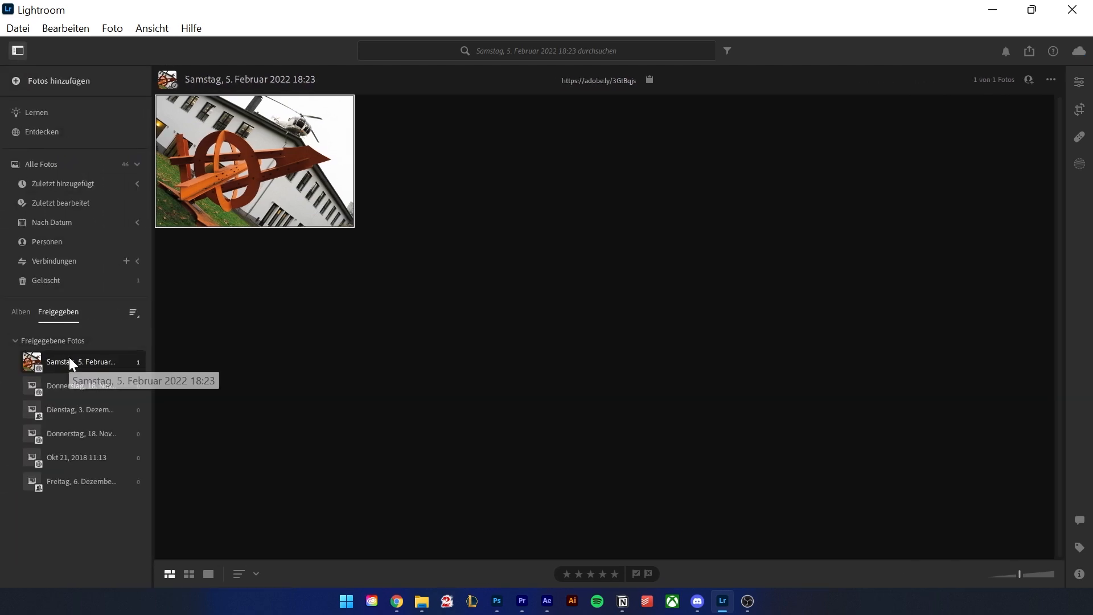
# Delete the shared album "Samstag, 5. Februar 2022 18:23" and confirm the removal
pyautogui.click(1050, 80)
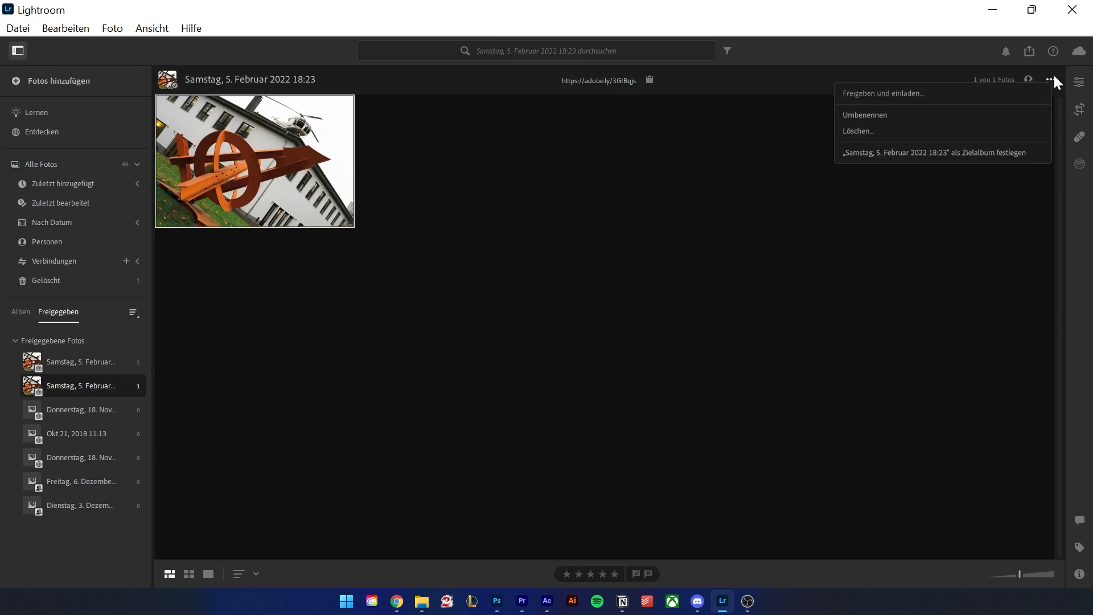
pyautogui.click(886, 134)
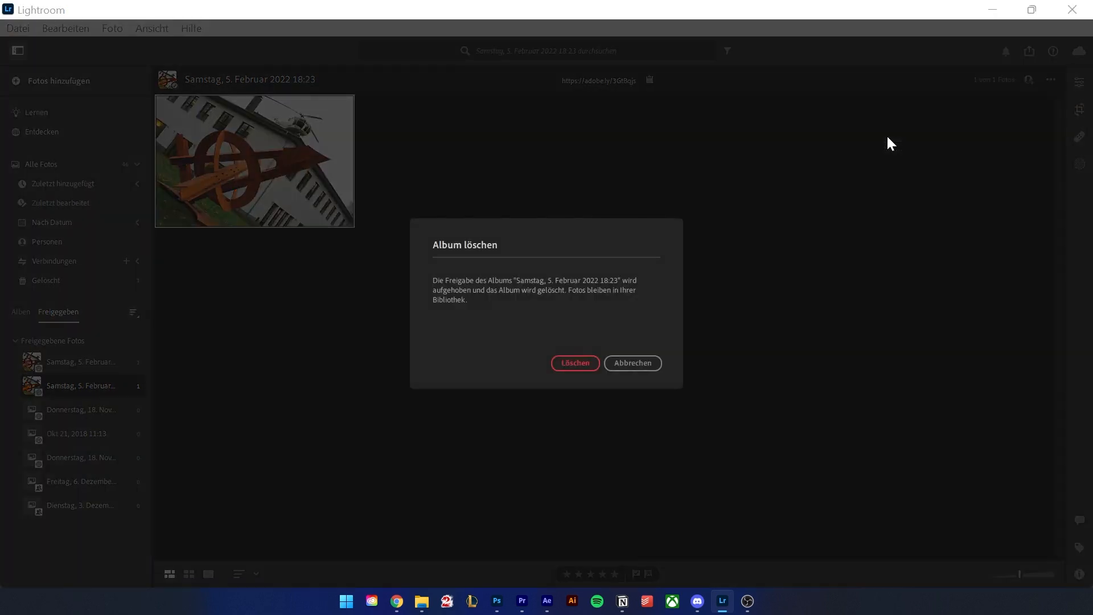
pyautogui.click(577, 363)
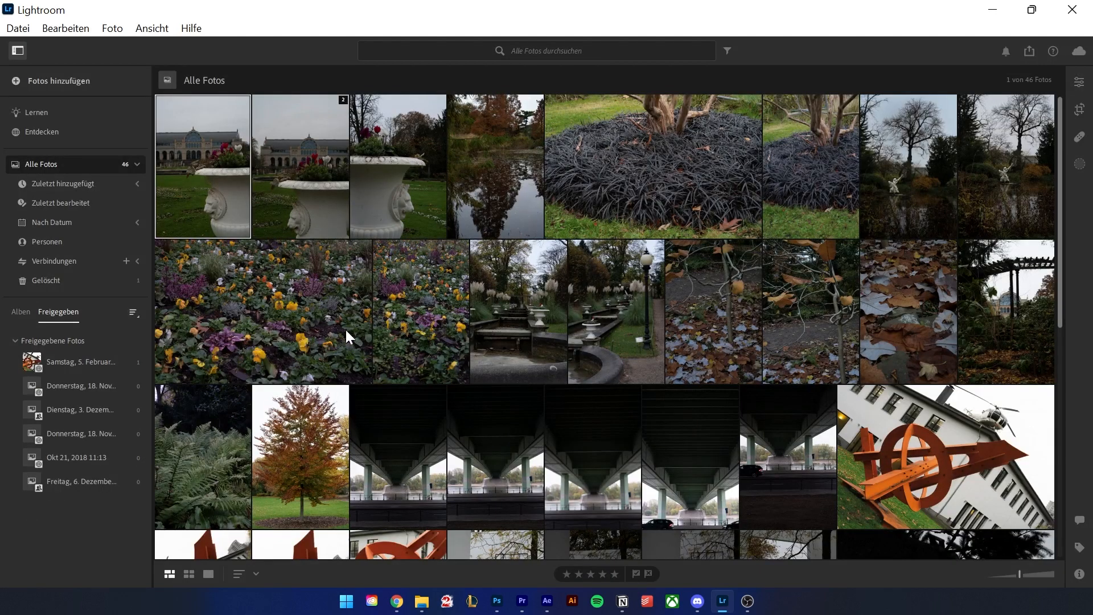
# Prepare the sculpture photo's edit for sharing in Discover with the title Kunstwerk and the category Architektur
pyautogui.click(522, 601)
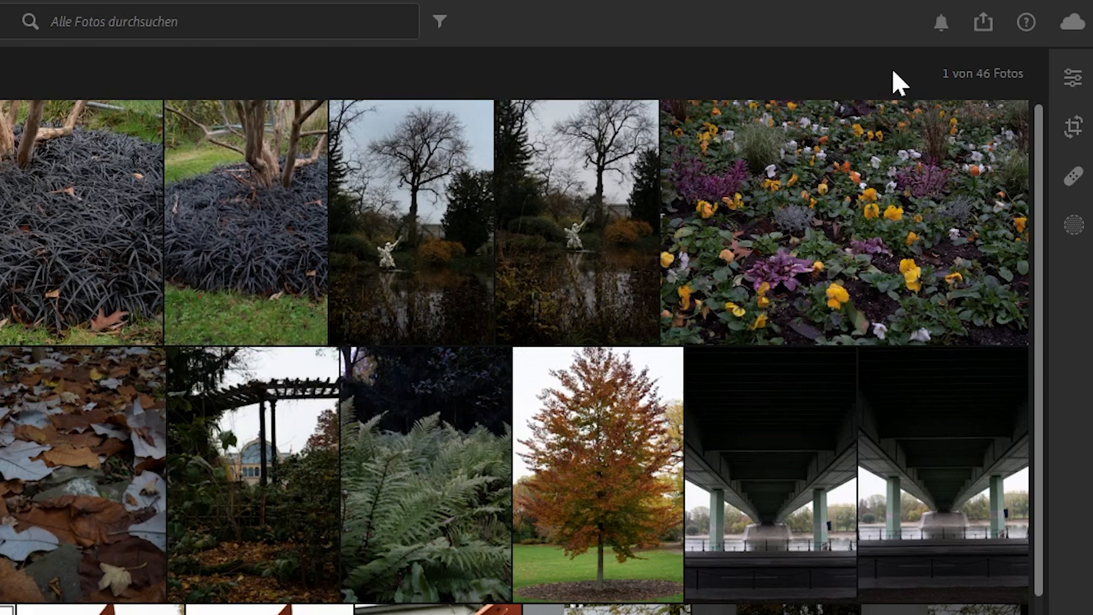
pyautogui.click(1030, 51)
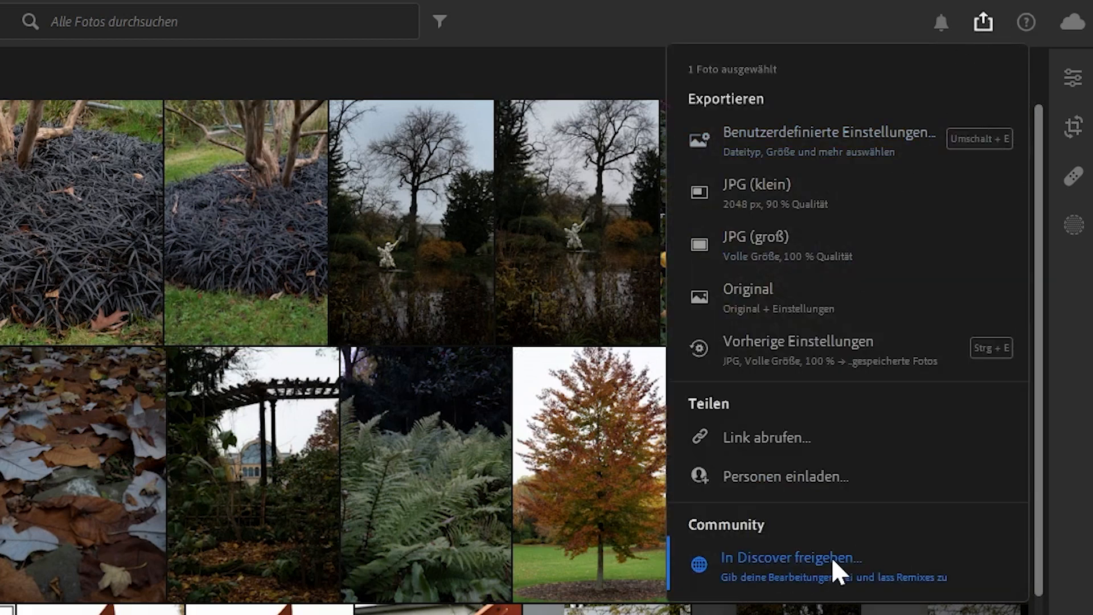
pyautogui.click(831, 557)
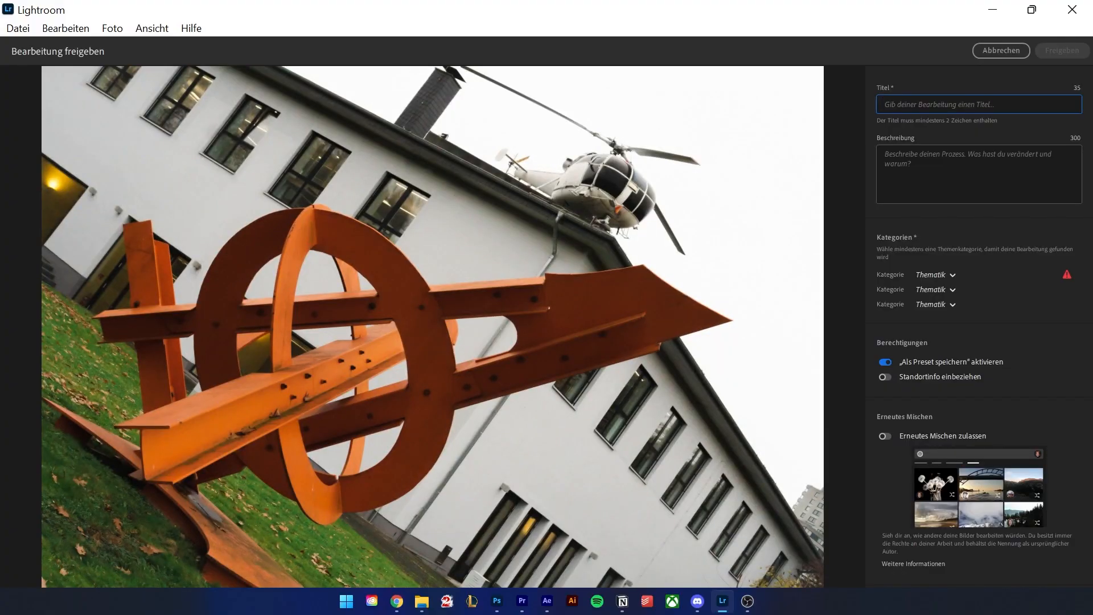
pyautogui.write('Kunstwerk')
pyautogui.click(939, 275)
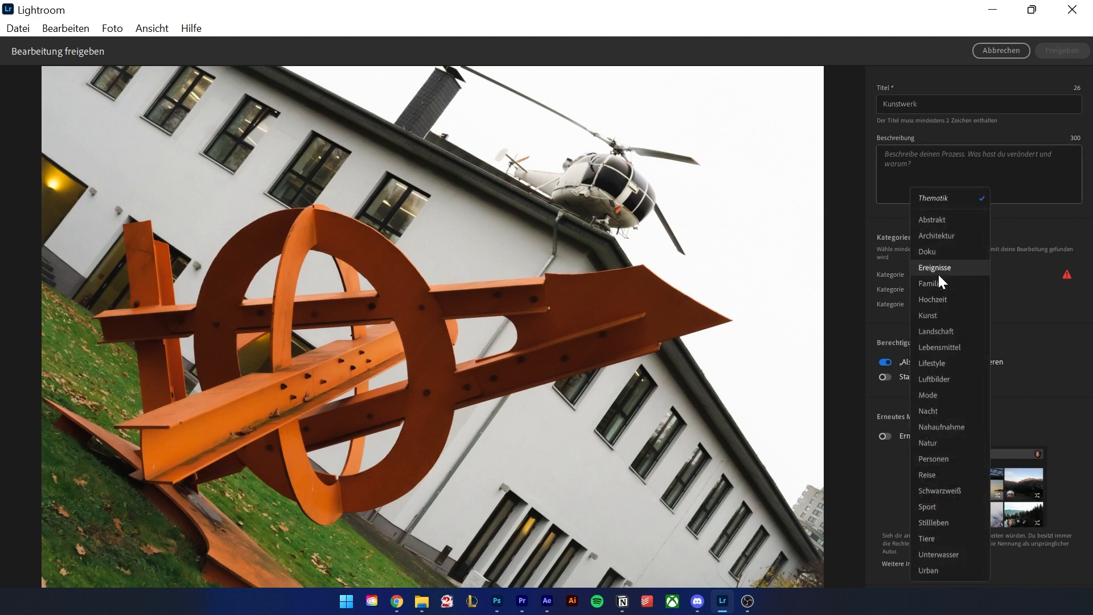
pyautogui.click(955, 235)
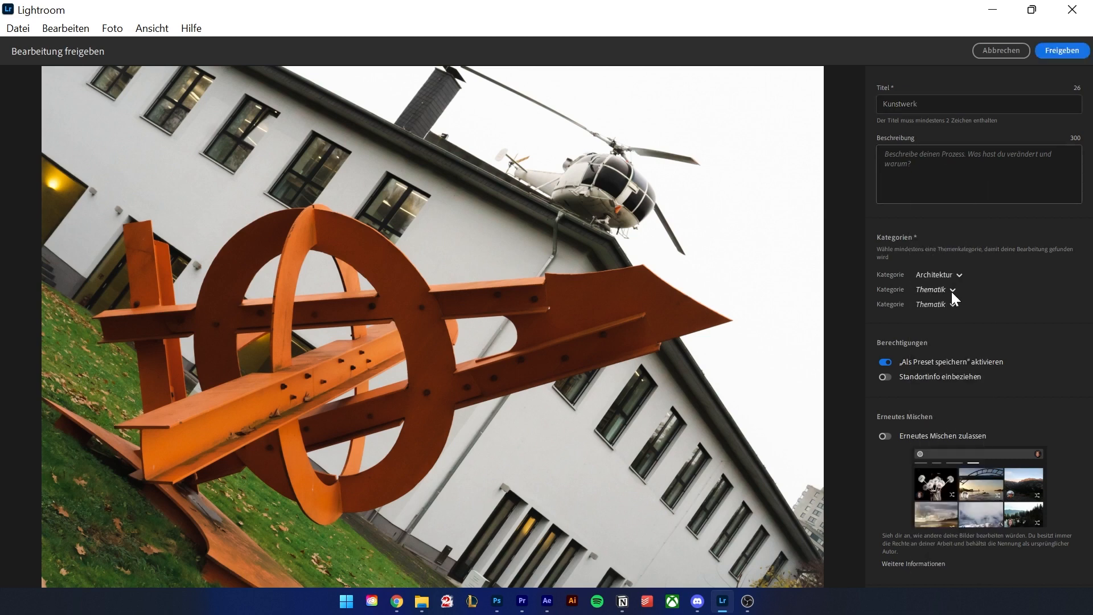
pyautogui.moveTo(986, 364)
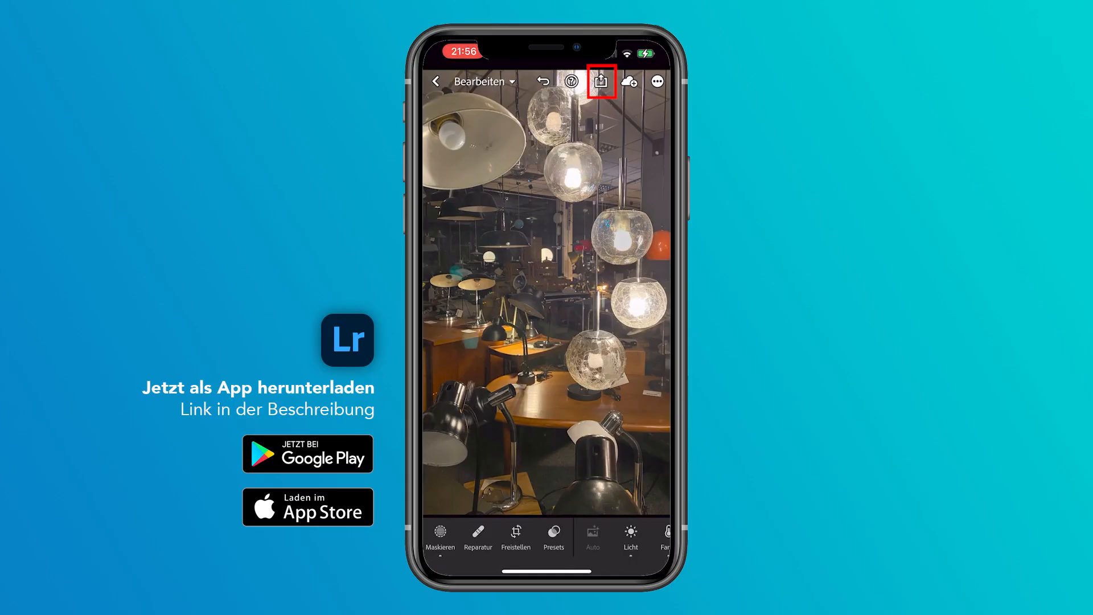
# In the mobile app, review the lamp photo's sharing choices, including sharing the edit and exporting with custom settings
pyautogui.click(601, 81)
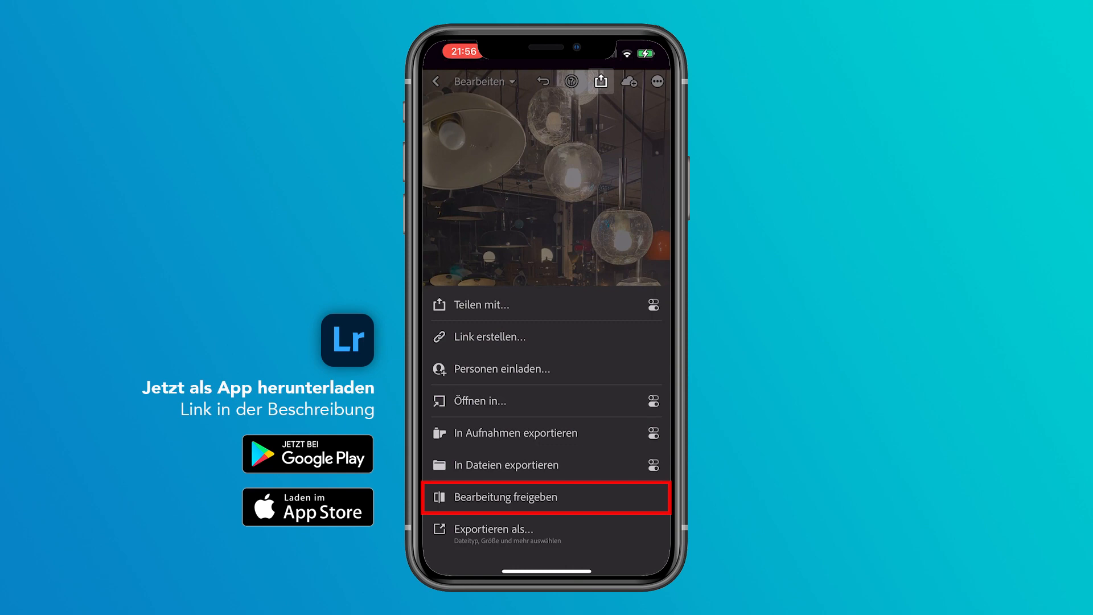
pyautogui.click(506, 498)
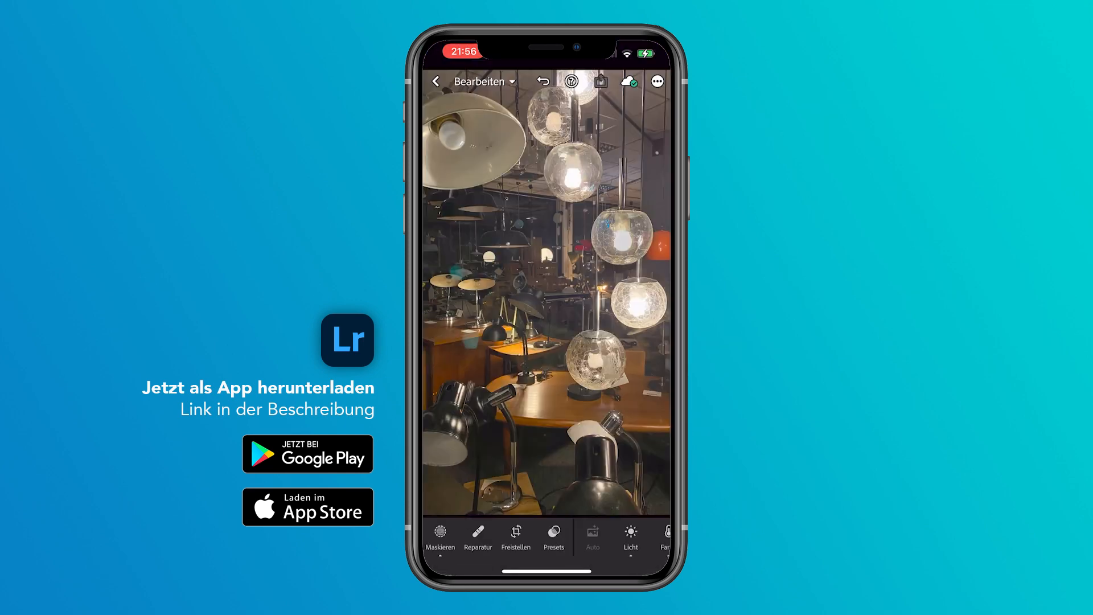
pyautogui.click(601, 81)
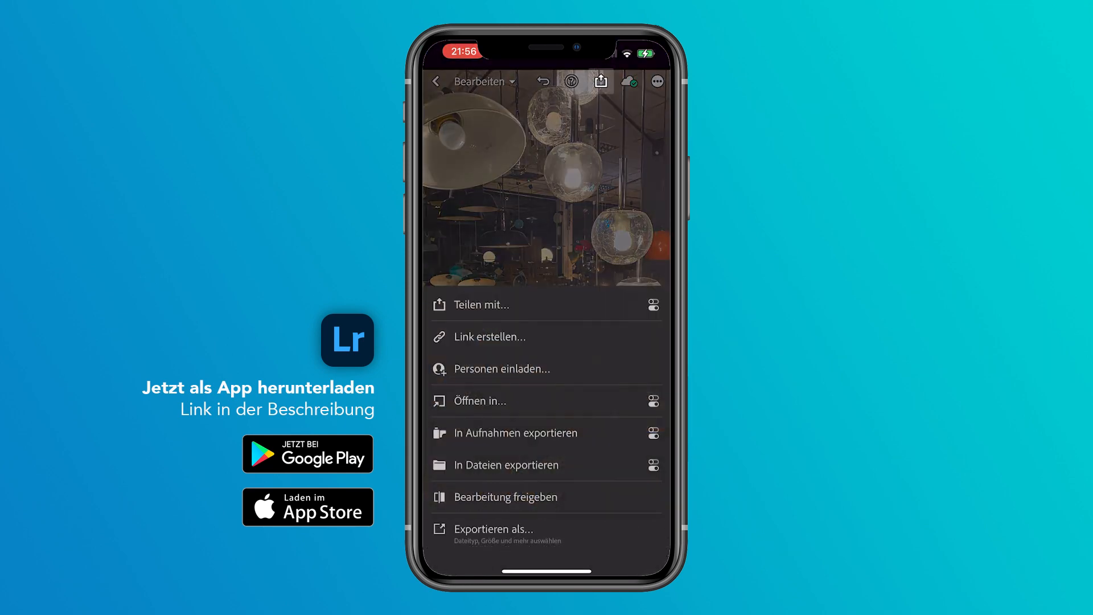
pyautogui.click(493, 529)
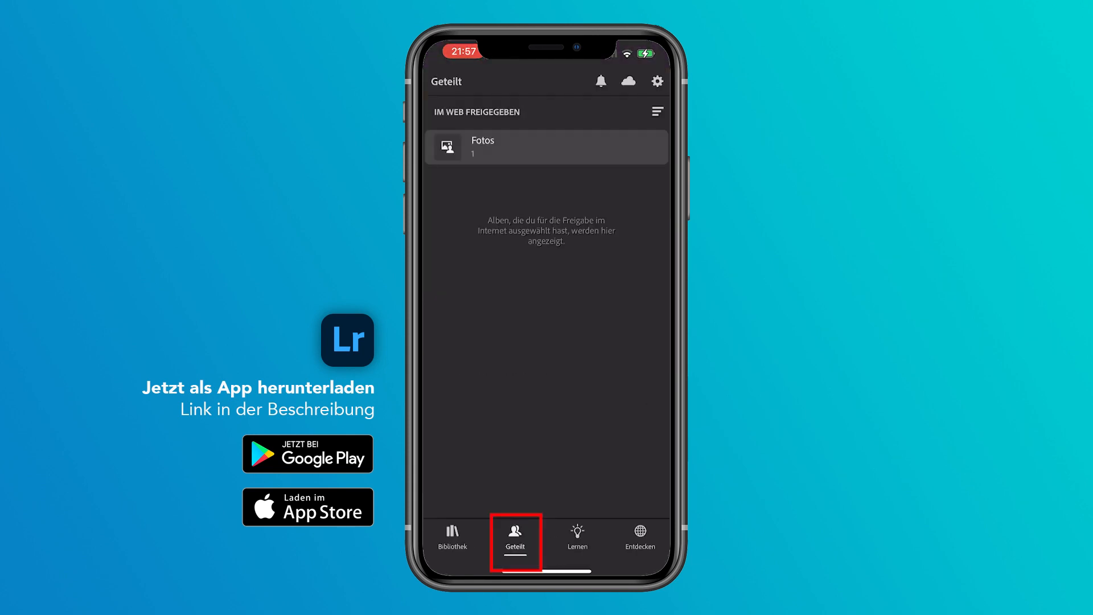
# Open the web-shared photos in the mobile app and view the shared sculpture photo's album
pyautogui.click(547, 147)
pyautogui.click(547, 148)
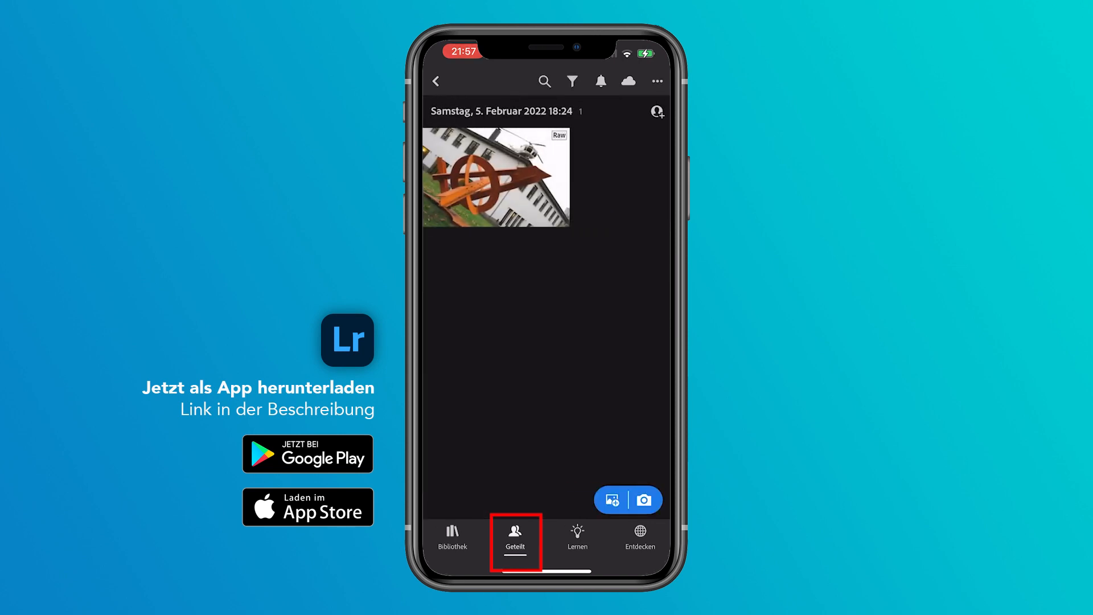